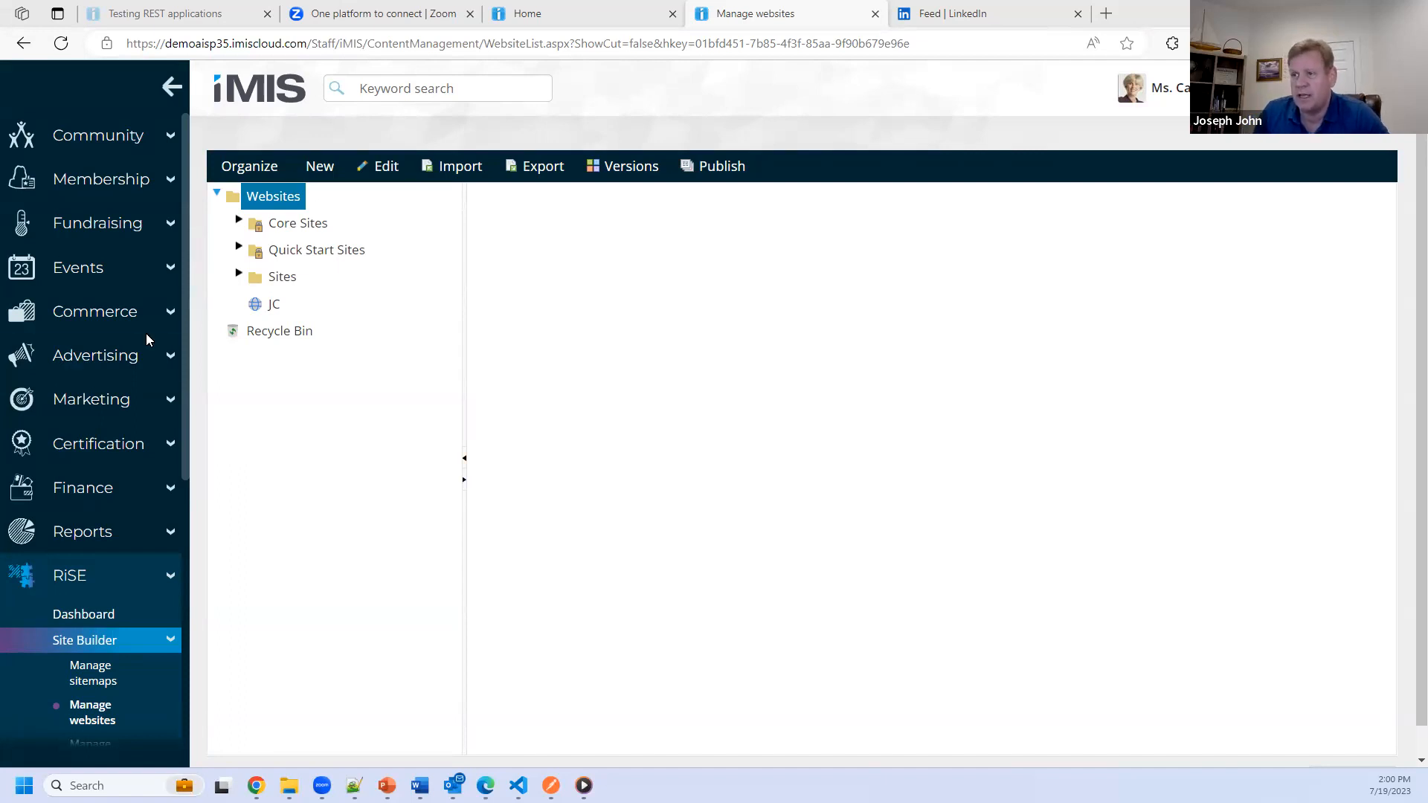
# Step: Examine the JC website's properties, its look and feel settings, and the theme and master page template in its advanced options
pyautogui.click(262, 307)
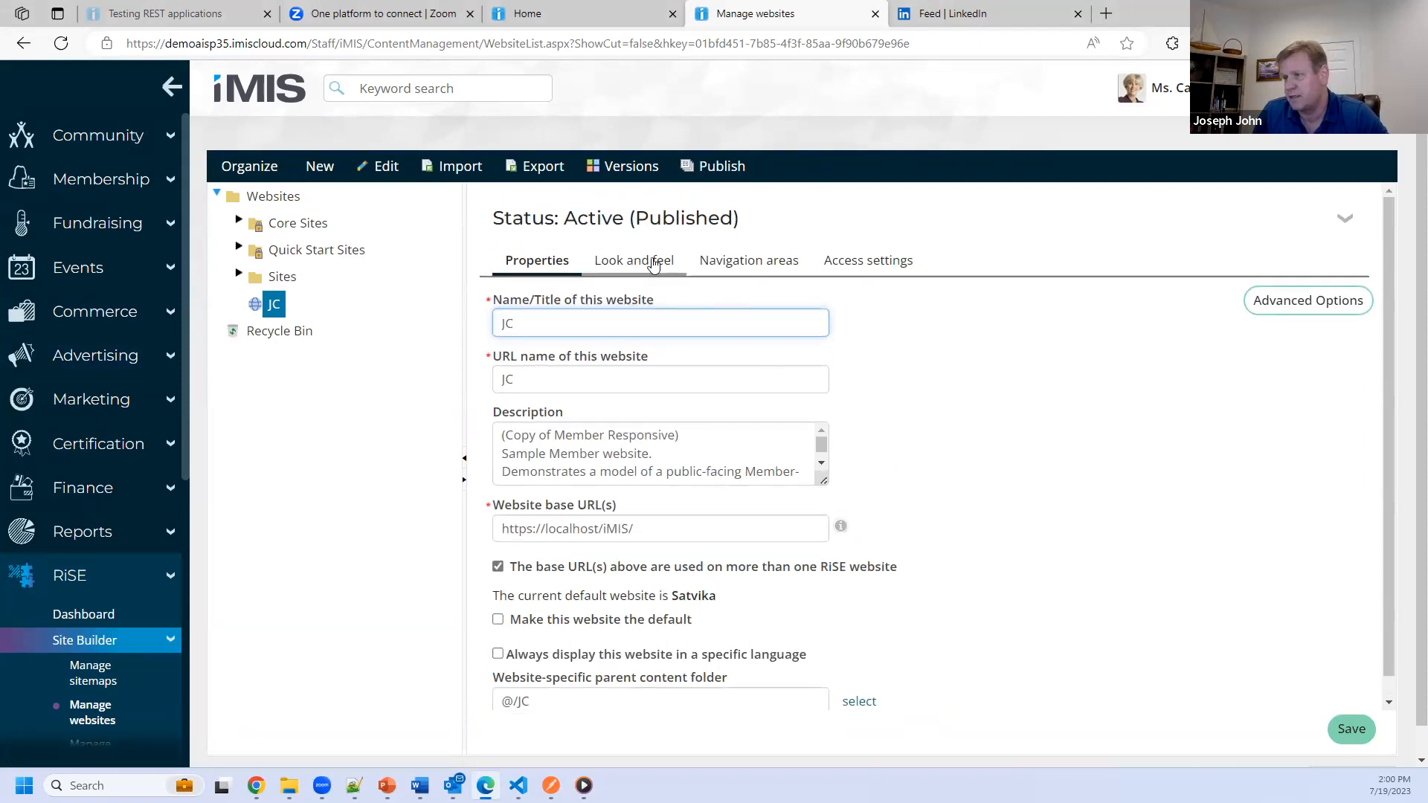
pyautogui.click(651, 262)
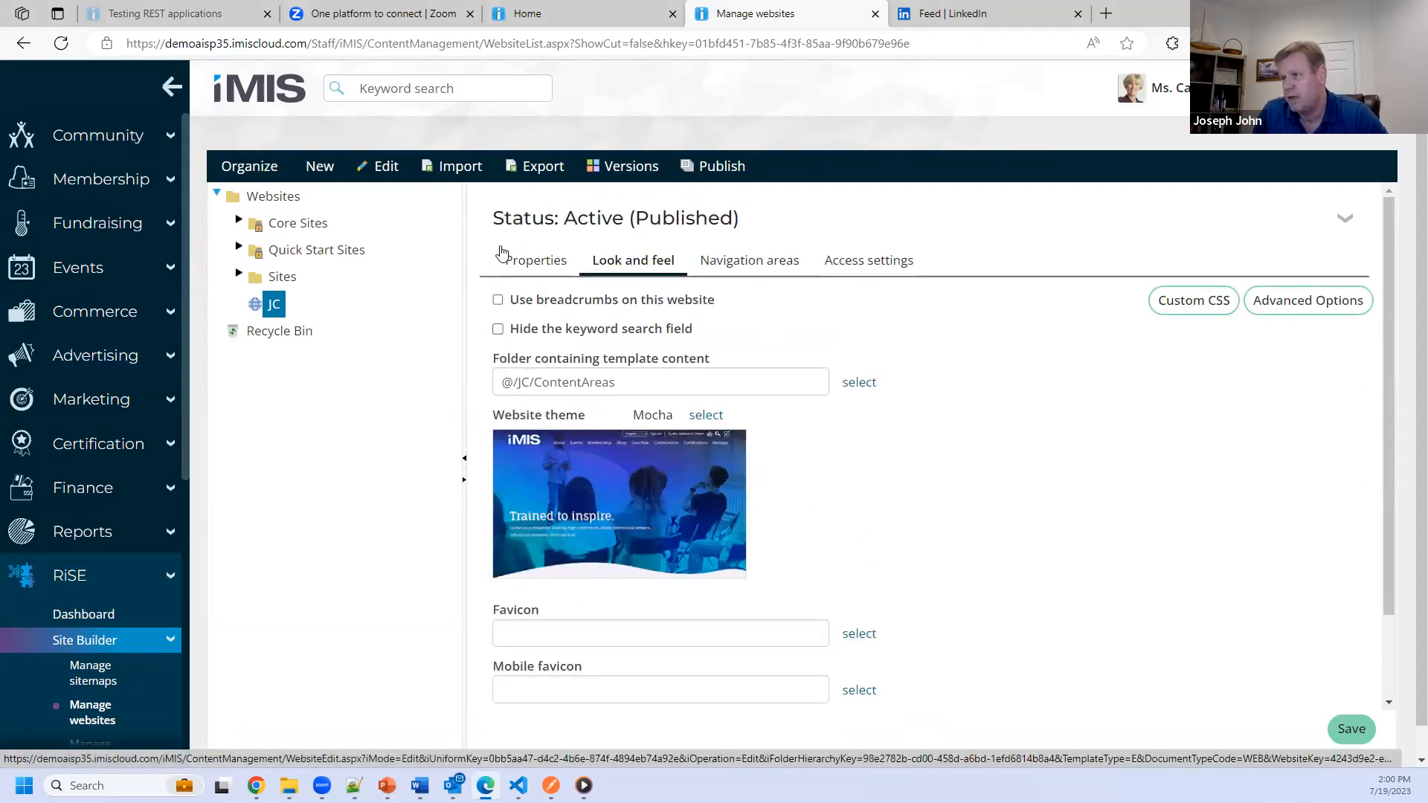
pyautogui.click(518, 276)
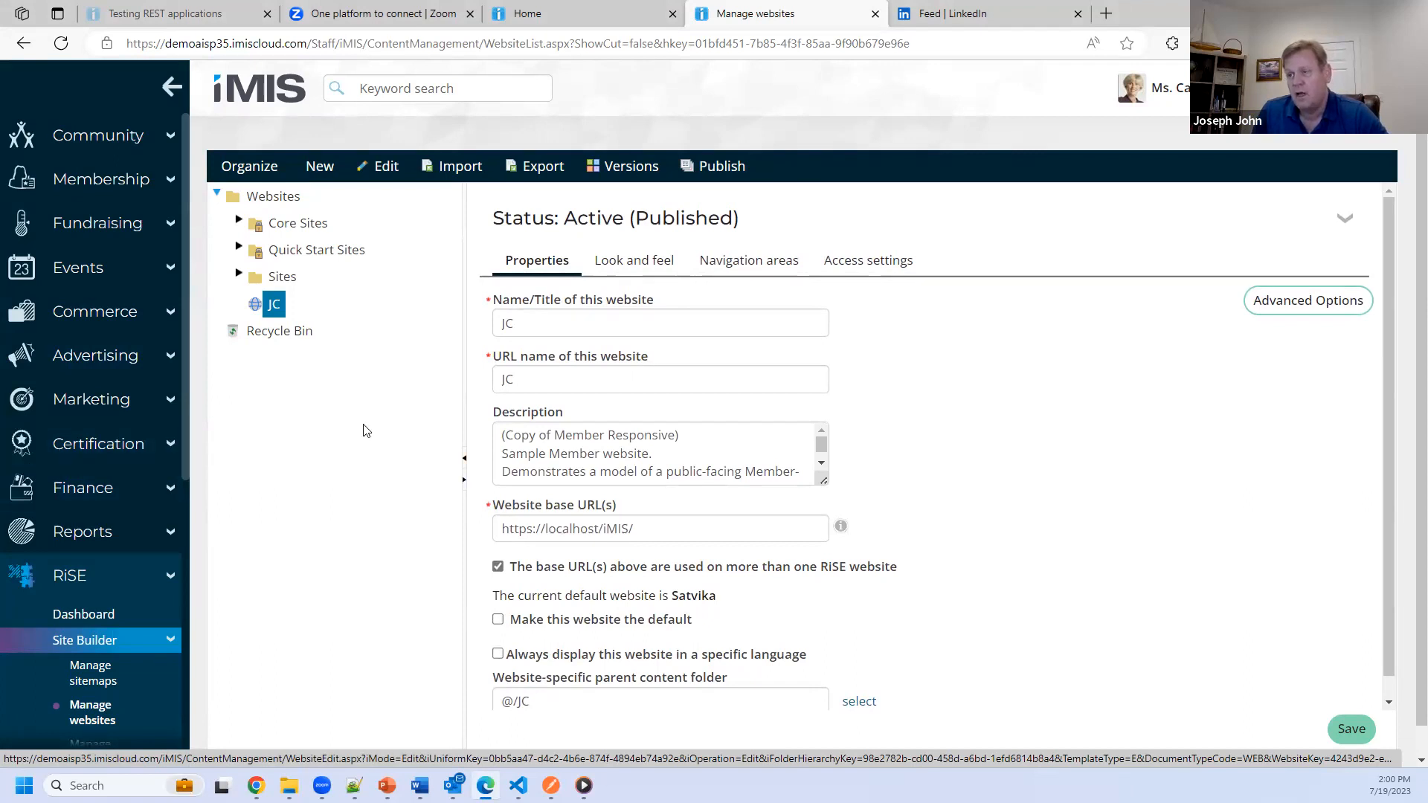
pyautogui.click(651, 273)
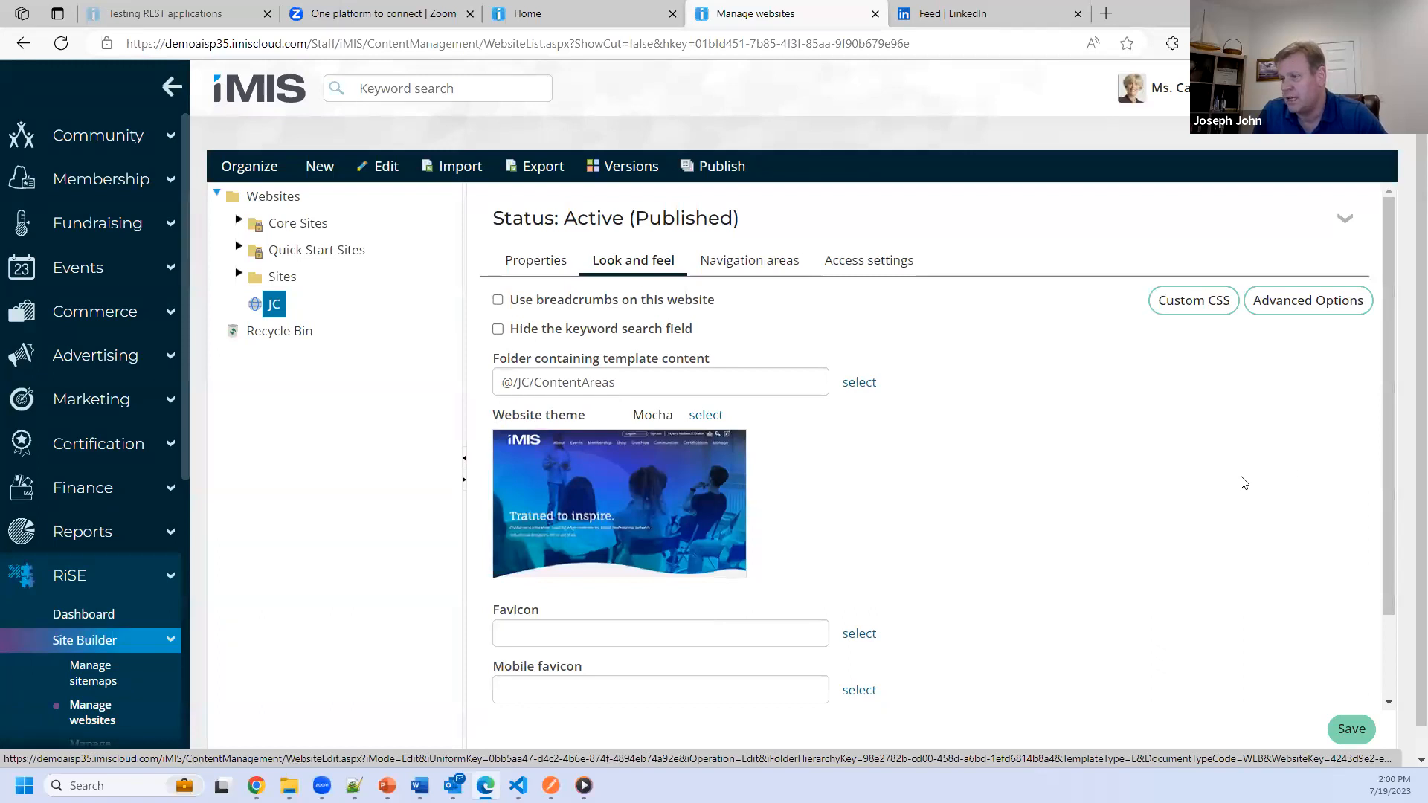
pyautogui.click(1294, 312)
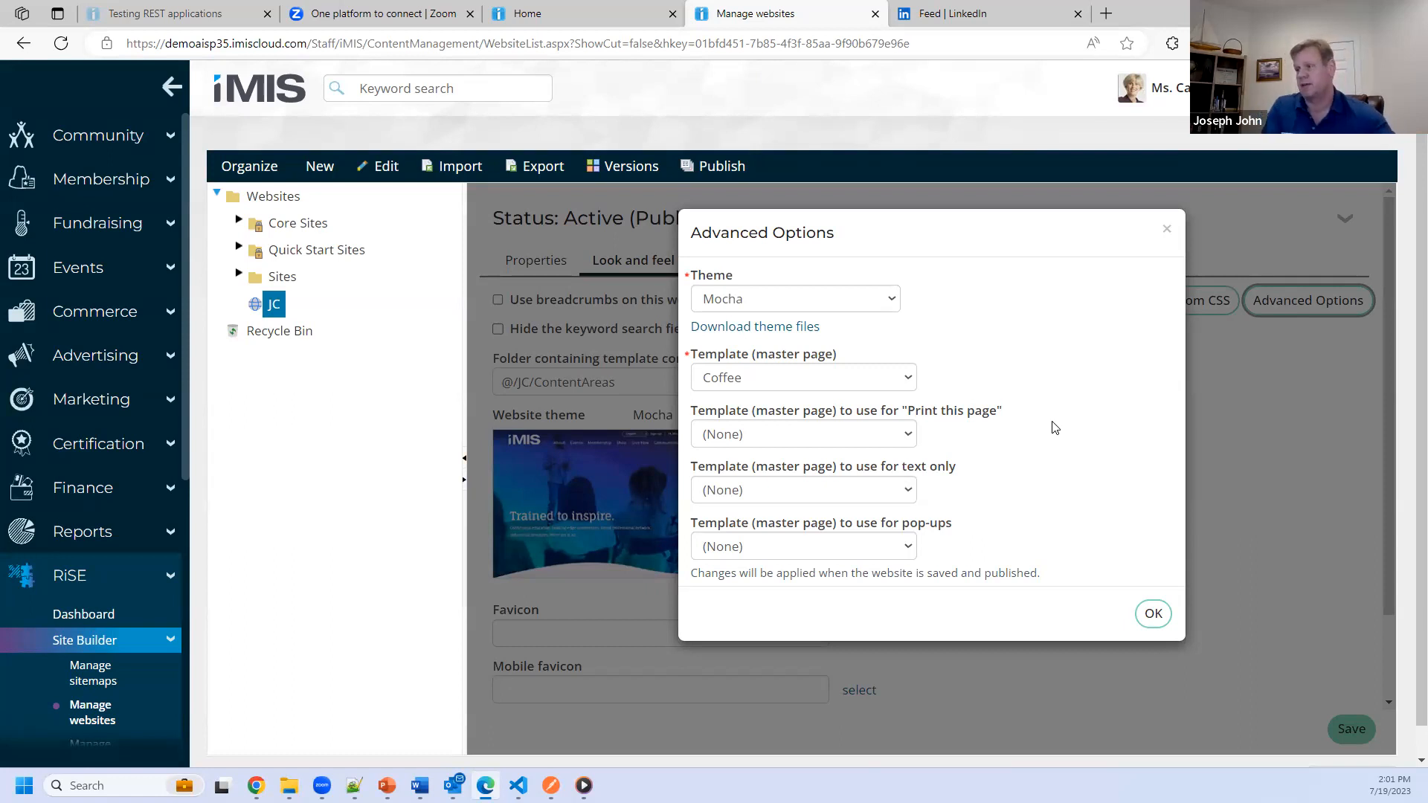
pyautogui.click(1166, 228)
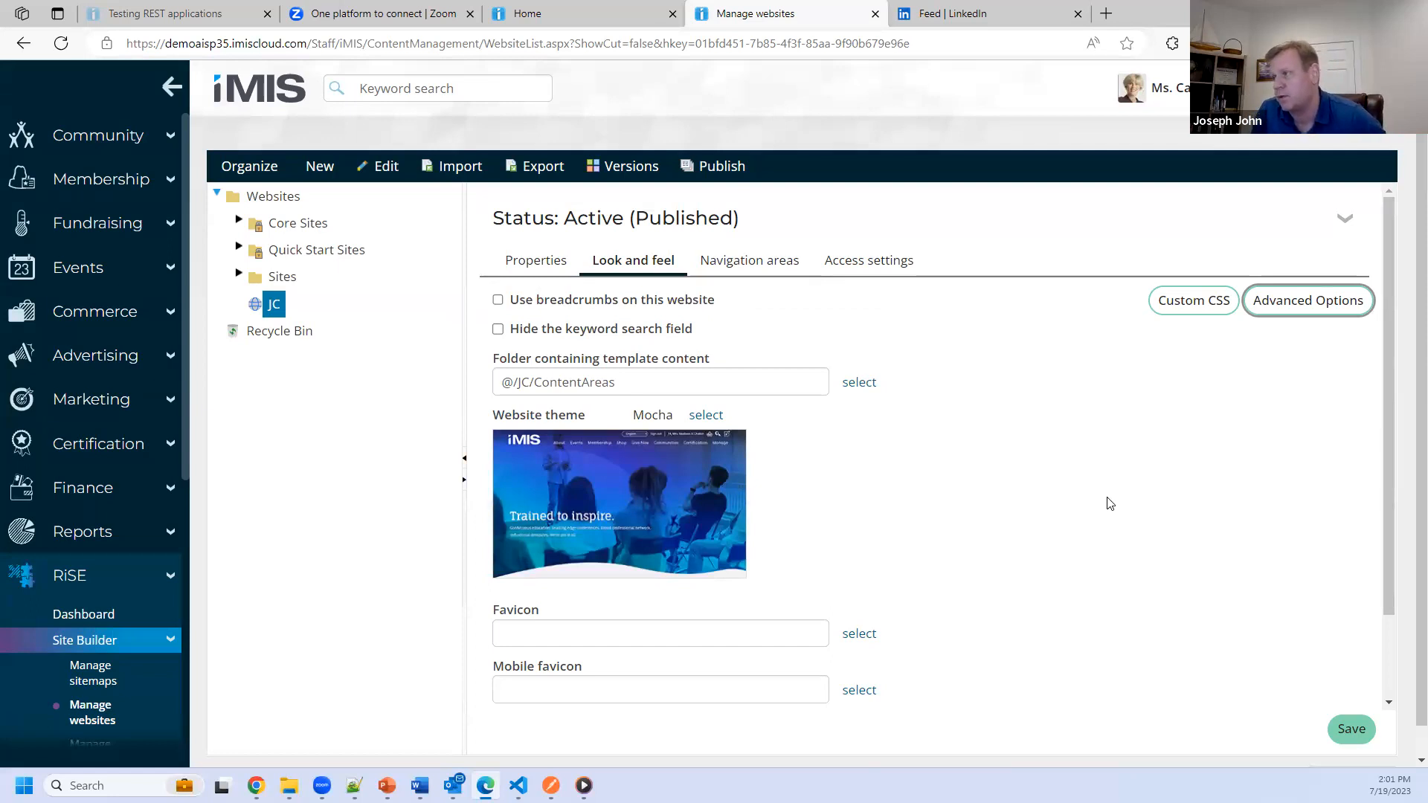
# Step: Duplicate the Coffee layout within the Theme Builder's website layouts
pyautogui.scroll(-2, 88, 582)
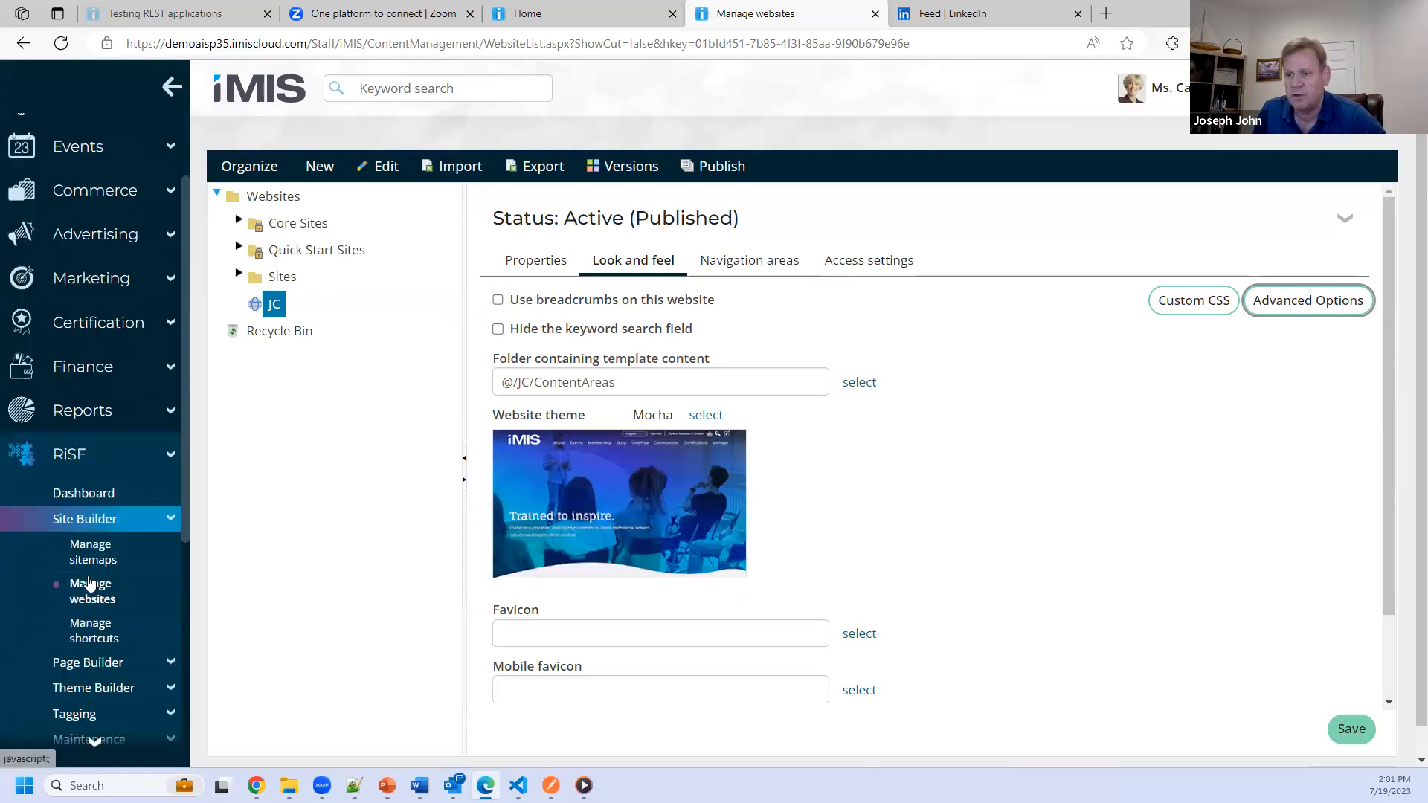
pyautogui.scroll(-3, 87, 582)
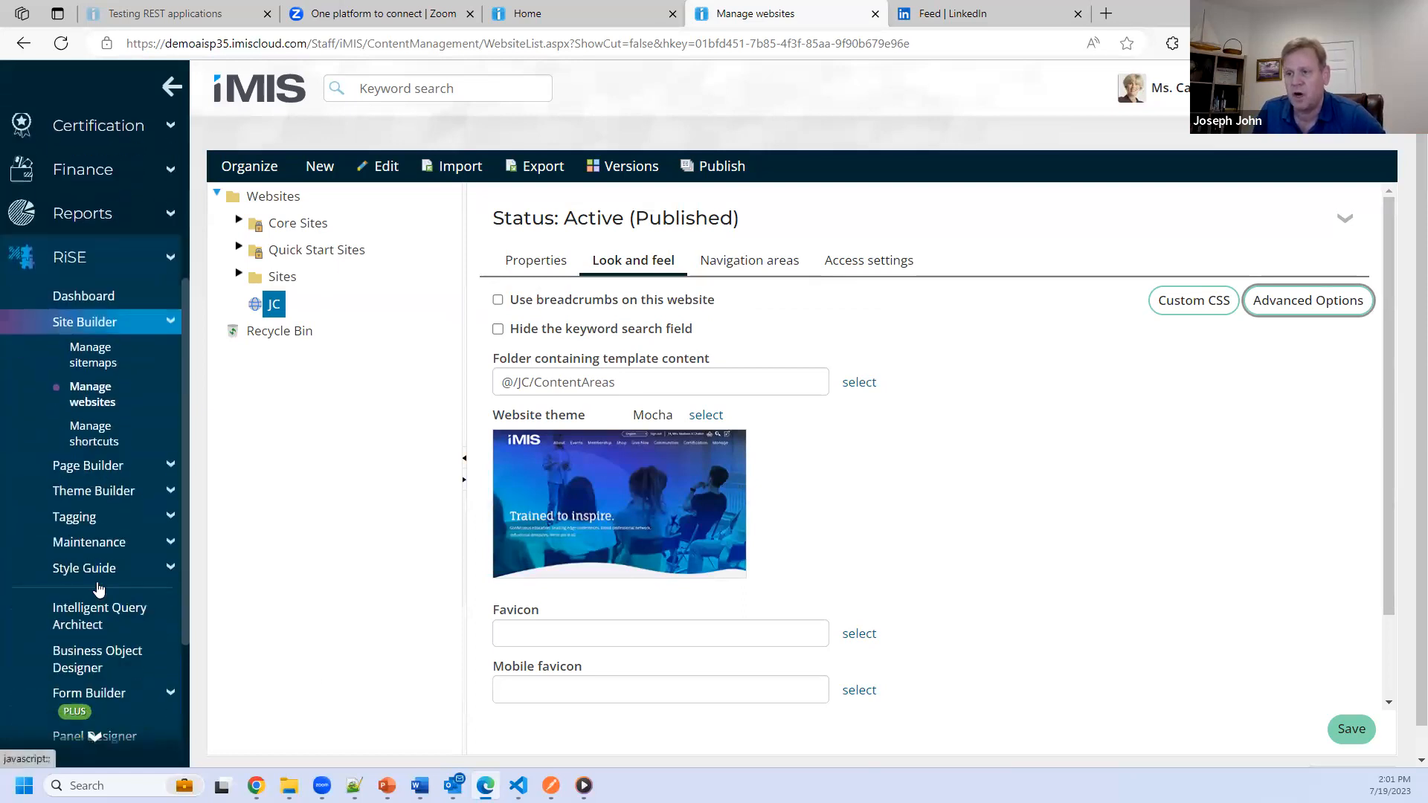
pyautogui.click(83, 490)
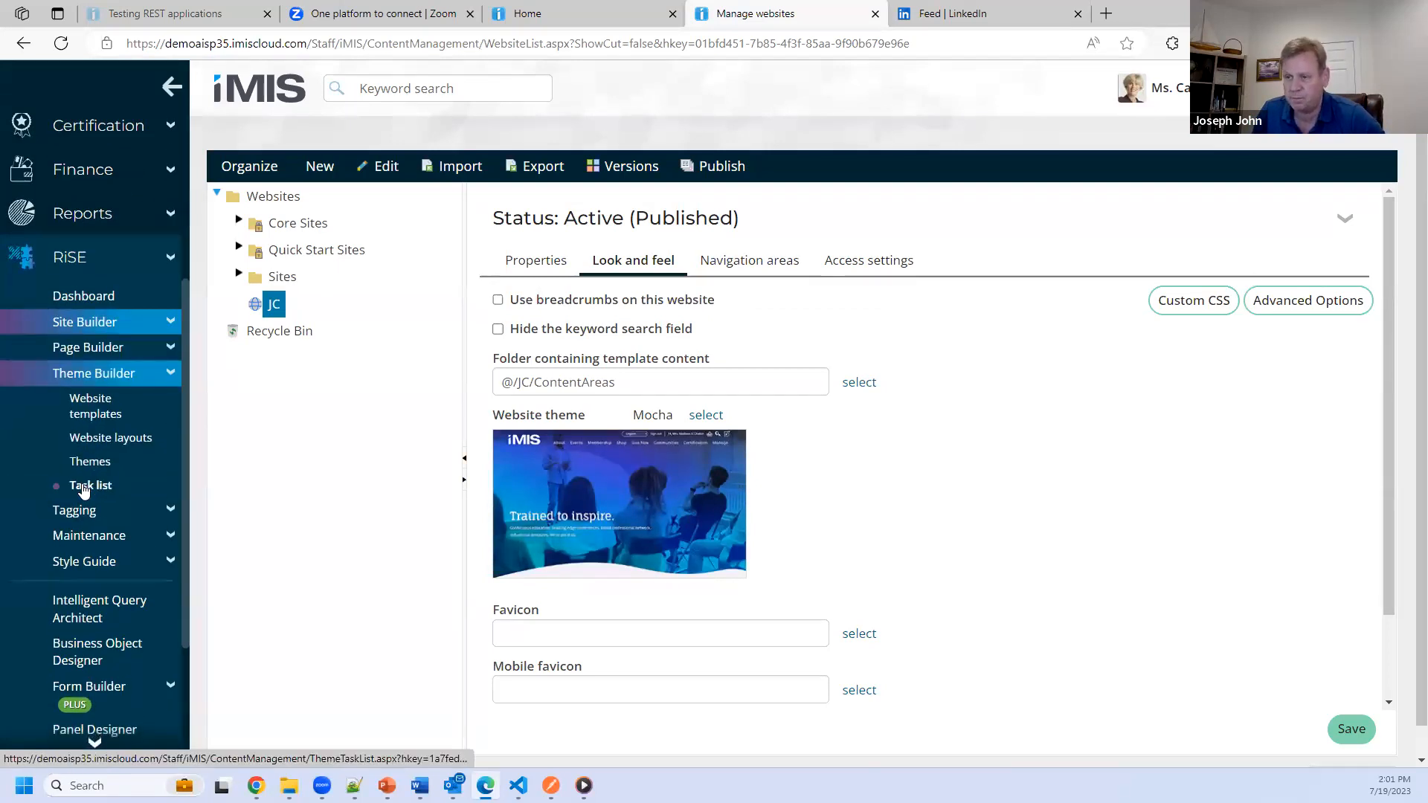
pyautogui.click(85, 441)
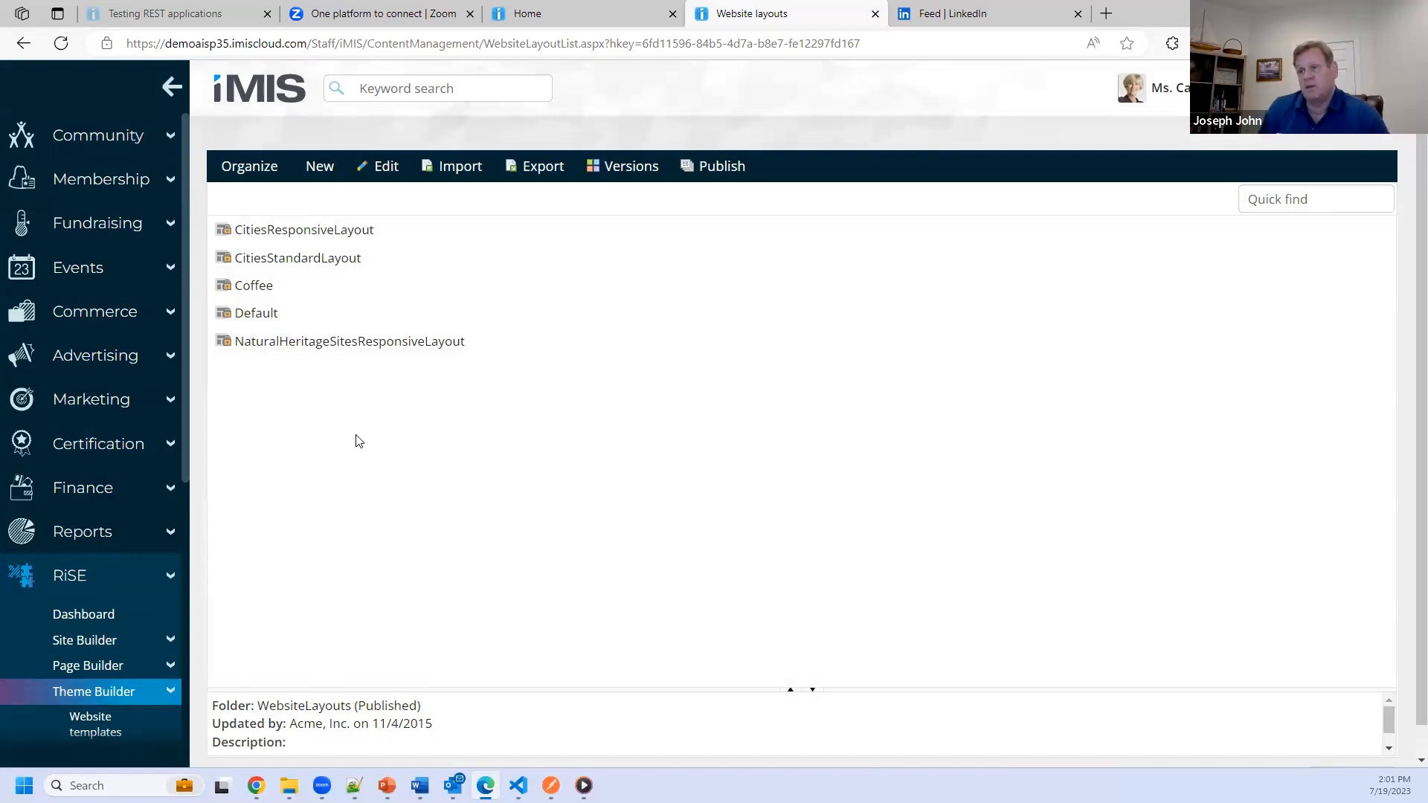
pyautogui.click(261, 294)
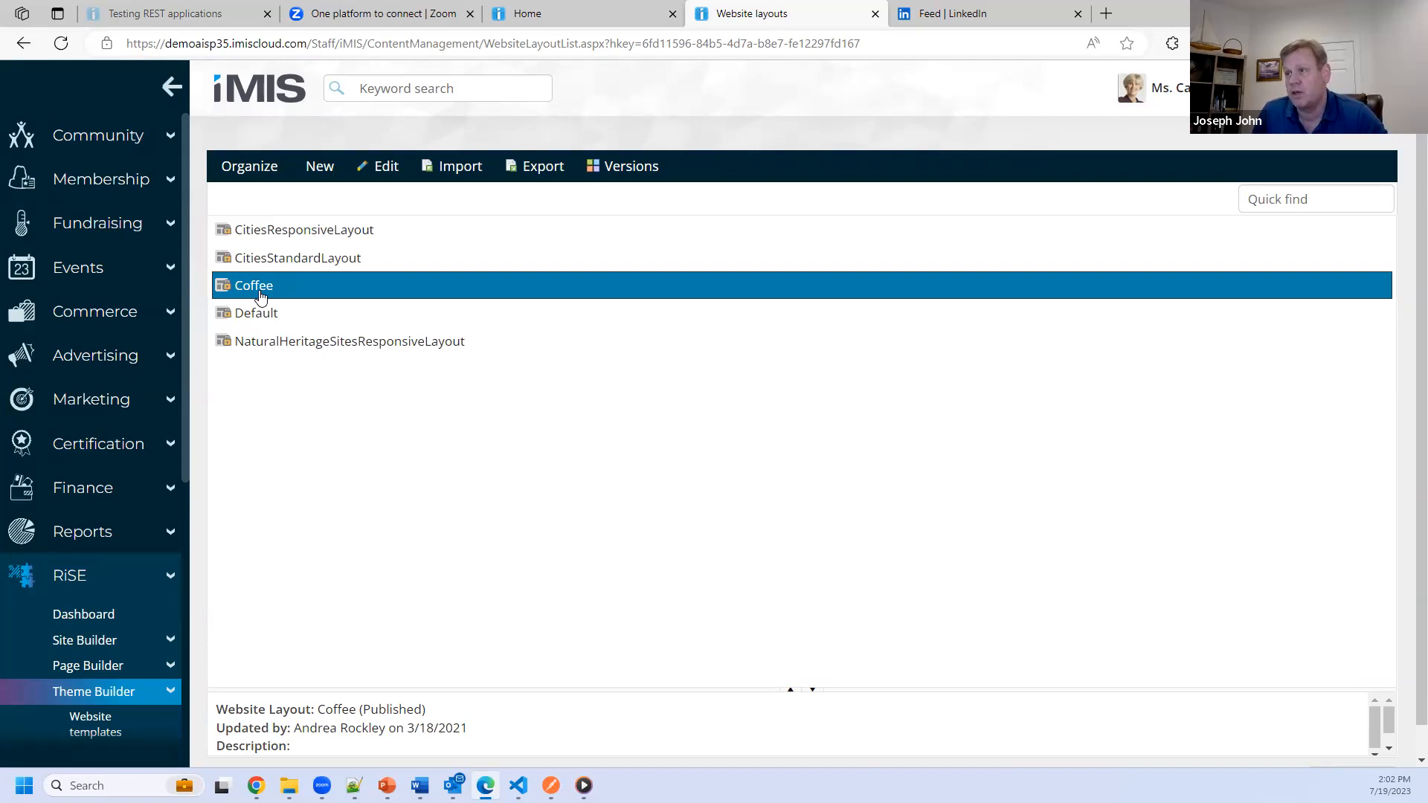
pyautogui.click(249, 166)
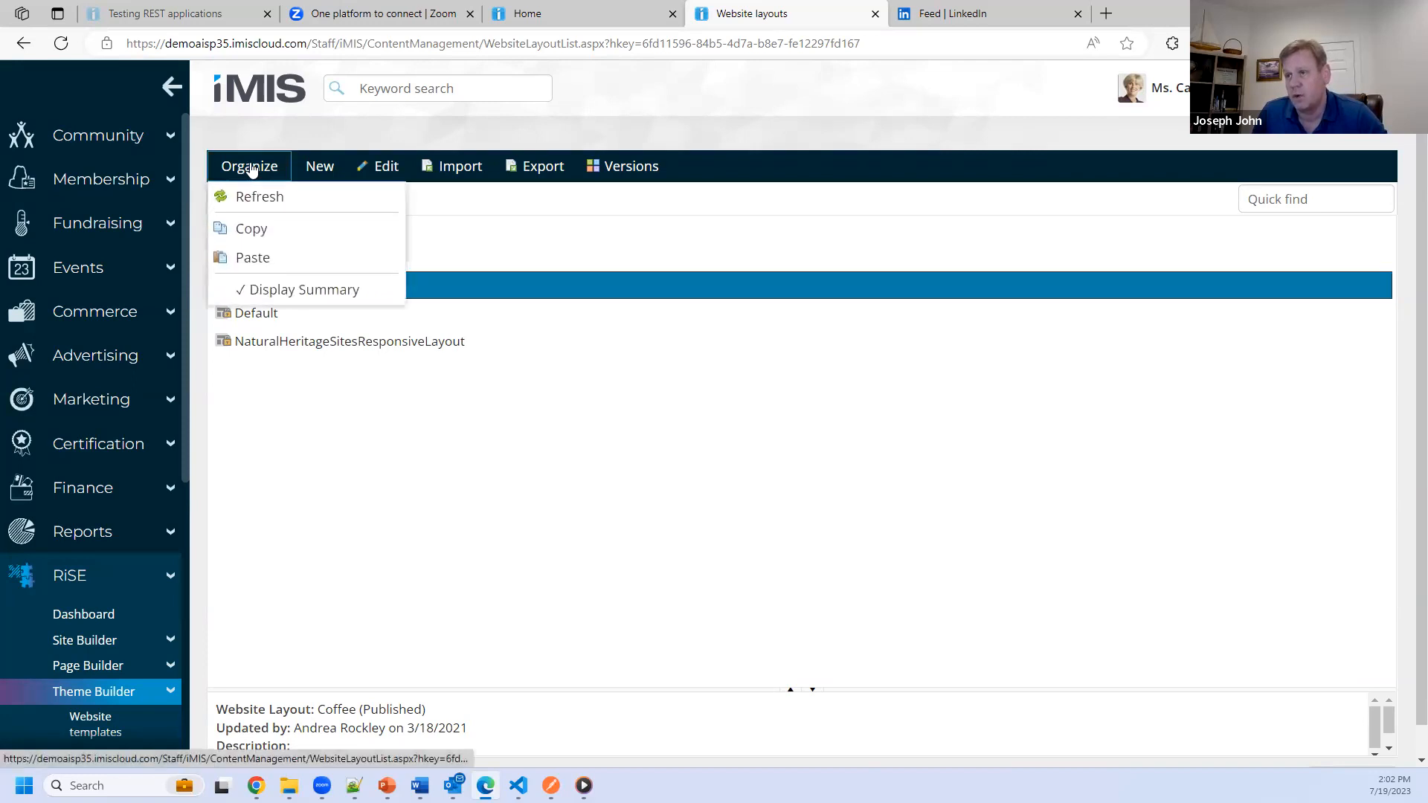
pyautogui.click(251, 226)
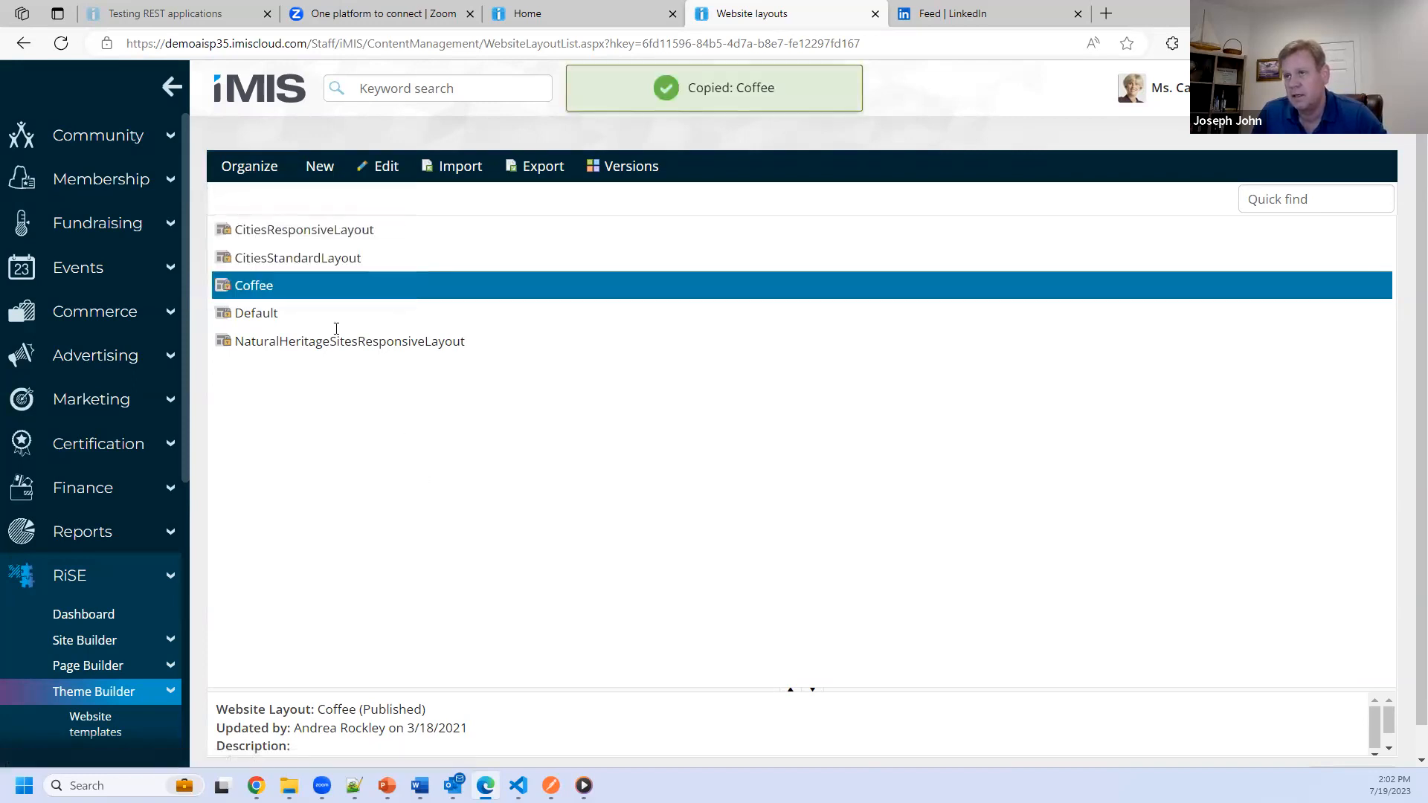
pyautogui.click(250, 168)
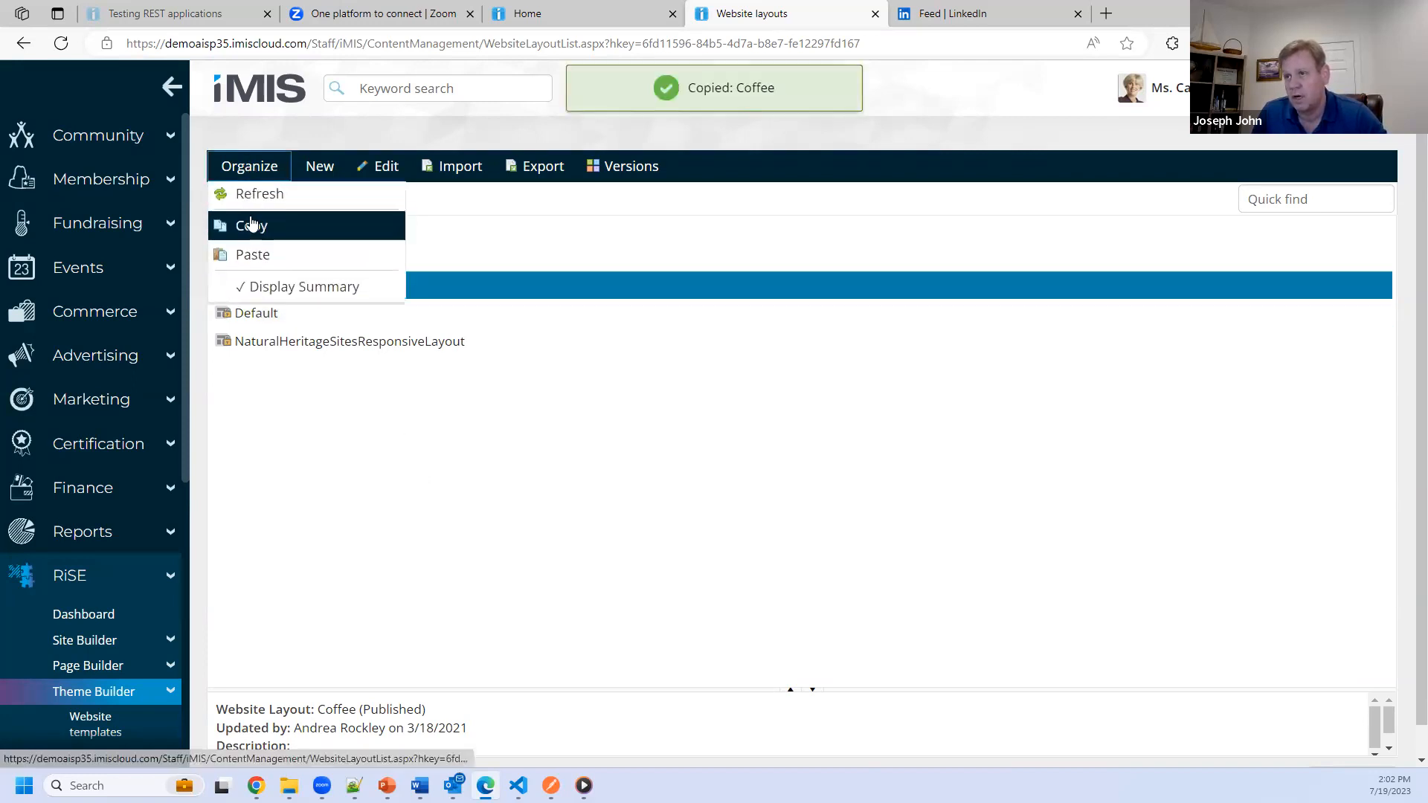
pyautogui.click(254, 258)
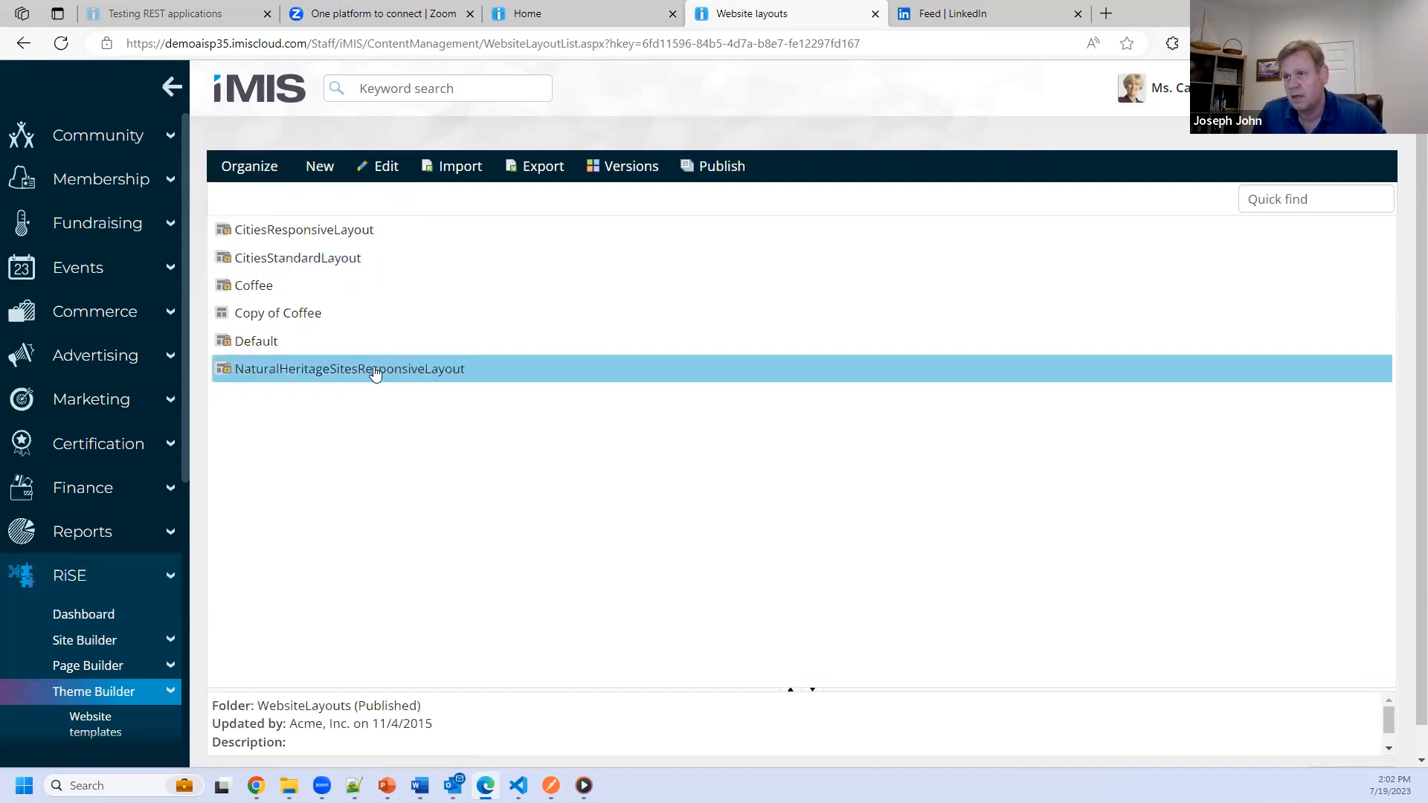
# Step: Rename the copied Coffee website layout as JC_Coffee and save it
pyautogui.click(270, 318)
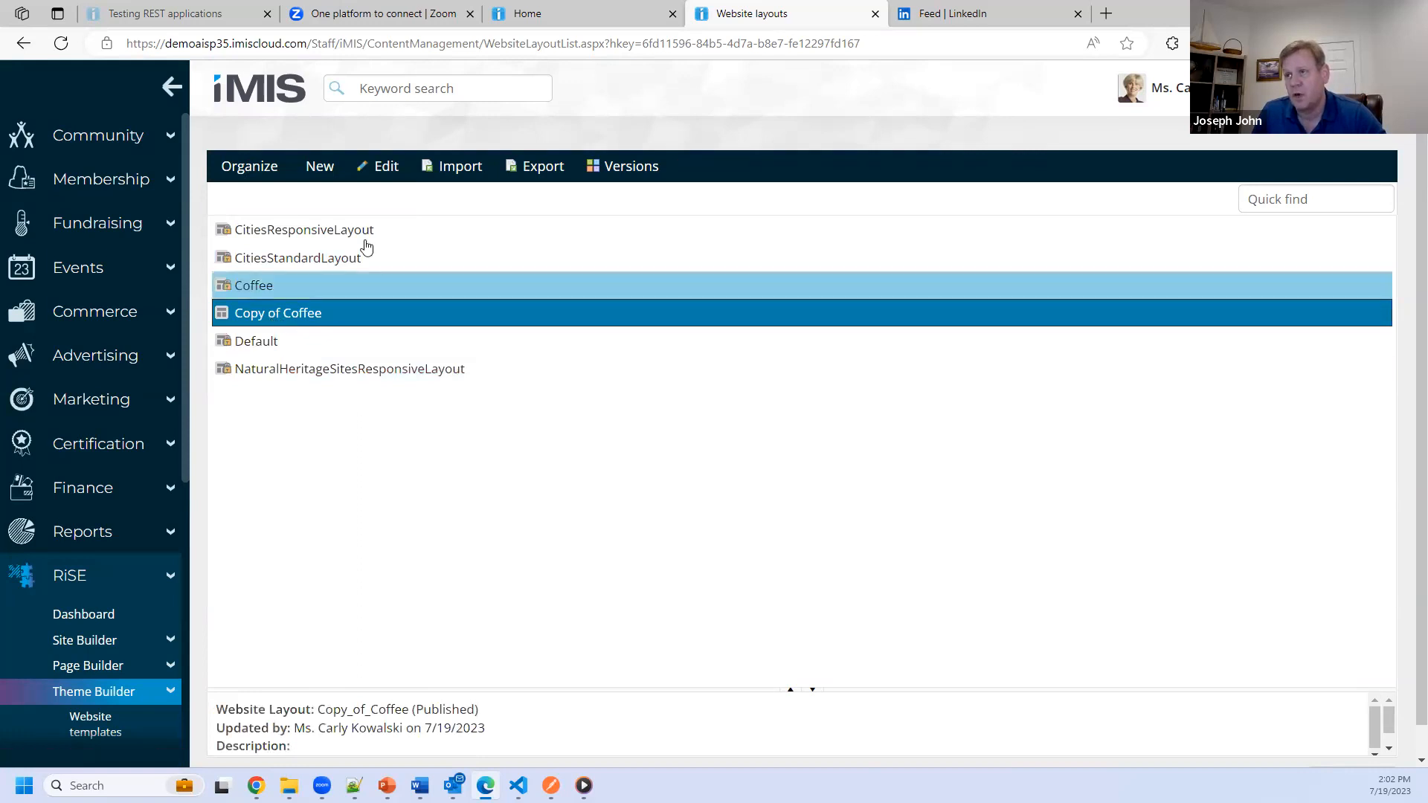
pyautogui.click(381, 172)
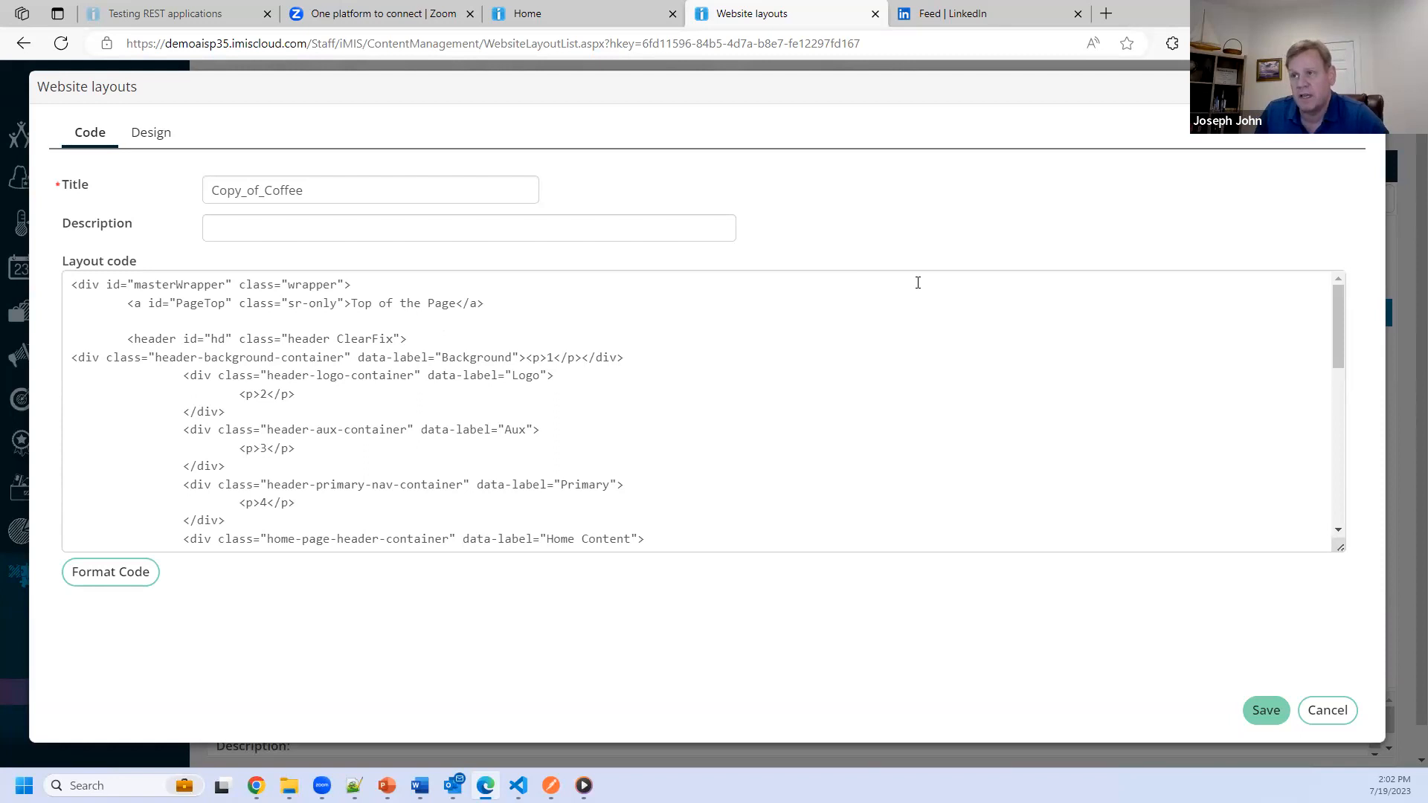
pyautogui.doubleClick(259, 191)
pyautogui.write('JC')
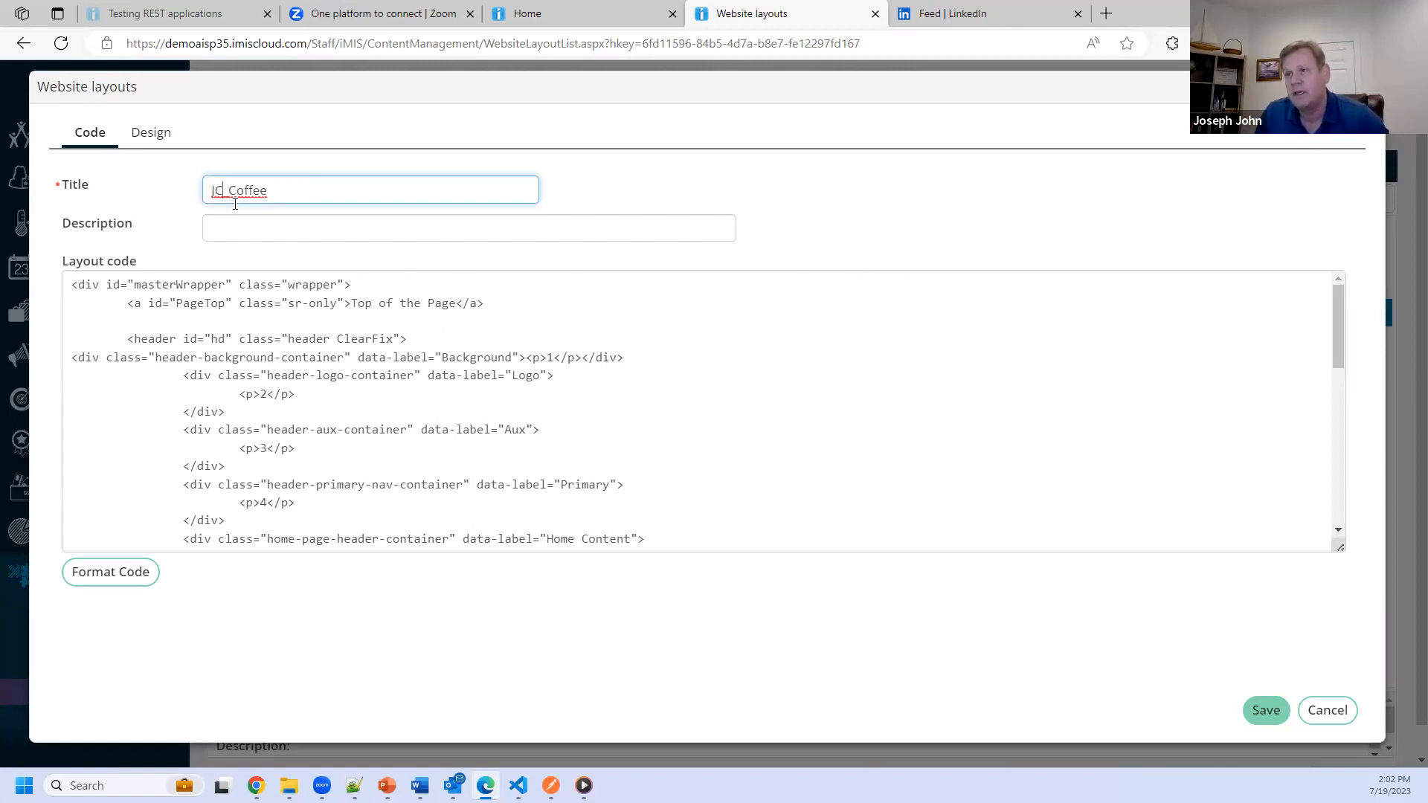
pyautogui.click(1263, 706)
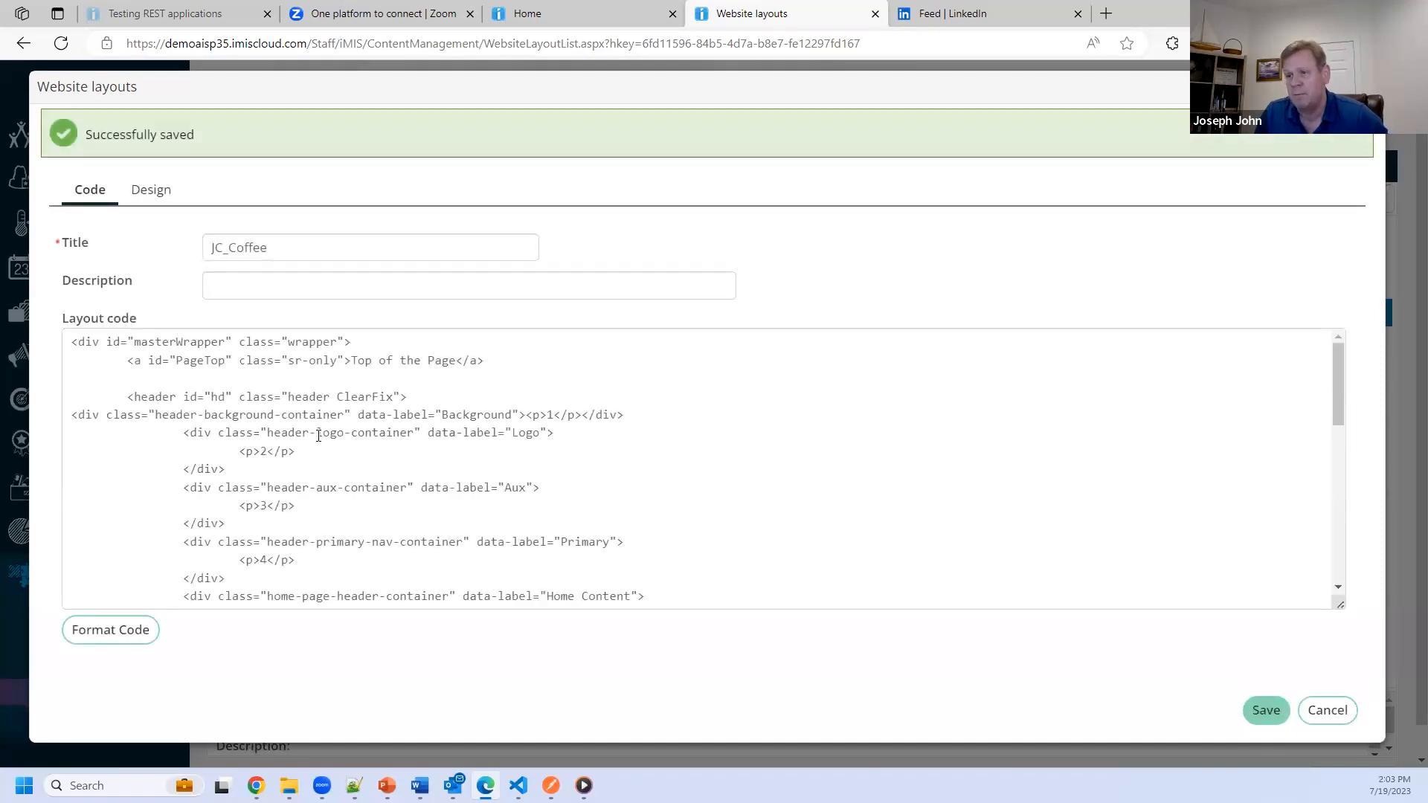
# Step: Examine the JC_Coffee layout's header container code and its numbered design rows, and close the layout editor
pyautogui.scroll(-2, 190, 451)
pyautogui.scroll(2, 191, 450)
pyautogui.click(155, 415)
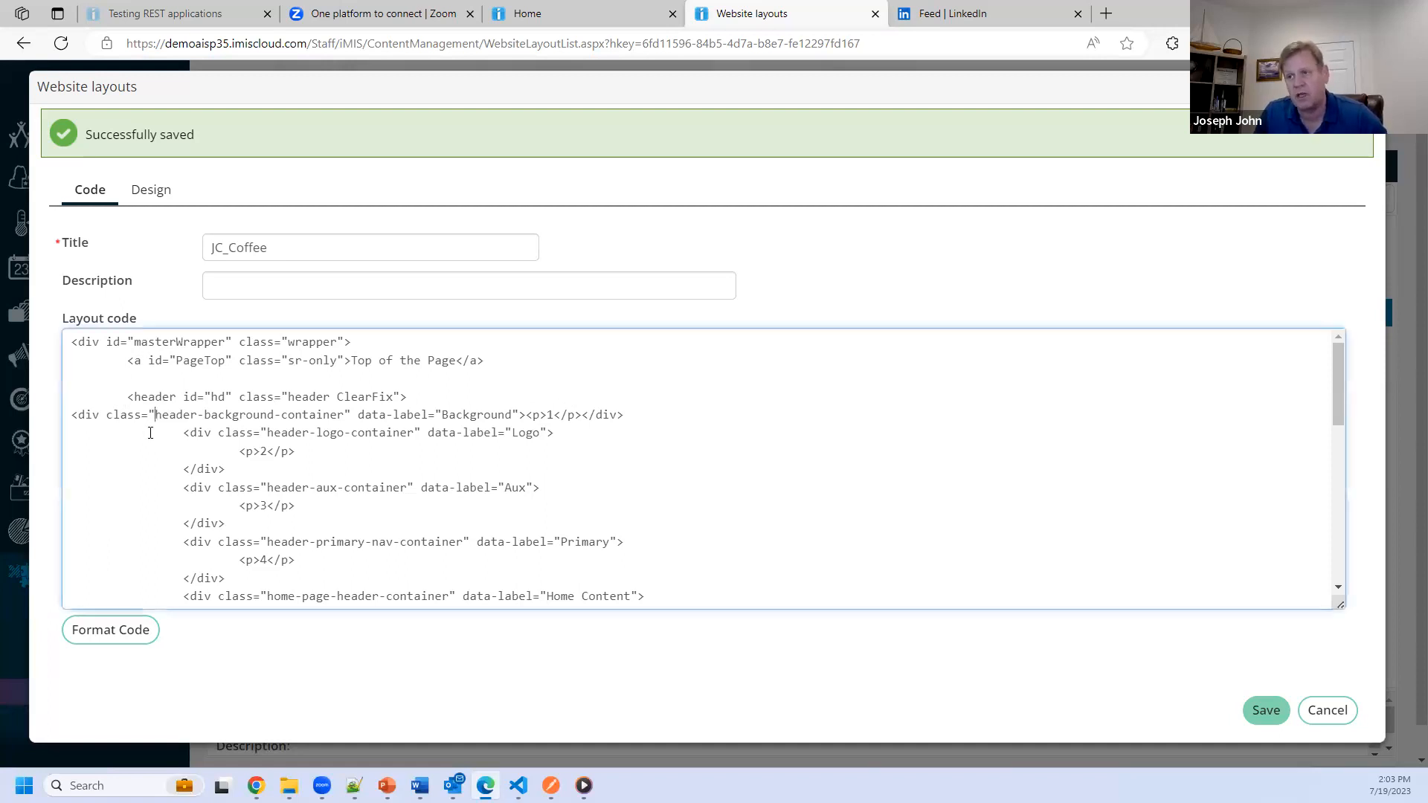
pyautogui.scroll(-1, 287, 466)
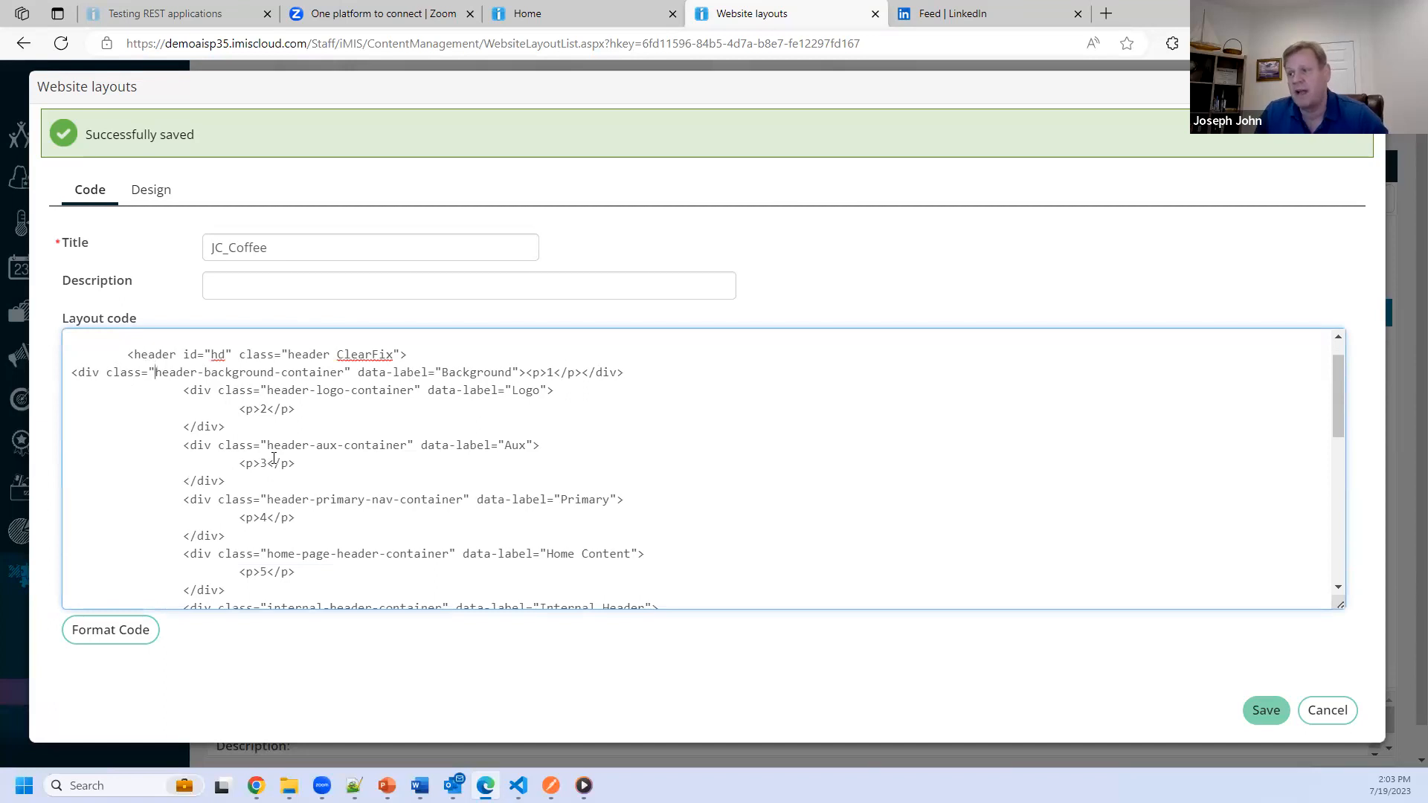
pyautogui.scroll(1, 273, 461)
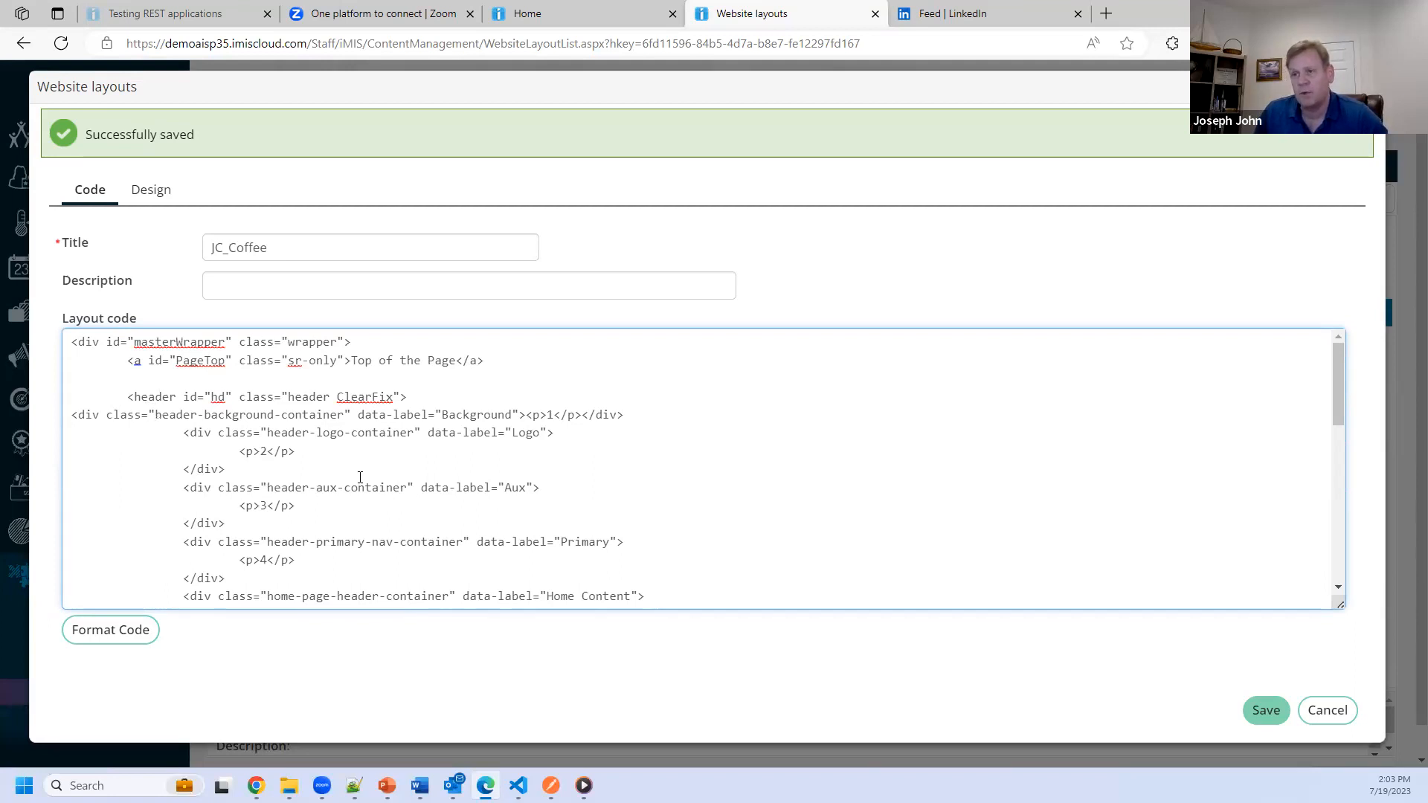
pyautogui.click(151, 191)
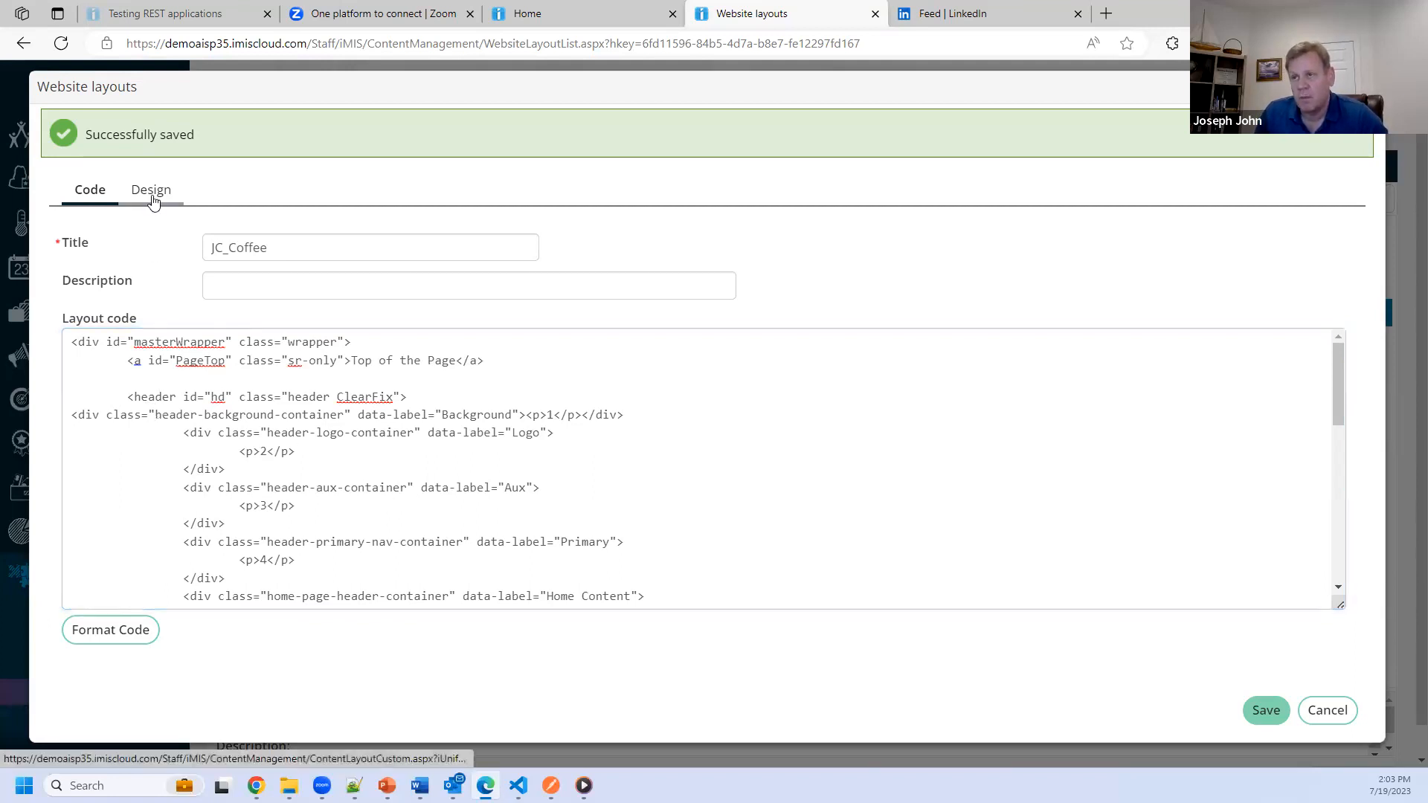
pyautogui.scroll(-5, 408, 381)
pyautogui.scroll(3, 408, 380)
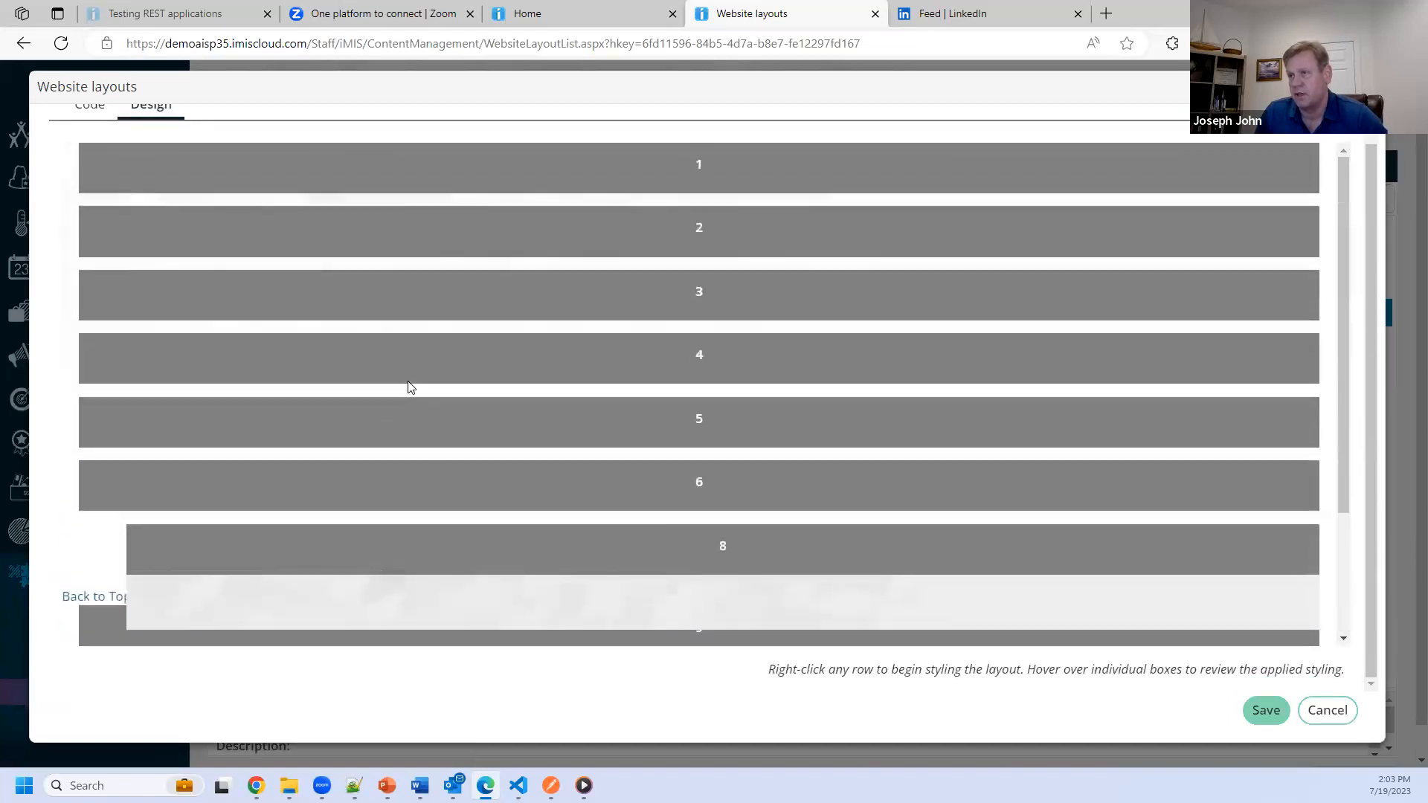
pyautogui.scroll(1, 191, 285)
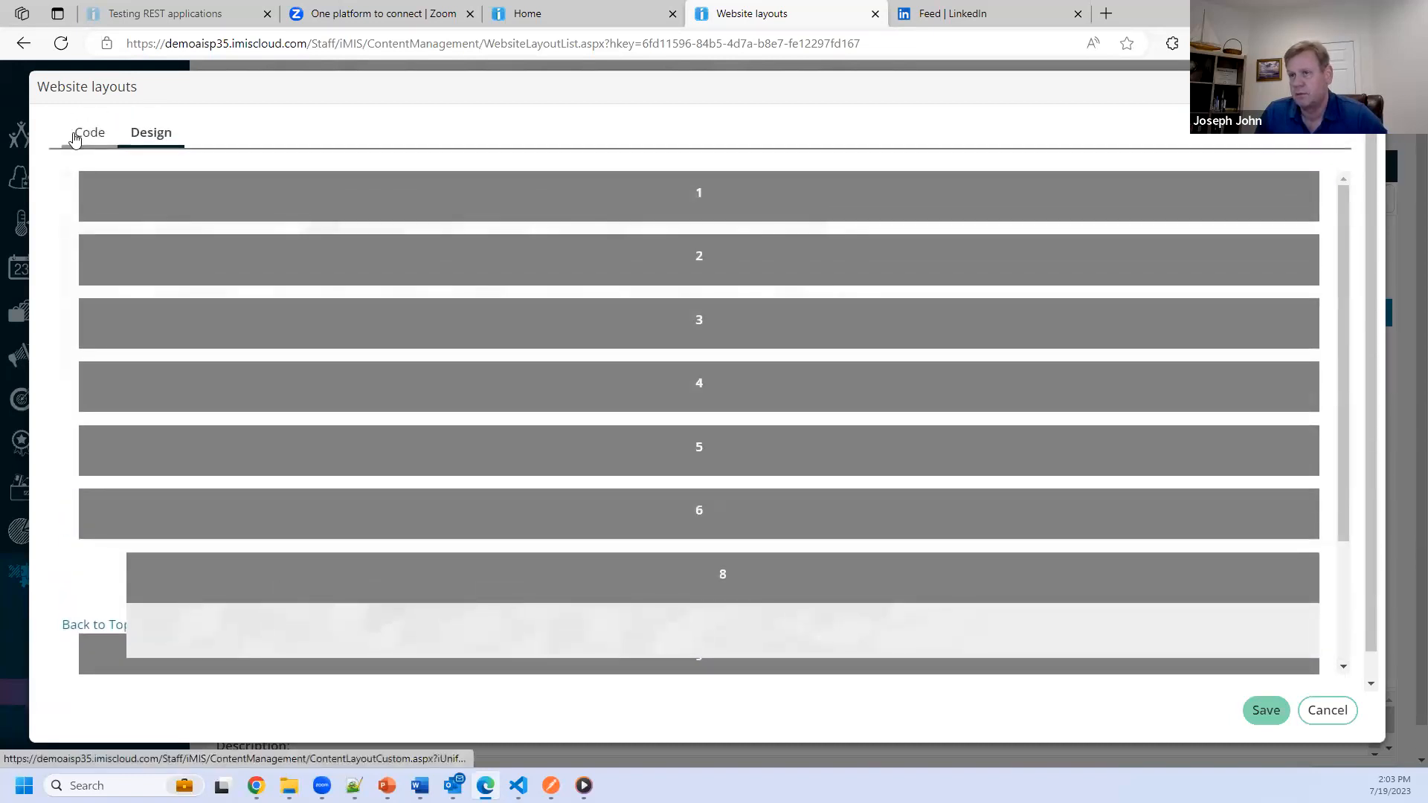
pyautogui.click(81, 140)
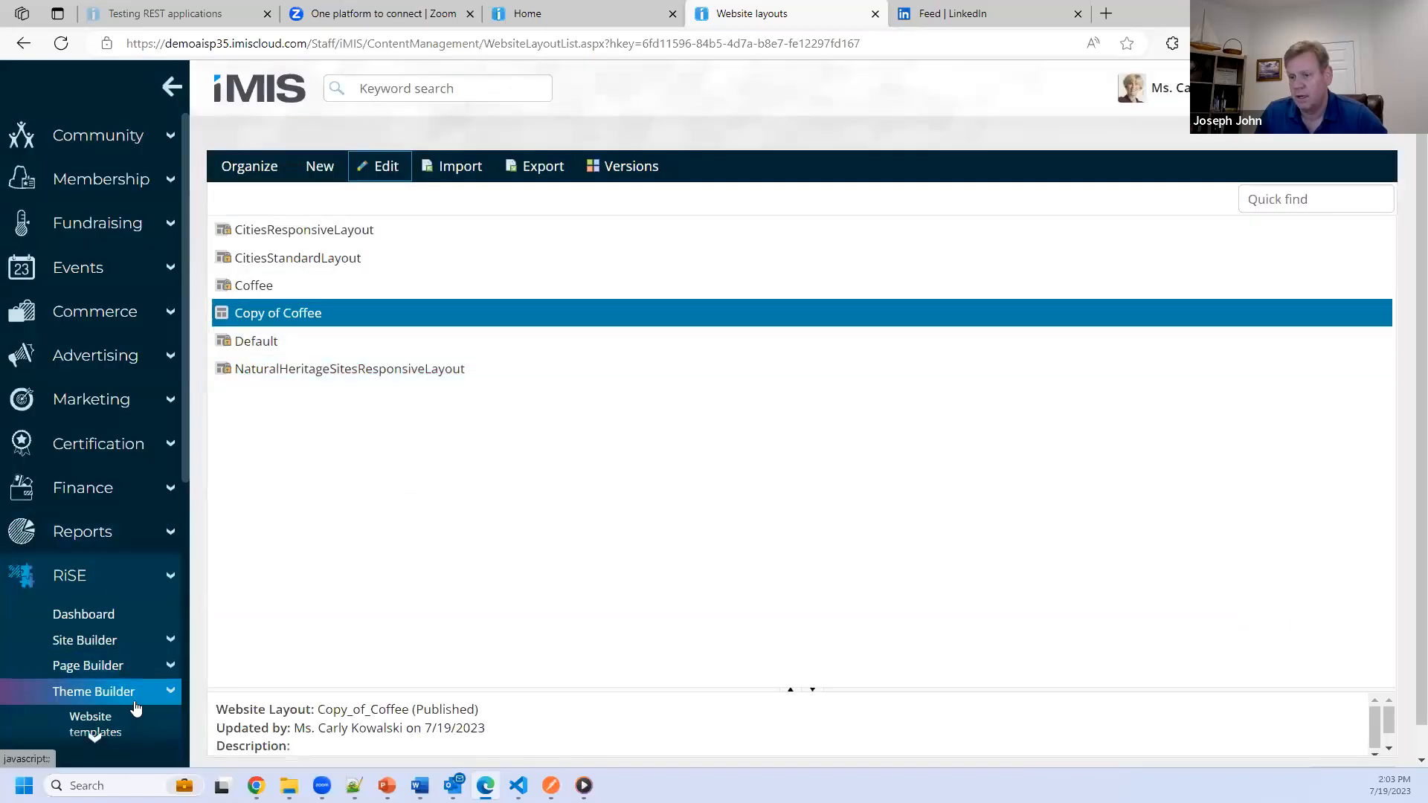
# Step: Reload the website layouts list and examine the design rows of the original Coffee layout
pyautogui.scroll(-2, 141, 702)
pyautogui.click(93, 651)
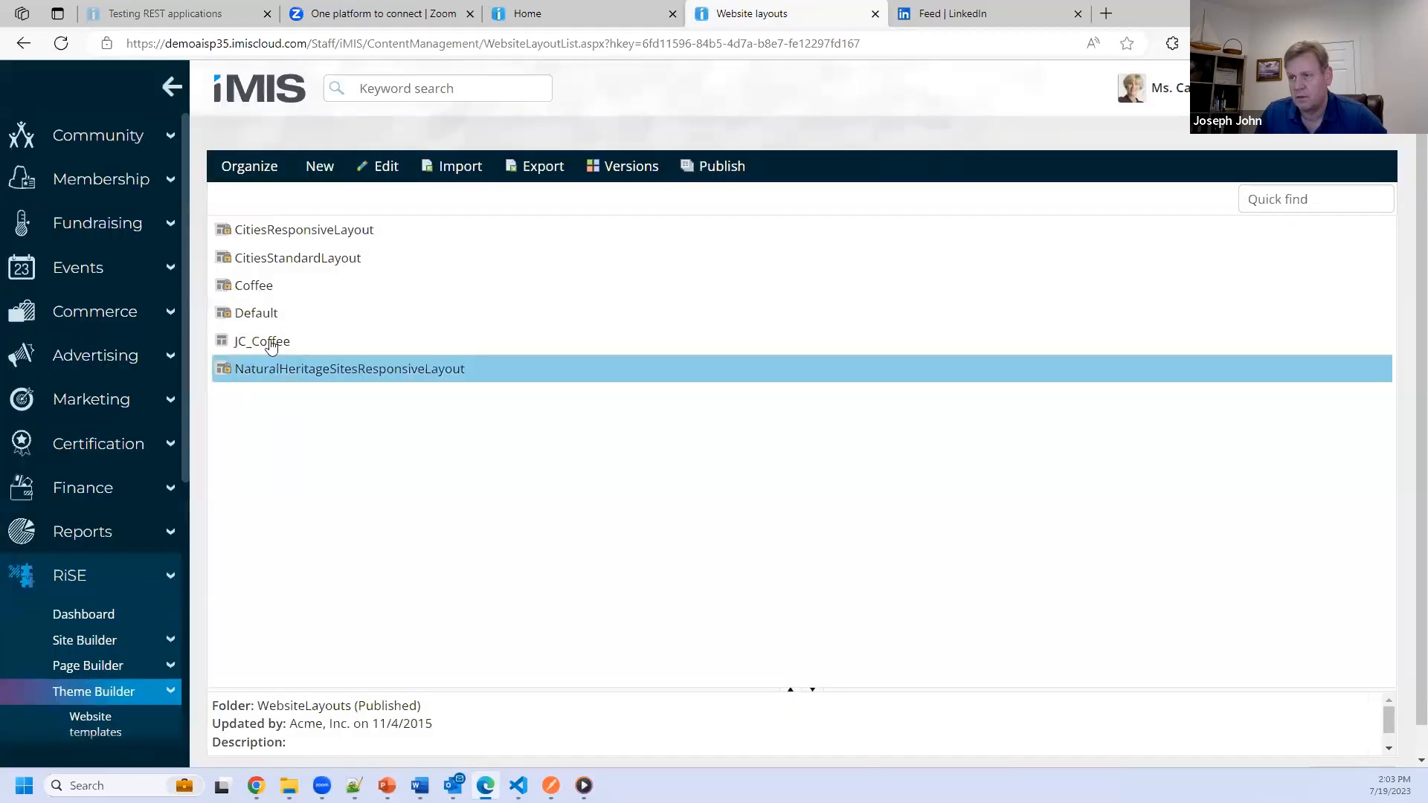
pyautogui.click(254, 286)
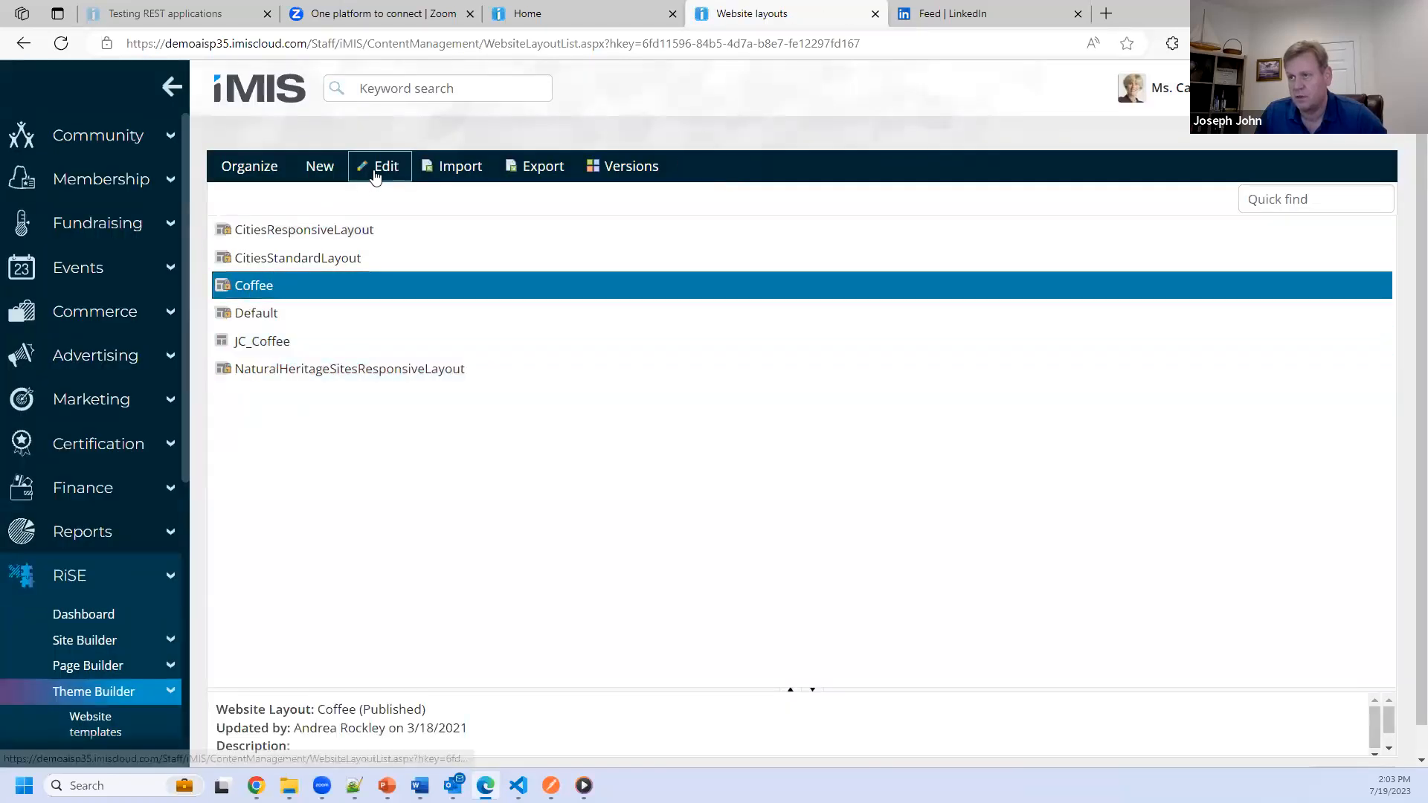
pyautogui.click(383, 167)
pyautogui.click(162, 138)
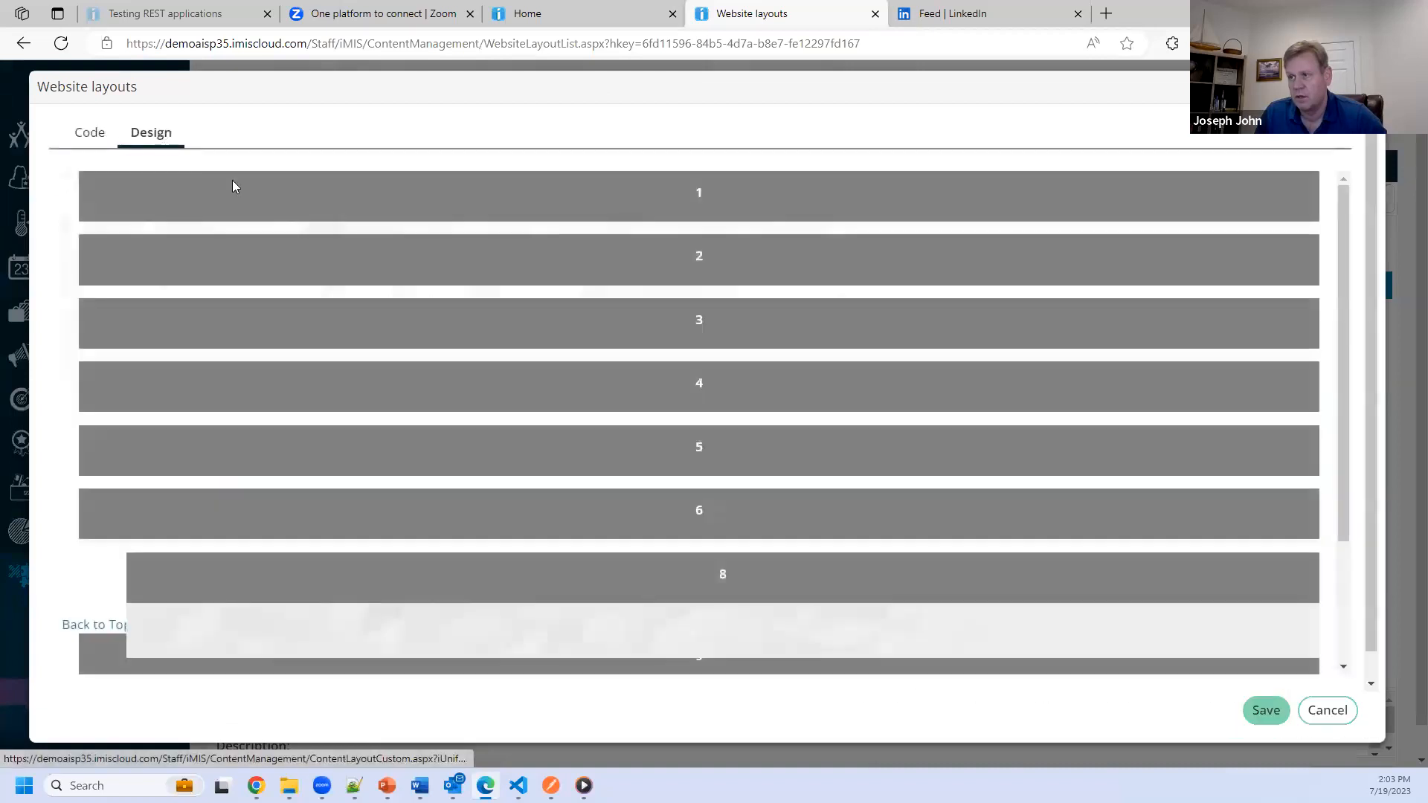
pyautogui.scroll(-3, 674, 456)
pyautogui.scroll(3, 674, 457)
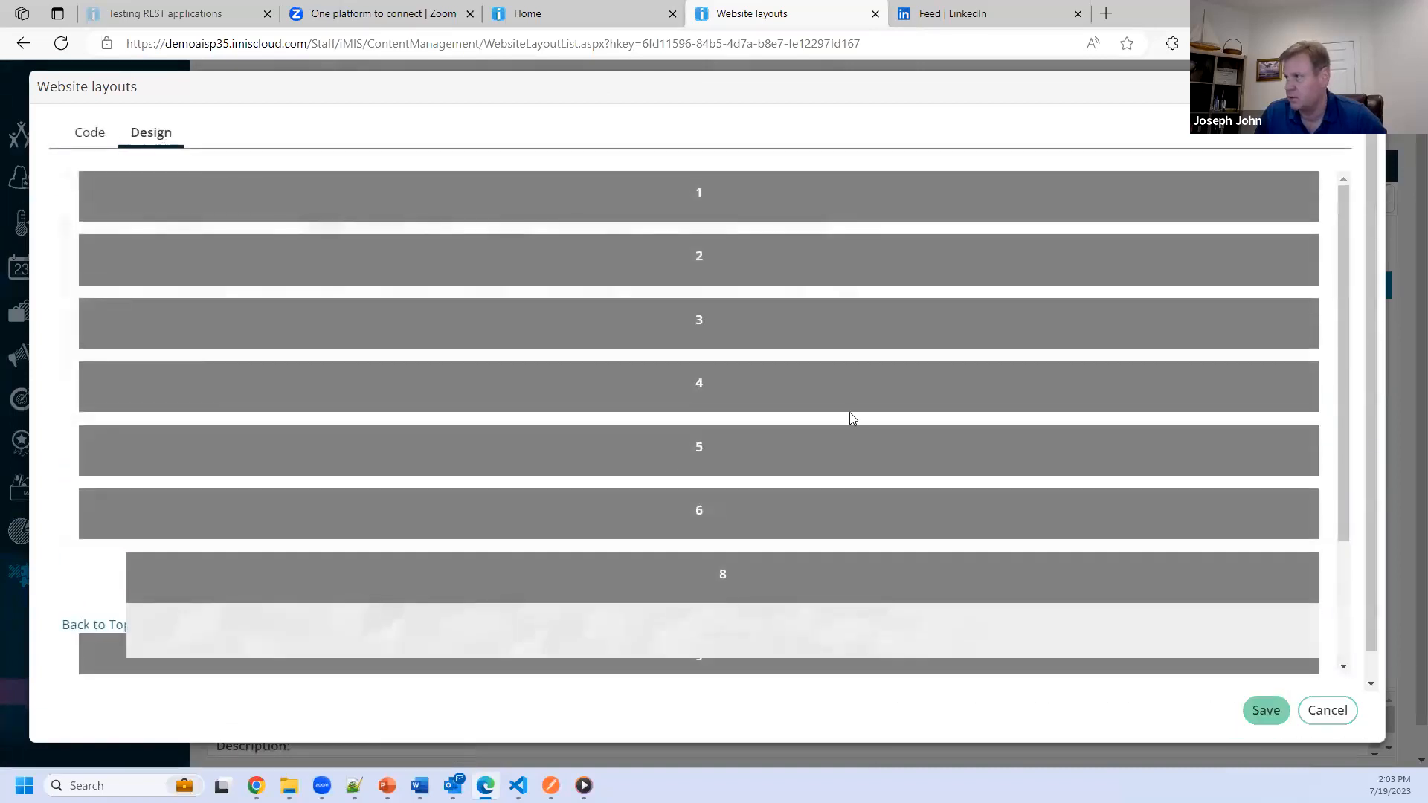
pyautogui.click(1367, 87)
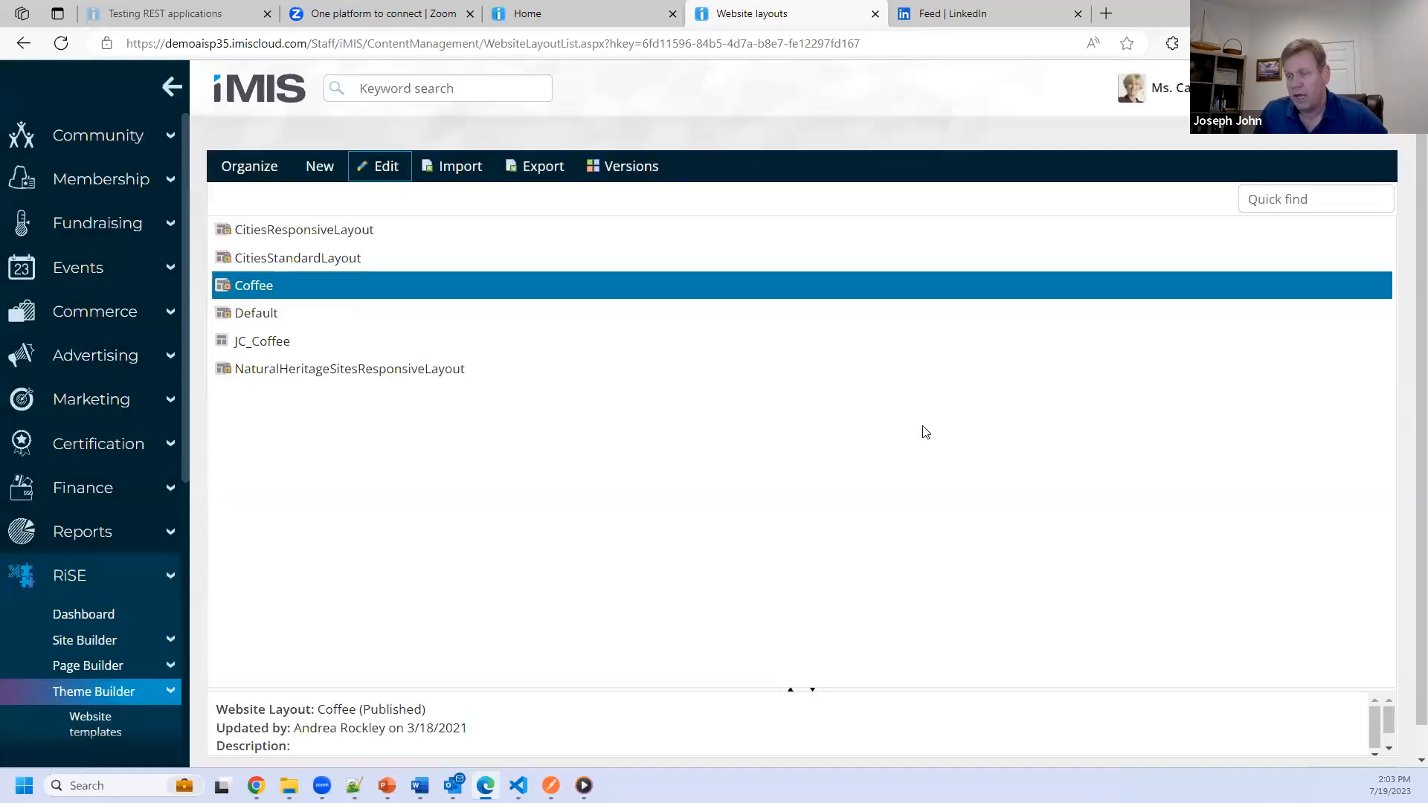
# Step: Go to the Theme Builder's website templates and copy the Coffee template from the Samples folder
pyautogui.click(277, 345)
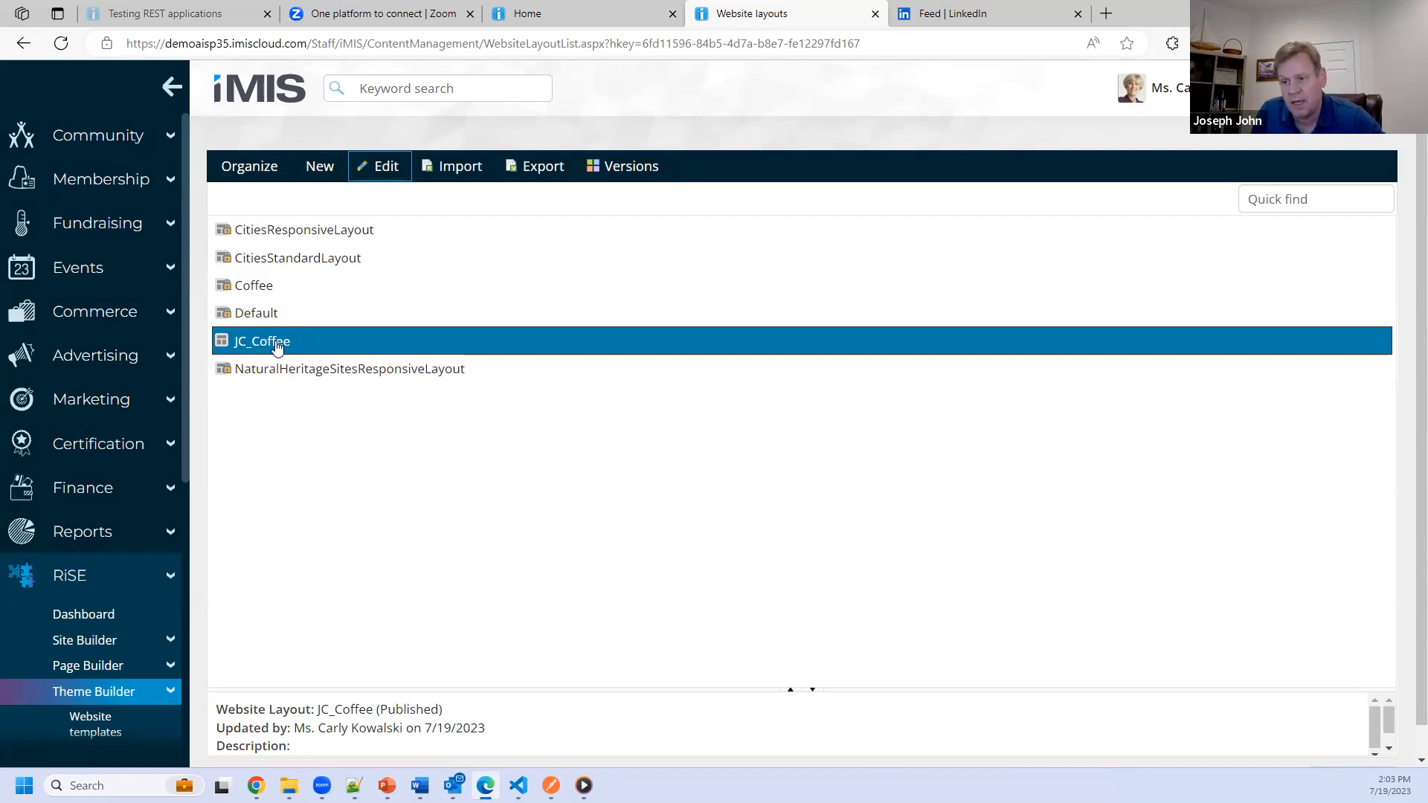
pyautogui.scroll(-3, 86, 595)
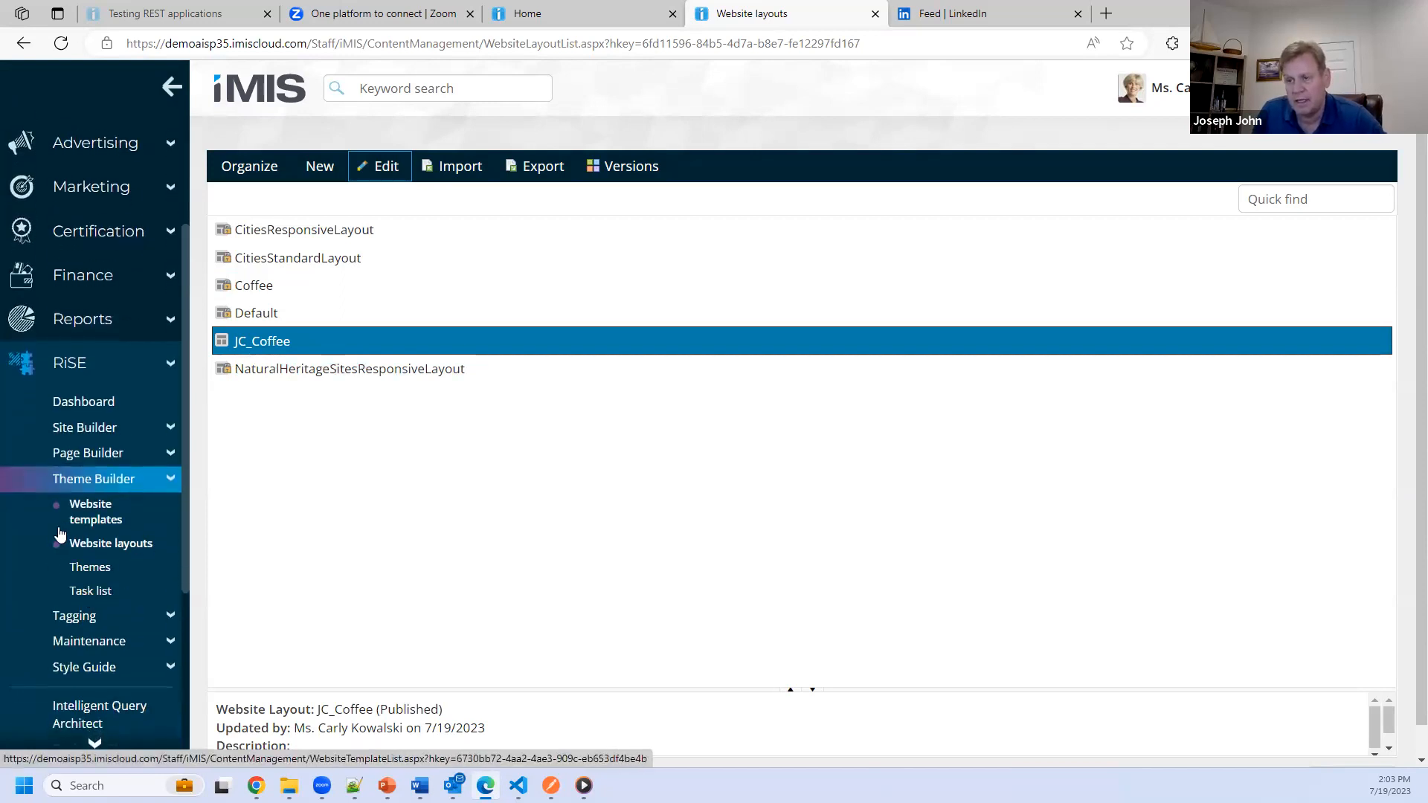
pyautogui.click(82, 524)
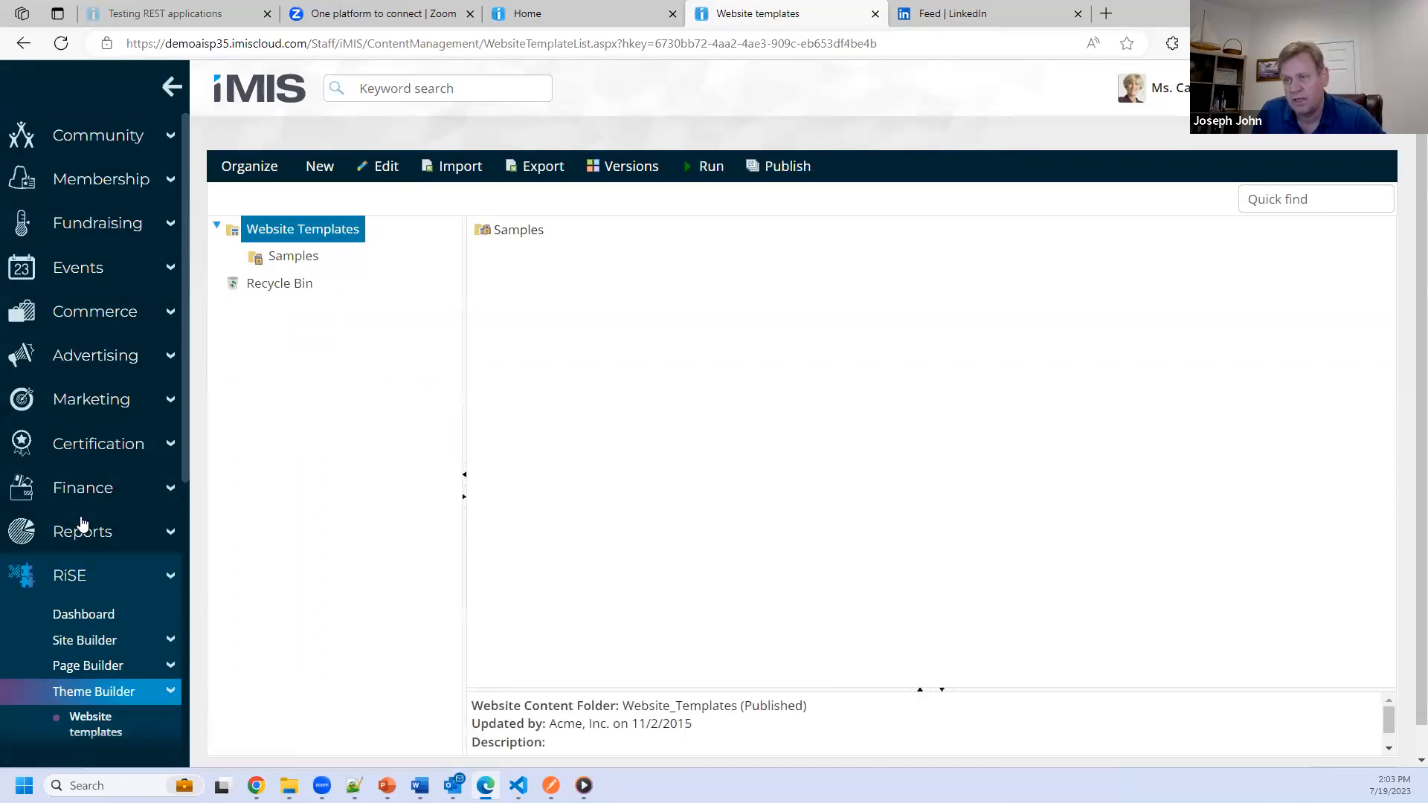
pyautogui.click(266, 272)
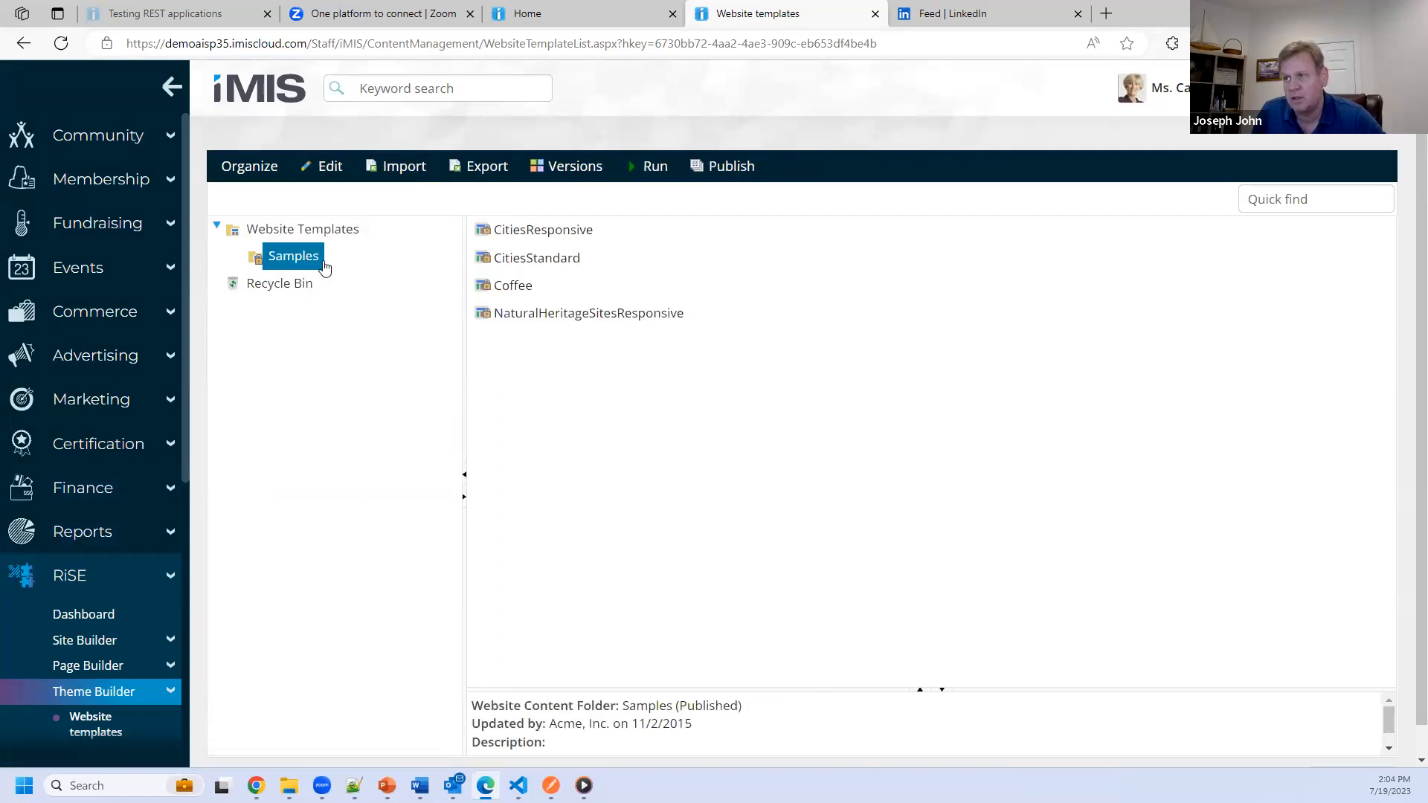
pyautogui.click(519, 292)
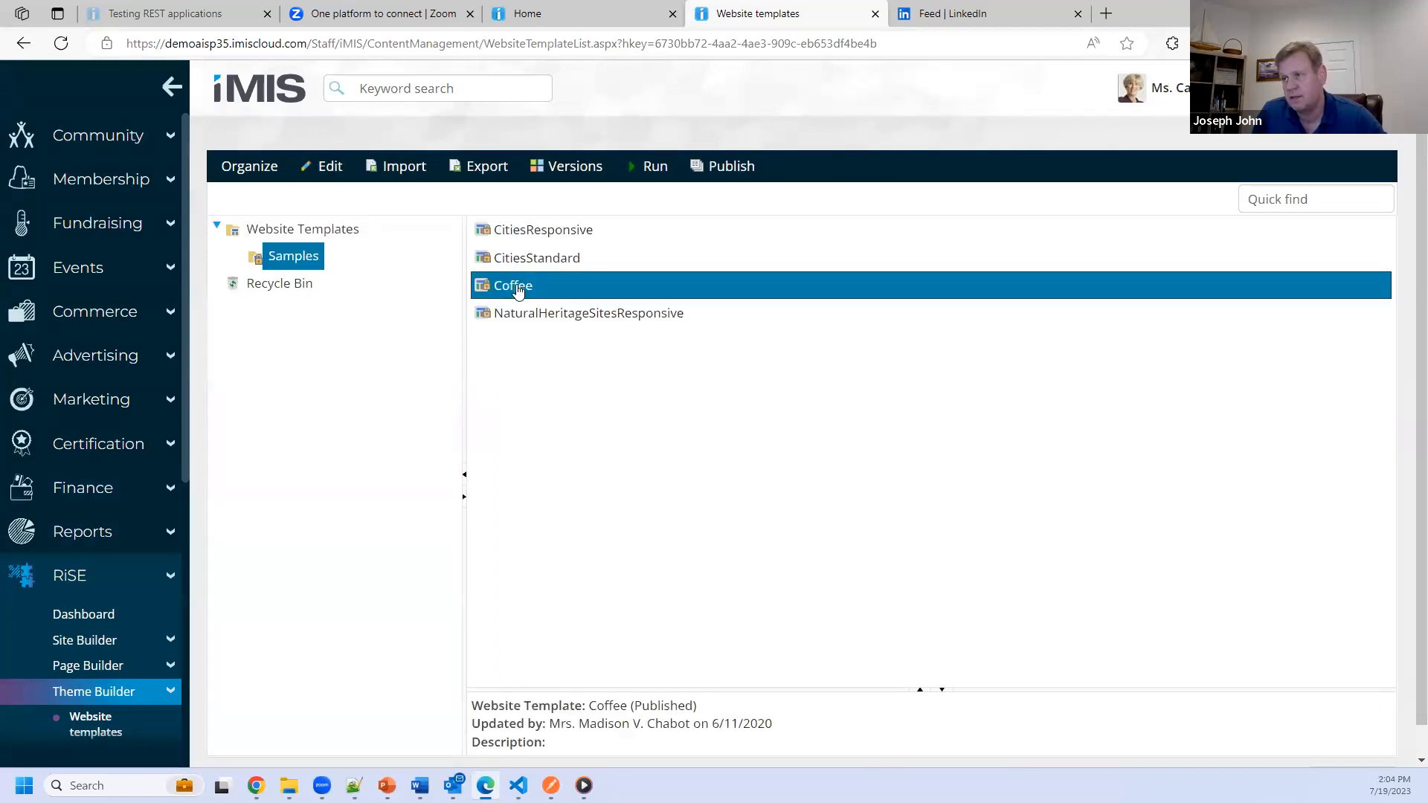
pyautogui.click(247, 172)
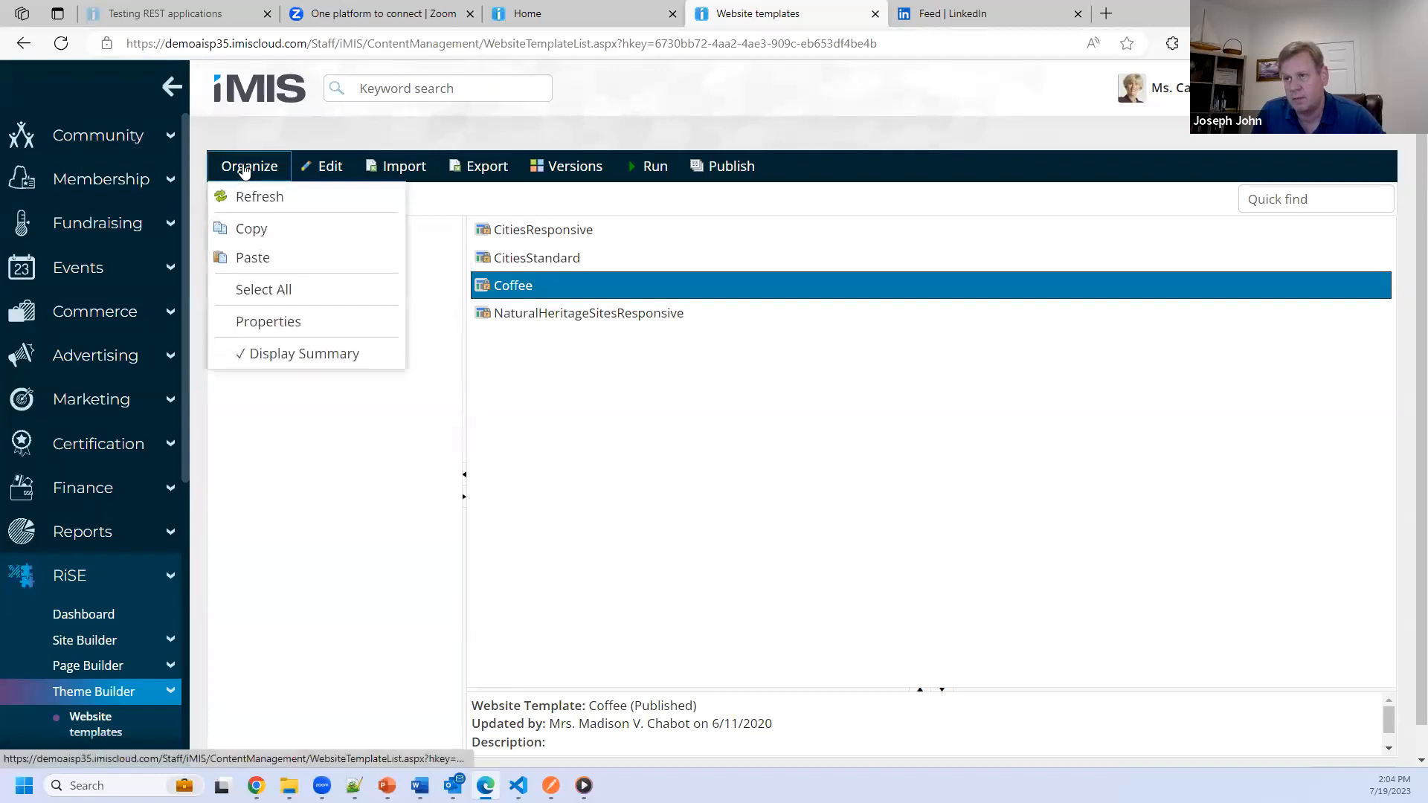
pyautogui.click(249, 233)
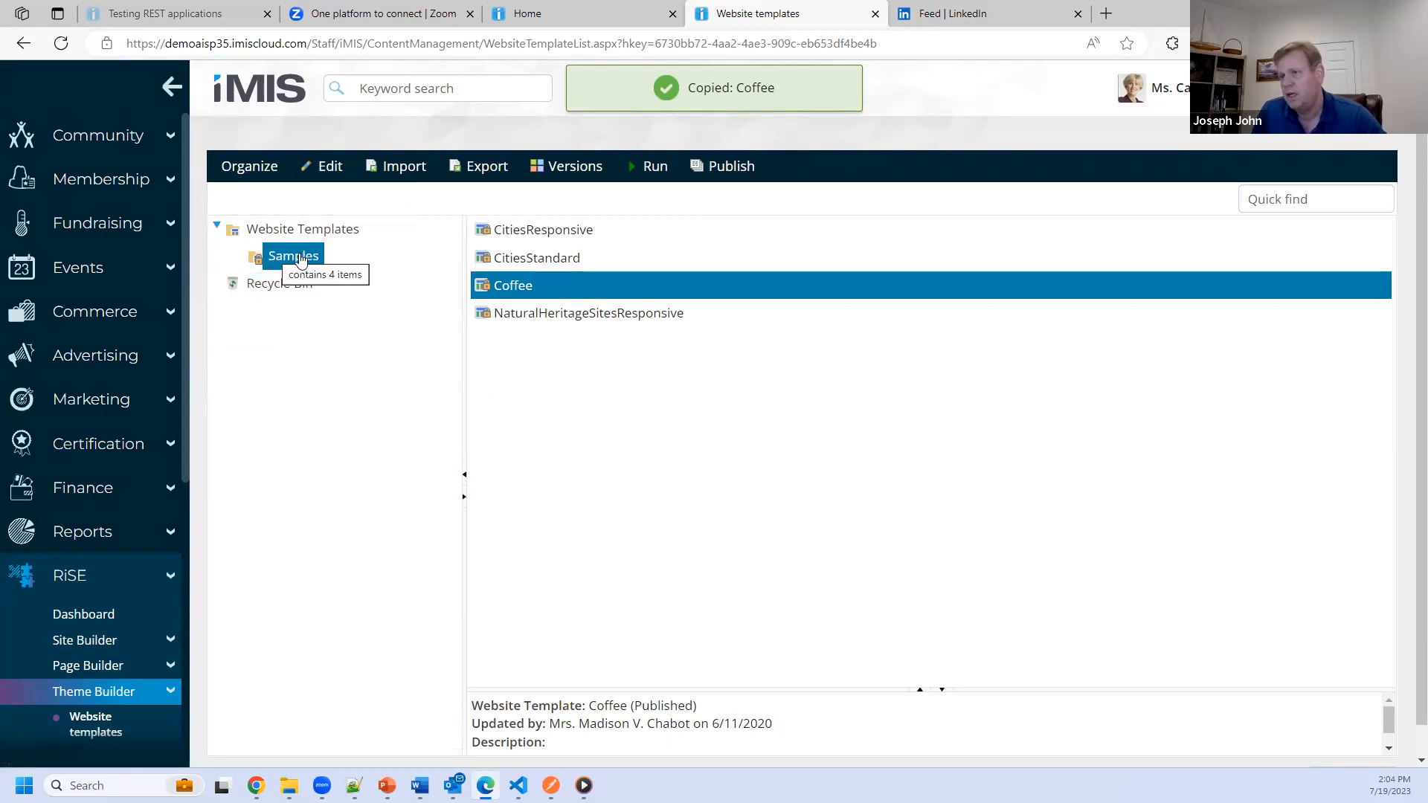
# Step: Create a website content folder titled JCSites directly under Website Templates and save it
pyautogui.click(289, 232)
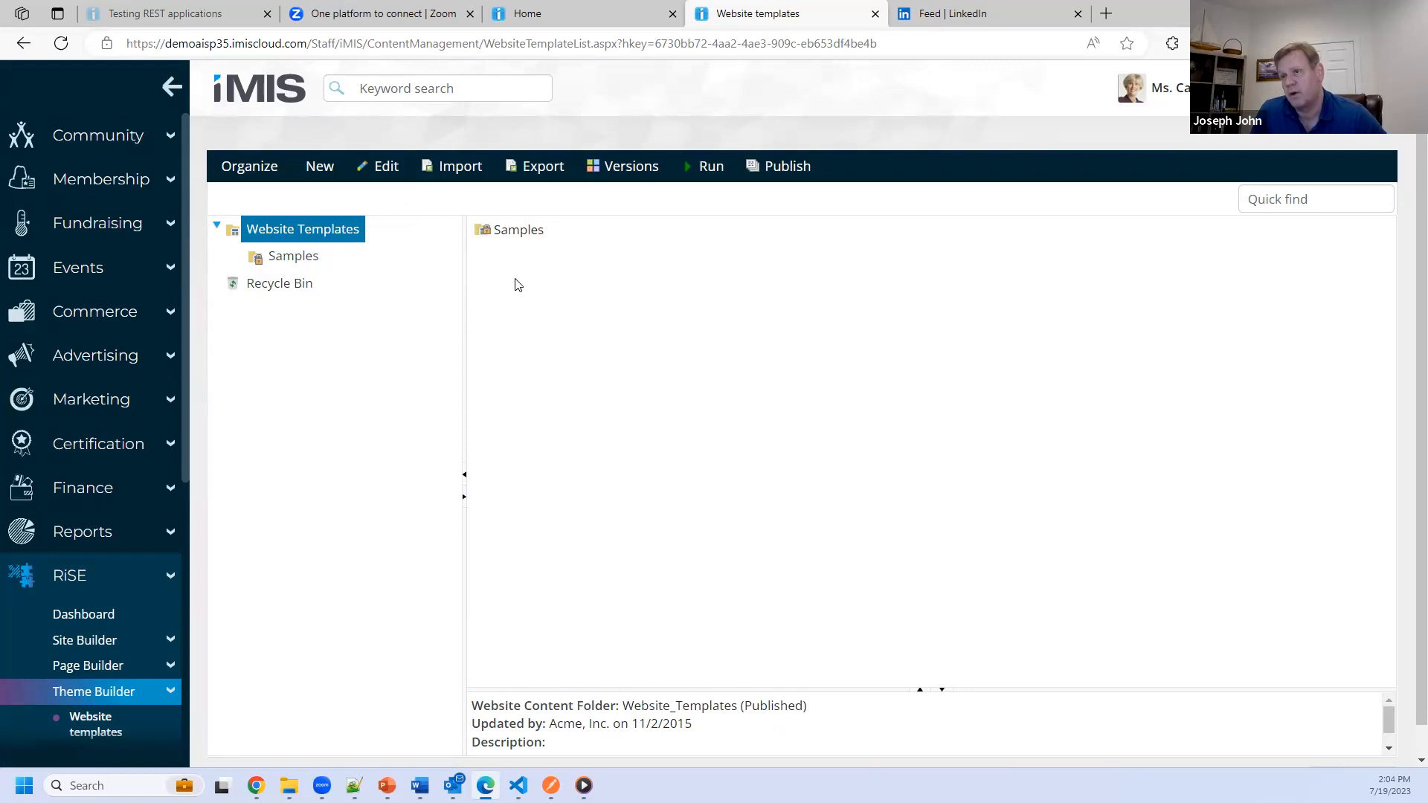
pyautogui.click(315, 167)
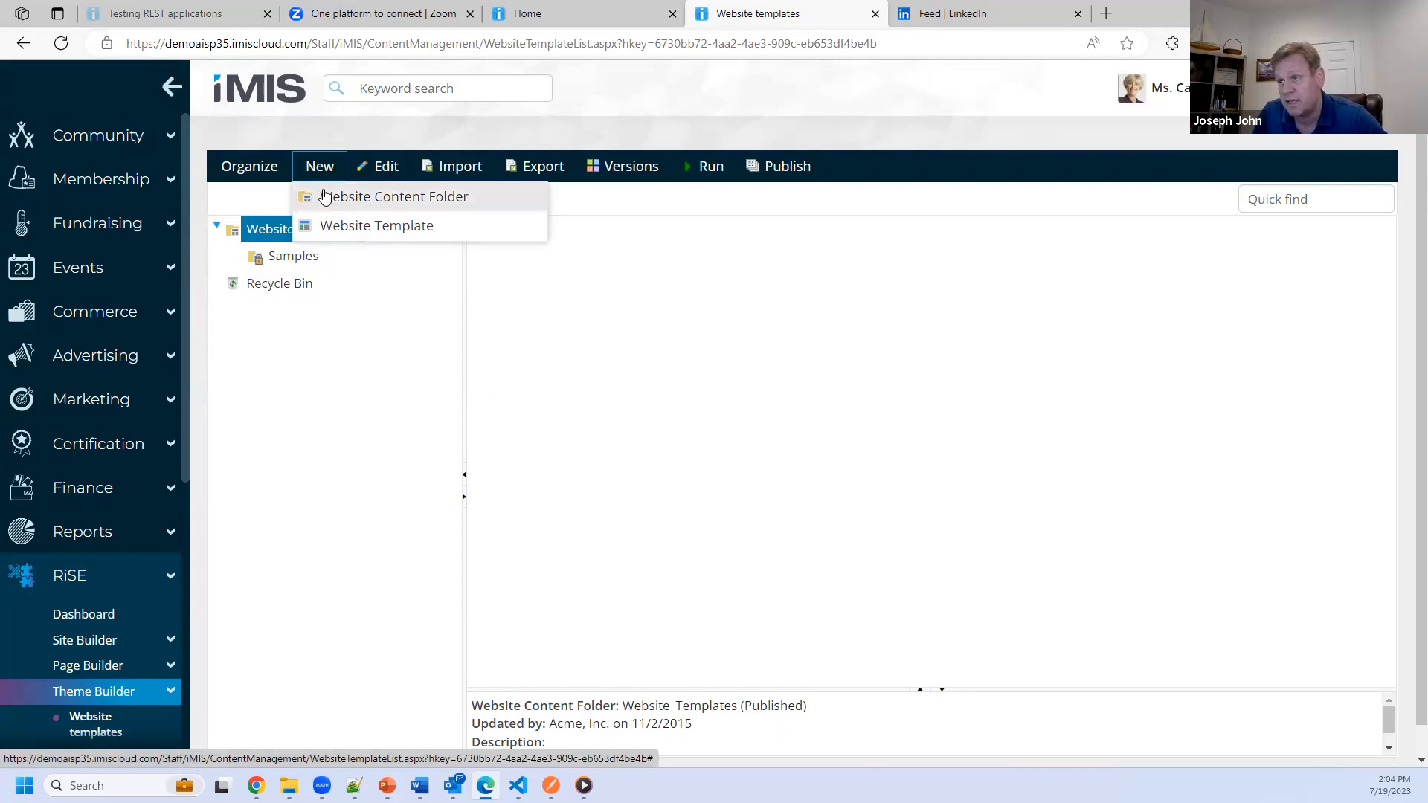
pyautogui.click(325, 198)
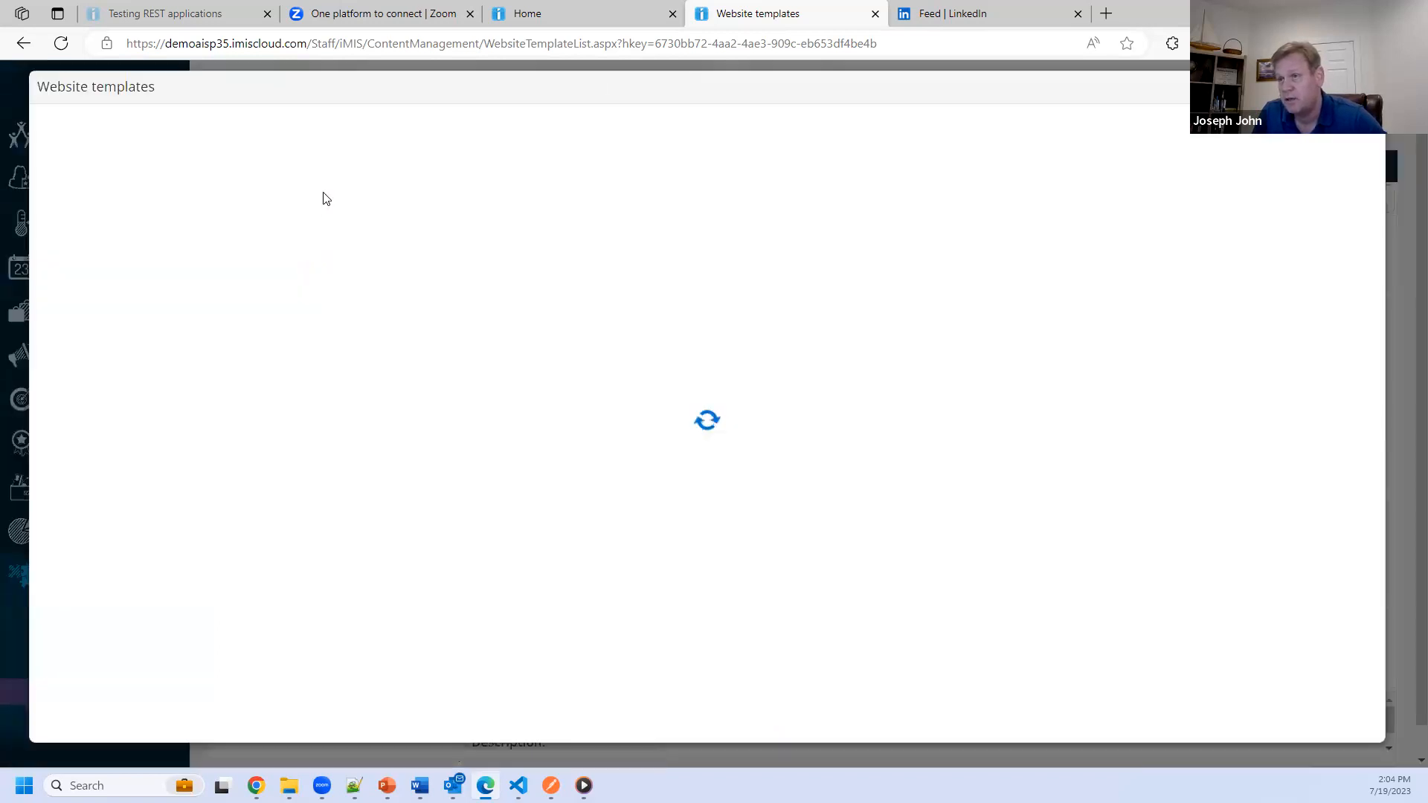
pyautogui.click(285, 226)
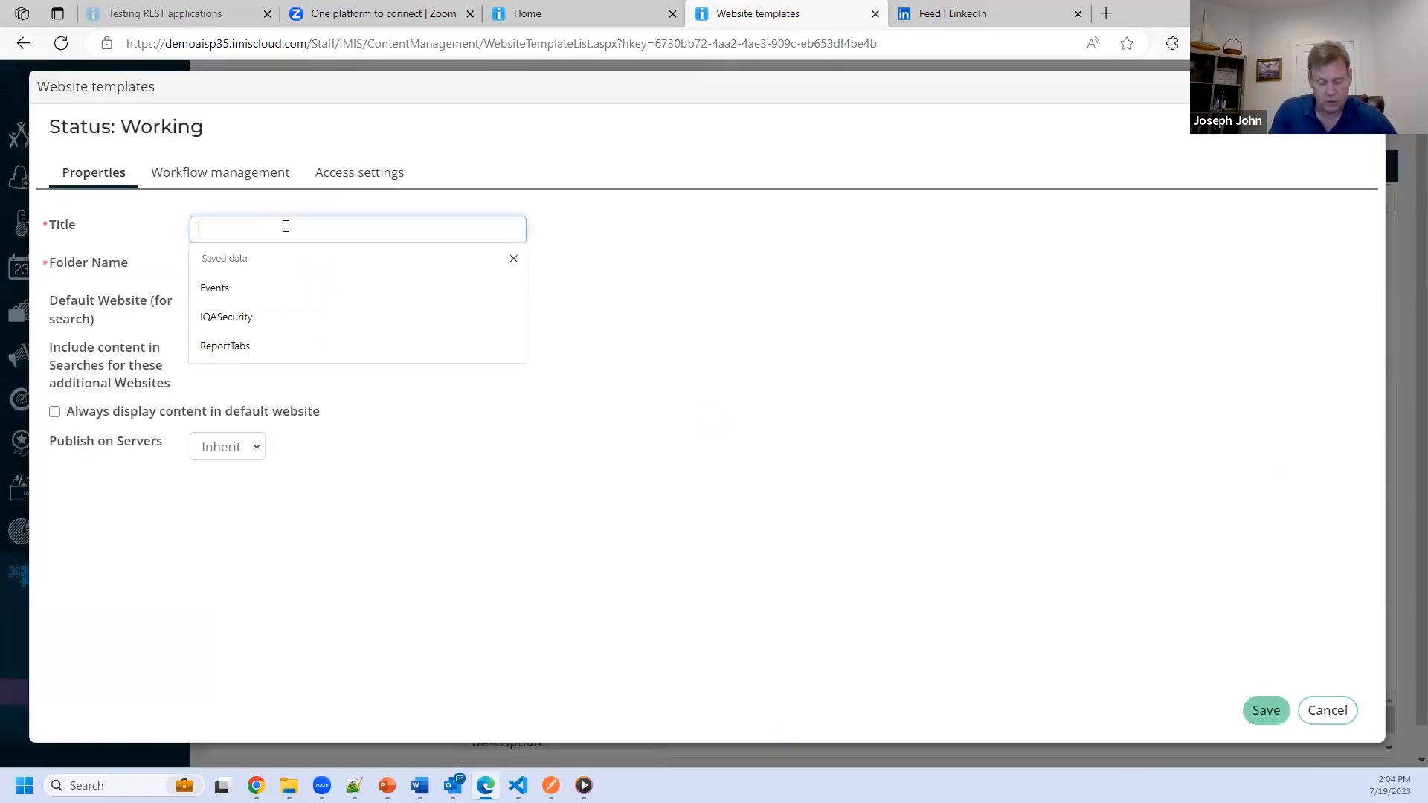
pyautogui.write('JCSites')
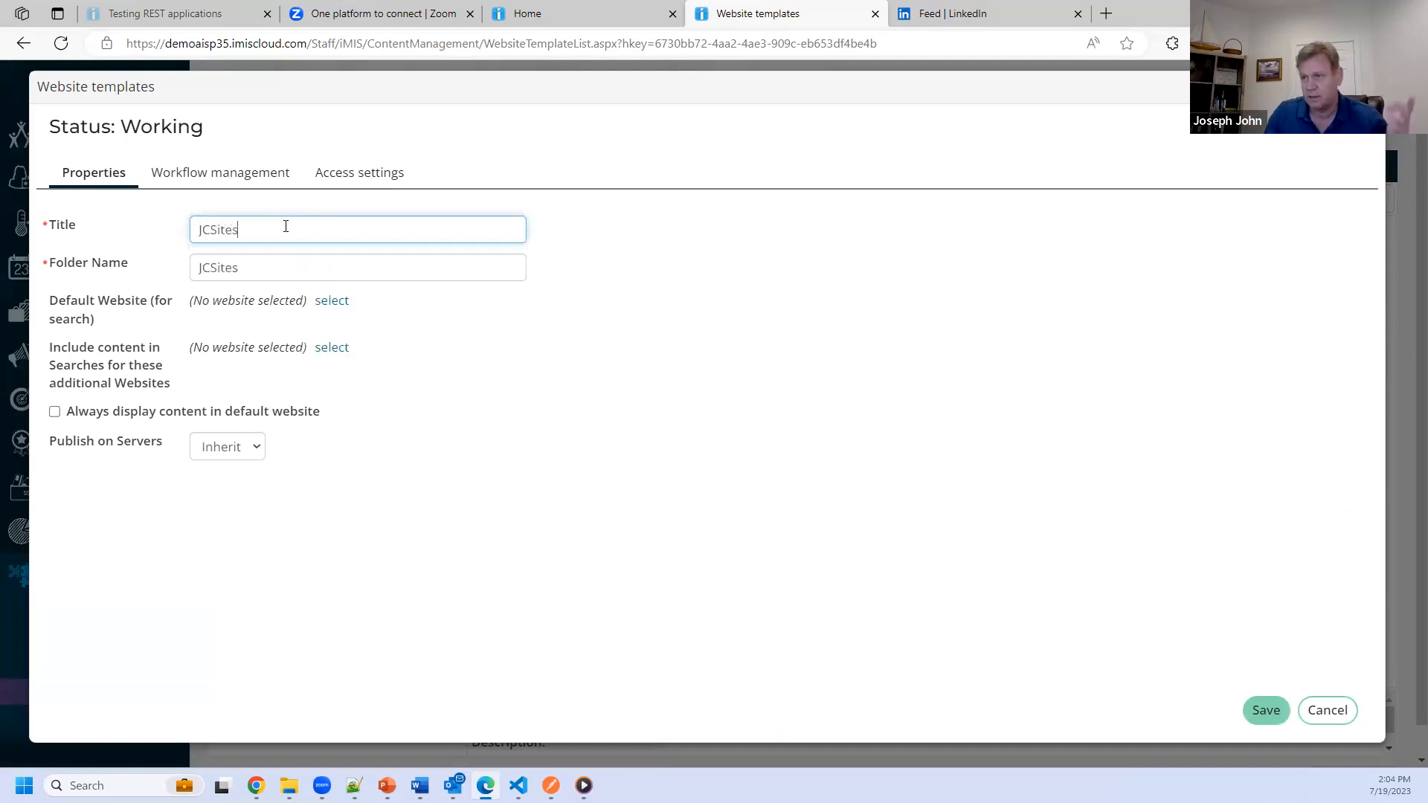
pyautogui.click(1265, 709)
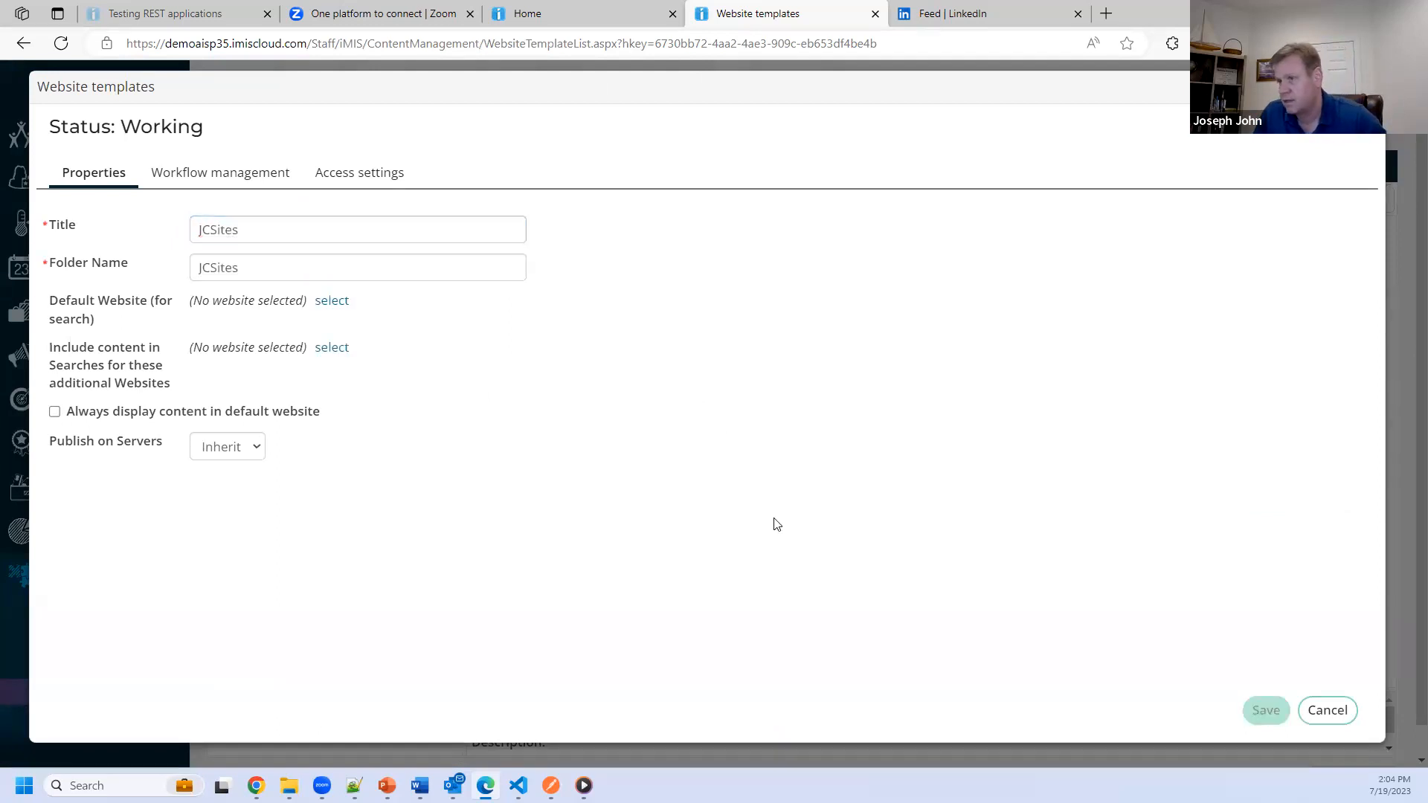
# Step: Paste the copied Coffee template into the JCSites folder
pyautogui.click(505, 238)
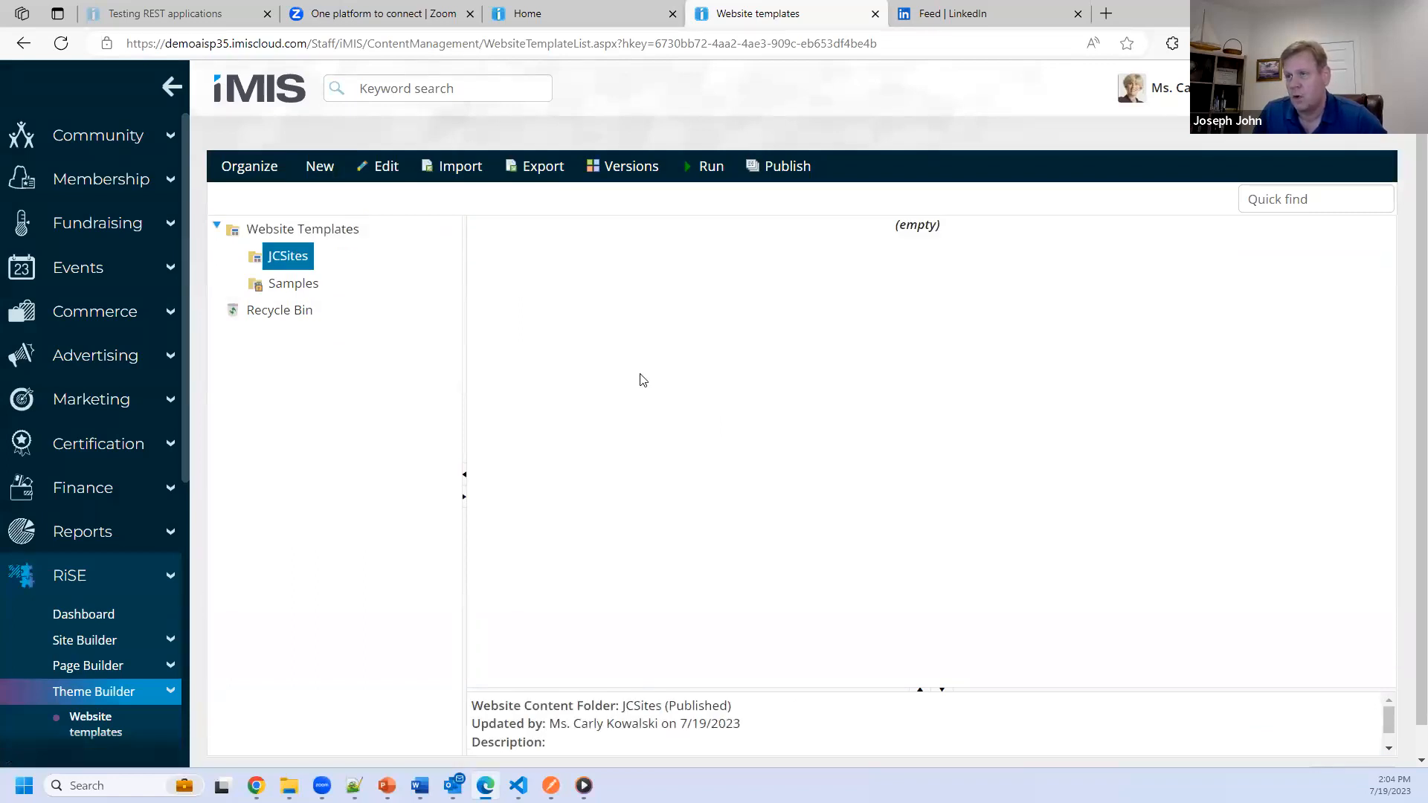
pyautogui.click(250, 166)
pyautogui.click(254, 290)
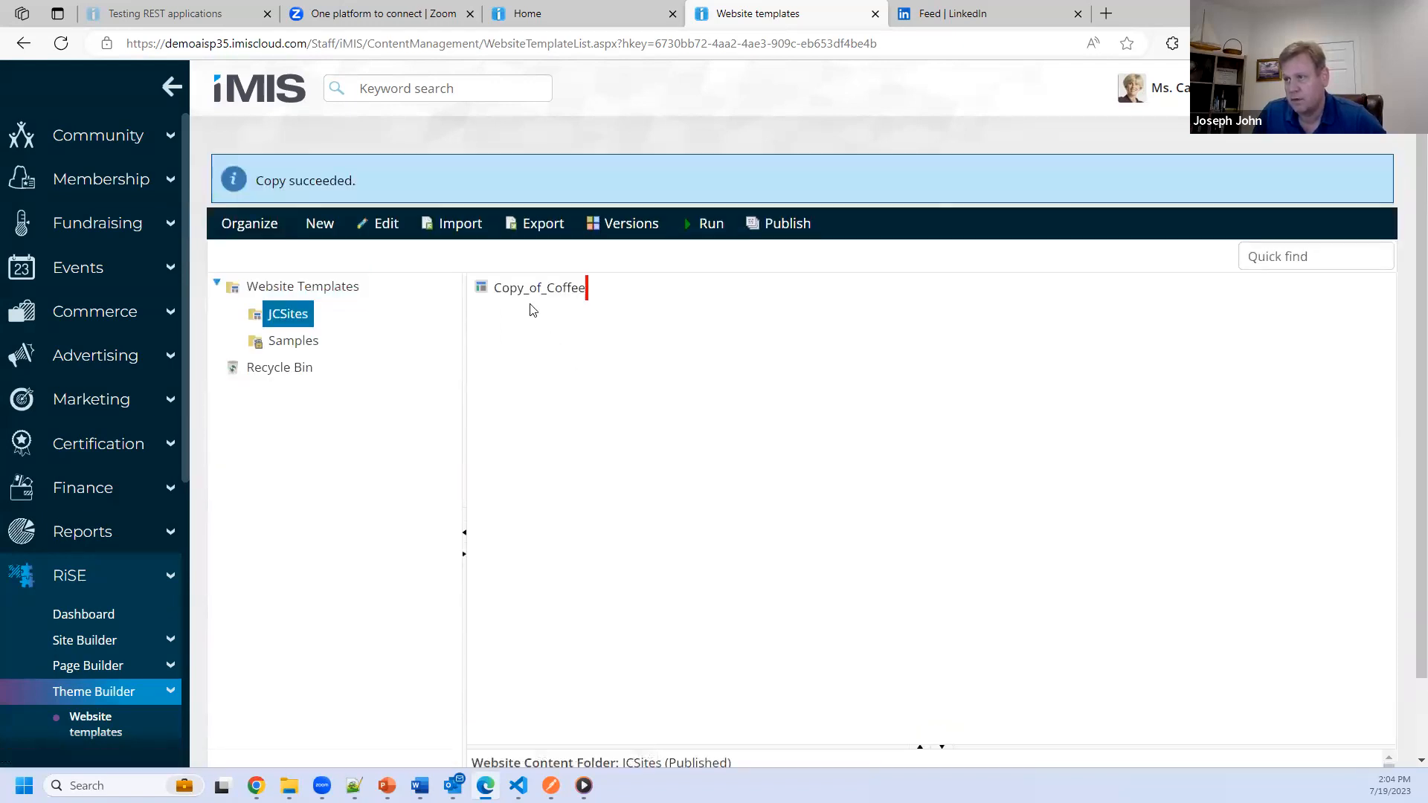
# Step: Edit the pasted template in JCSites and change both its title and publish file name to JC_Coffee
pyautogui.click(528, 296)
pyautogui.click(384, 171)
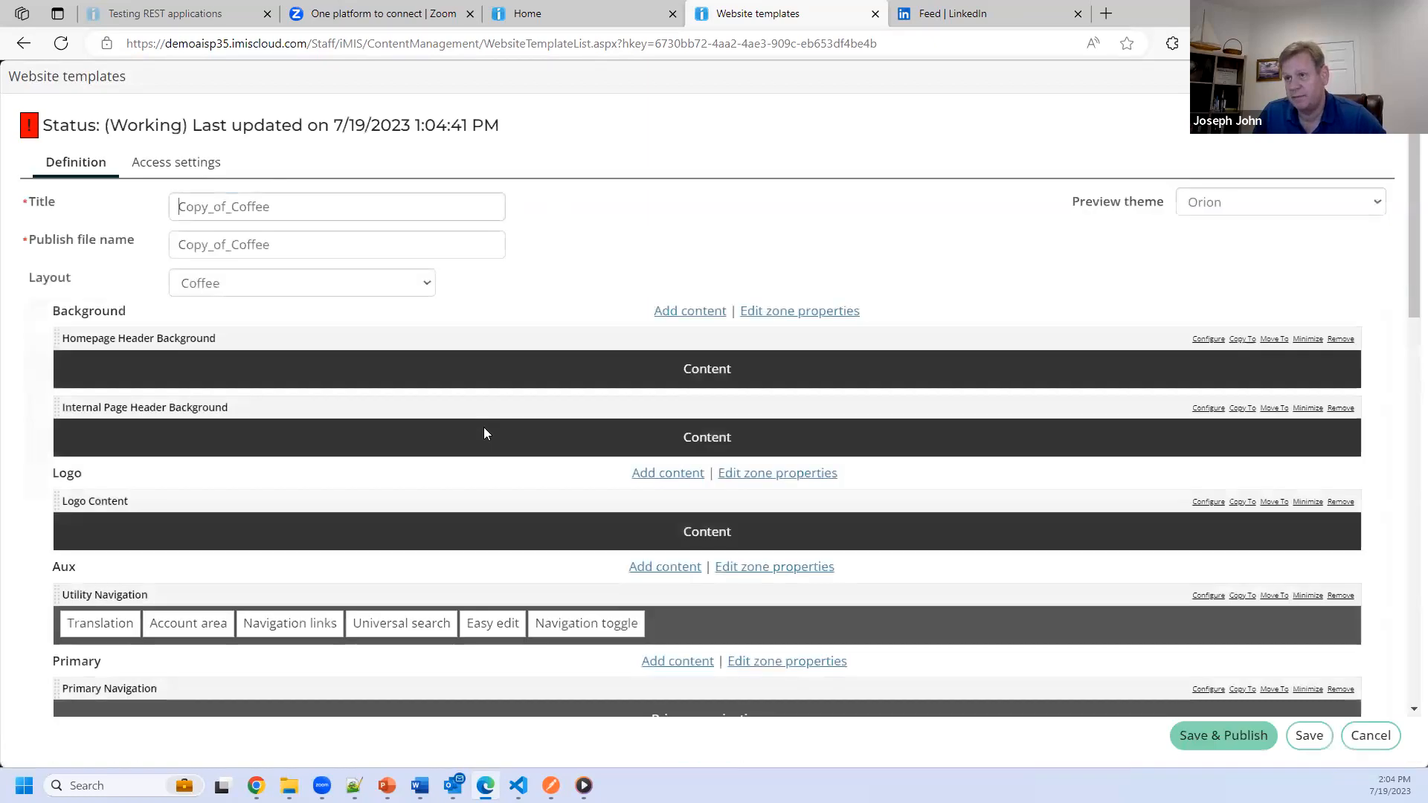
pyautogui.moveTo(223, 206); pyautogui.dragTo(126, 199)
pyautogui.press('BackSpace')
pyautogui.press('Delete')
pyautogui.write('JC')
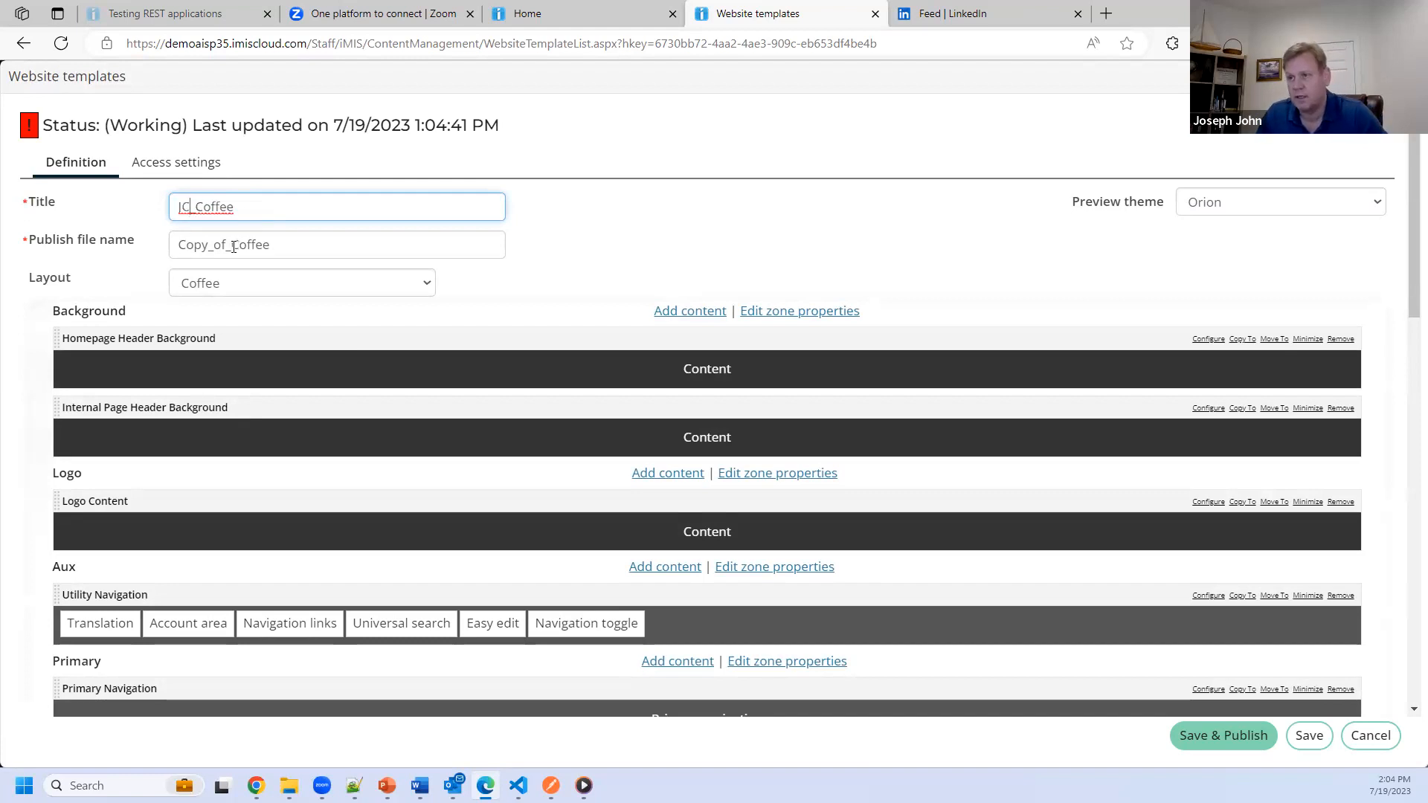
pyautogui.moveTo(229, 245); pyautogui.dragTo(149, 245)
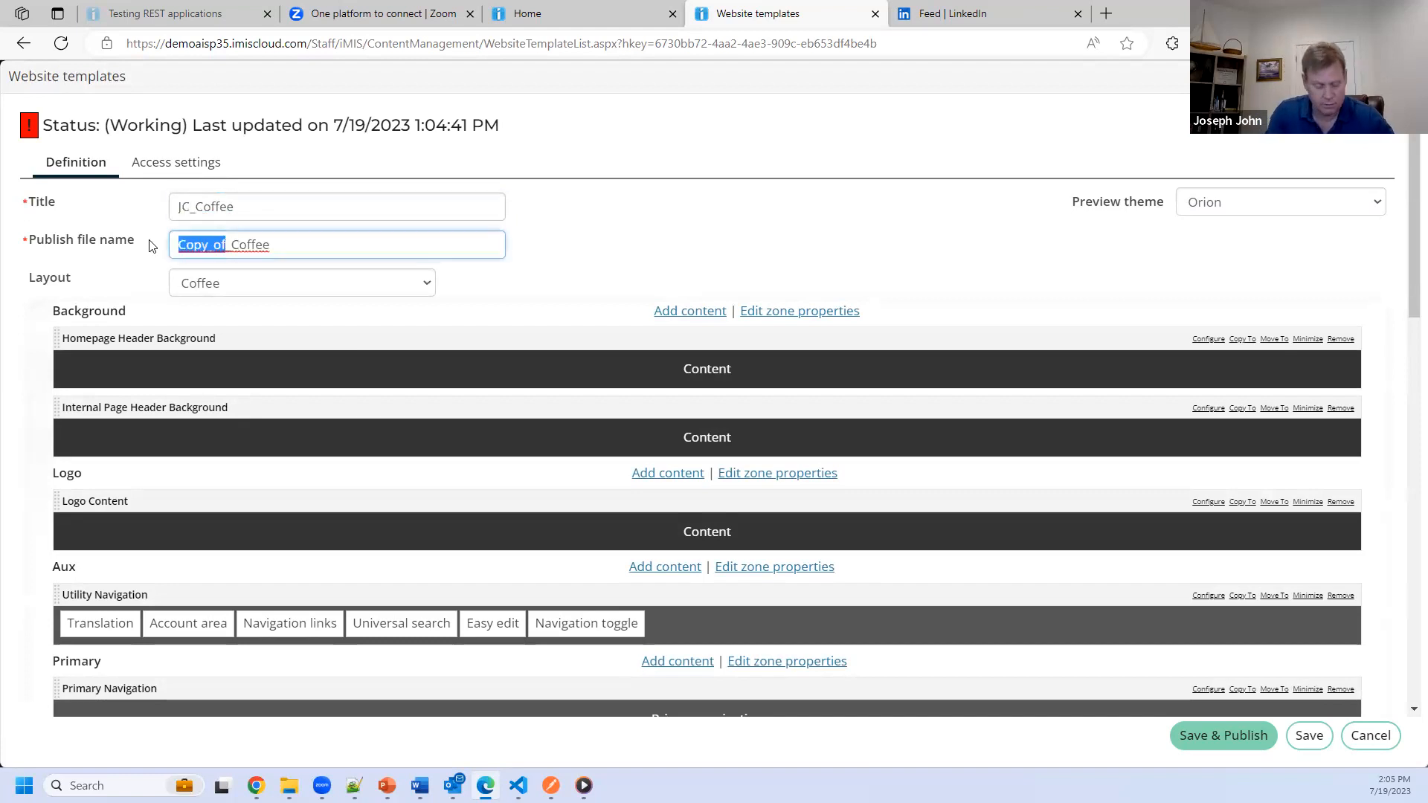
pyautogui.write('JC')
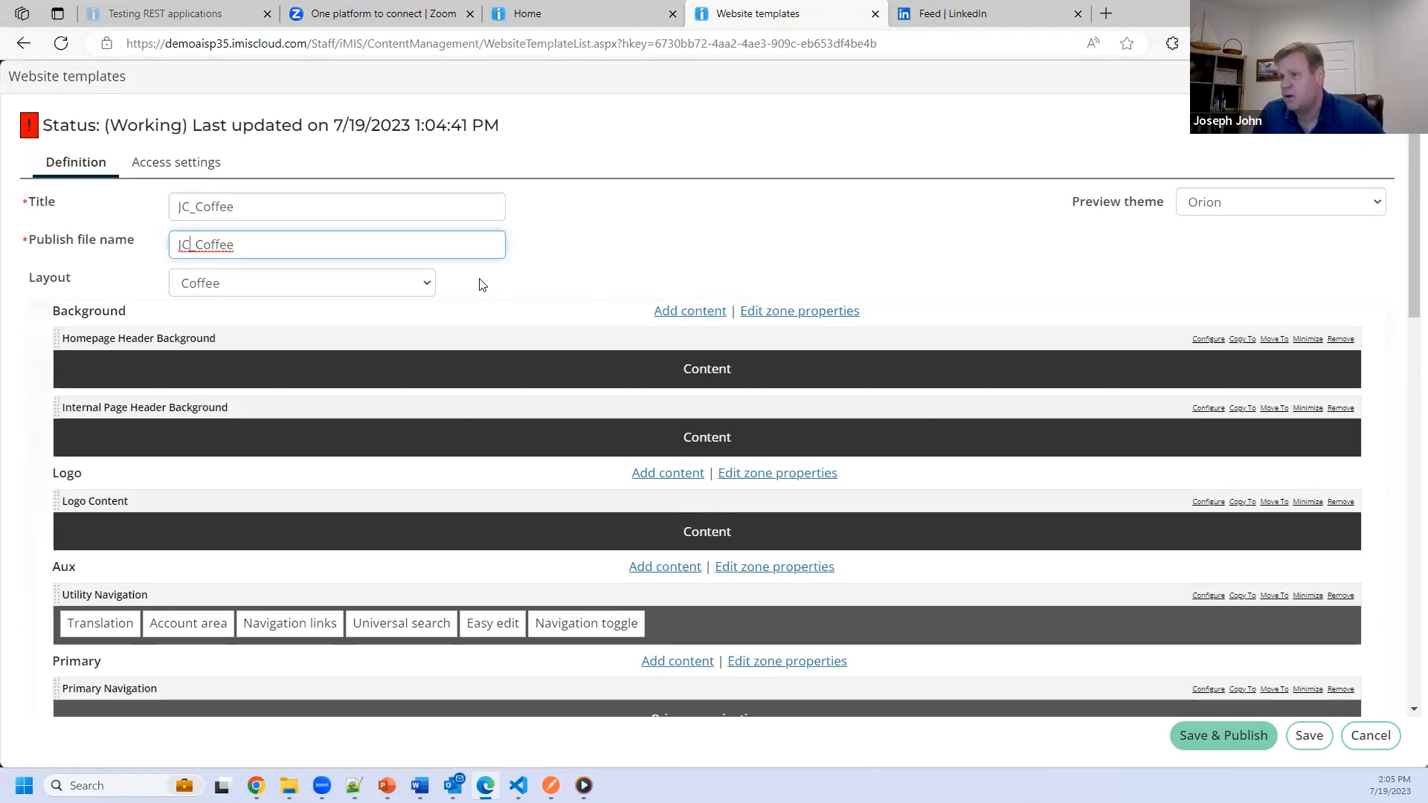
# Step: Assign the JC_Coffee layout to the template, and save and publish it
pyautogui.click(428, 288)
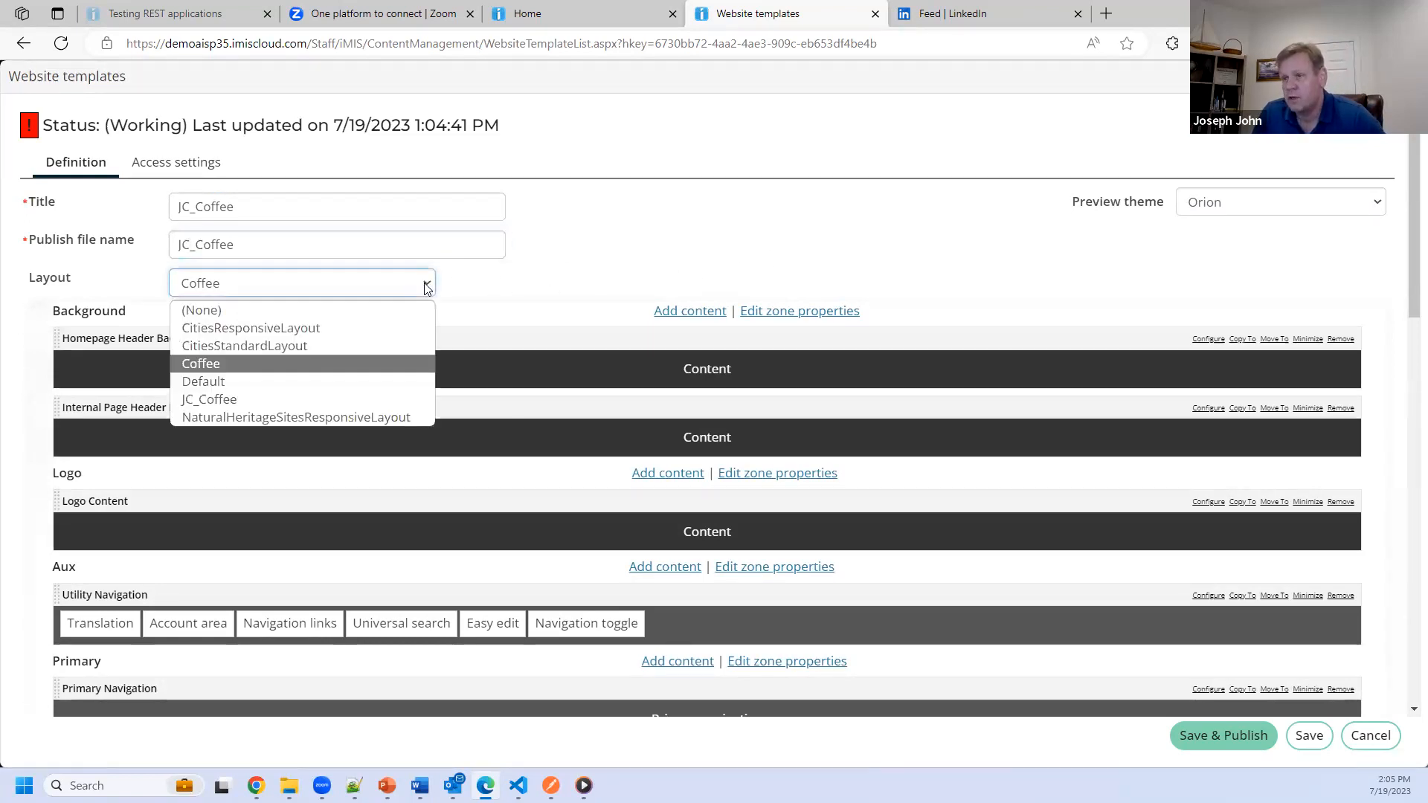
pyautogui.click(208, 400)
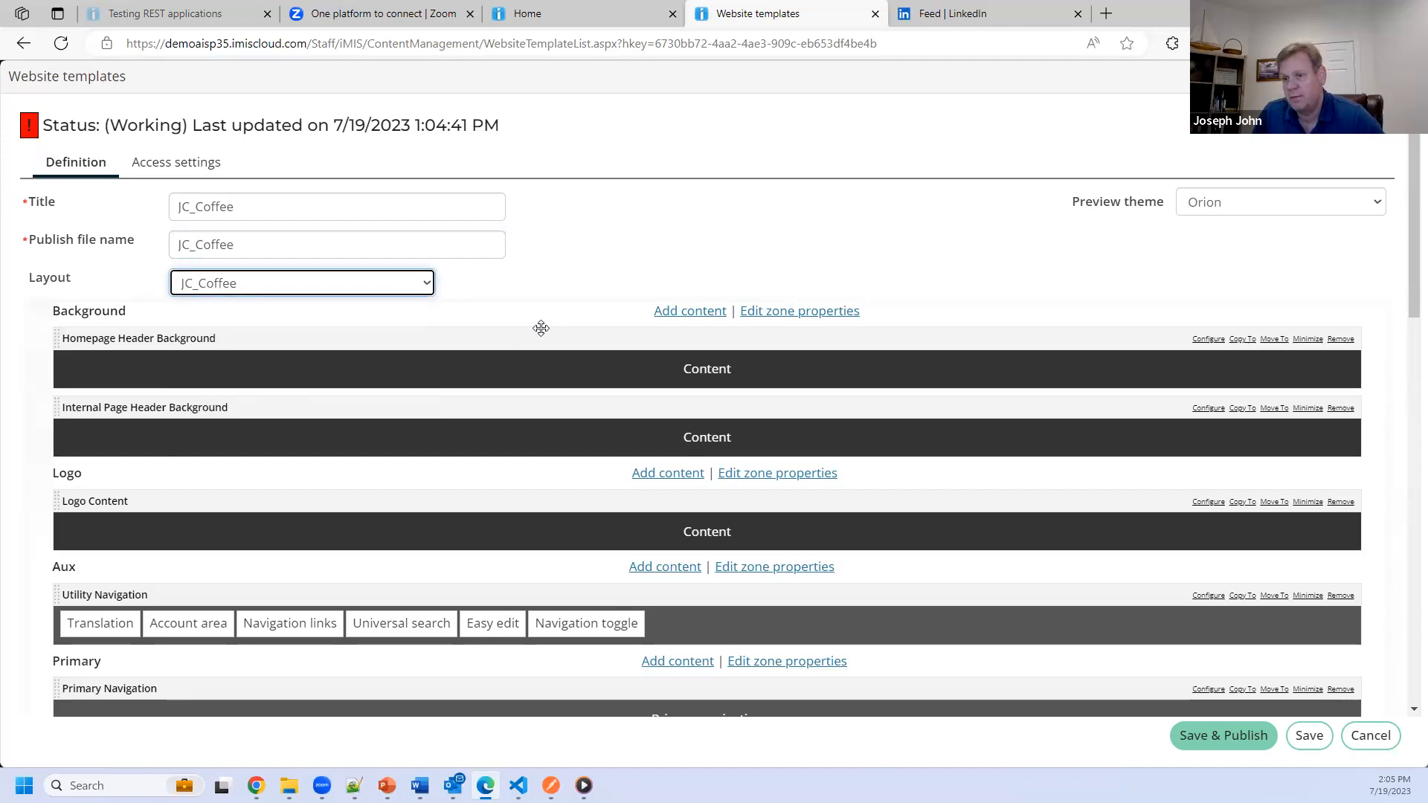
pyautogui.click(1208, 751)
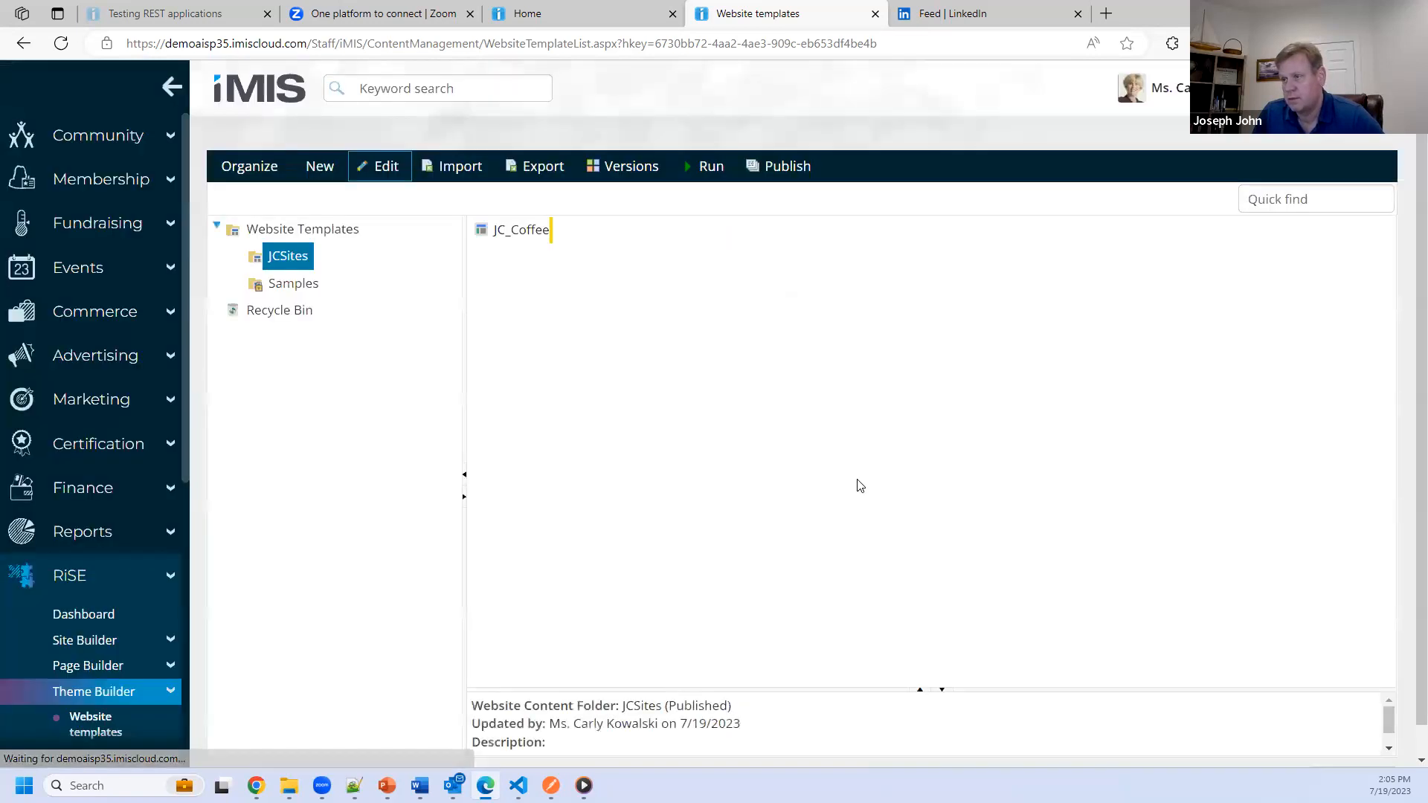
# Step: Switch between the Samples and JCSites folders to refresh the publishing status of the JC_Coffee template
pyautogui.click(290, 284)
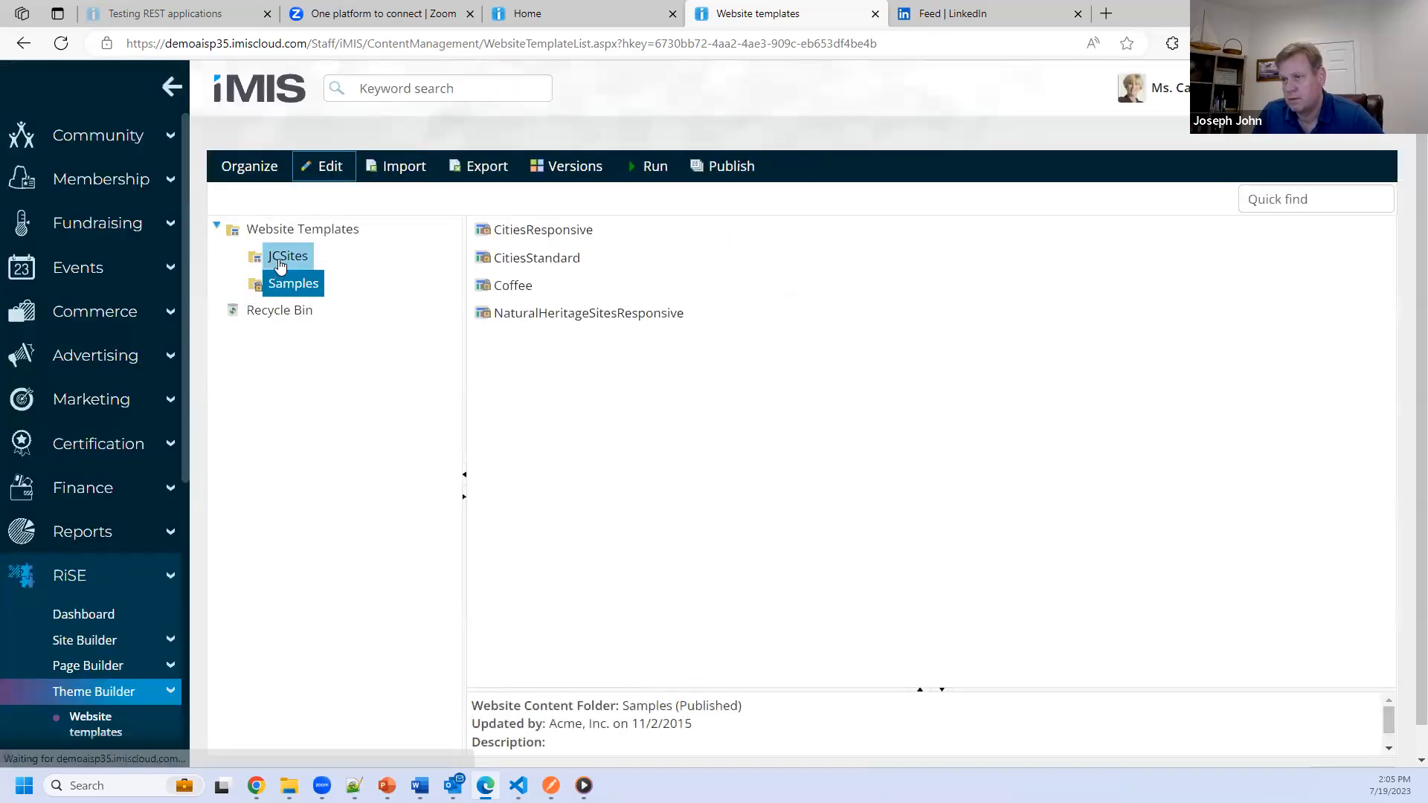
pyautogui.click(287, 256)
pyautogui.click(288, 308)
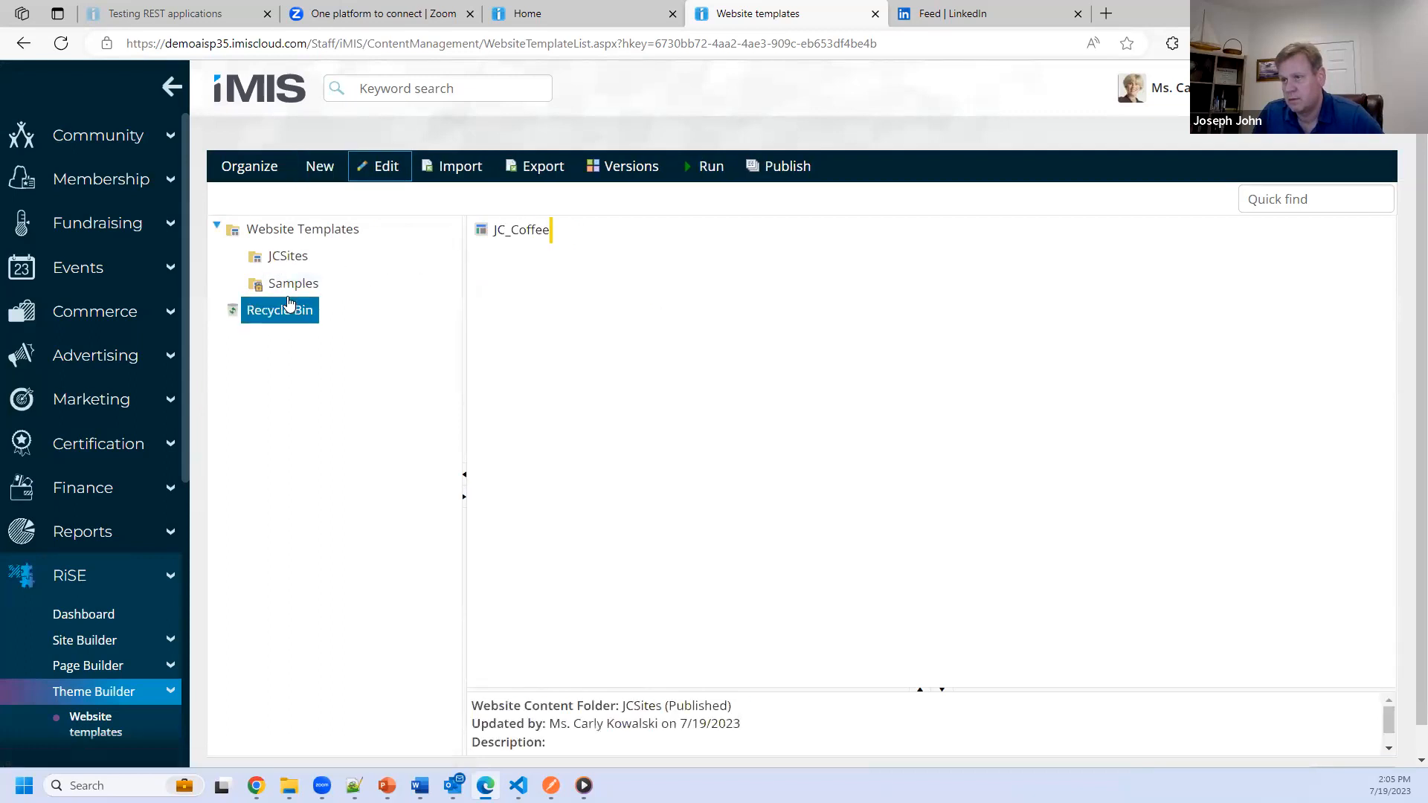
pyautogui.click(290, 293)
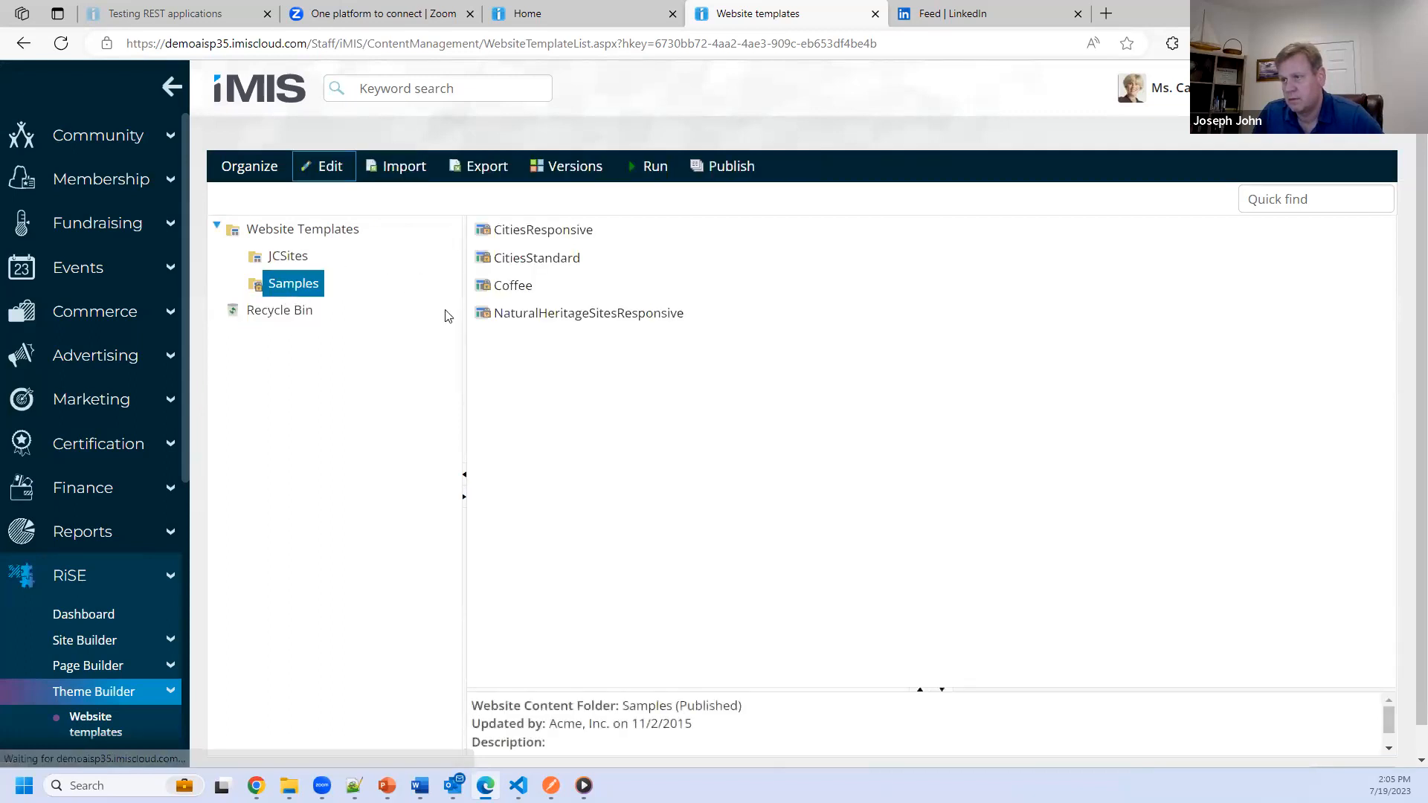
pyautogui.click(294, 258)
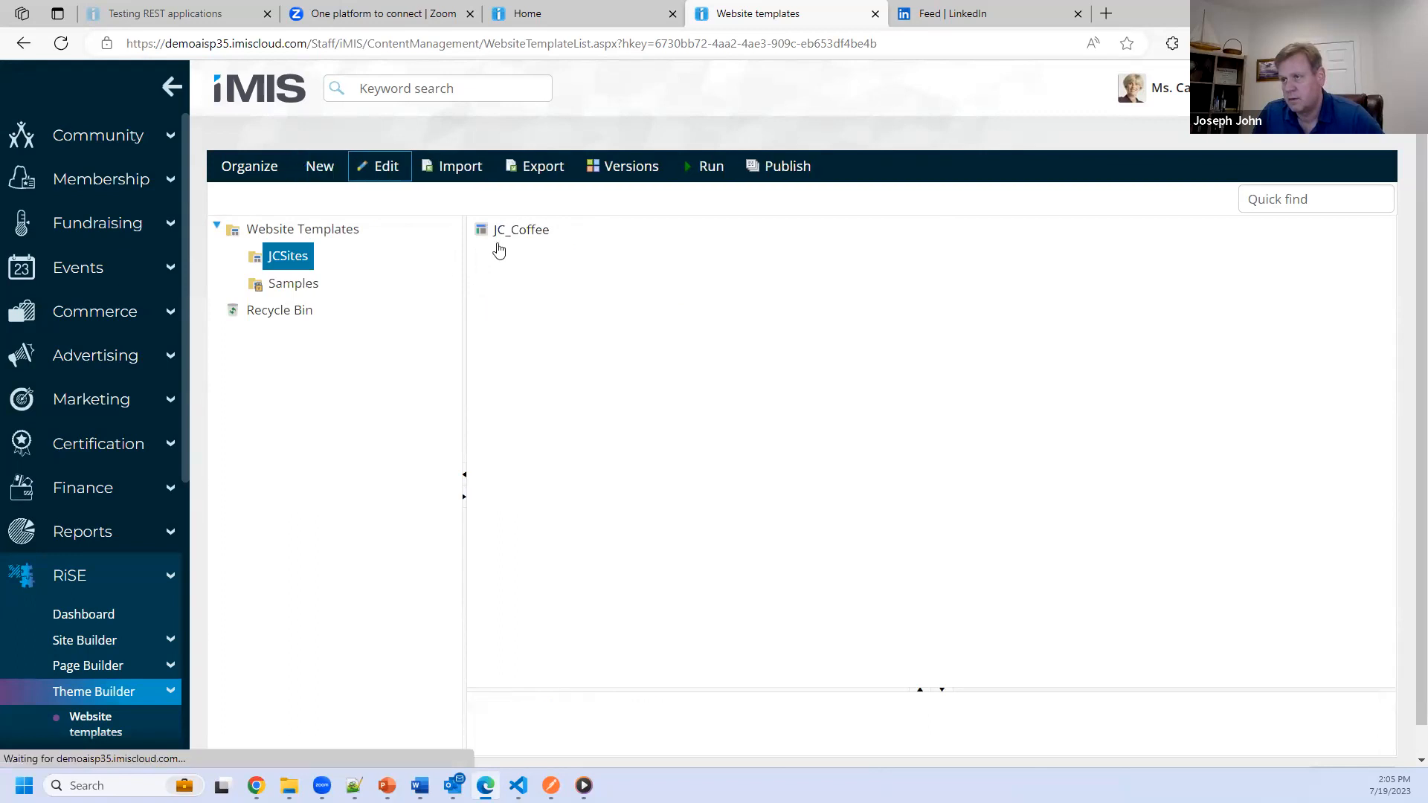
# Step: Open the JC_Coffee template for editing and examine its layout assignment and content zones from the background to the footer columns
pyautogui.click(516, 234)
pyautogui.click(378, 172)
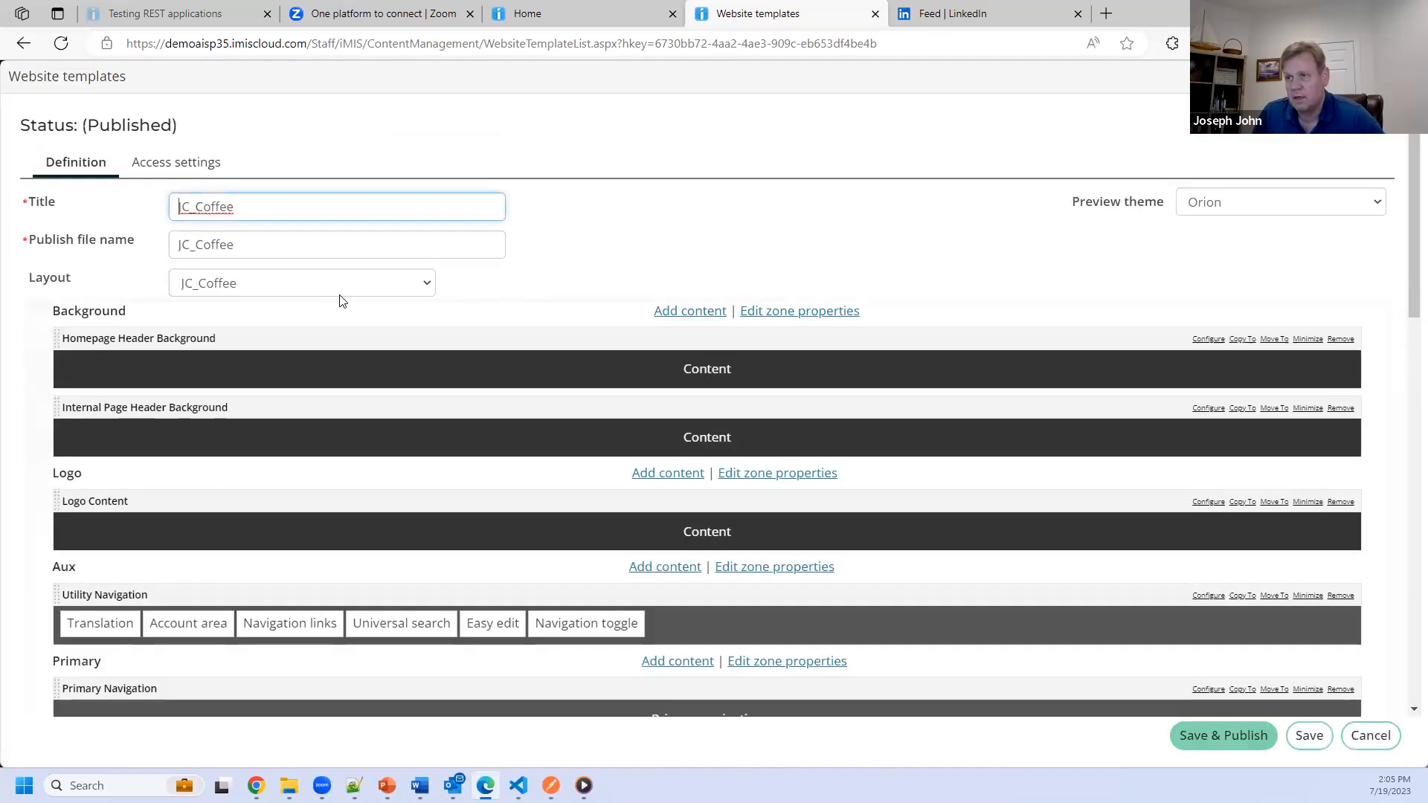
pyautogui.scroll(-2, 491, 339)
pyautogui.scroll(-8, 491, 339)
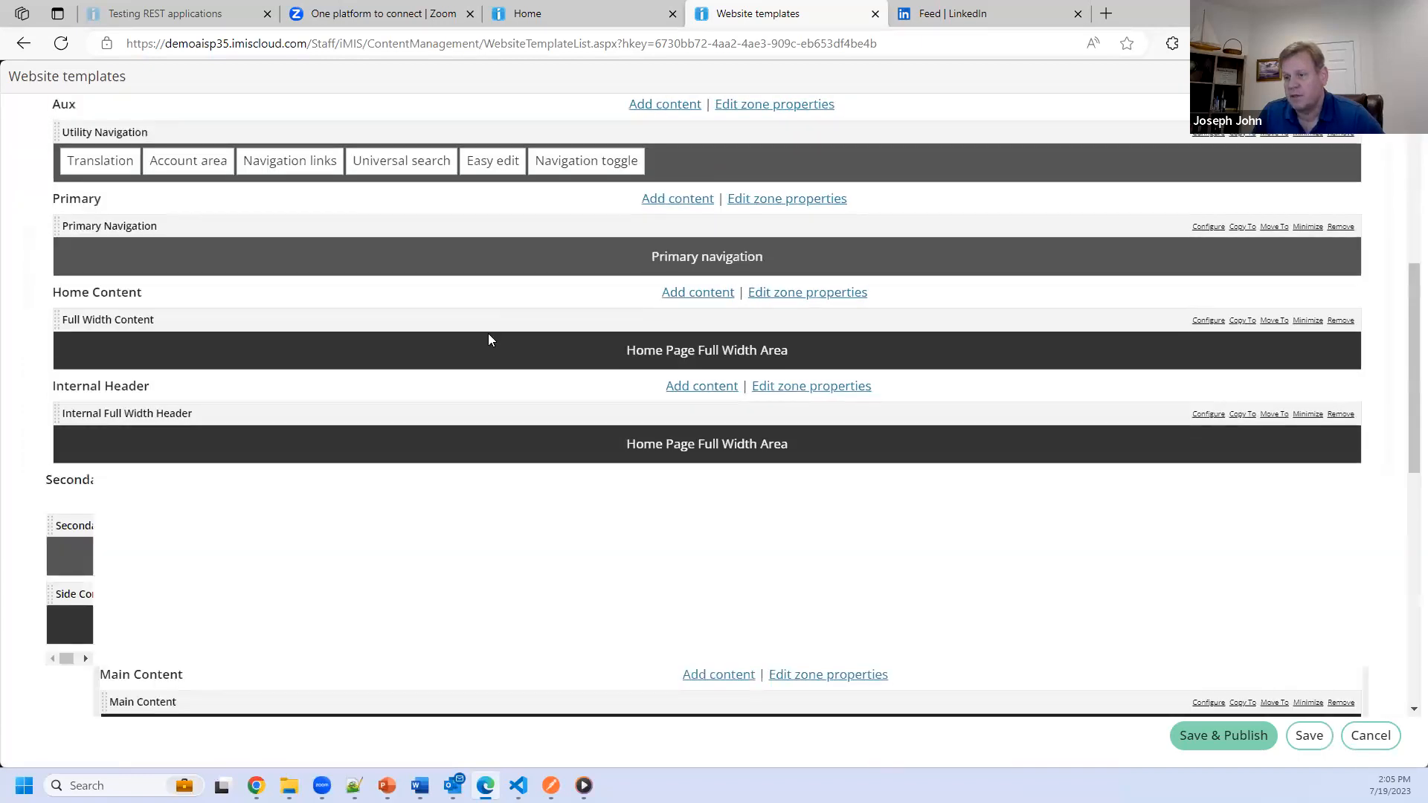
pyautogui.scroll(7, 491, 340)
pyautogui.scroll(3, 491, 339)
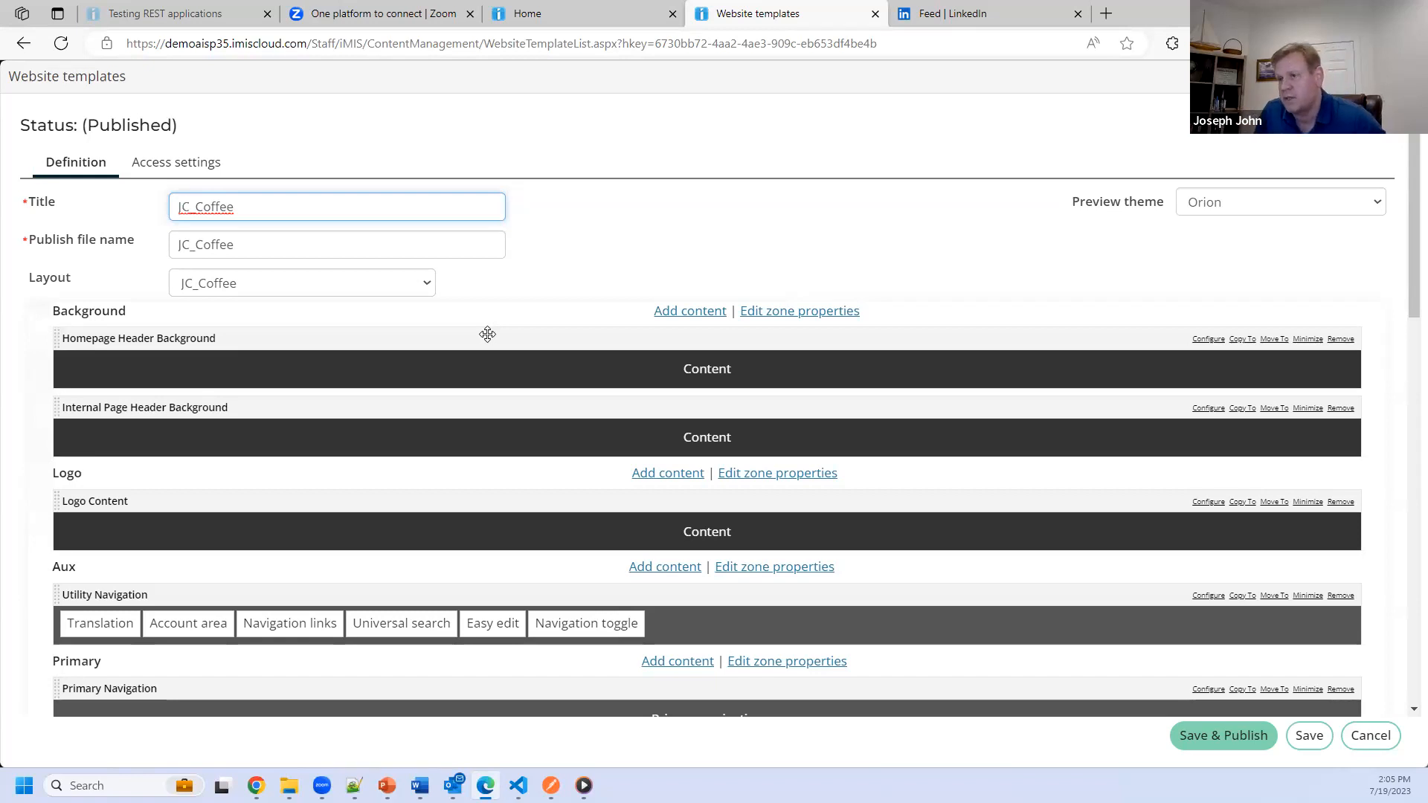
pyautogui.scroll(-5, 592, 452)
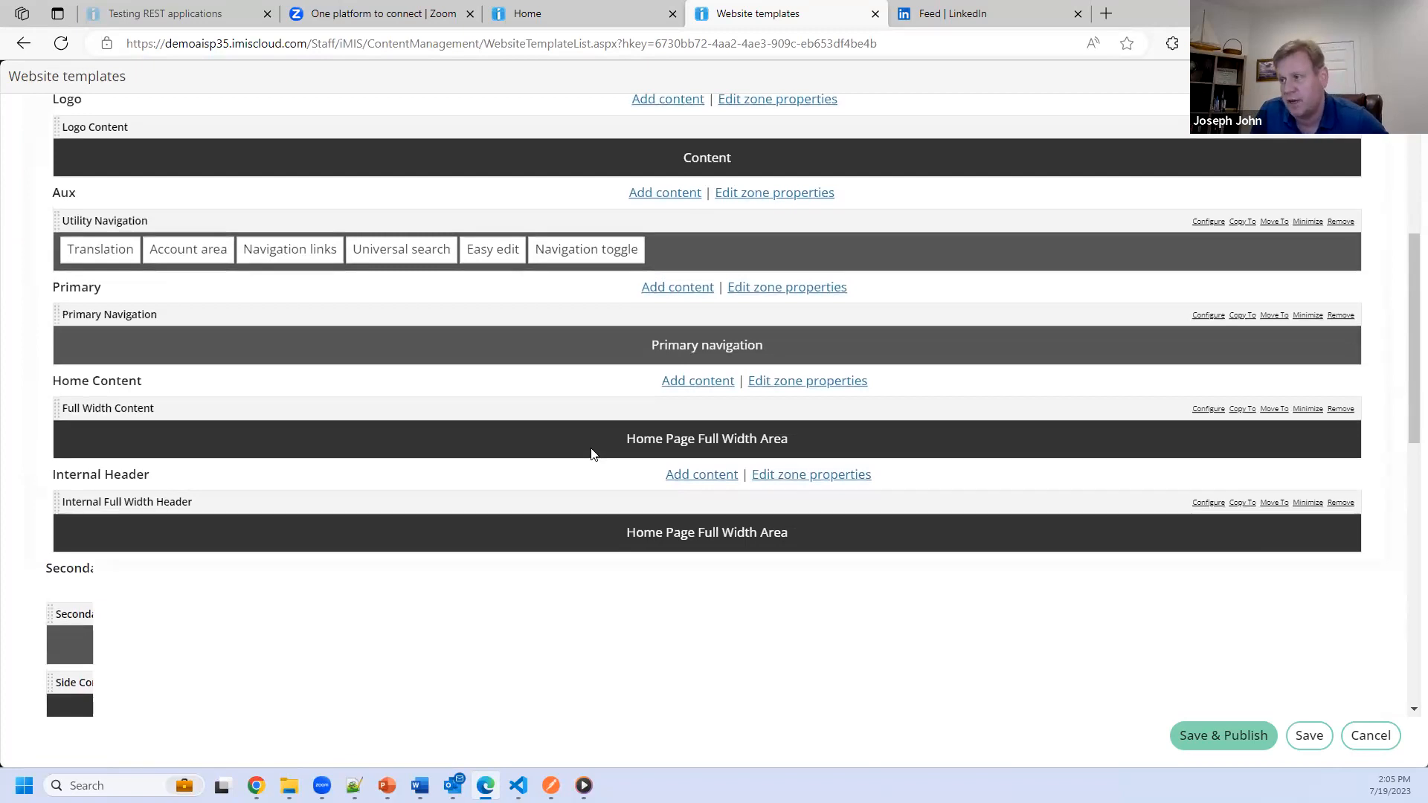
pyautogui.scroll(5, 566, 472)
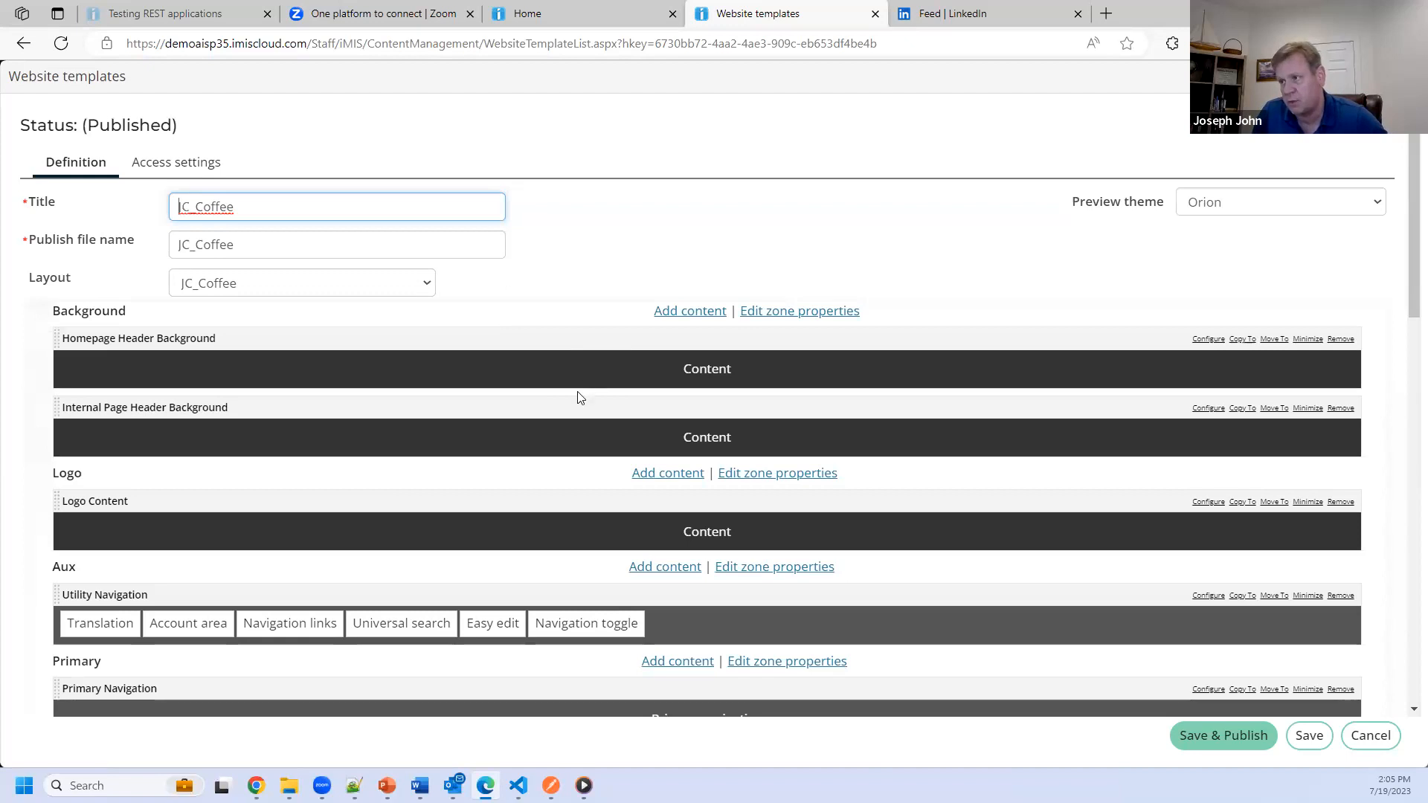
pyautogui.scroll(-9, 581, 390)
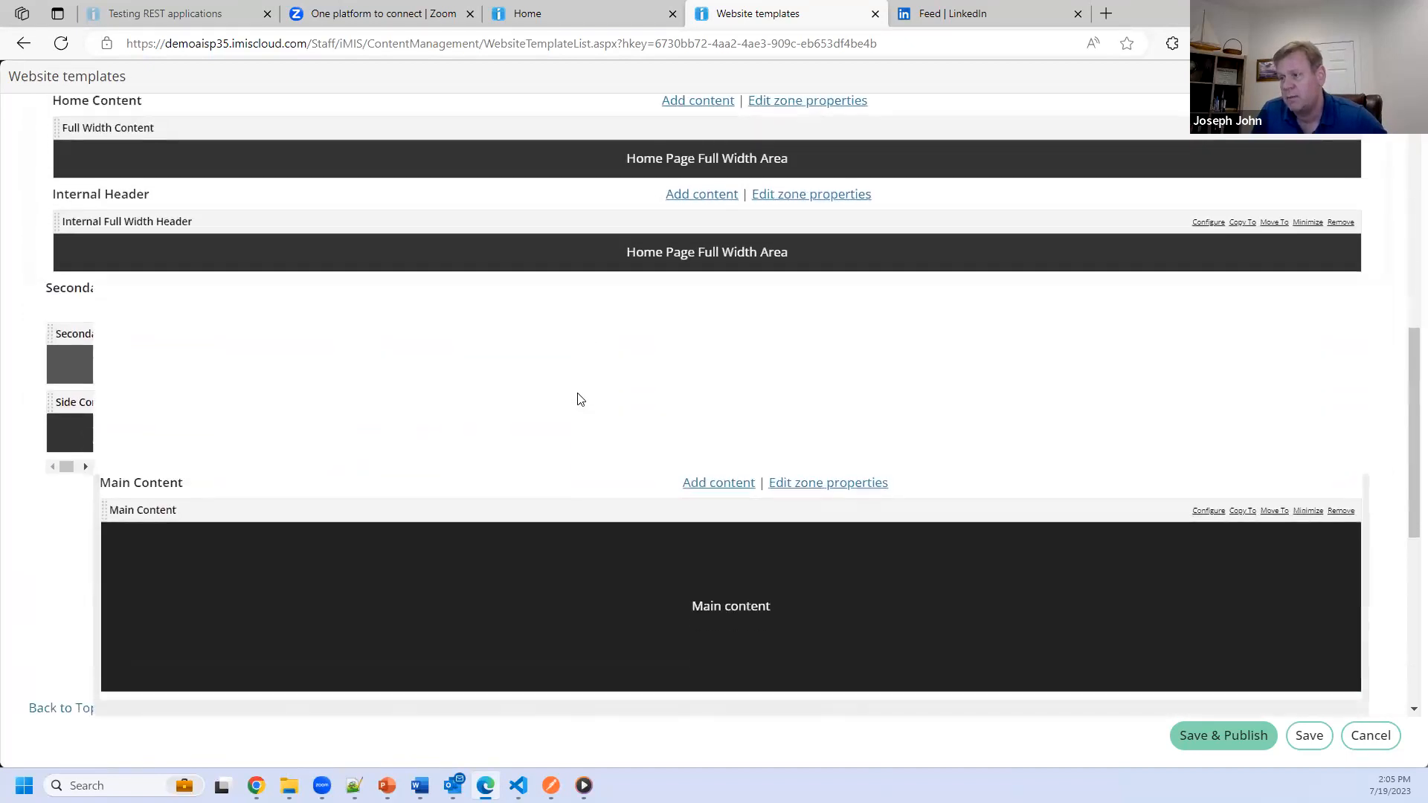
pyautogui.scroll(-7, 580, 399)
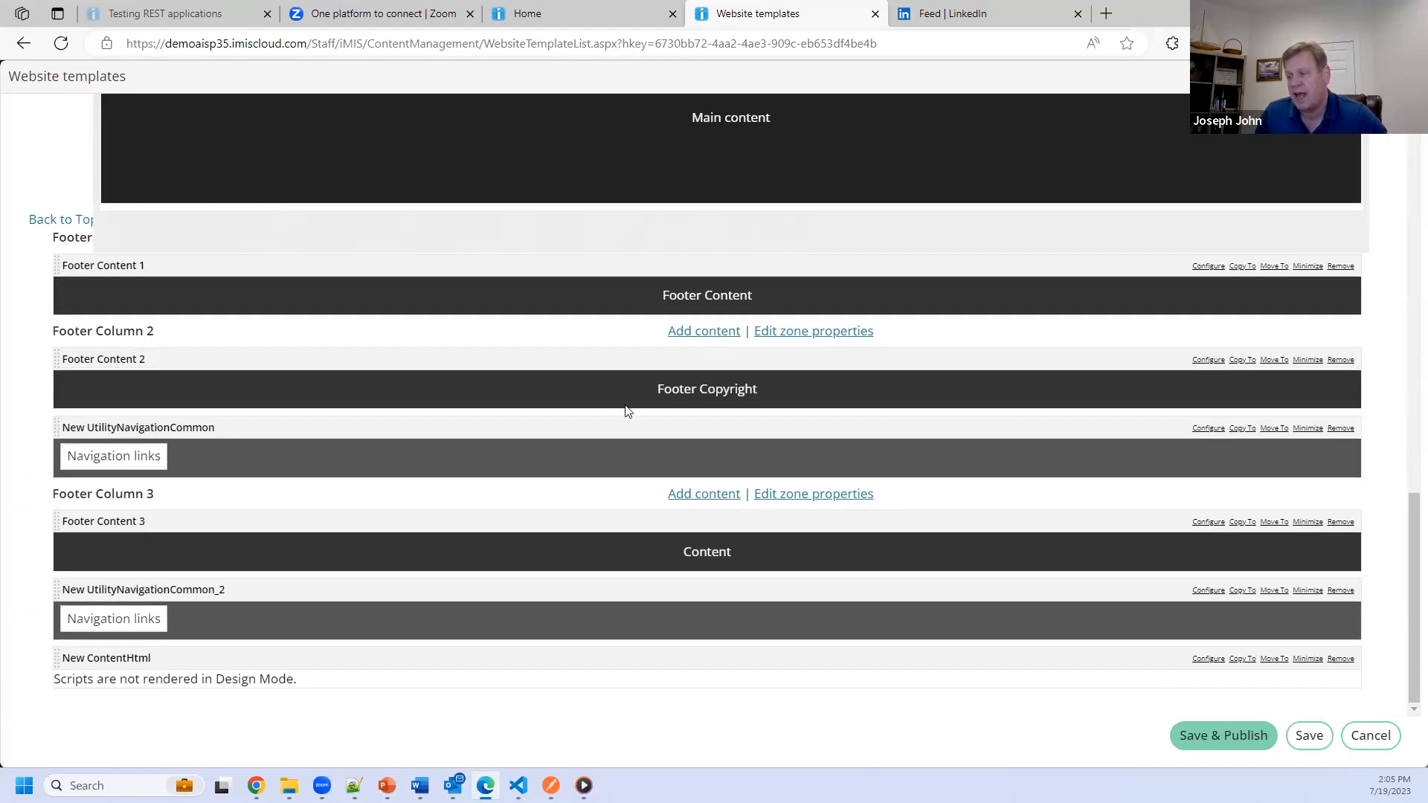
# Step: Examine the HTML script of the ContentHtml item in Footer Column 3, and close the JC_Coffee template without changes
pyautogui.click(1206, 662)
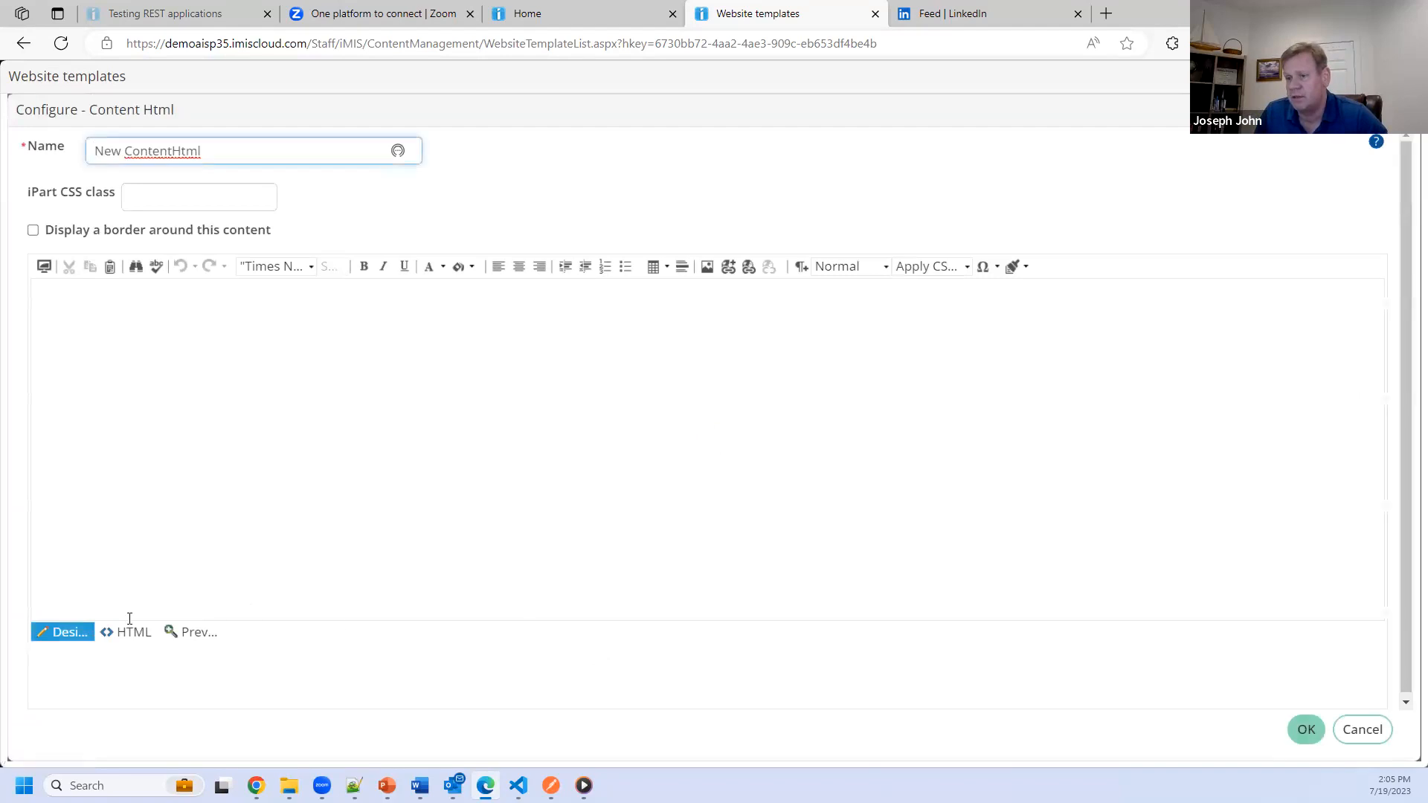
pyautogui.click(126, 632)
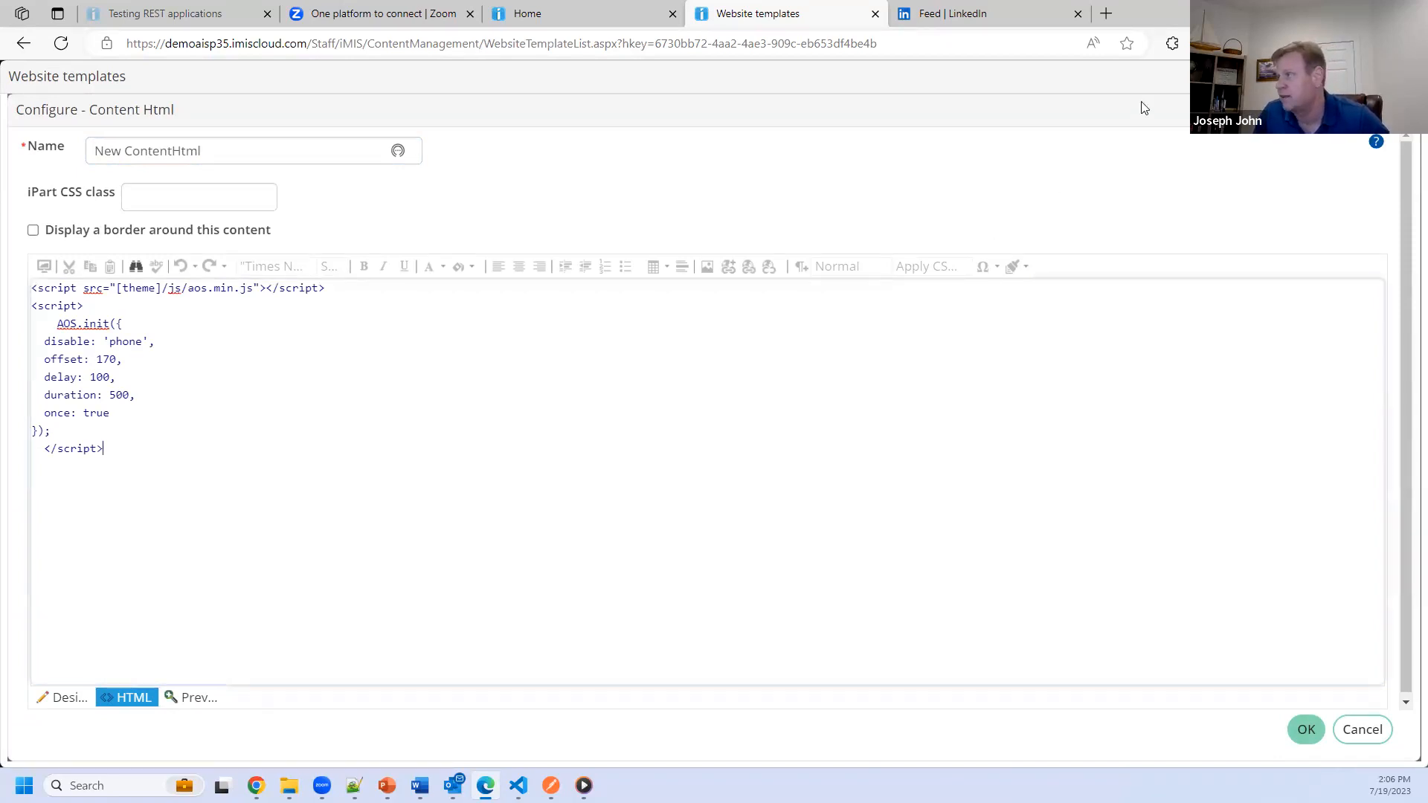
pyautogui.click(1402, 110)
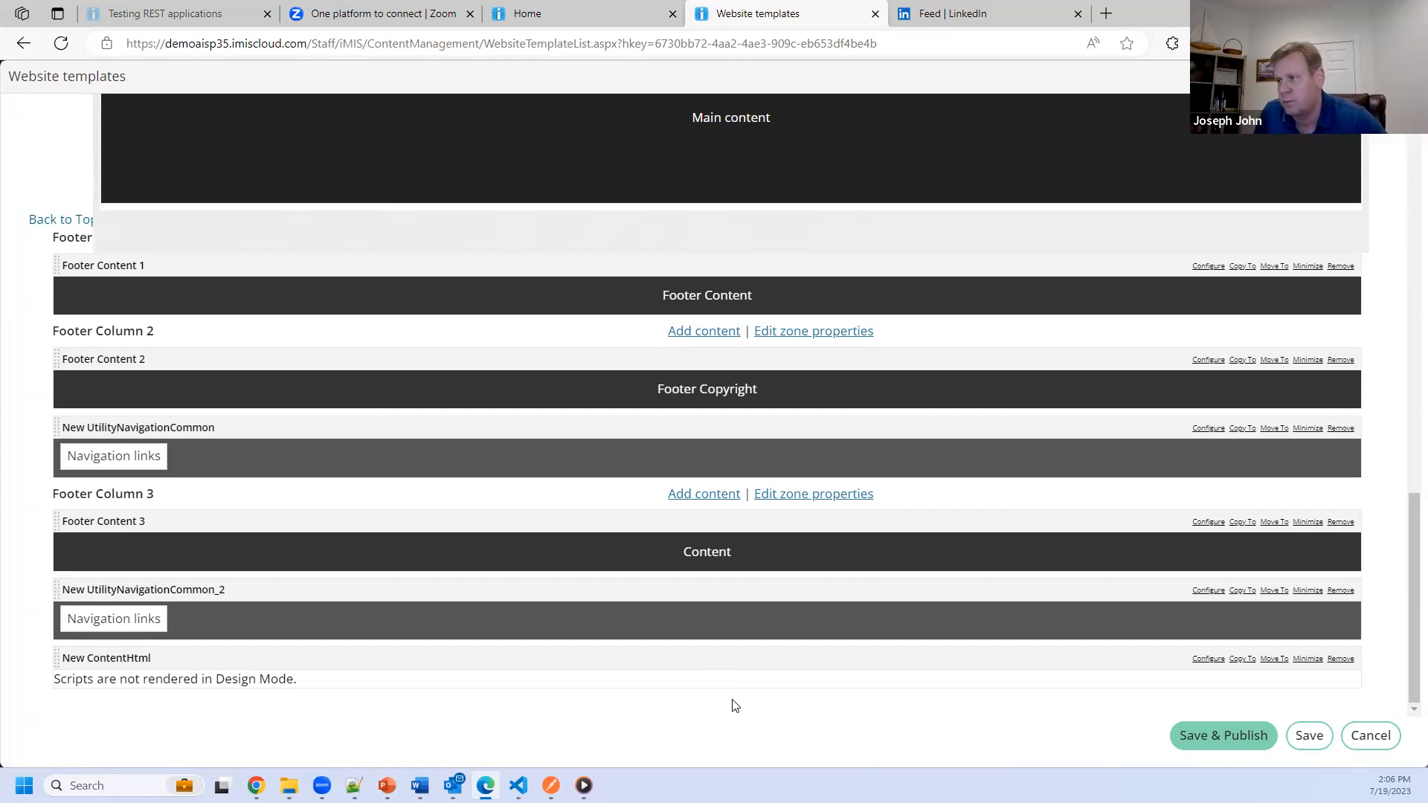
pyautogui.scroll(3, 709, 665)
pyautogui.scroll(-3, 709, 665)
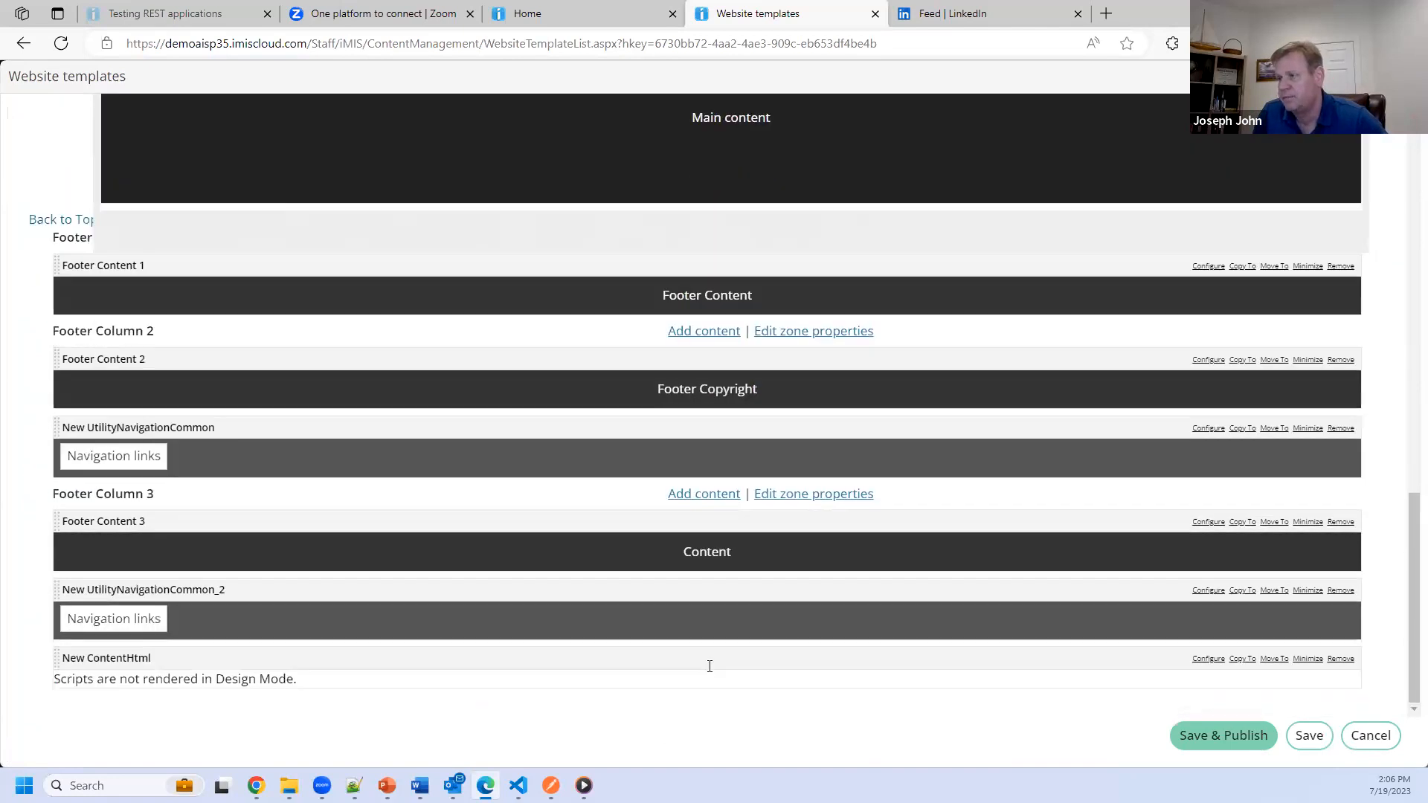
pyautogui.scroll(15, 707, 662)
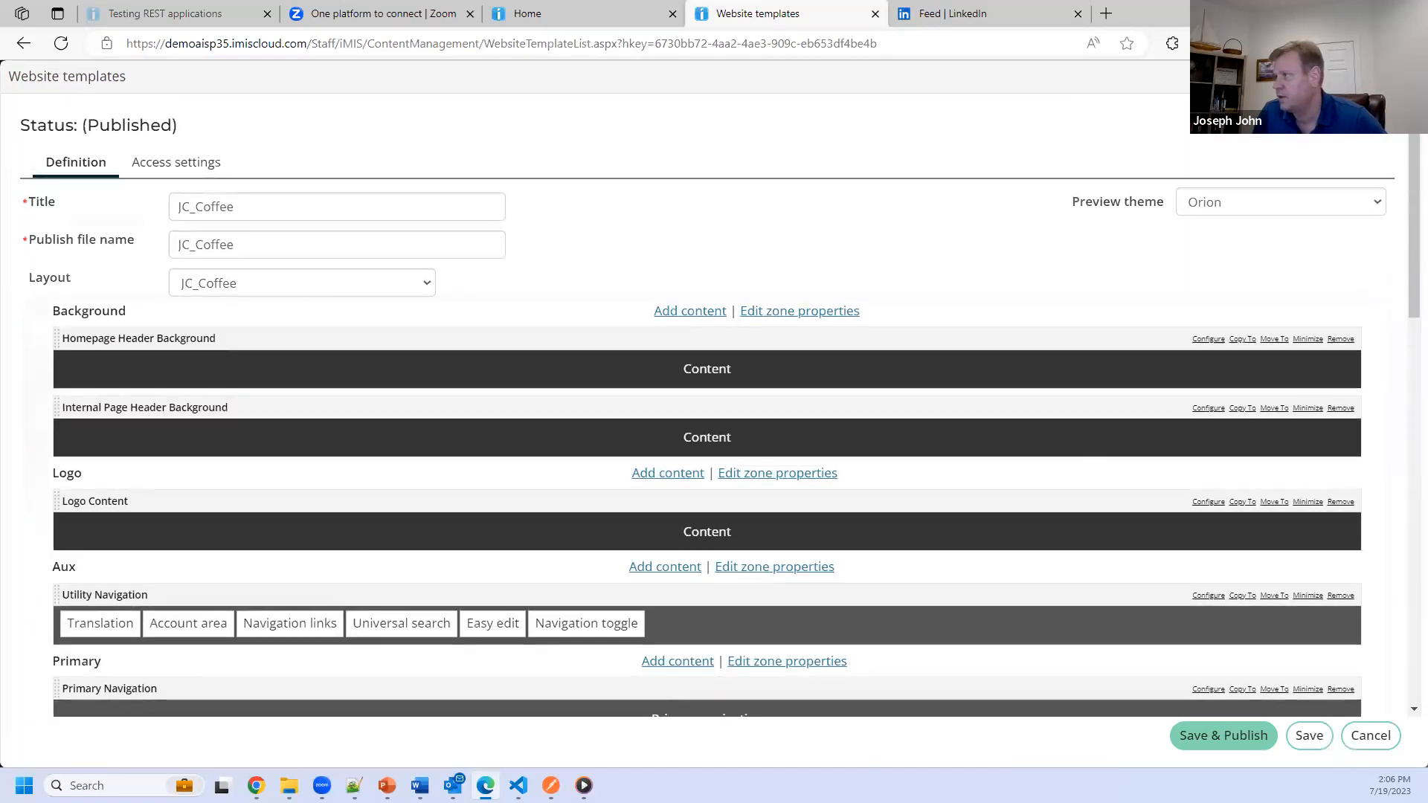
pyautogui.click(1406, 77)
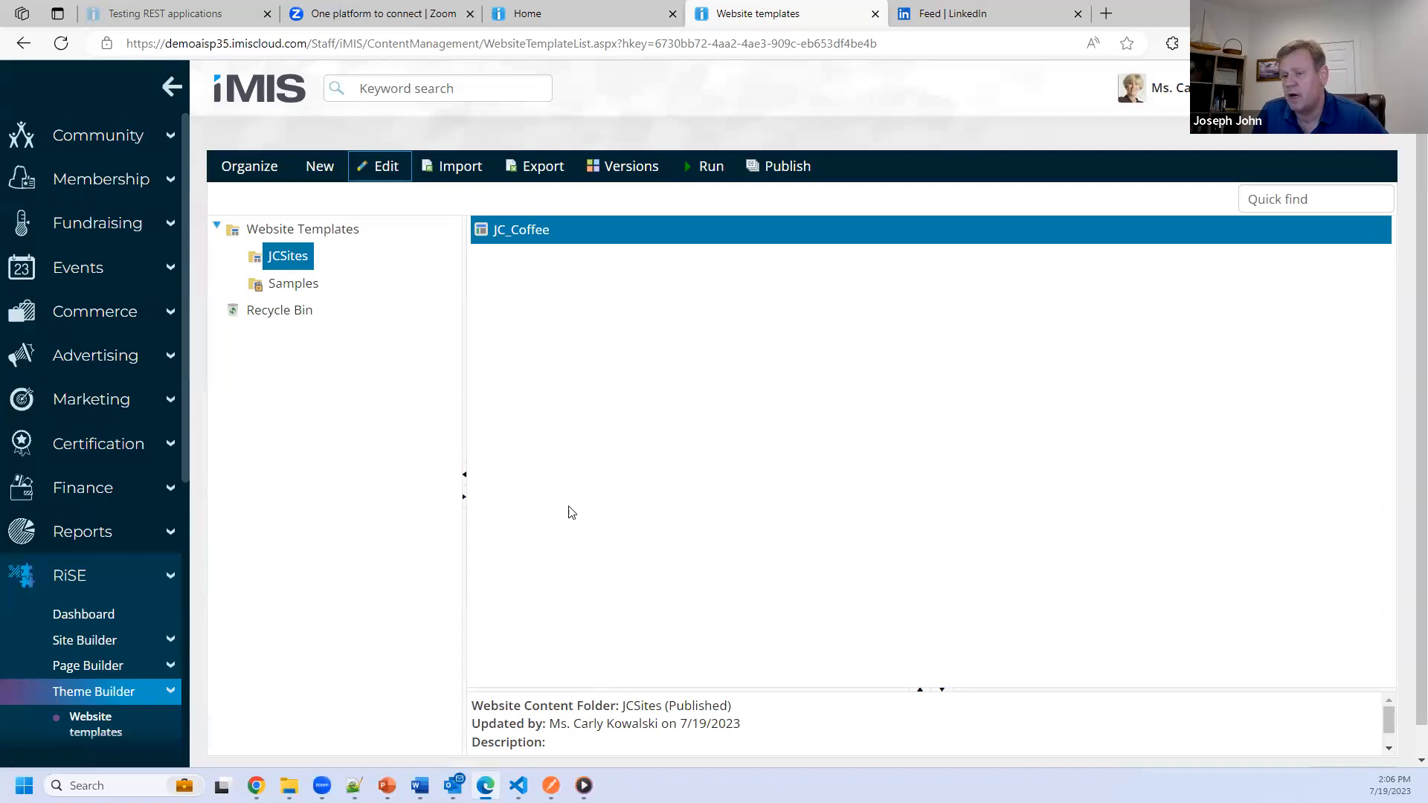
# Step: Open the look and feel settings of the JC website in website management
pyautogui.click(128, 636)
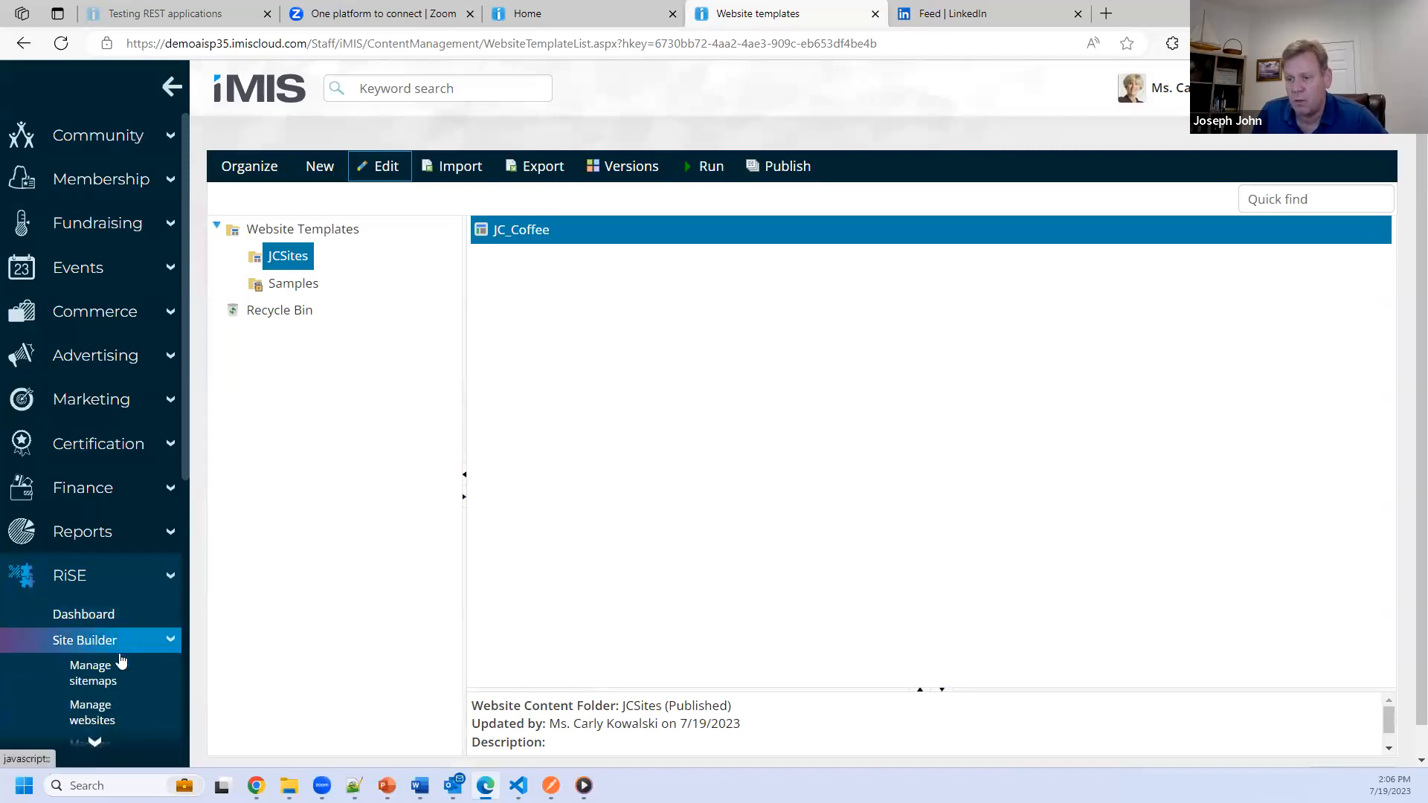
pyautogui.scroll(-1, 111, 647)
pyautogui.click(93, 606)
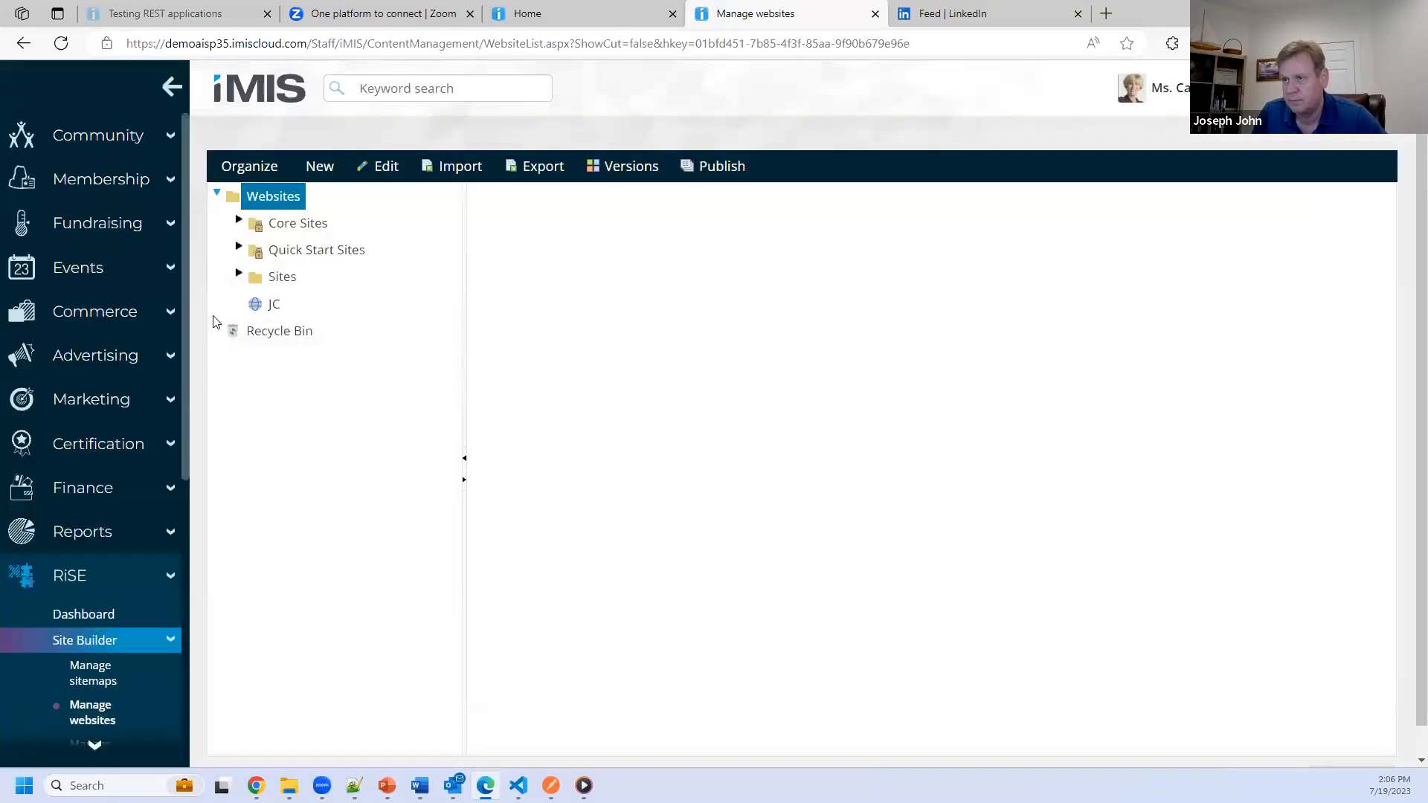
pyautogui.click(277, 306)
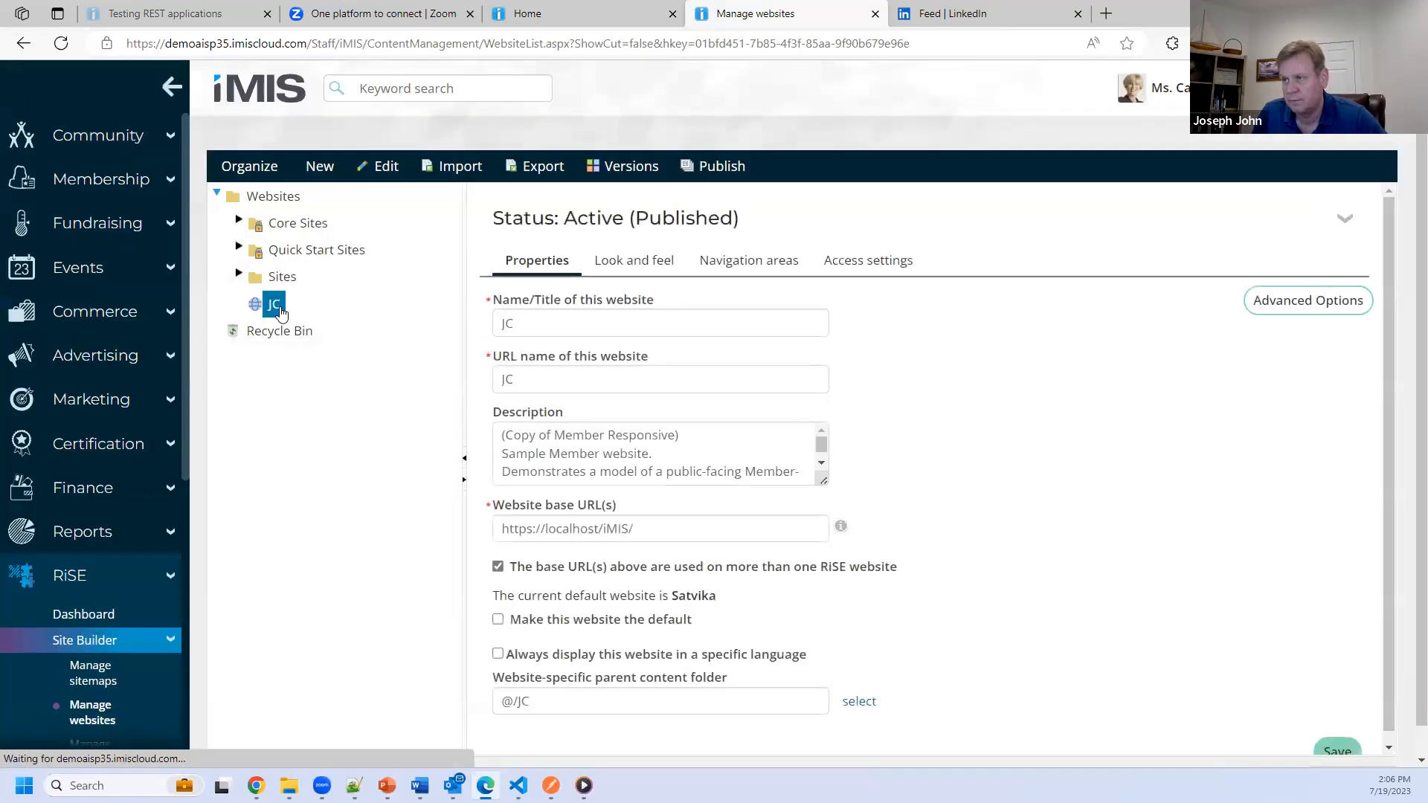
pyautogui.click(623, 262)
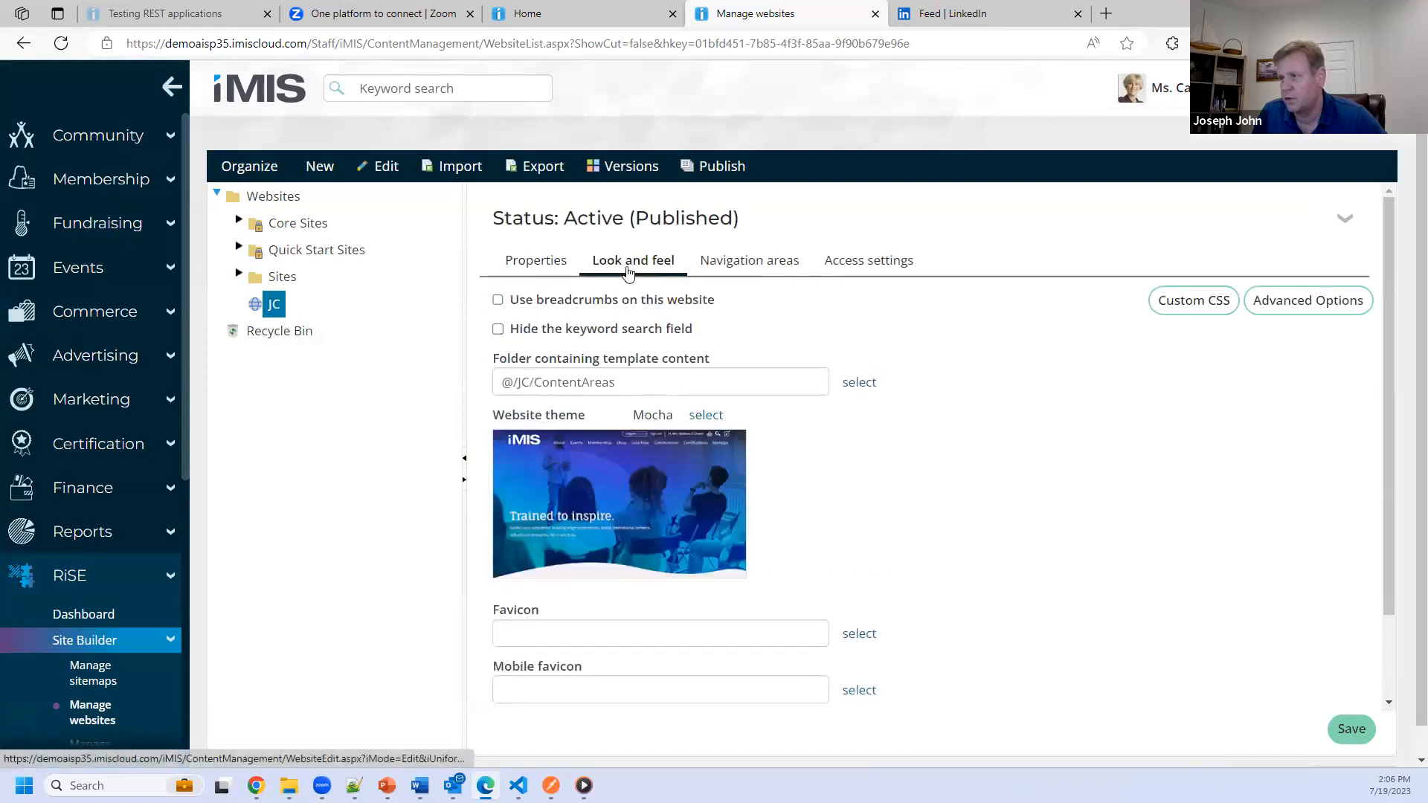
# Step: In the JC website's advanced options, assign JC_Coffee as the master page template and keep the Mocha theme
pyautogui.click(1307, 301)
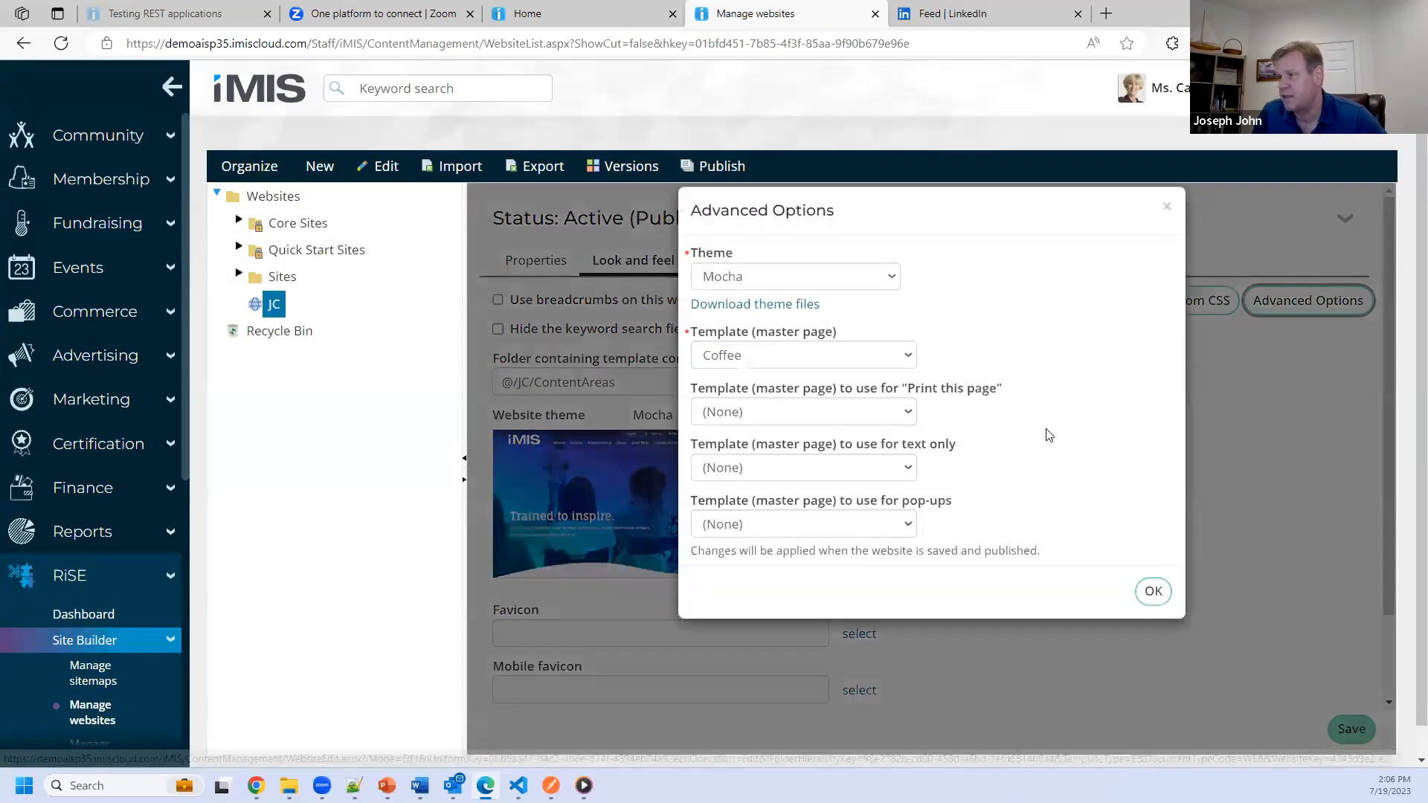
pyautogui.click(890, 377)
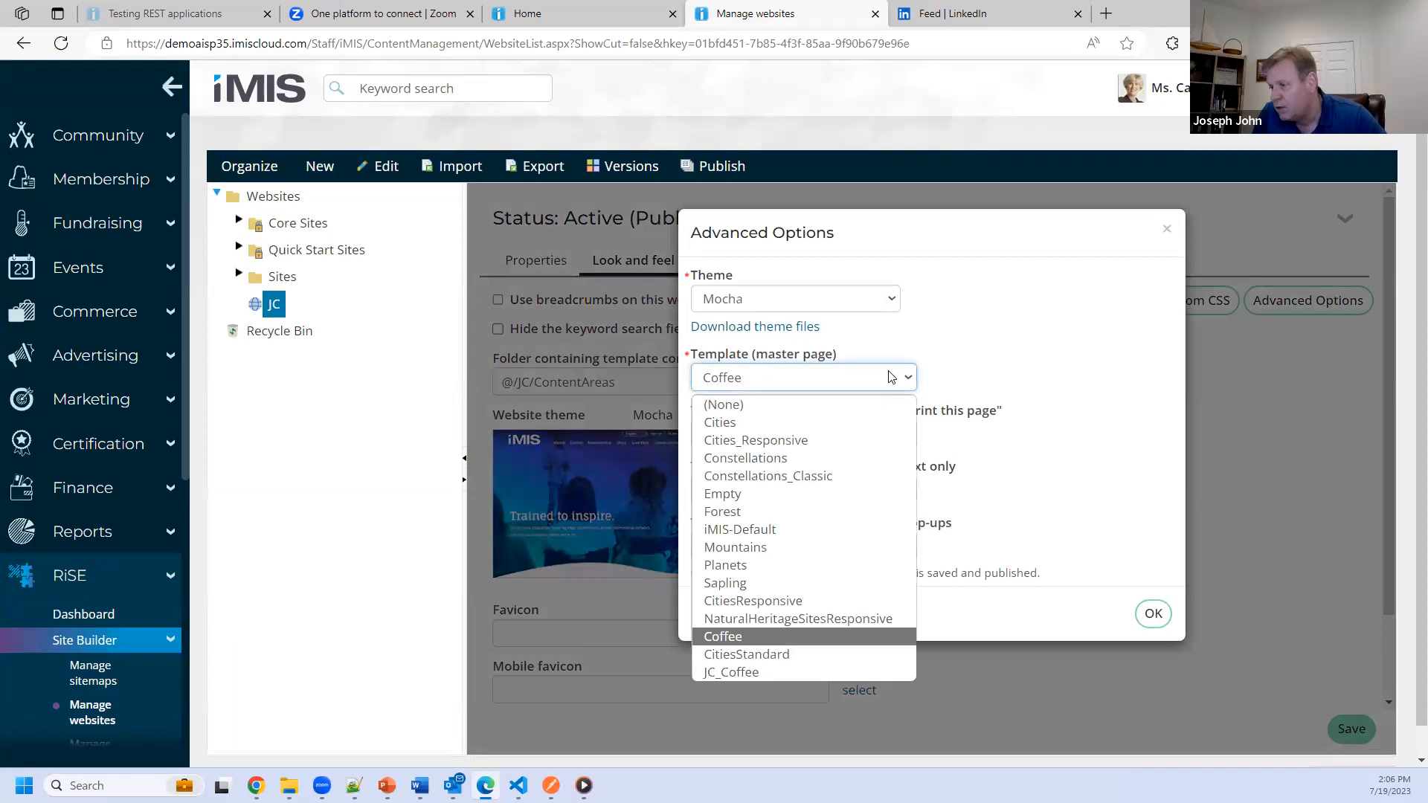
pyautogui.click(759, 673)
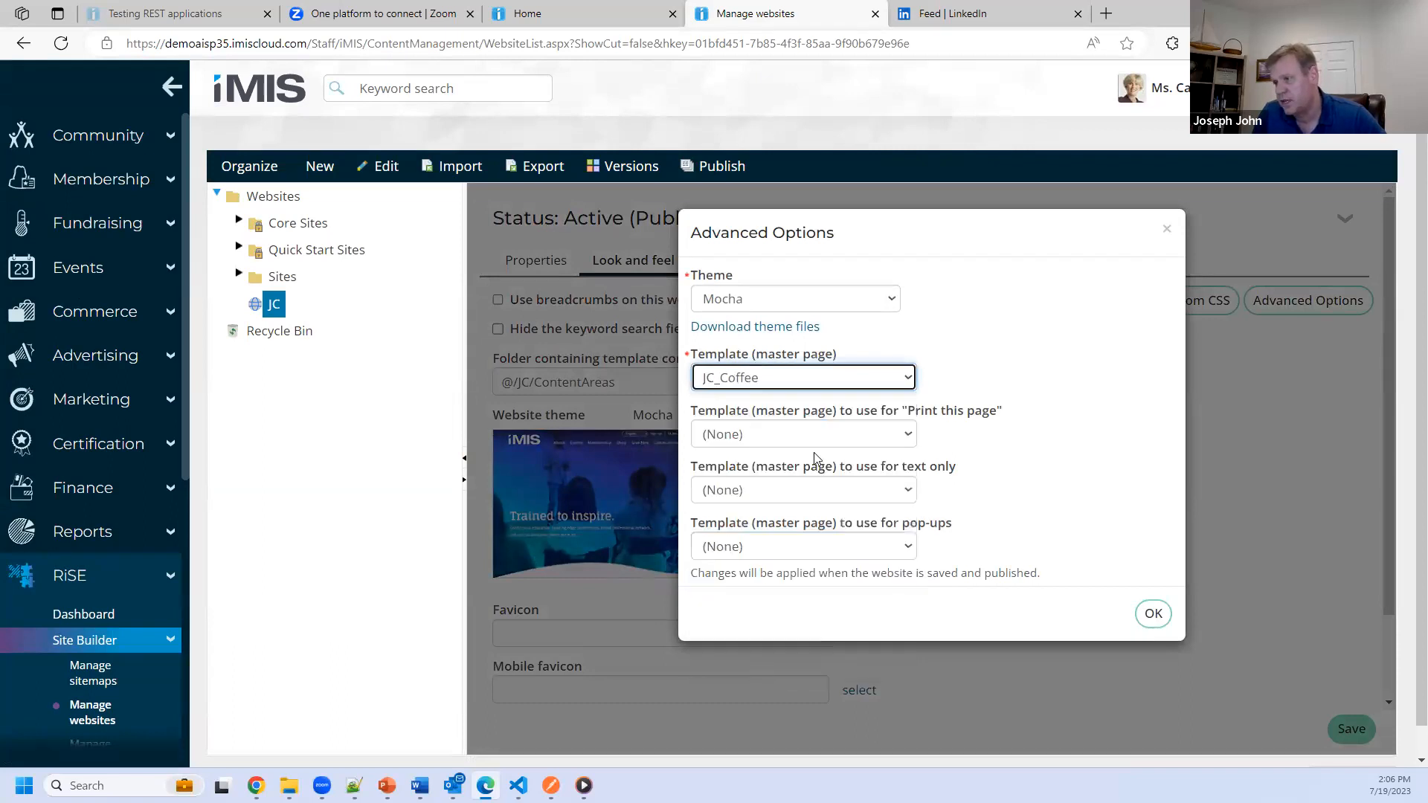
pyautogui.click(796, 299)
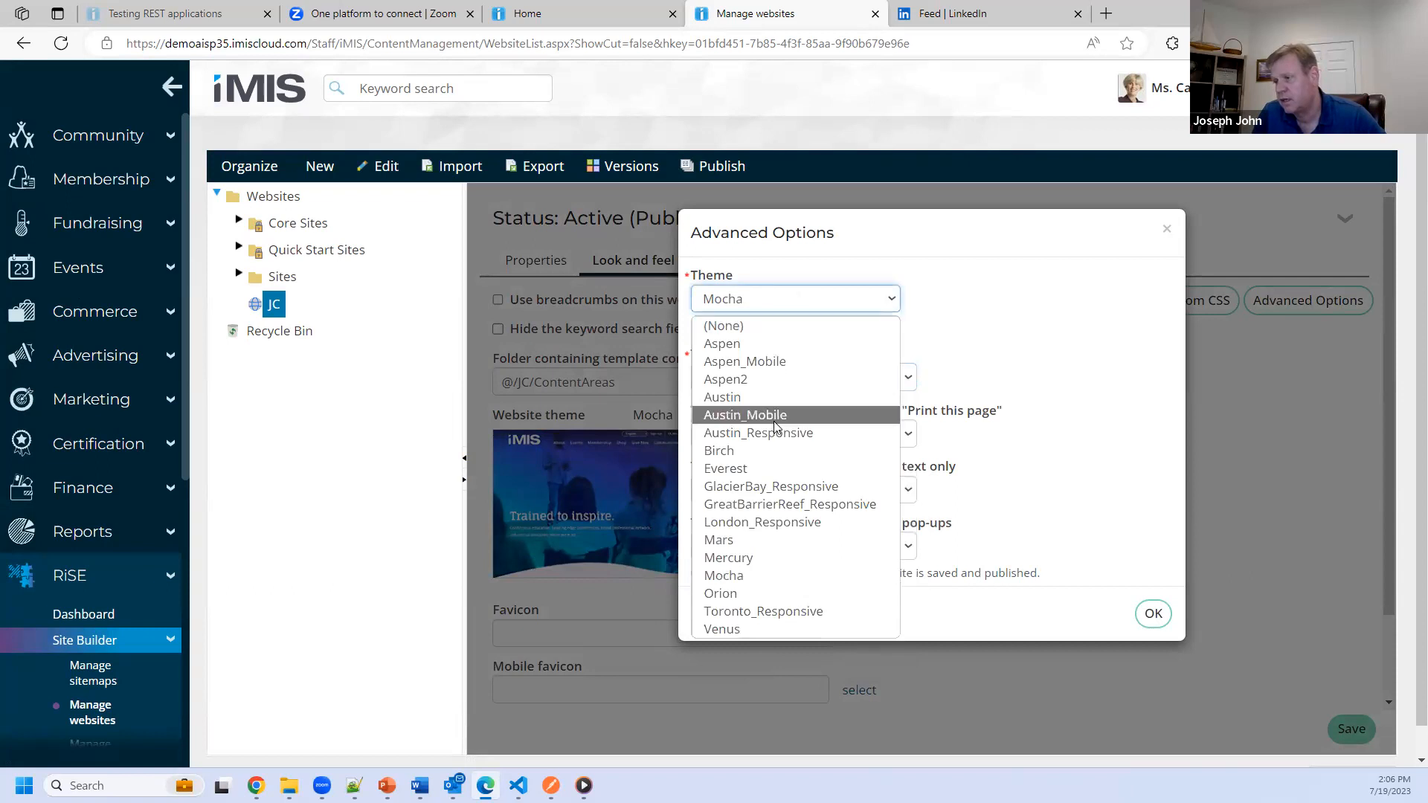
pyautogui.click(1068, 297)
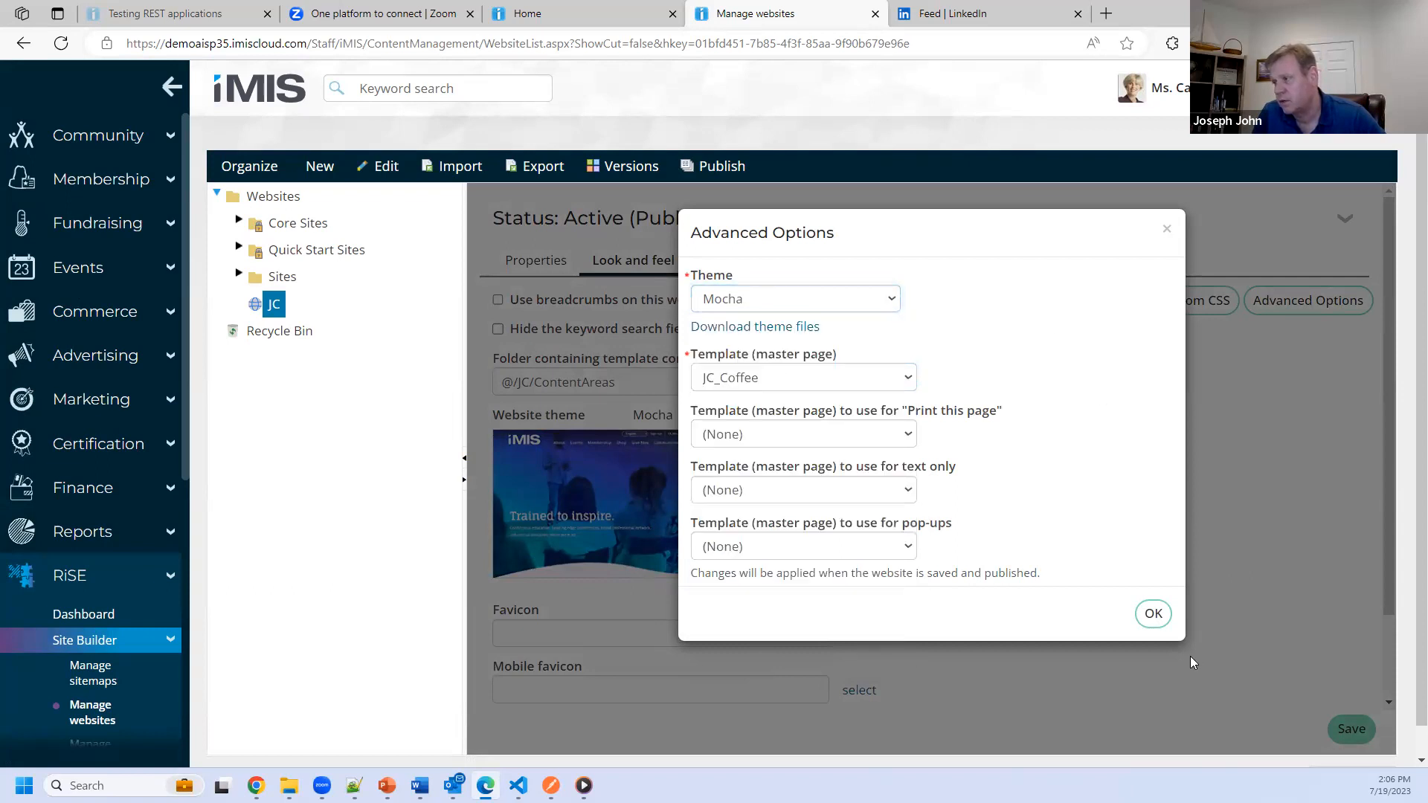
pyautogui.click(1153, 614)
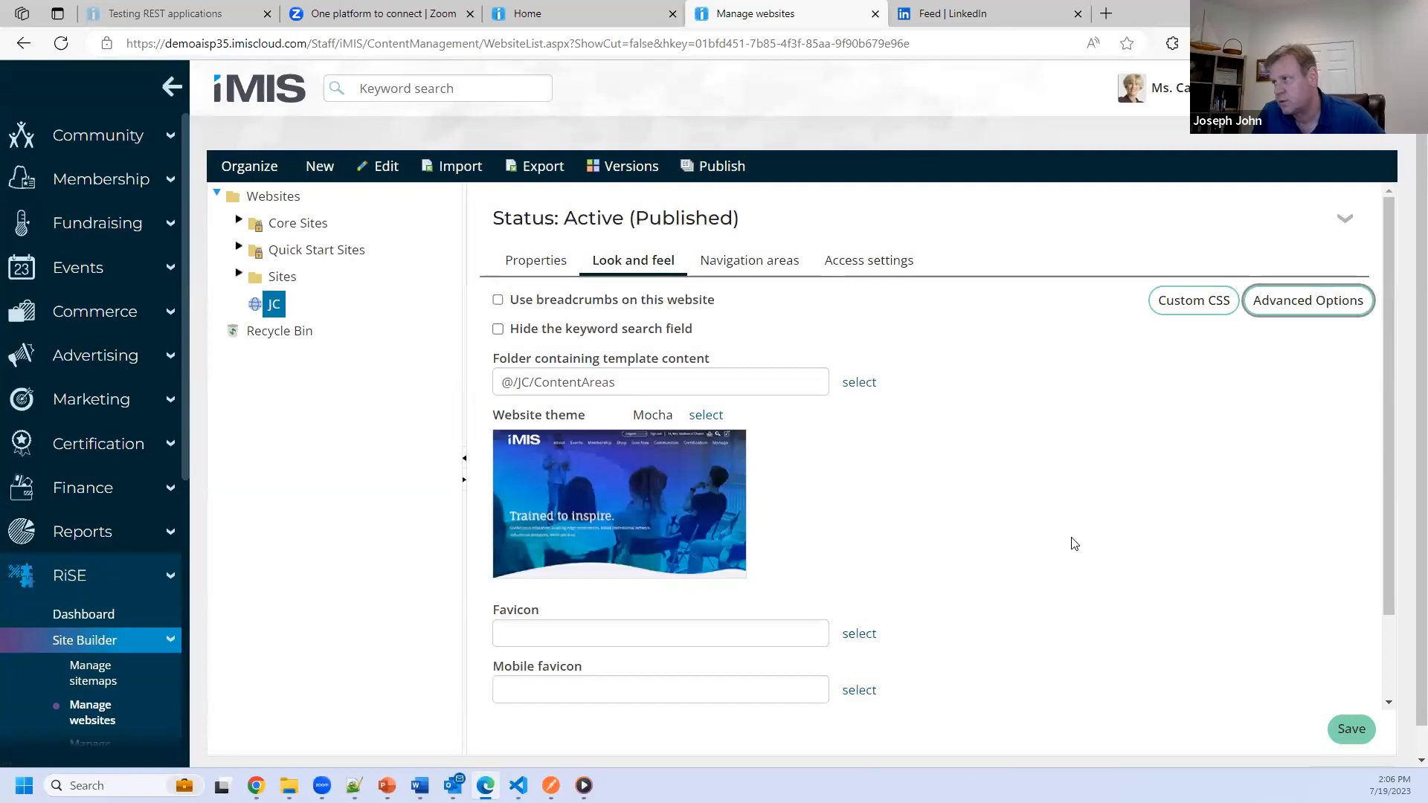
# Step: Save the JC website and publish it together with its children
pyautogui.click(1347, 735)
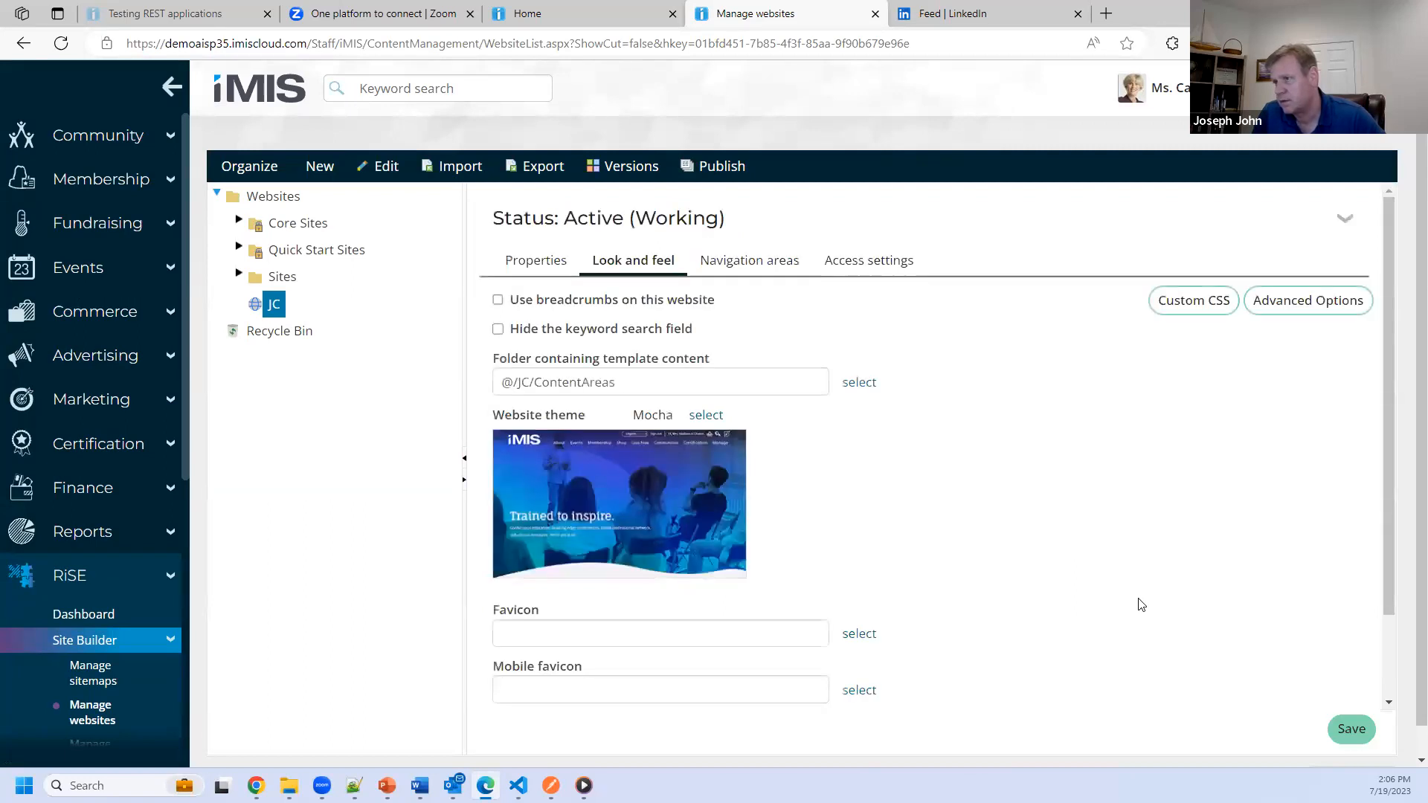
pyautogui.click(710, 165)
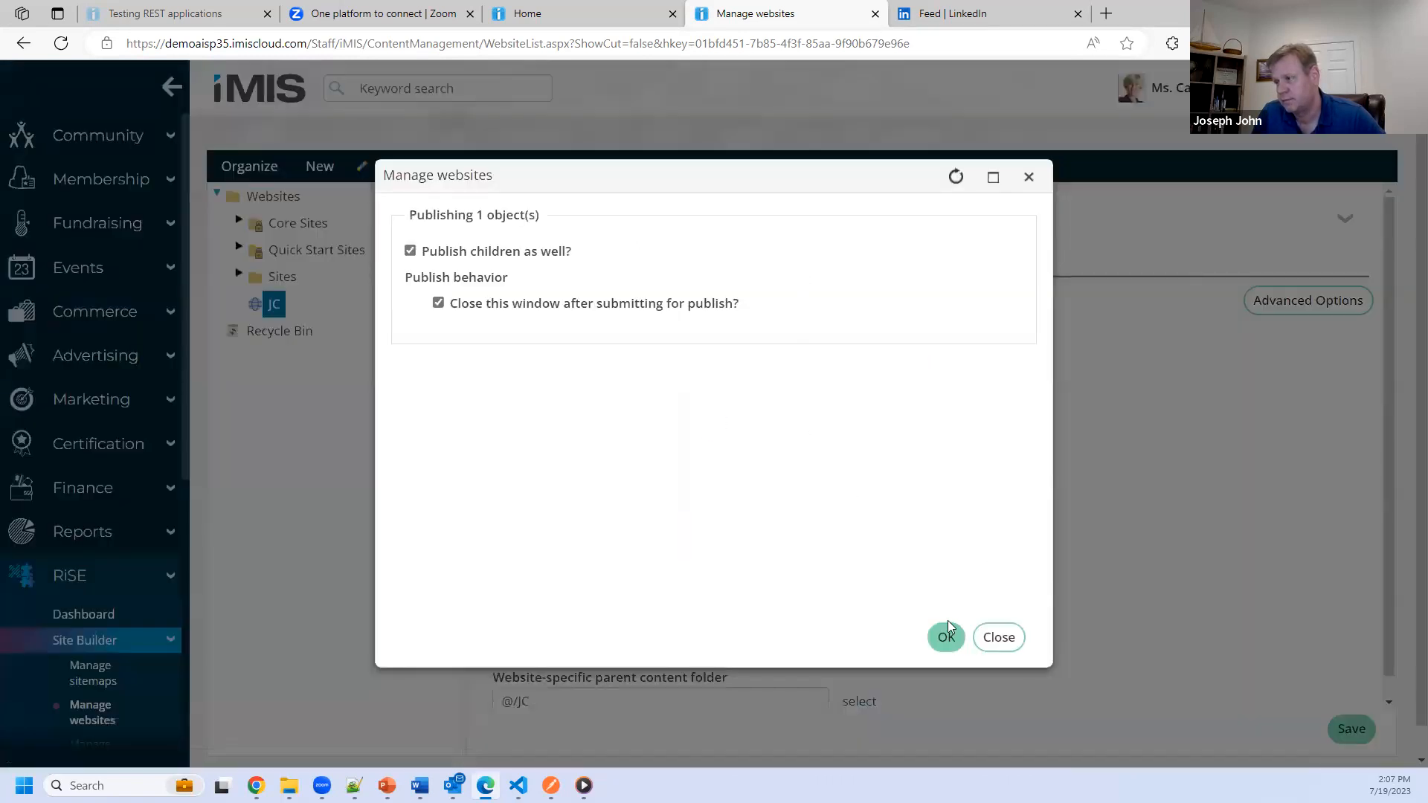
pyautogui.click(946, 633)
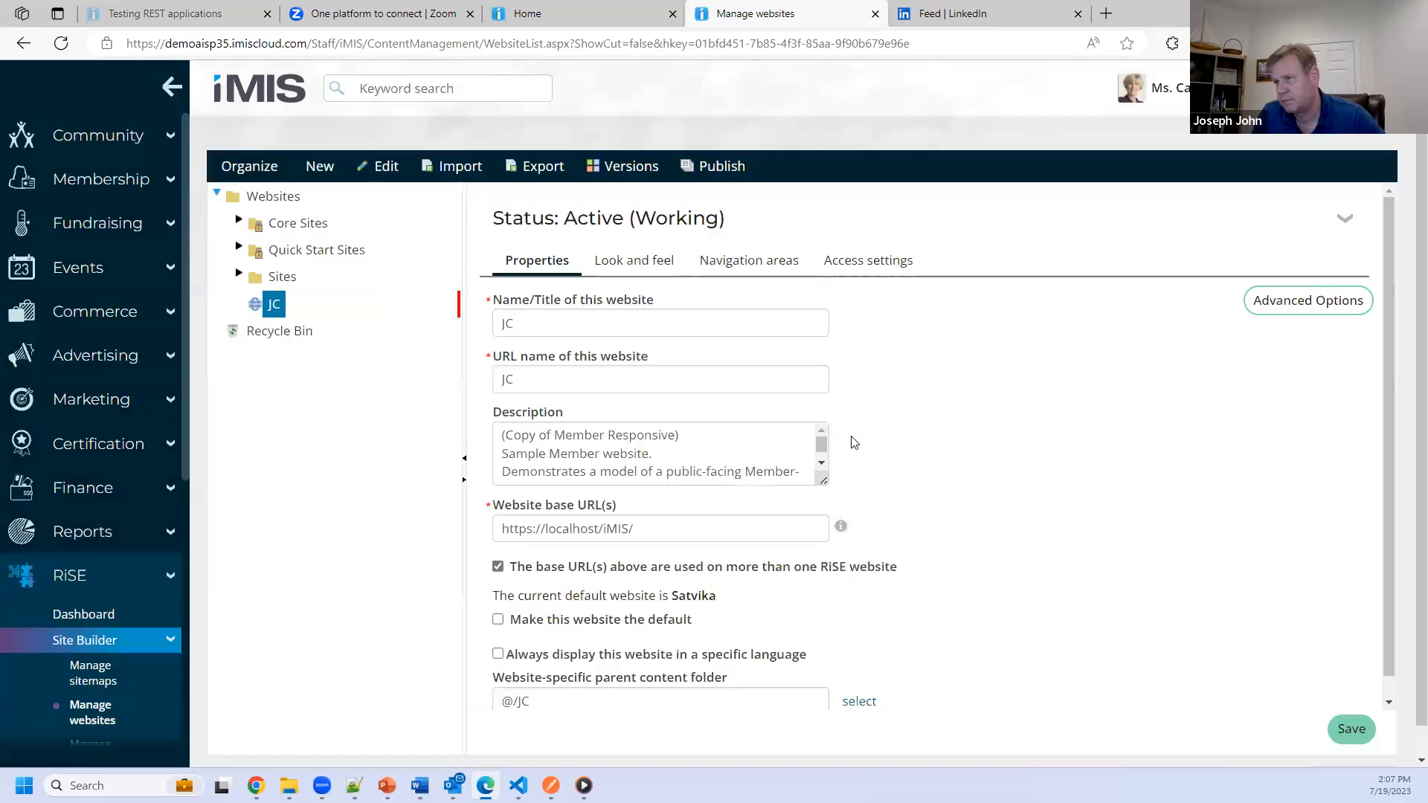
# Step: Reload the JC home page, enlarge its view above the developer tools, and examine the page from header to footer
pyautogui.click(562, 11)
pyautogui.click(198, 34)
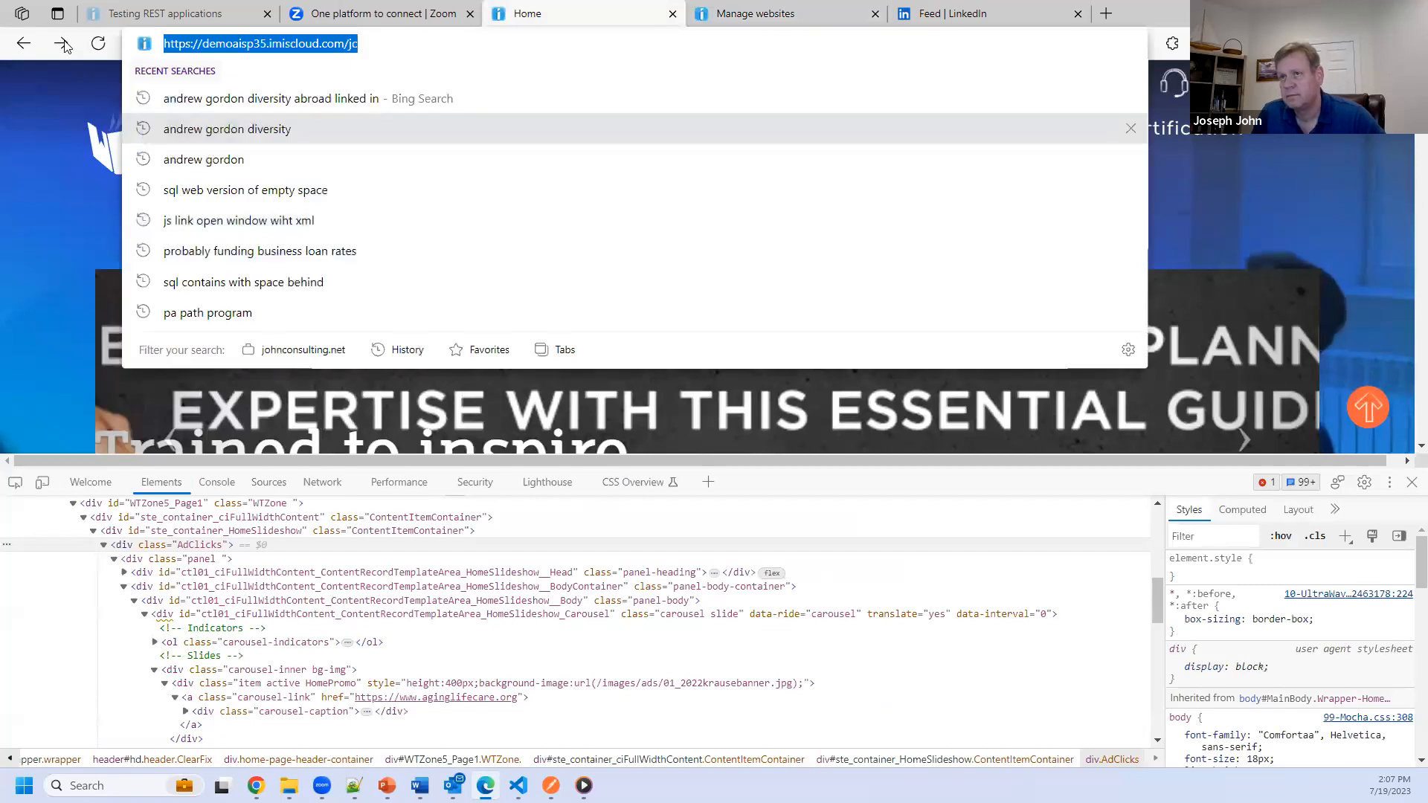
pyautogui.click(97, 44)
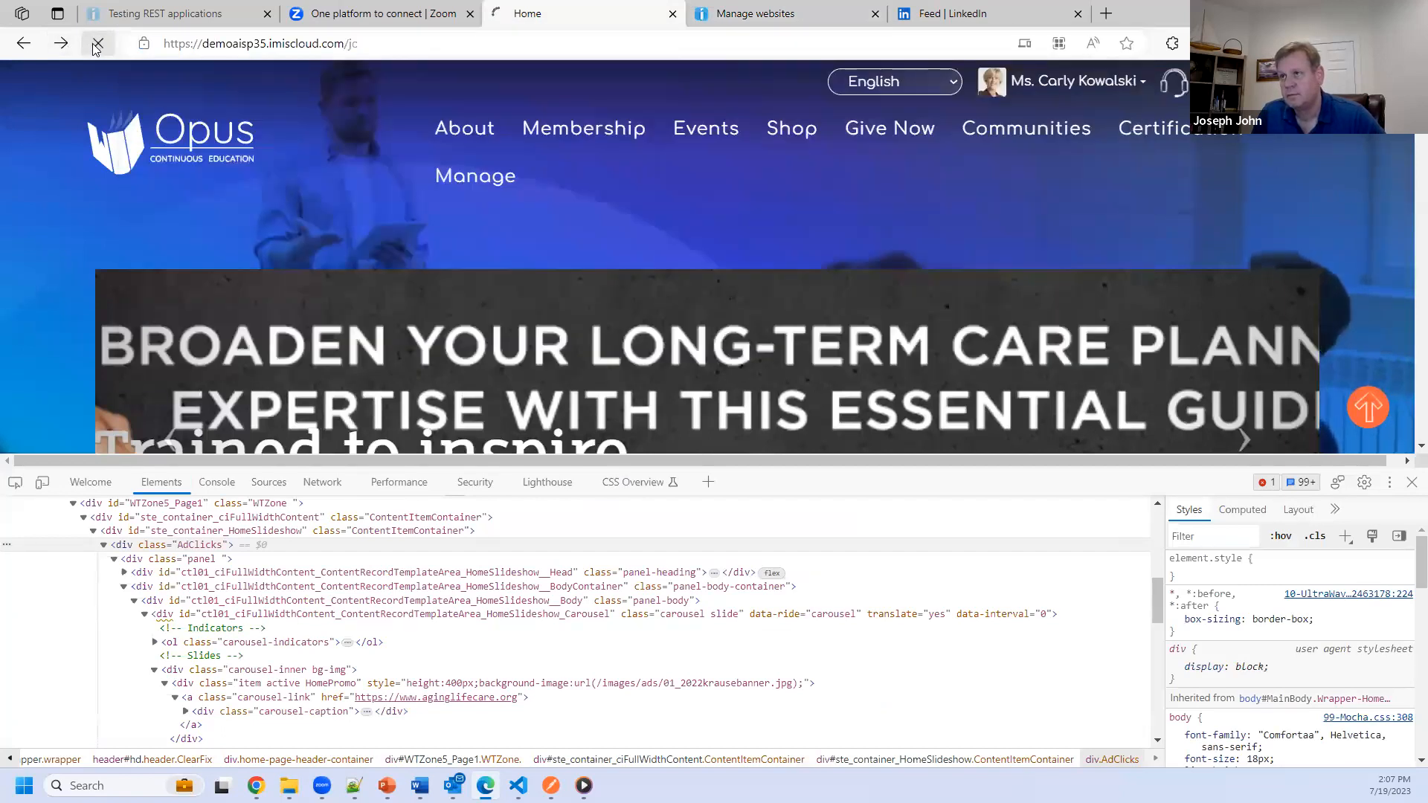
pyautogui.moveTo(845, 470); pyautogui.dragTo(848, 583)
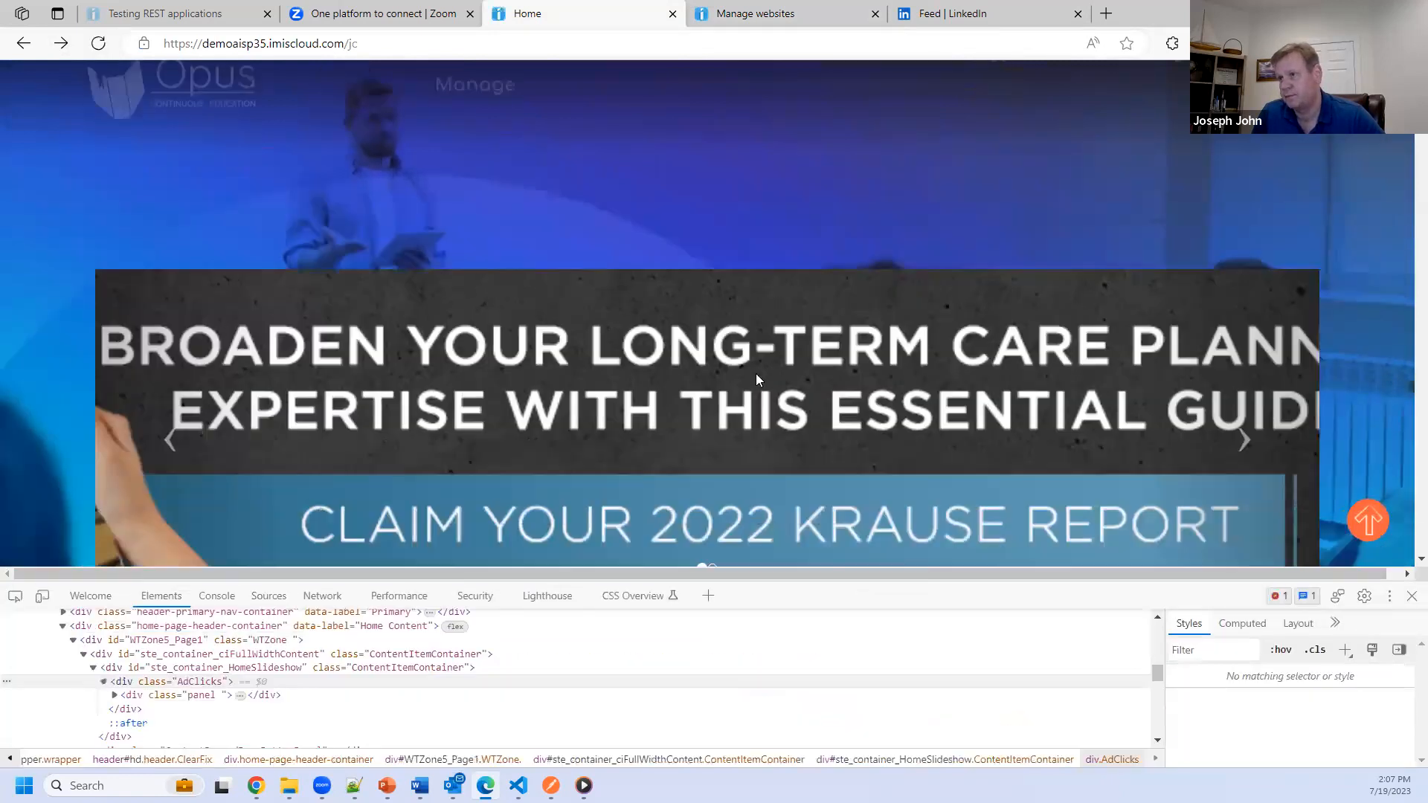
pyautogui.scroll(-6, 751, 363)
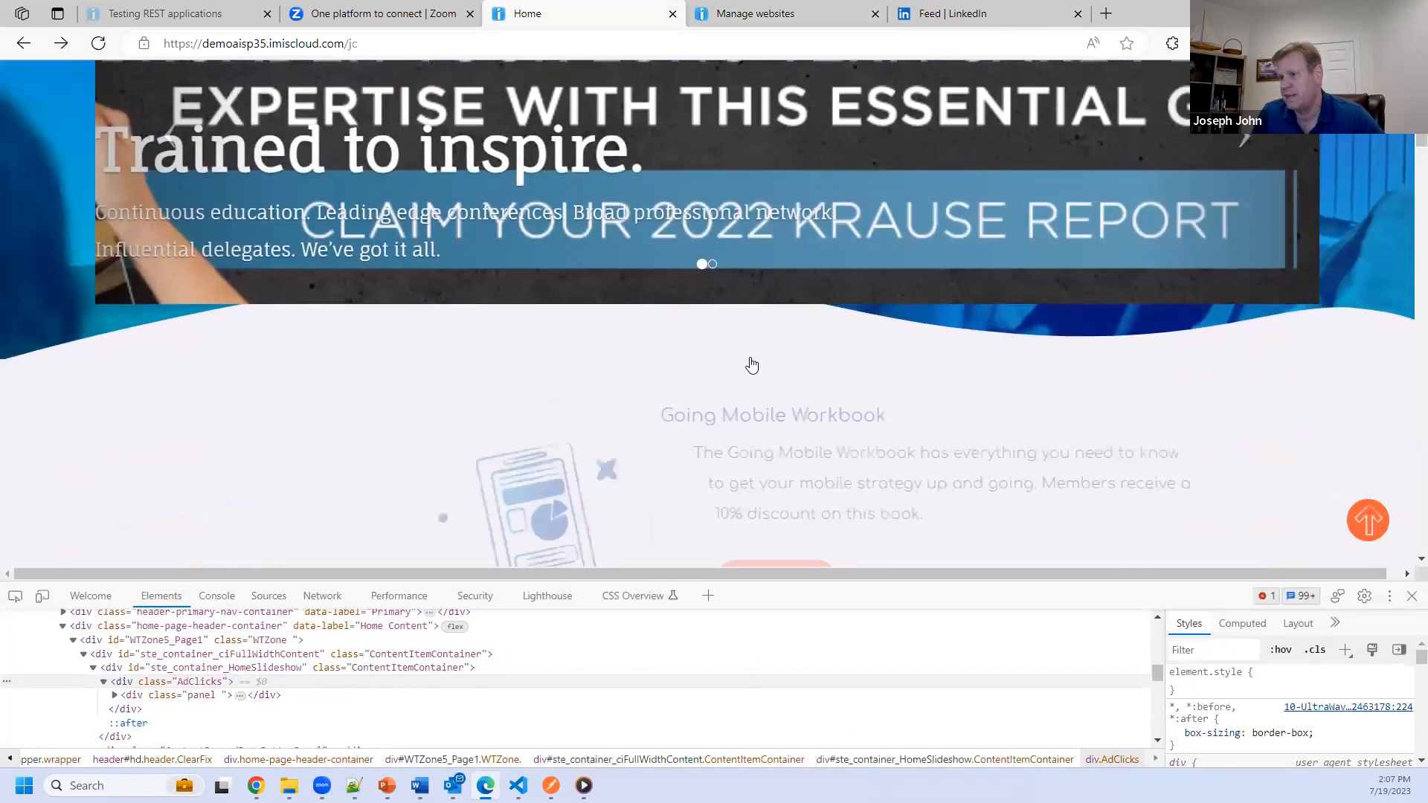
pyautogui.scroll(-15, 751, 363)
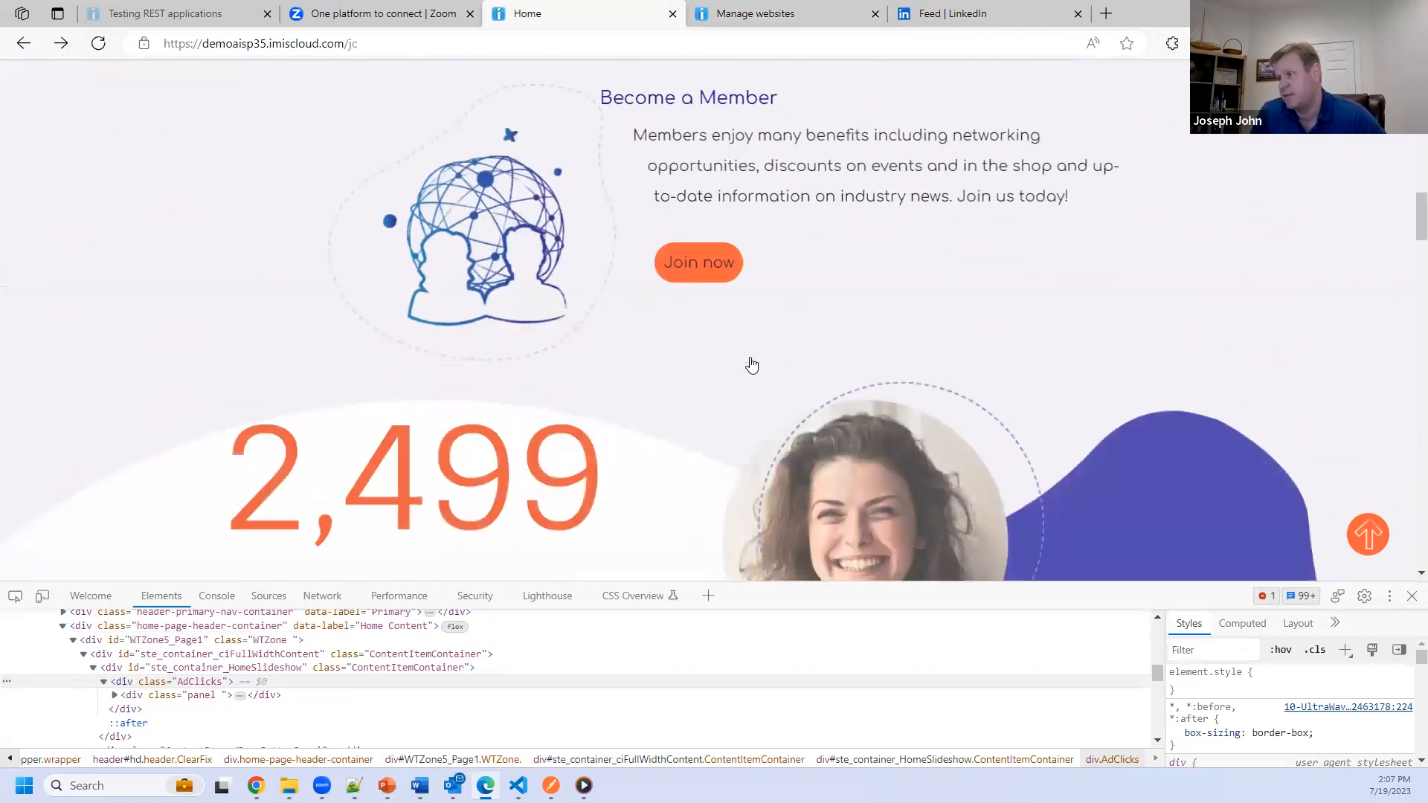
pyautogui.scroll(-15, 751, 363)
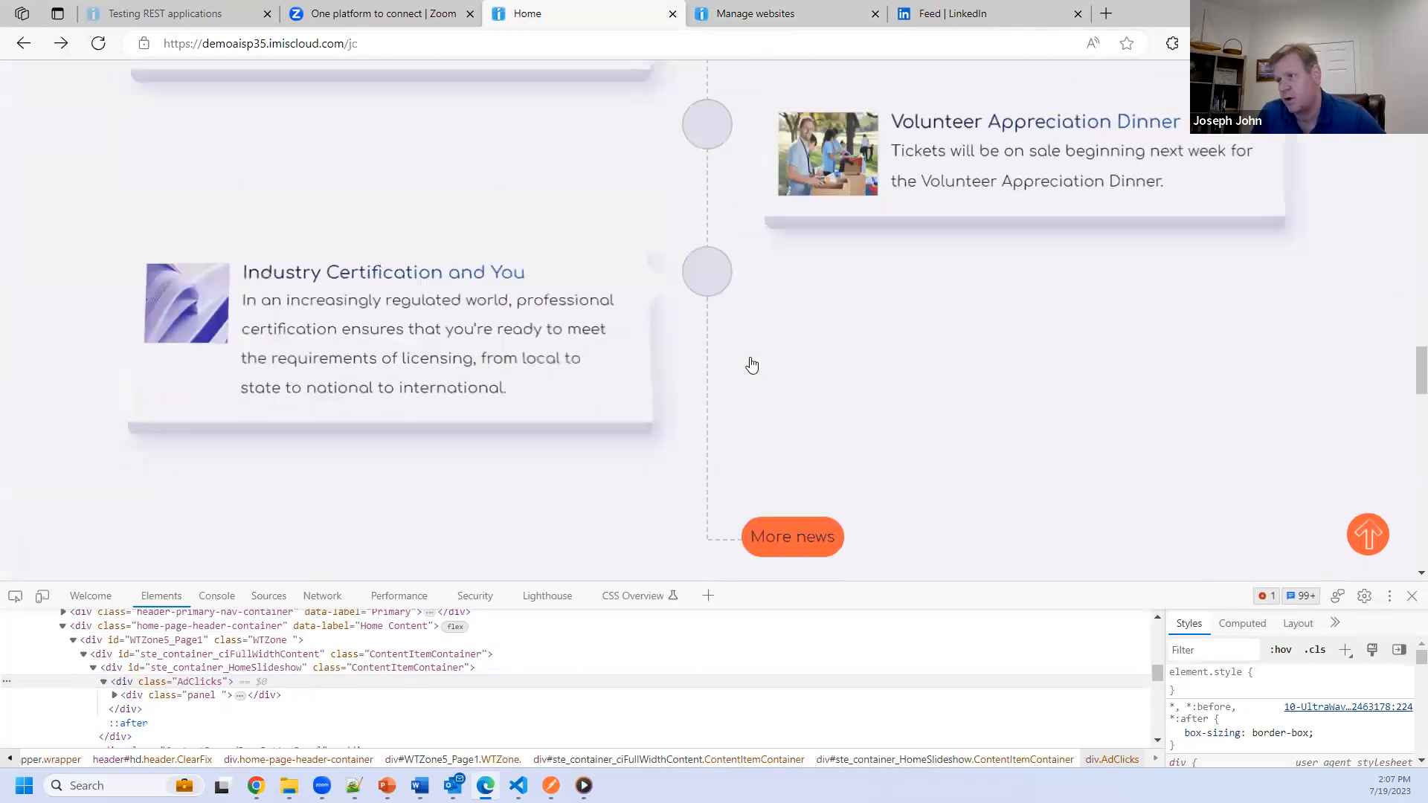
pyautogui.scroll(-8, 751, 363)
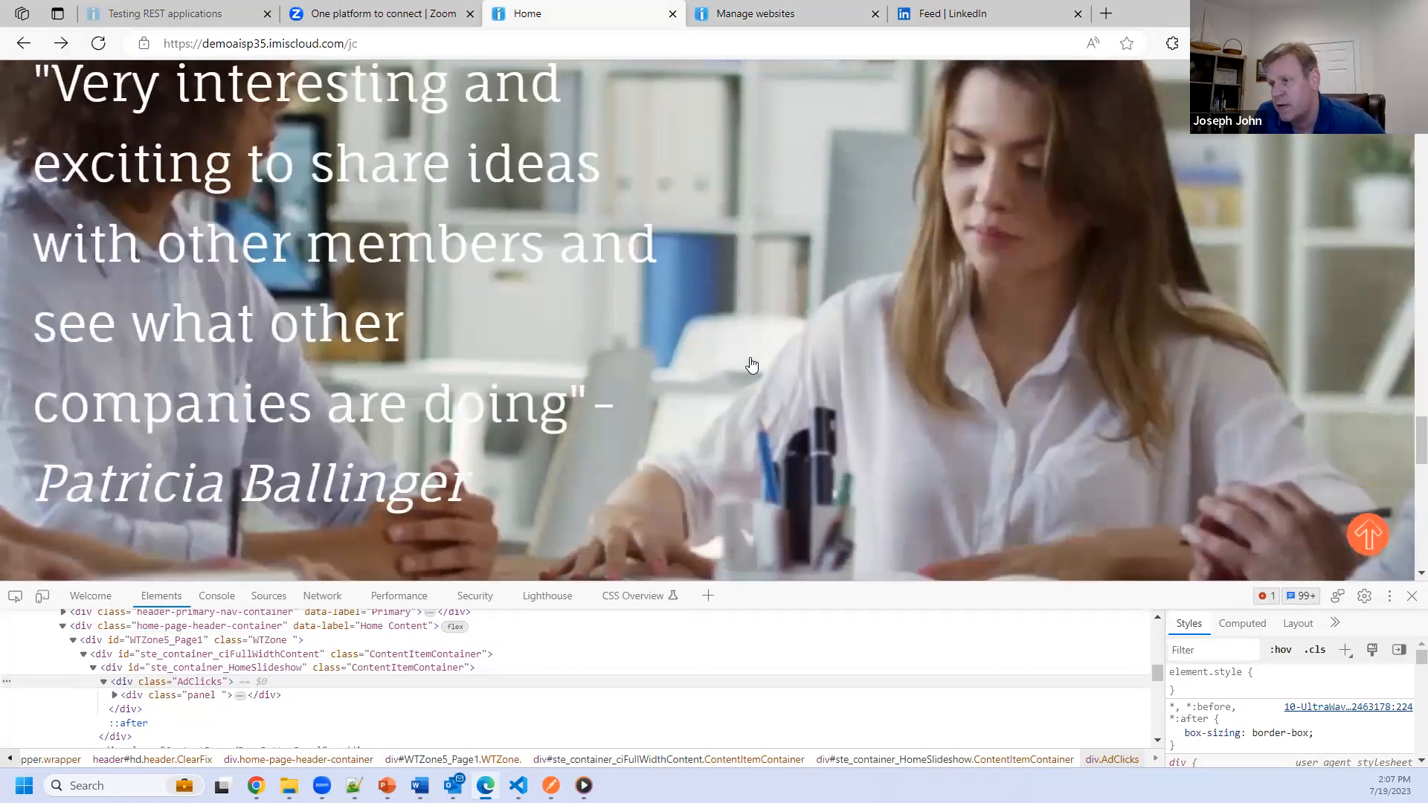
pyautogui.scroll(-12, 752, 363)
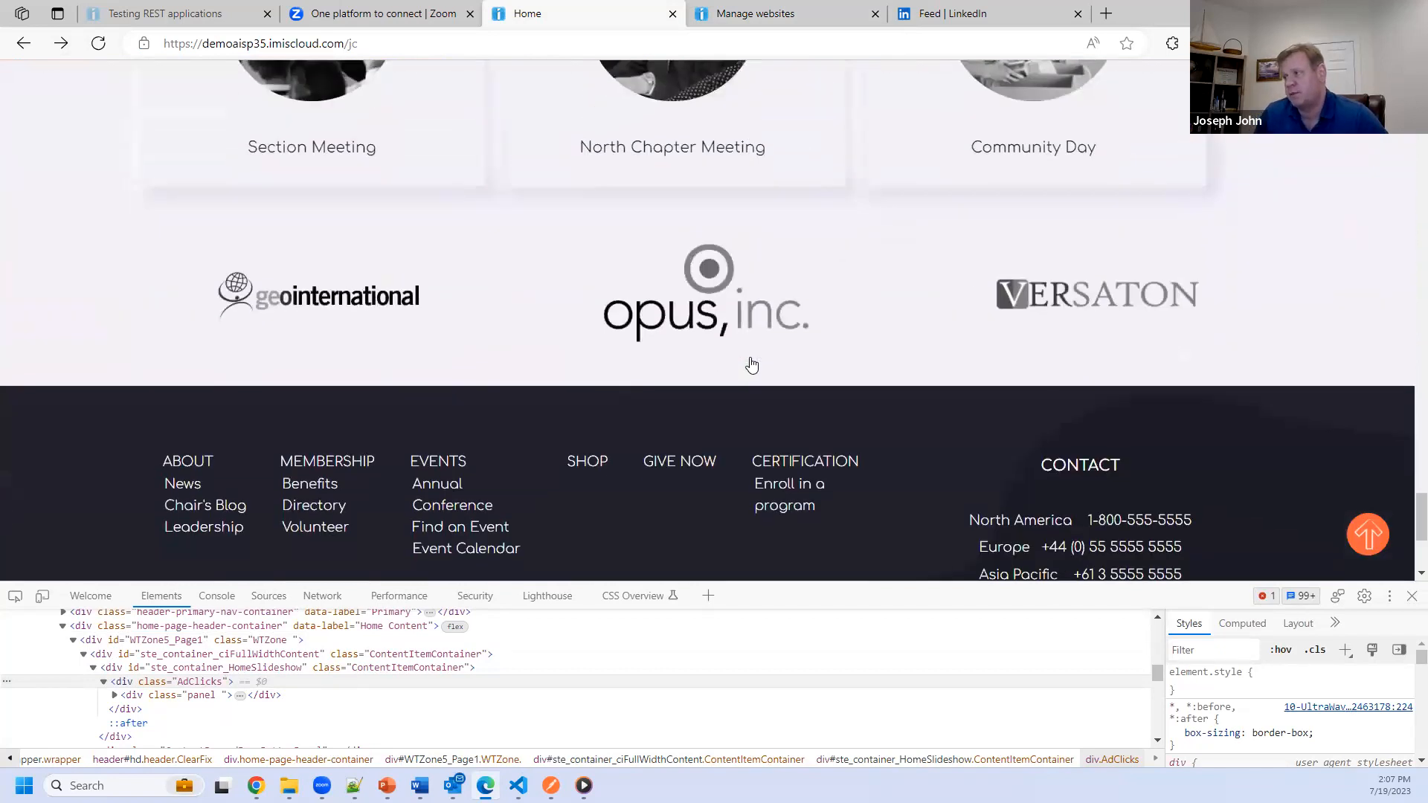
pyautogui.scroll(18, 751, 363)
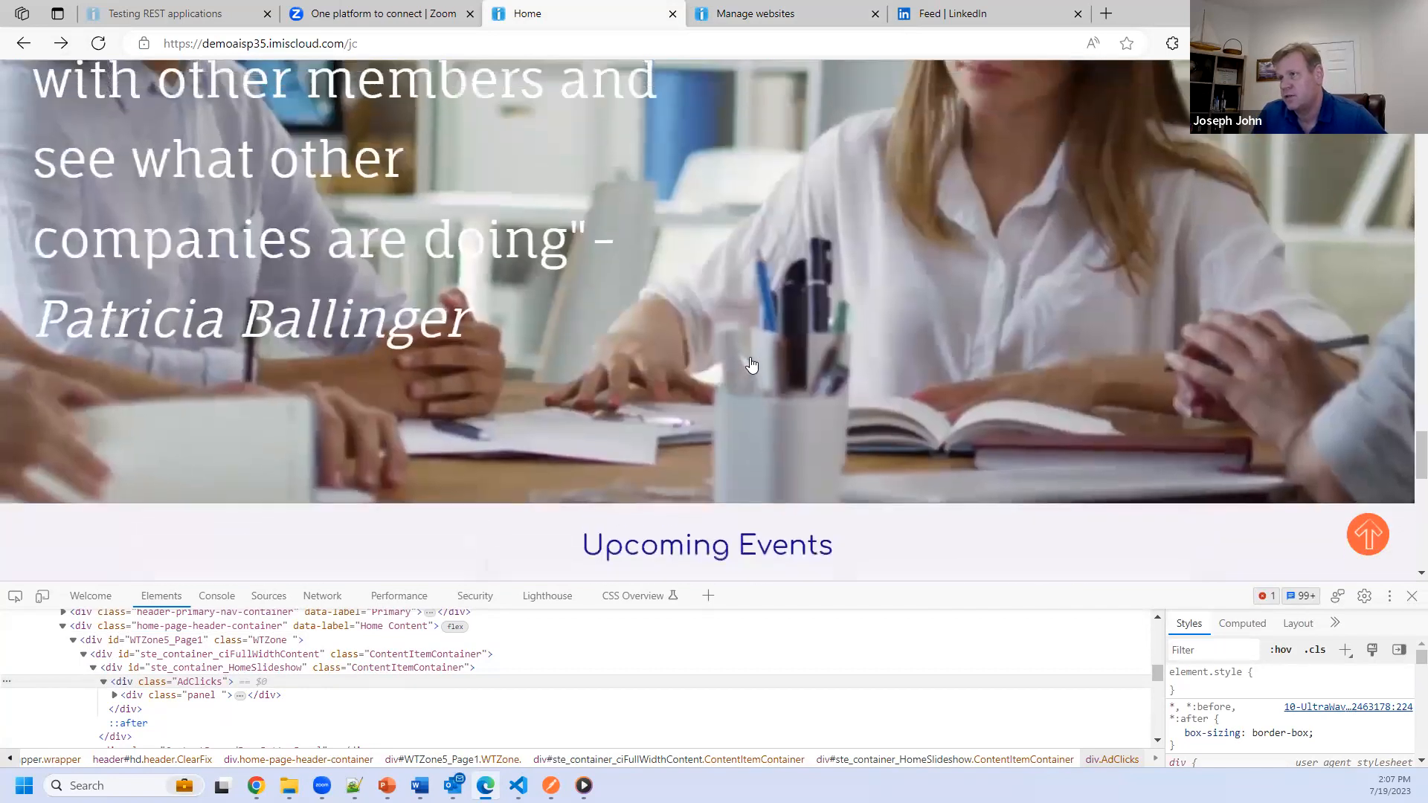
pyautogui.scroll(12, 751, 364)
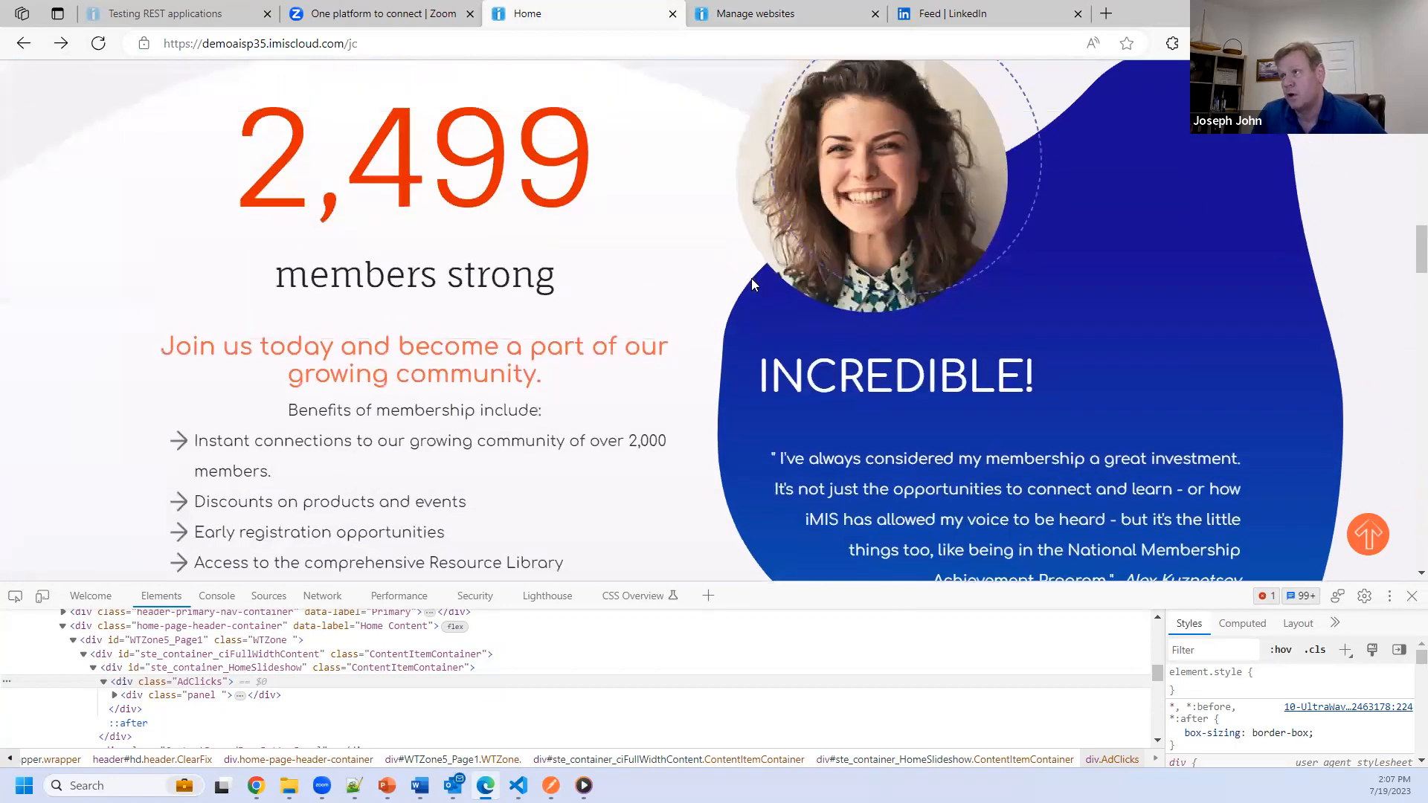
# Step: Return to the iMIS staff site and look at the Themes folder in Theme Builder
pyautogui.click(727, 23)
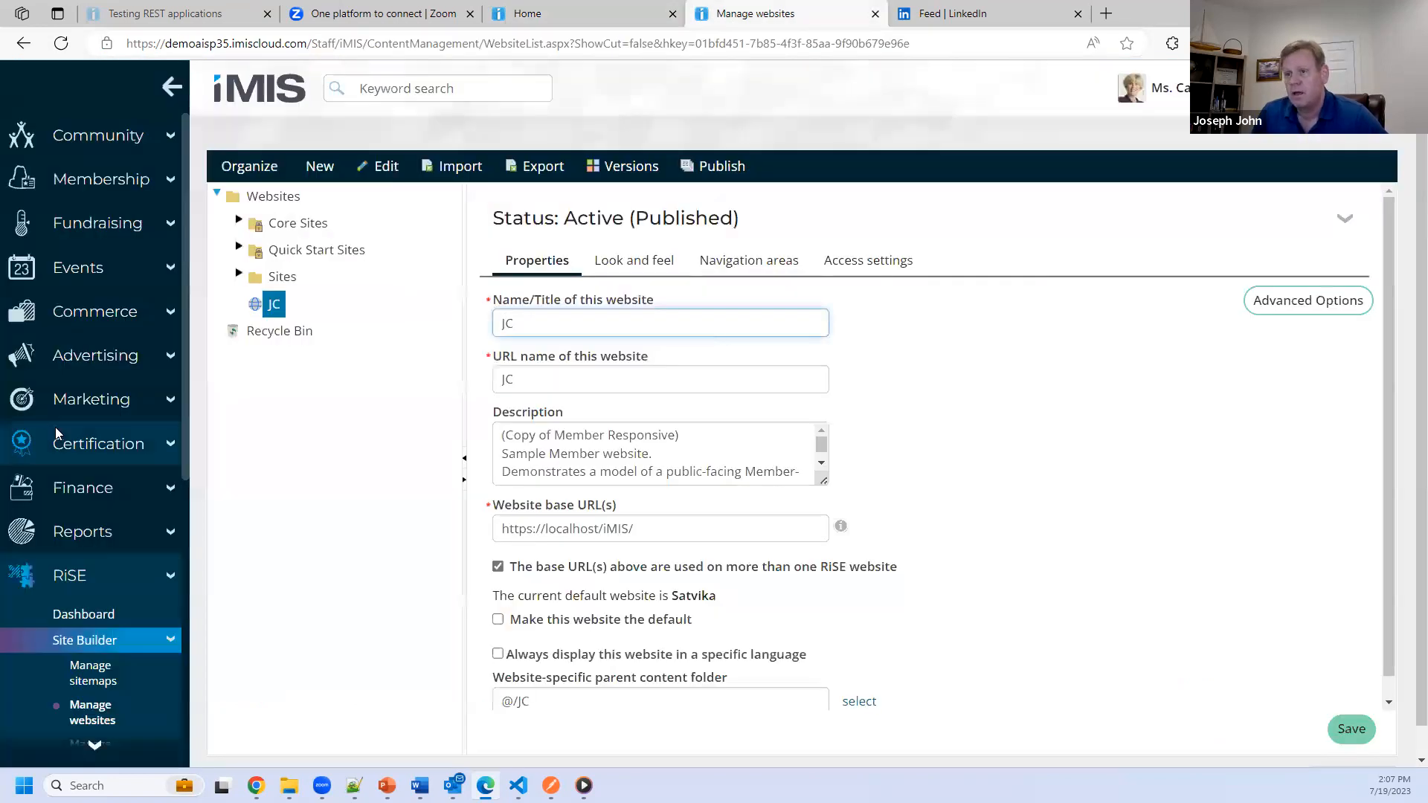
pyautogui.scroll(-3, 64, 447)
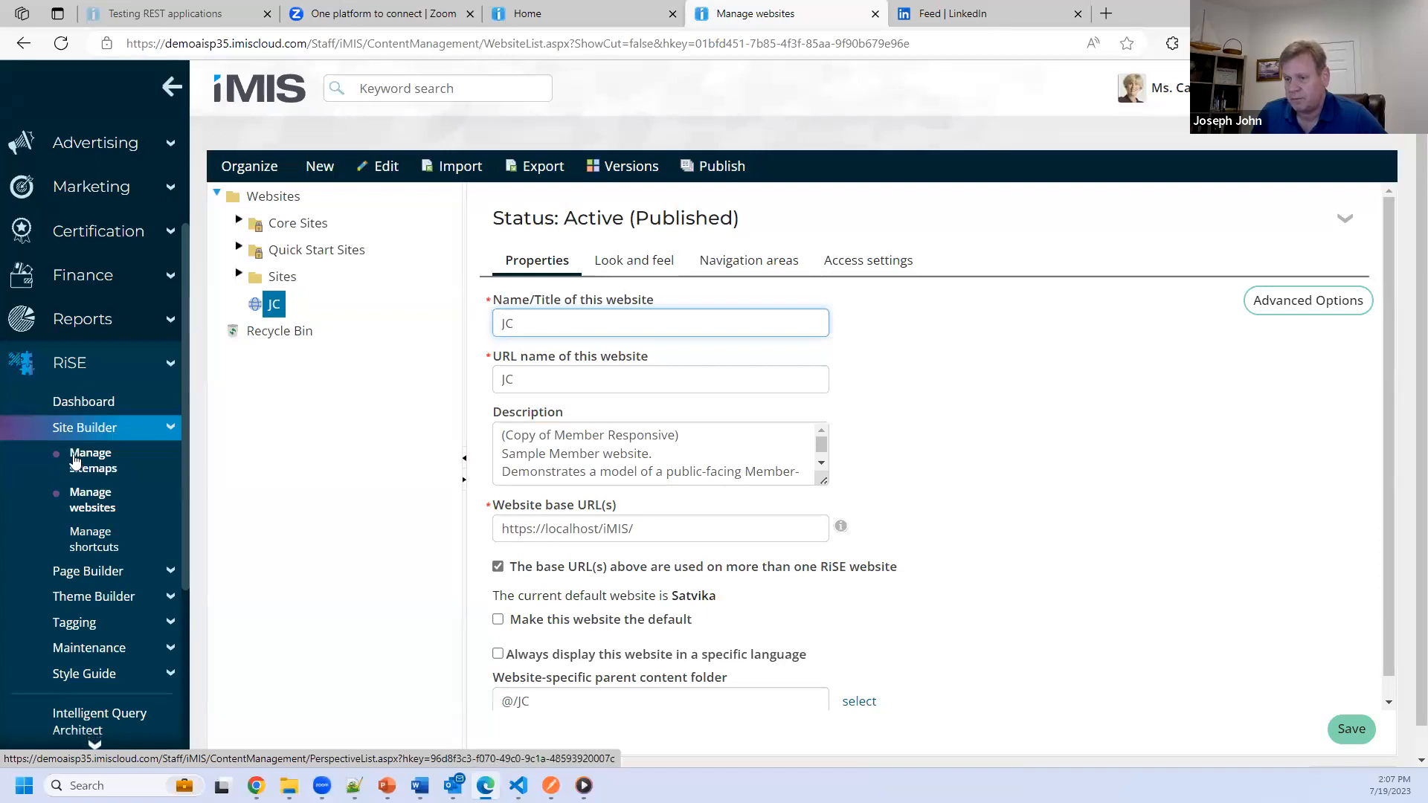
pyautogui.click(84, 597)
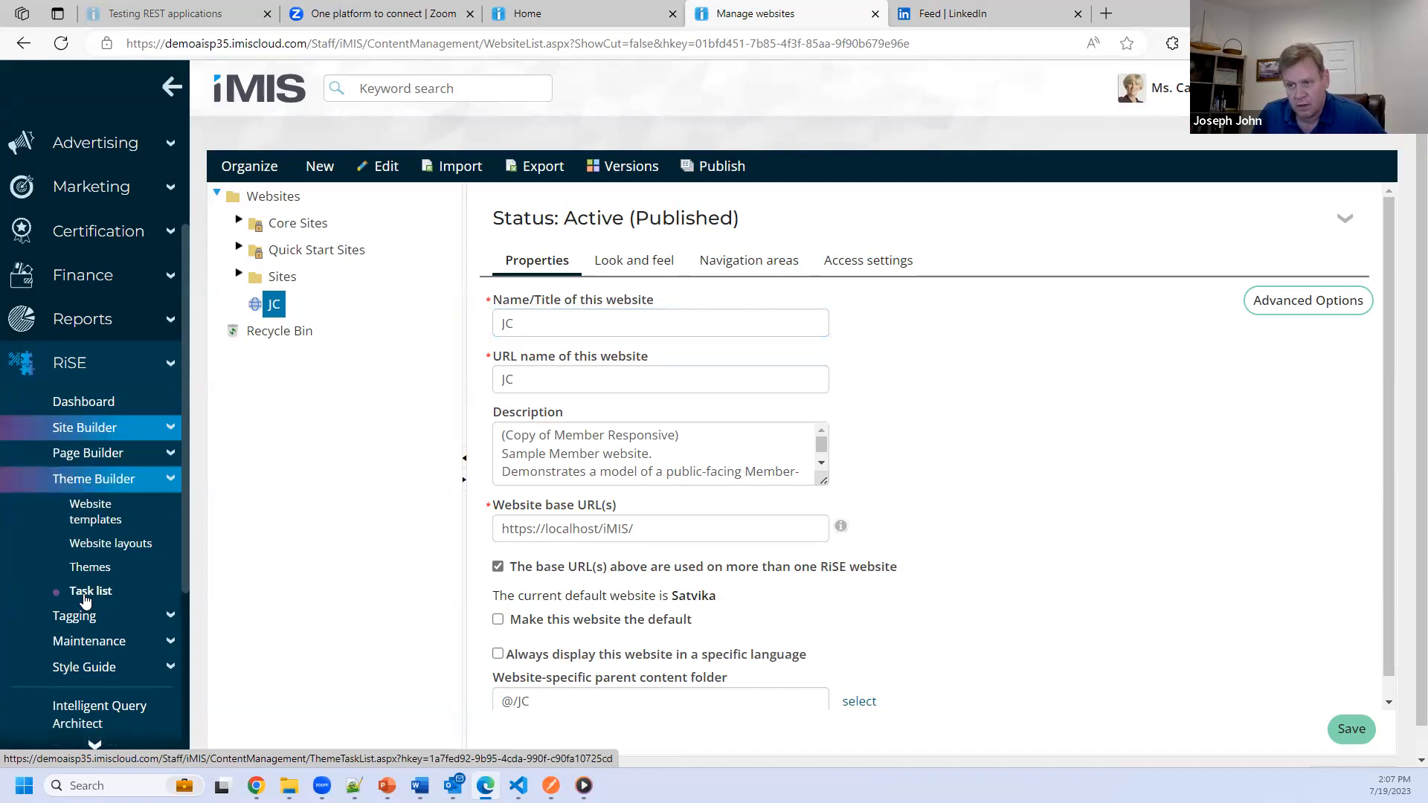
pyautogui.click(86, 569)
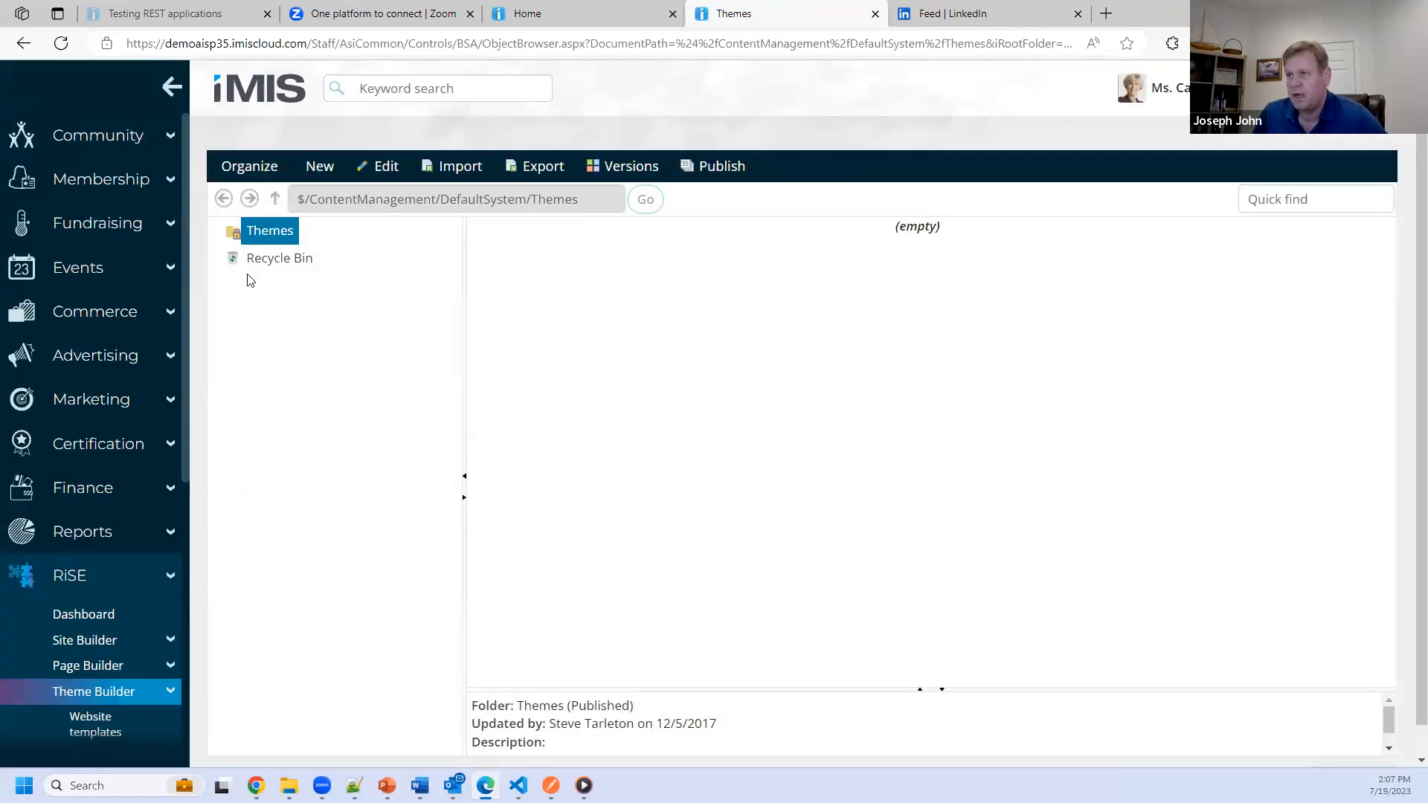
# Step: Go to Manage websites in Site Builder and open the JC website's look and feel settings
pyautogui.scroll(-2, 78, 621)
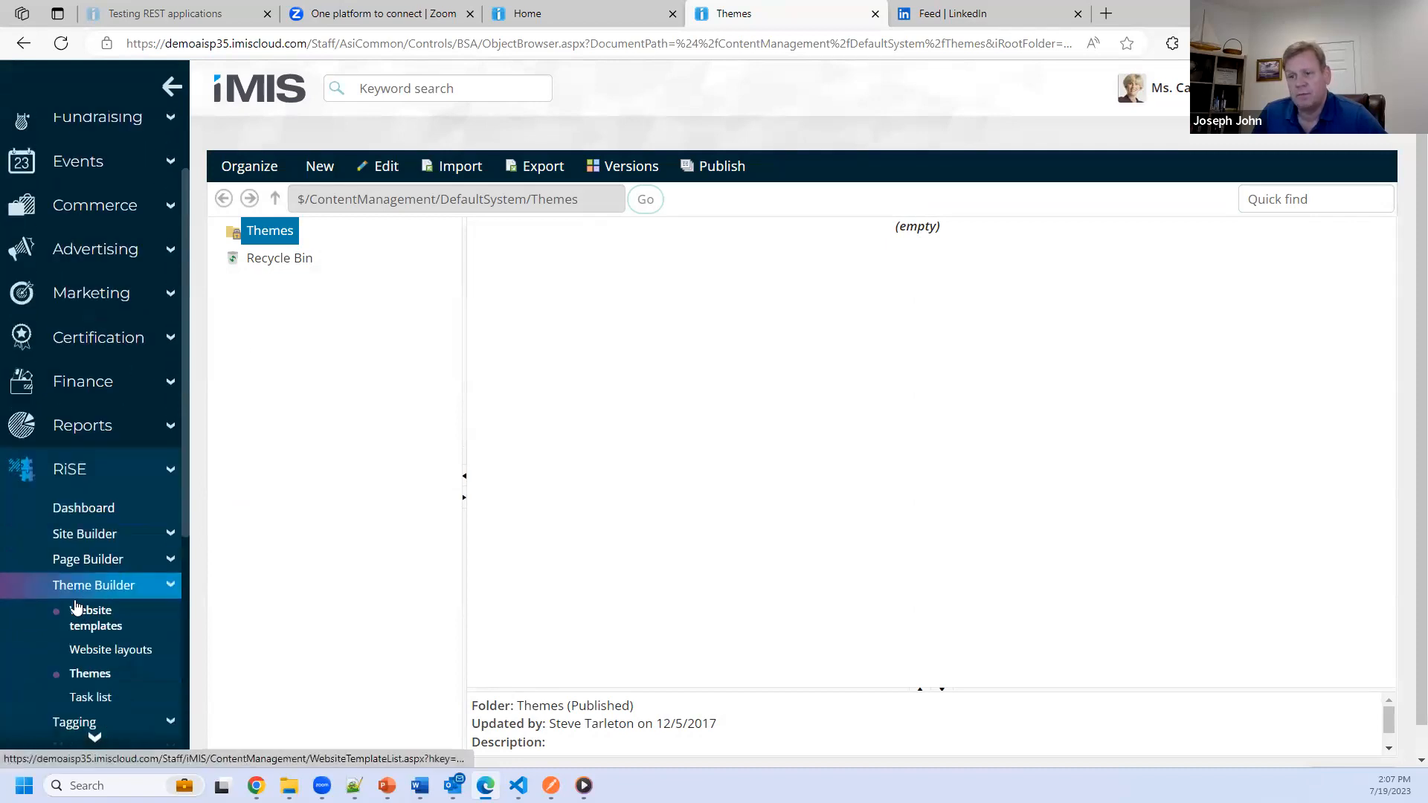
pyautogui.click(91, 560)
pyautogui.click(91, 533)
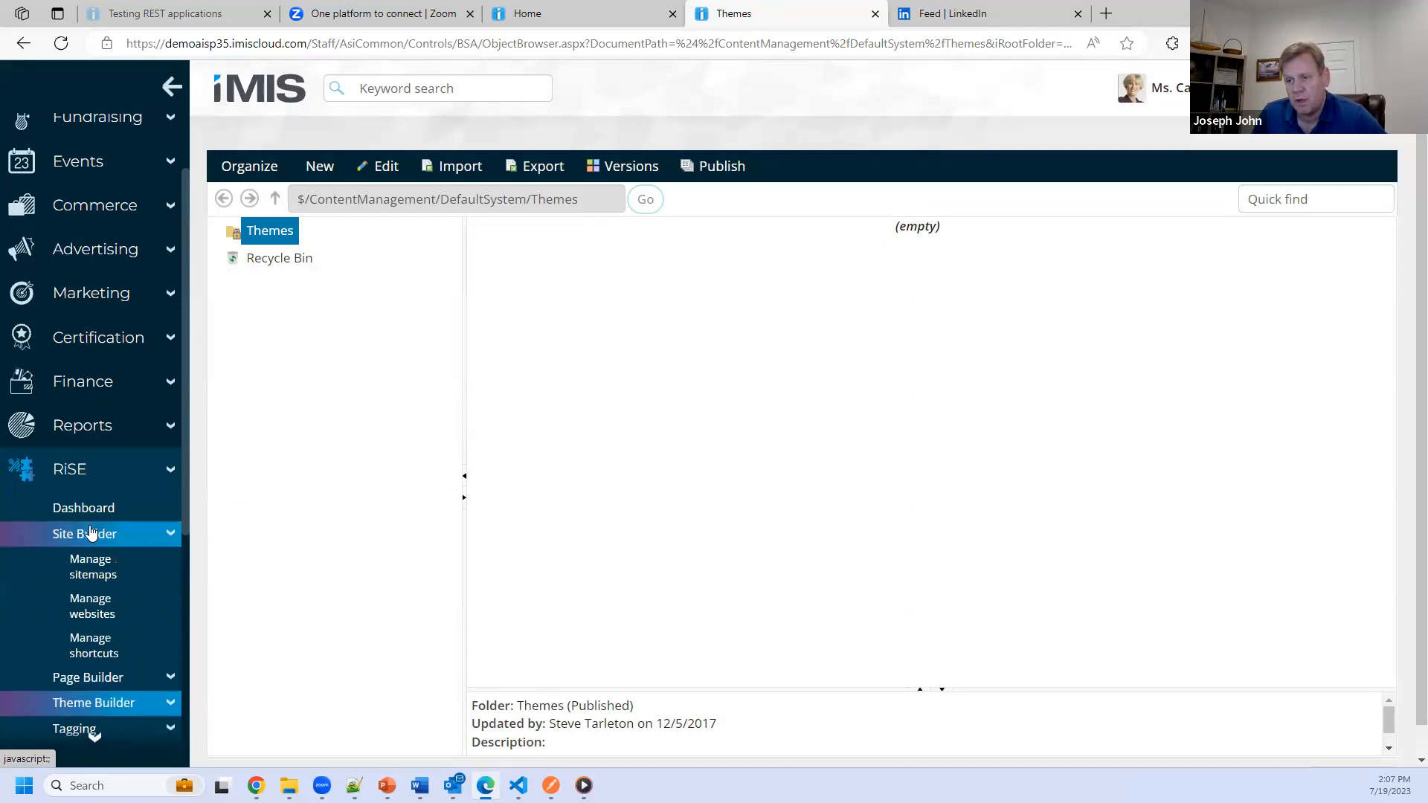
pyautogui.click(88, 612)
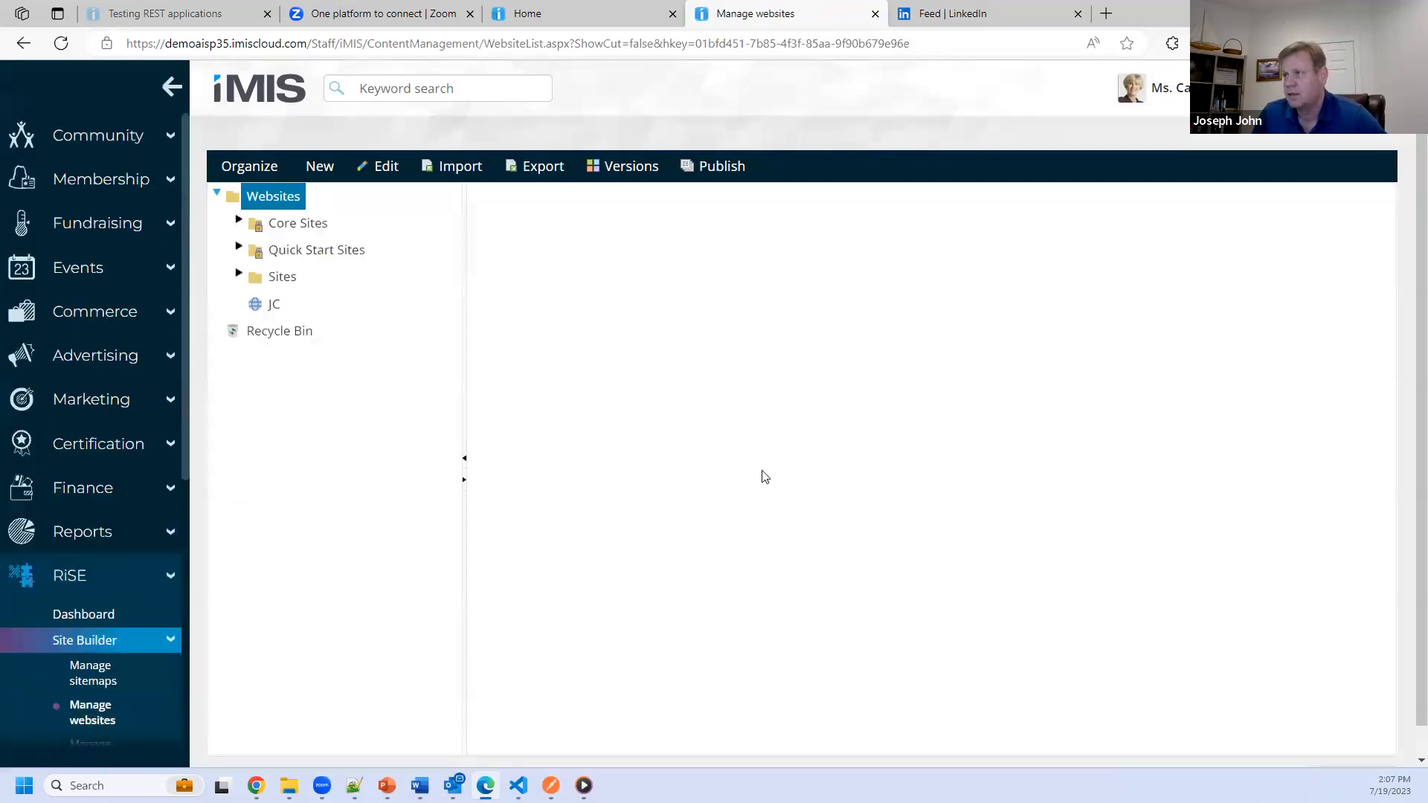
pyautogui.click(272, 303)
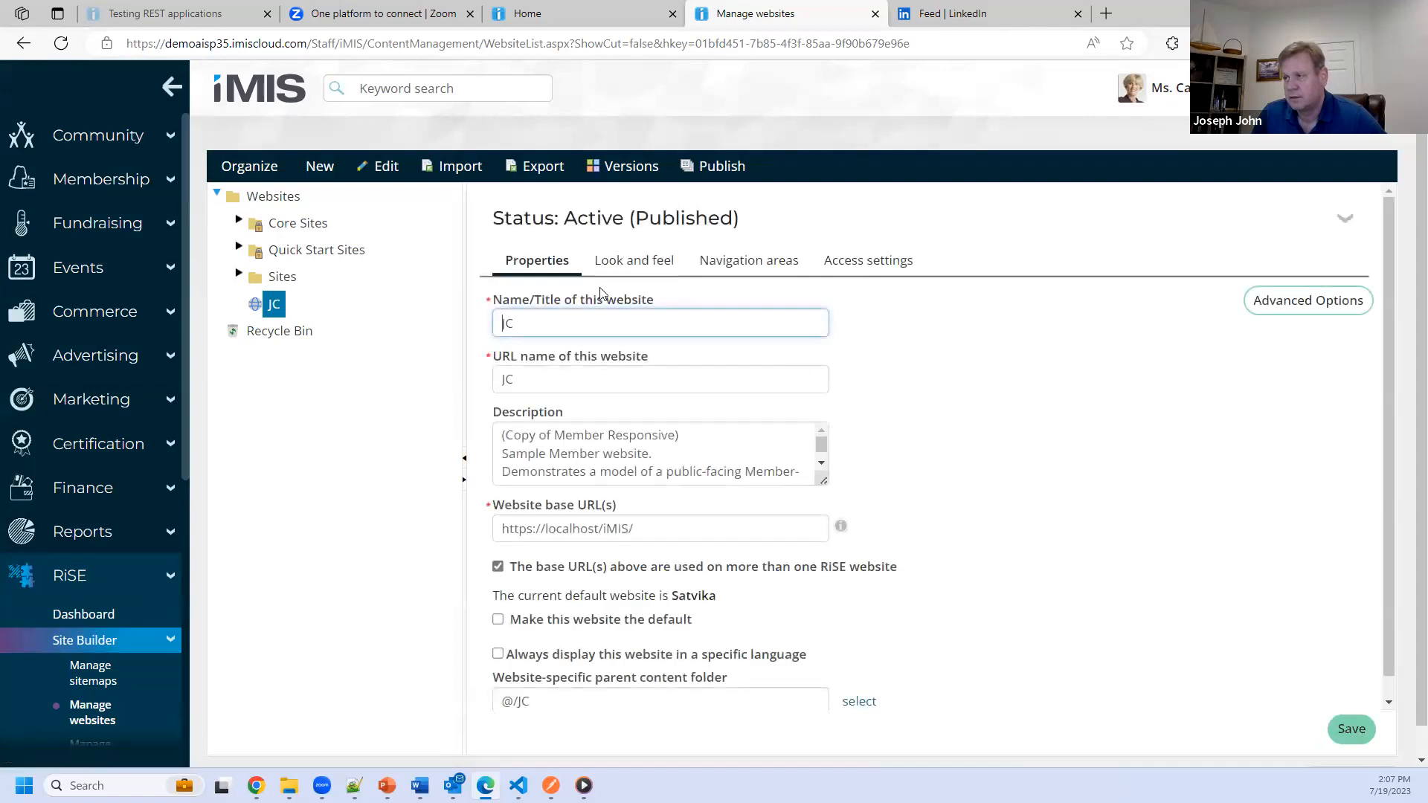
pyautogui.click(622, 260)
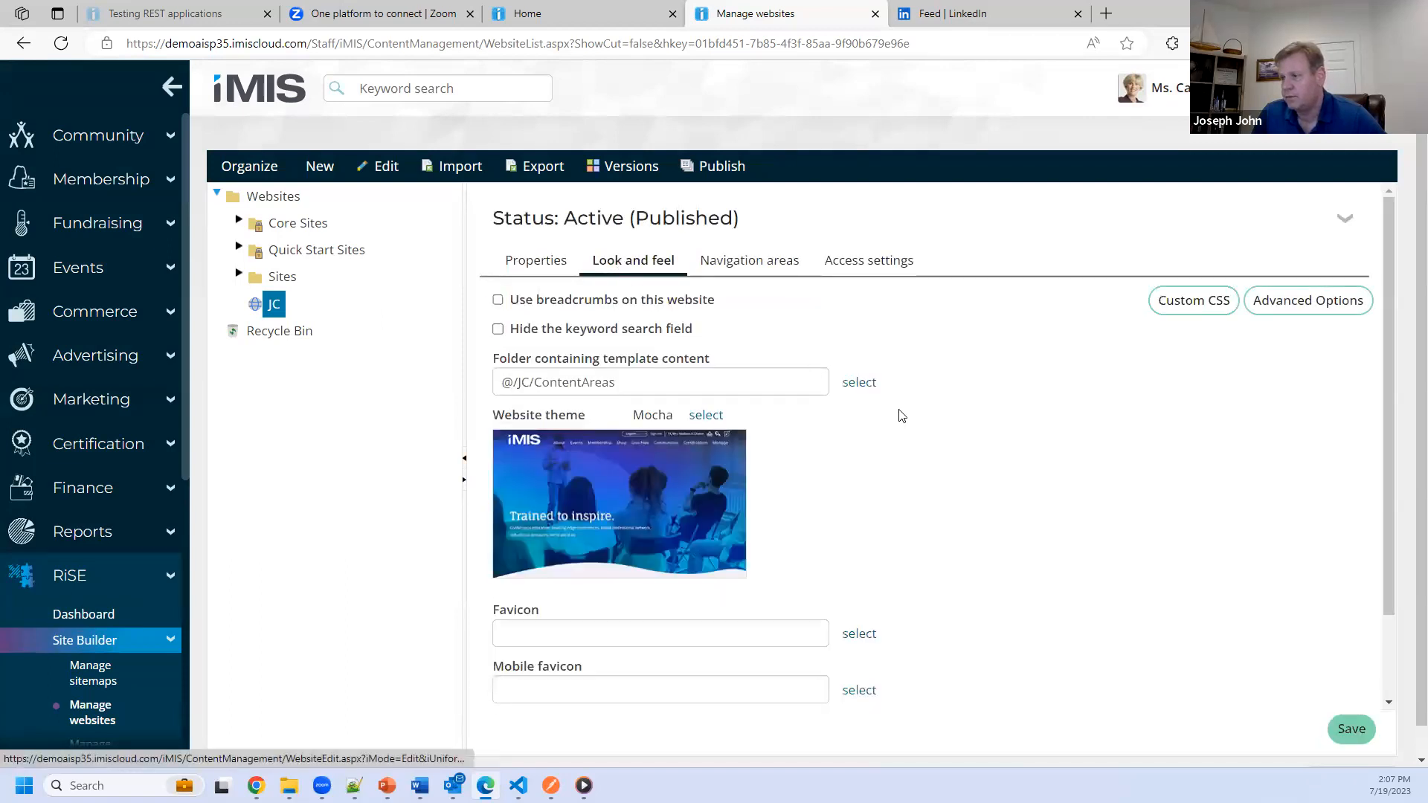
# Step: Open the JC website's advanced options and download the Mocha theme files
pyautogui.scroll(-2, 901, 415)
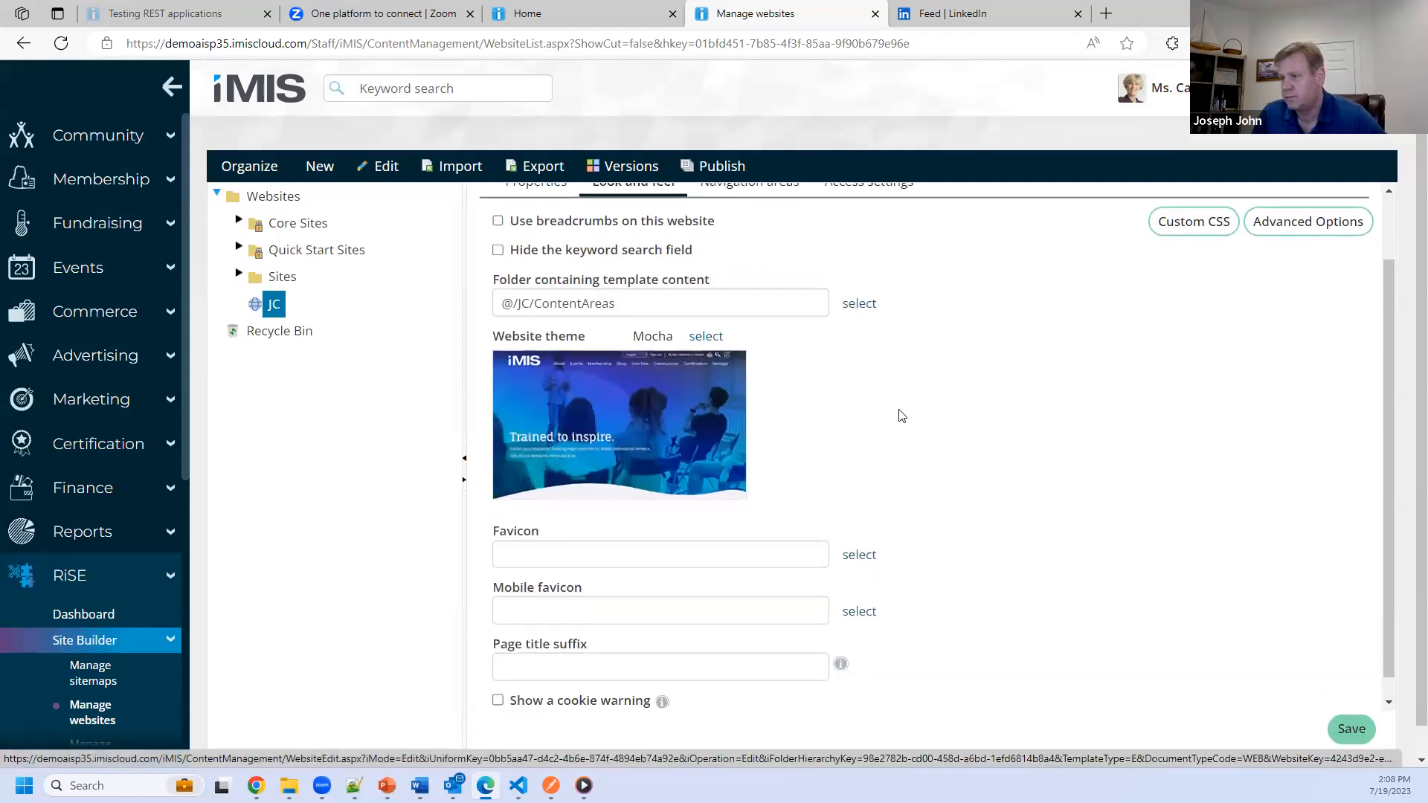
pyautogui.scroll(2, 823, 392)
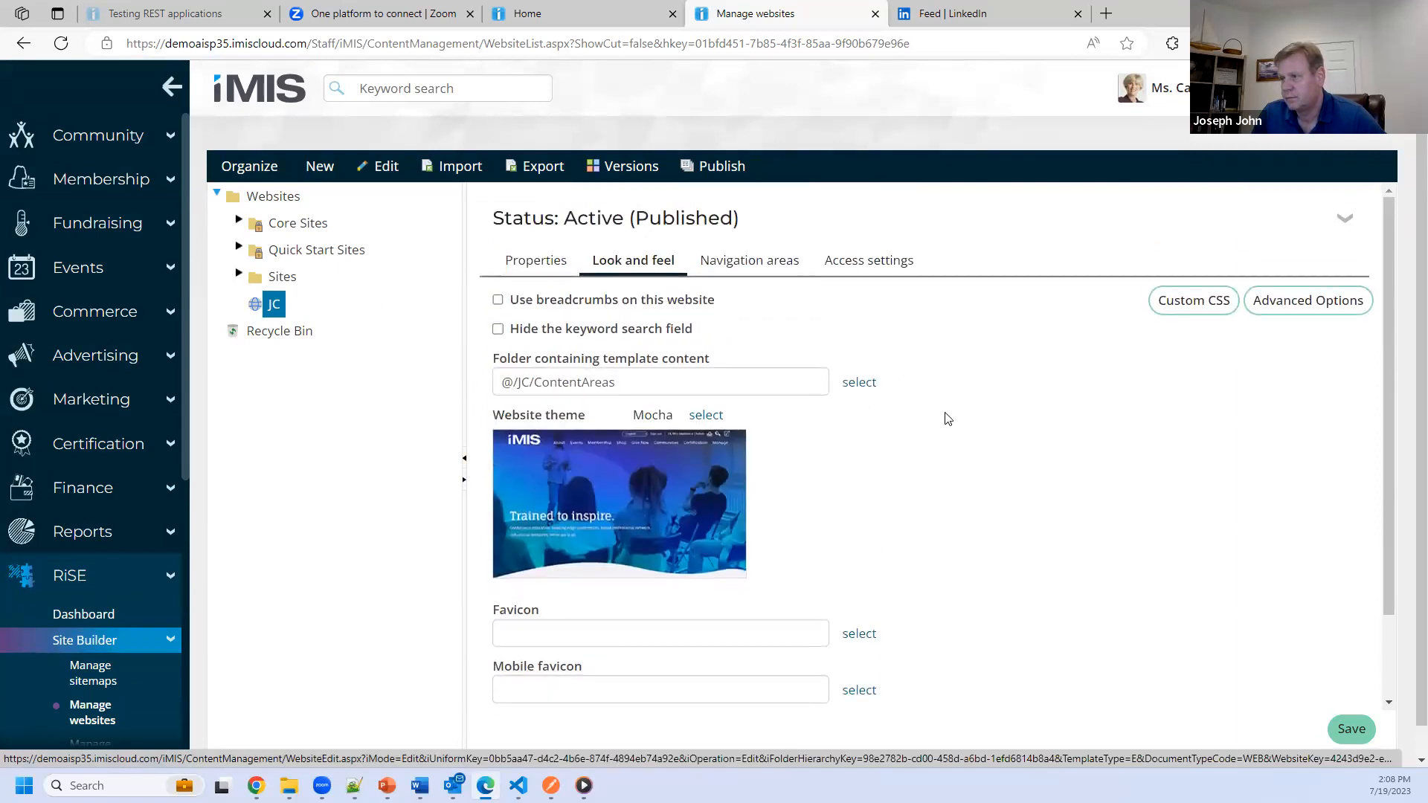
pyautogui.click(1291, 302)
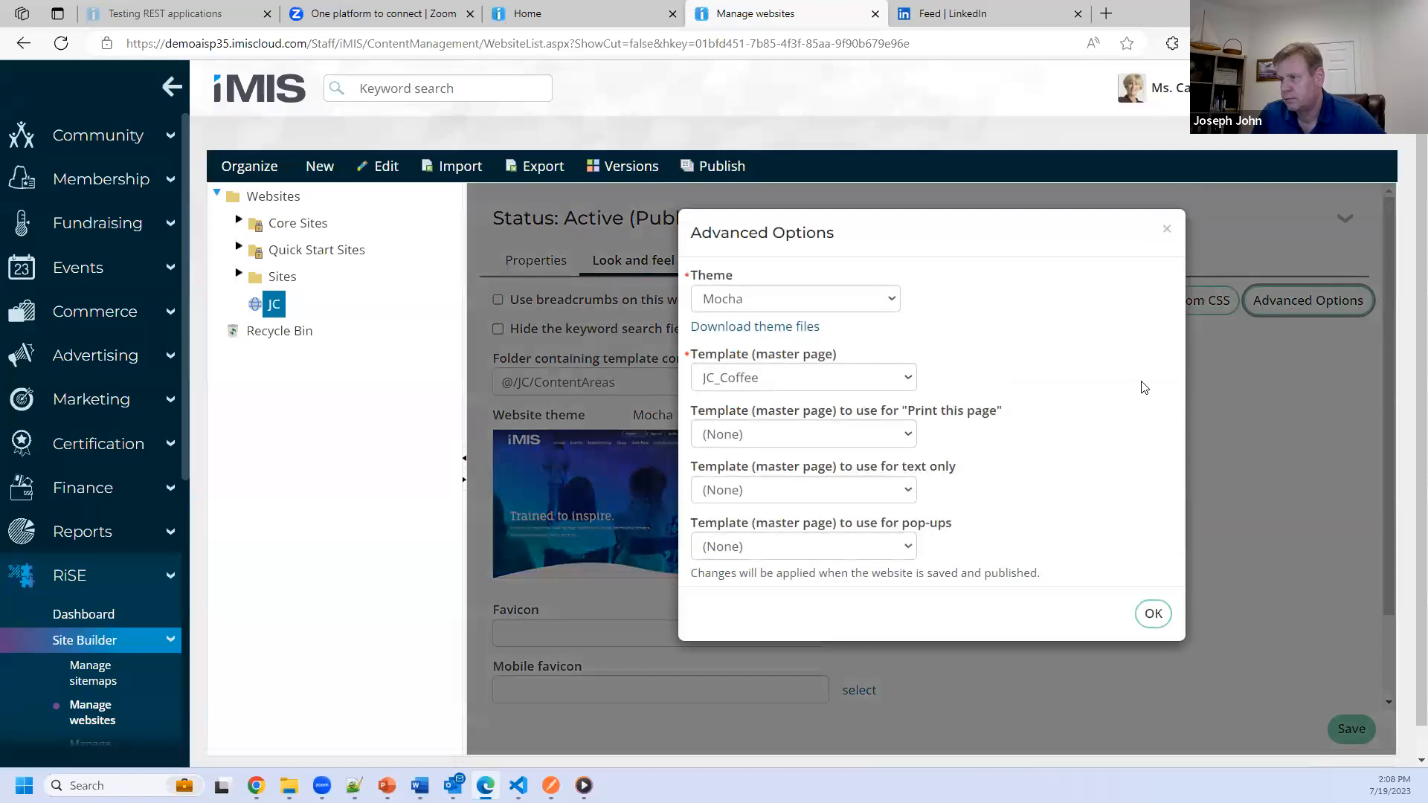
pyautogui.click(778, 334)
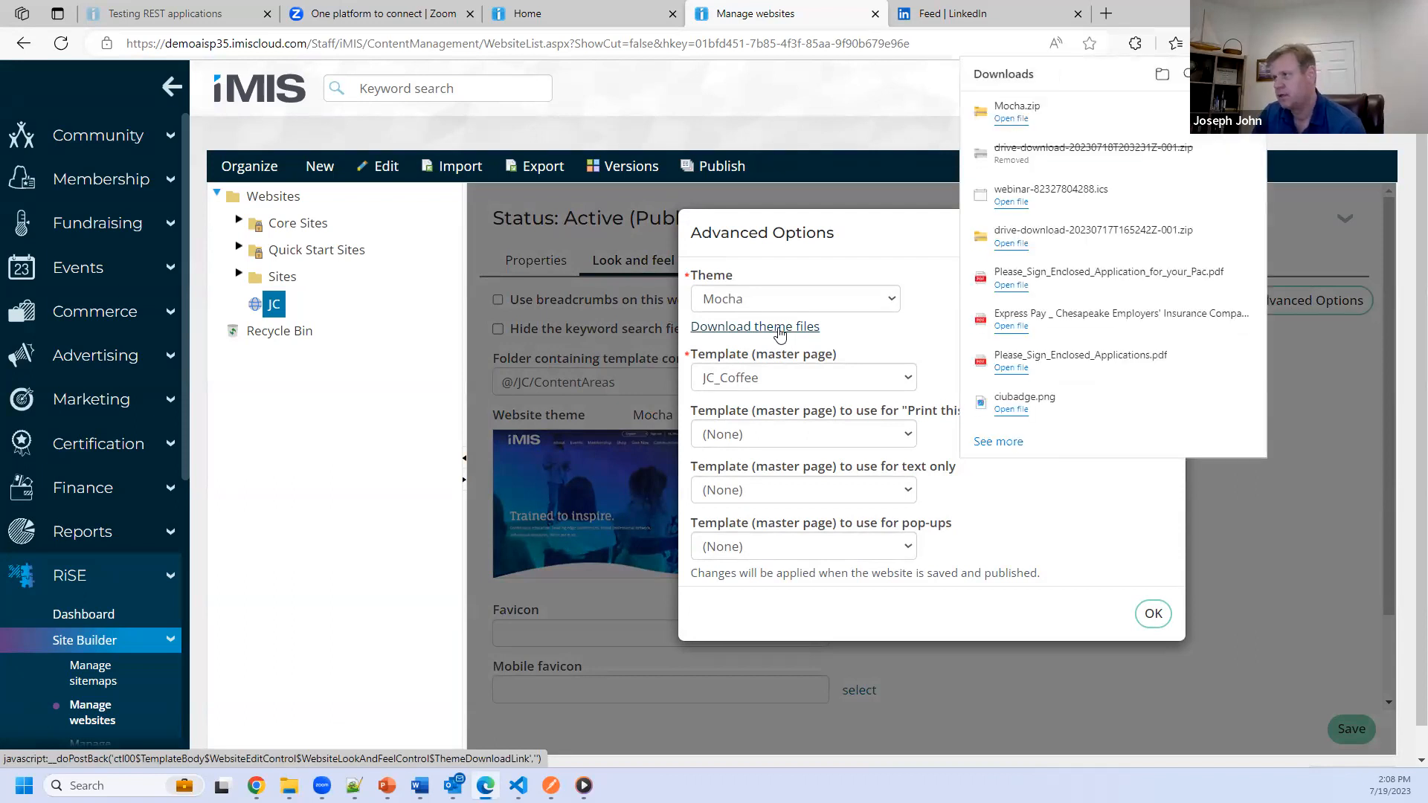
pyautogui.moveTo(289, 785)
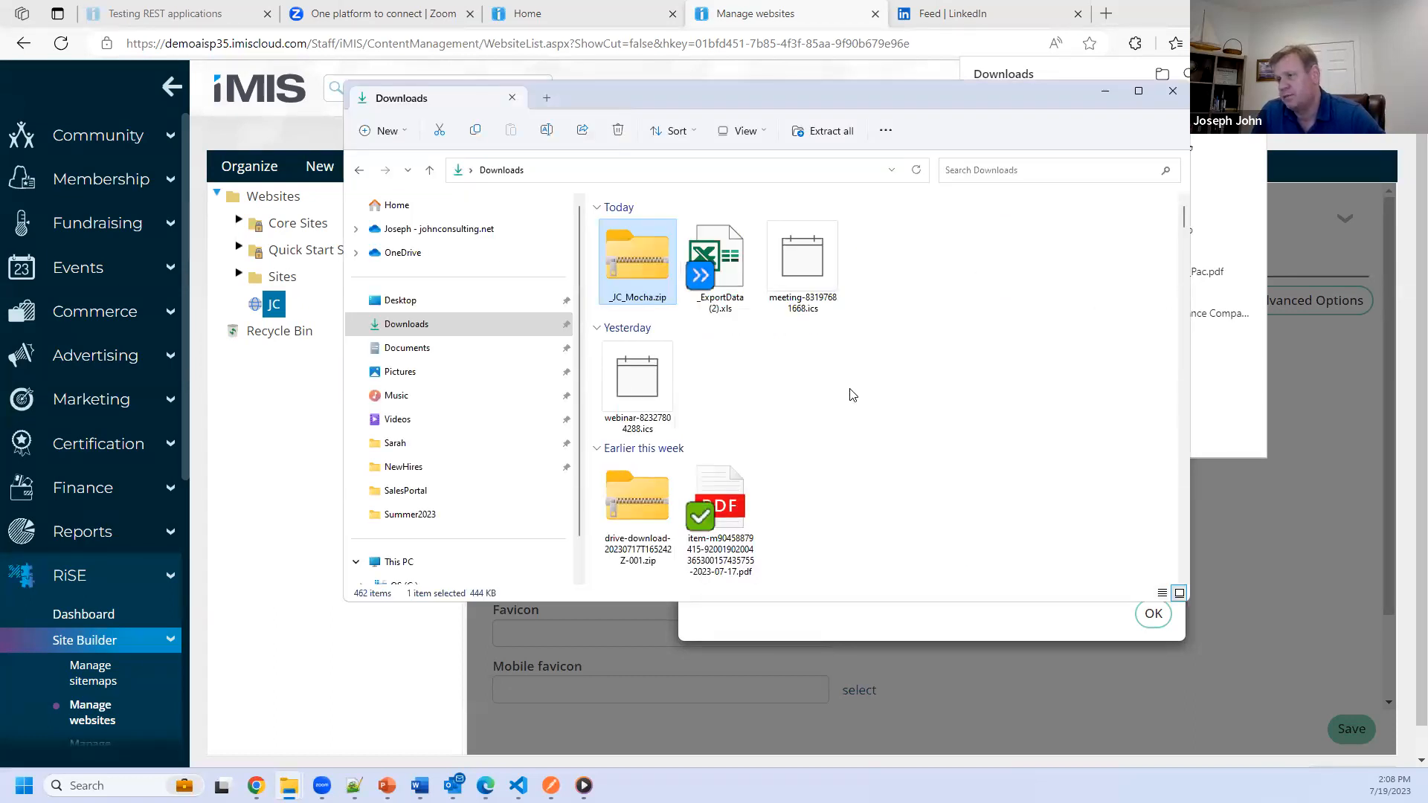
pyautogui.rightClick(661, 286)
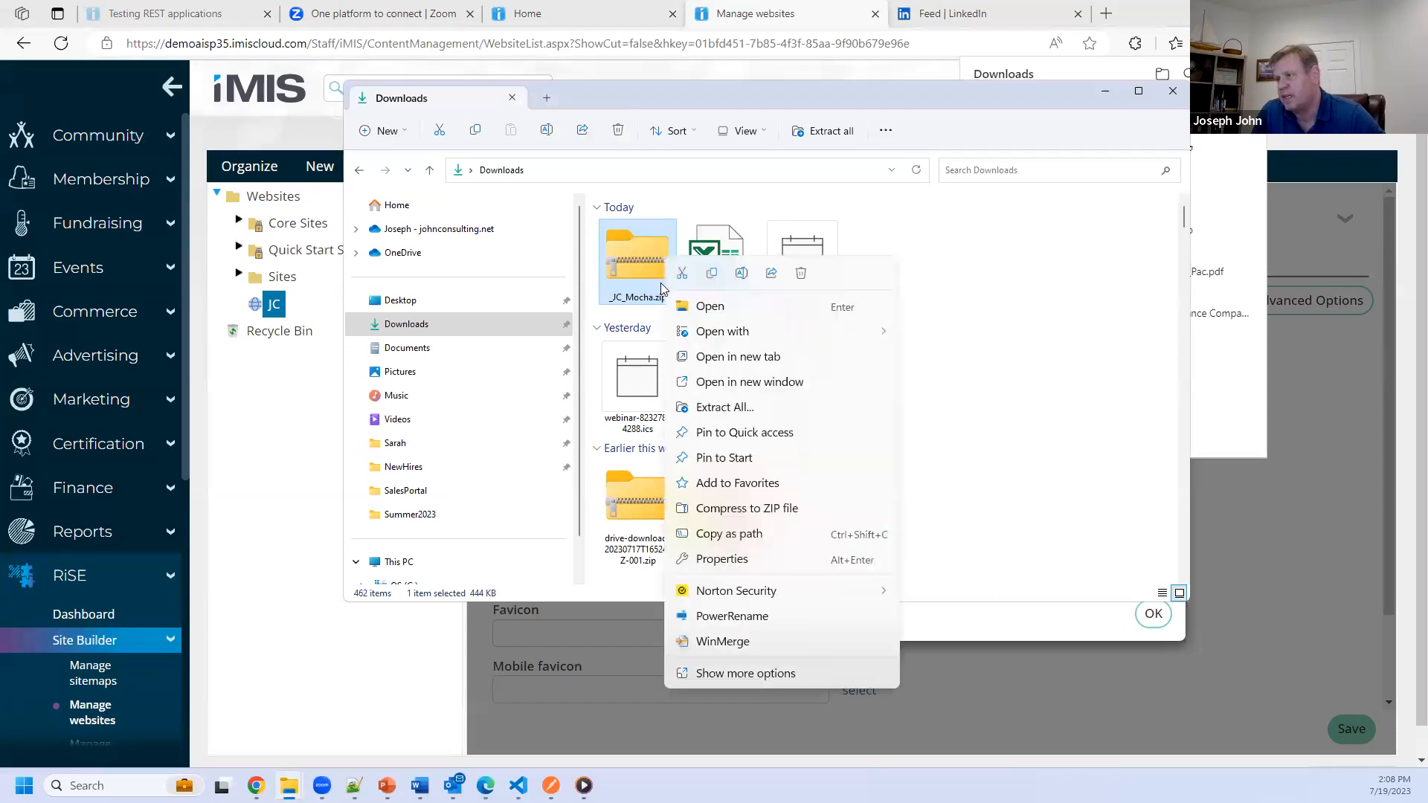
pyautogui.click(982, 335)
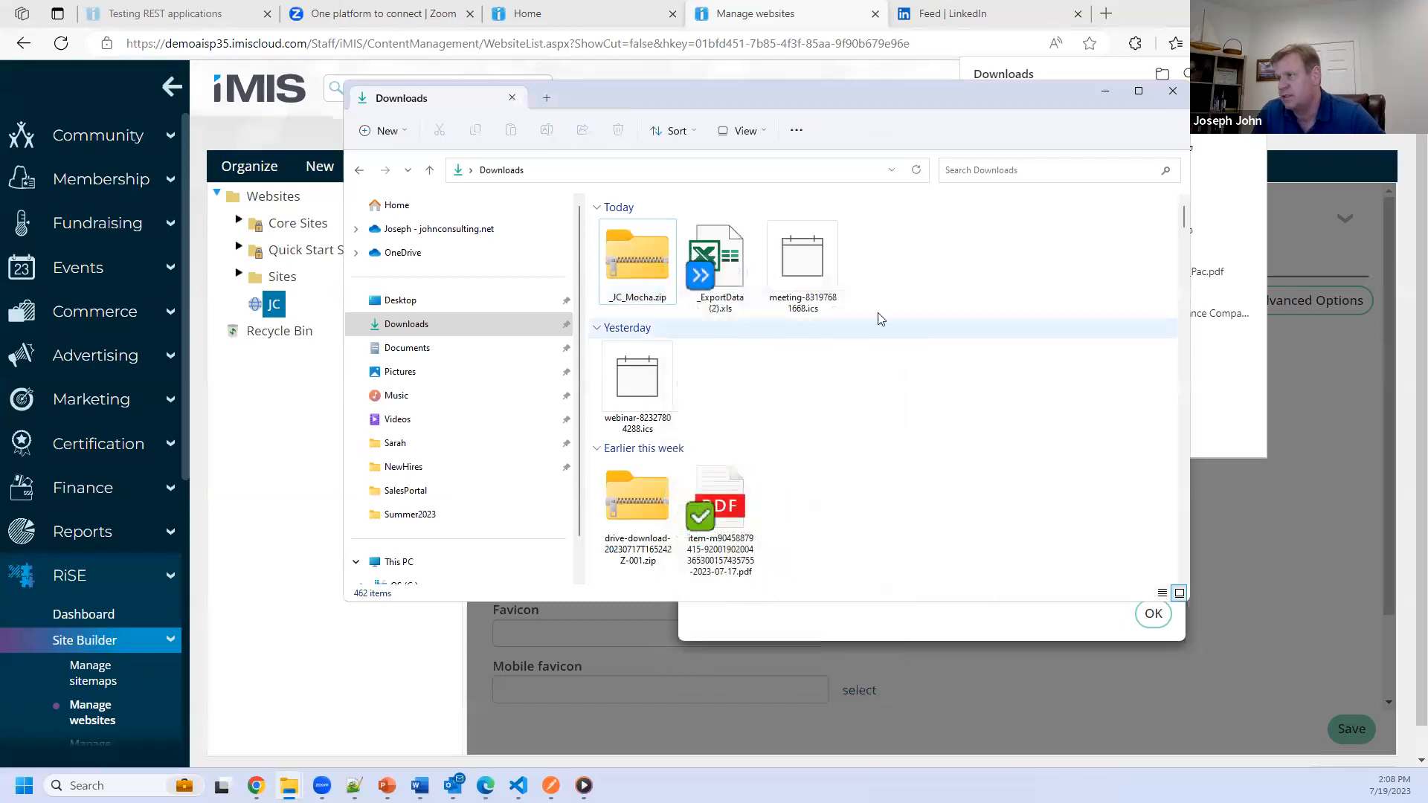
pyautogui.click(1103, 91)
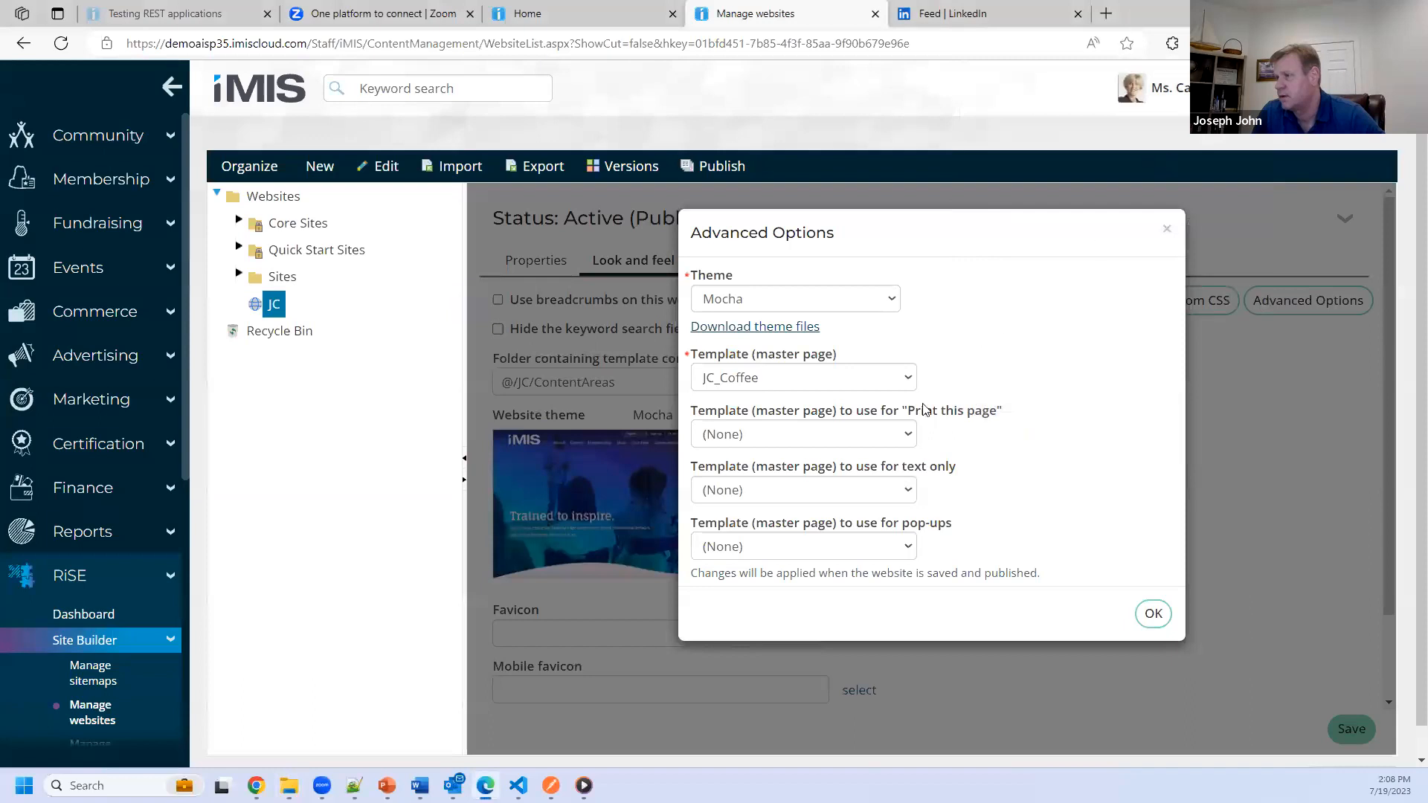
# Step: Download the Mocha theme files again and refresh the Downloads folder in File Explorer
pyautogui.click(721, 328)
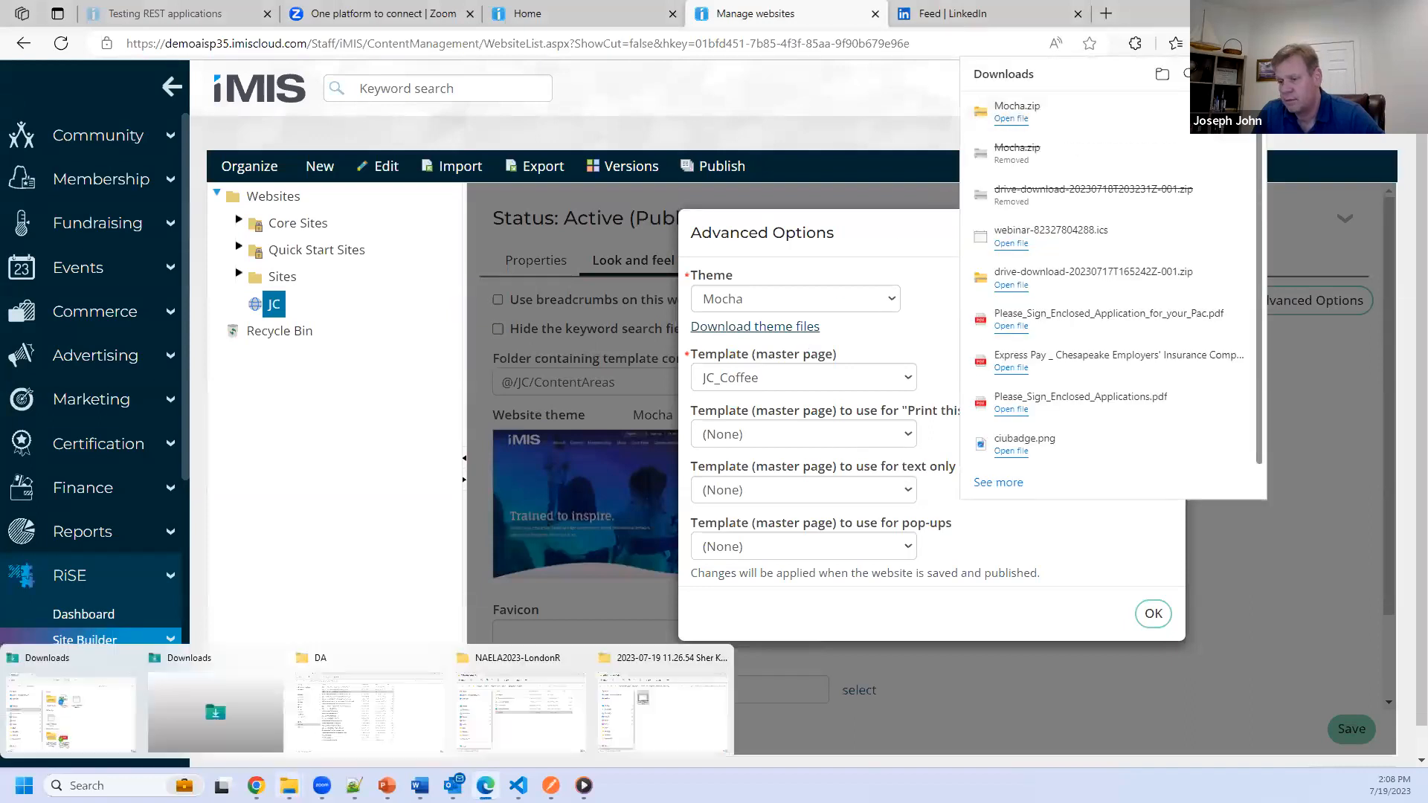
pyautogui.click(189, 747)
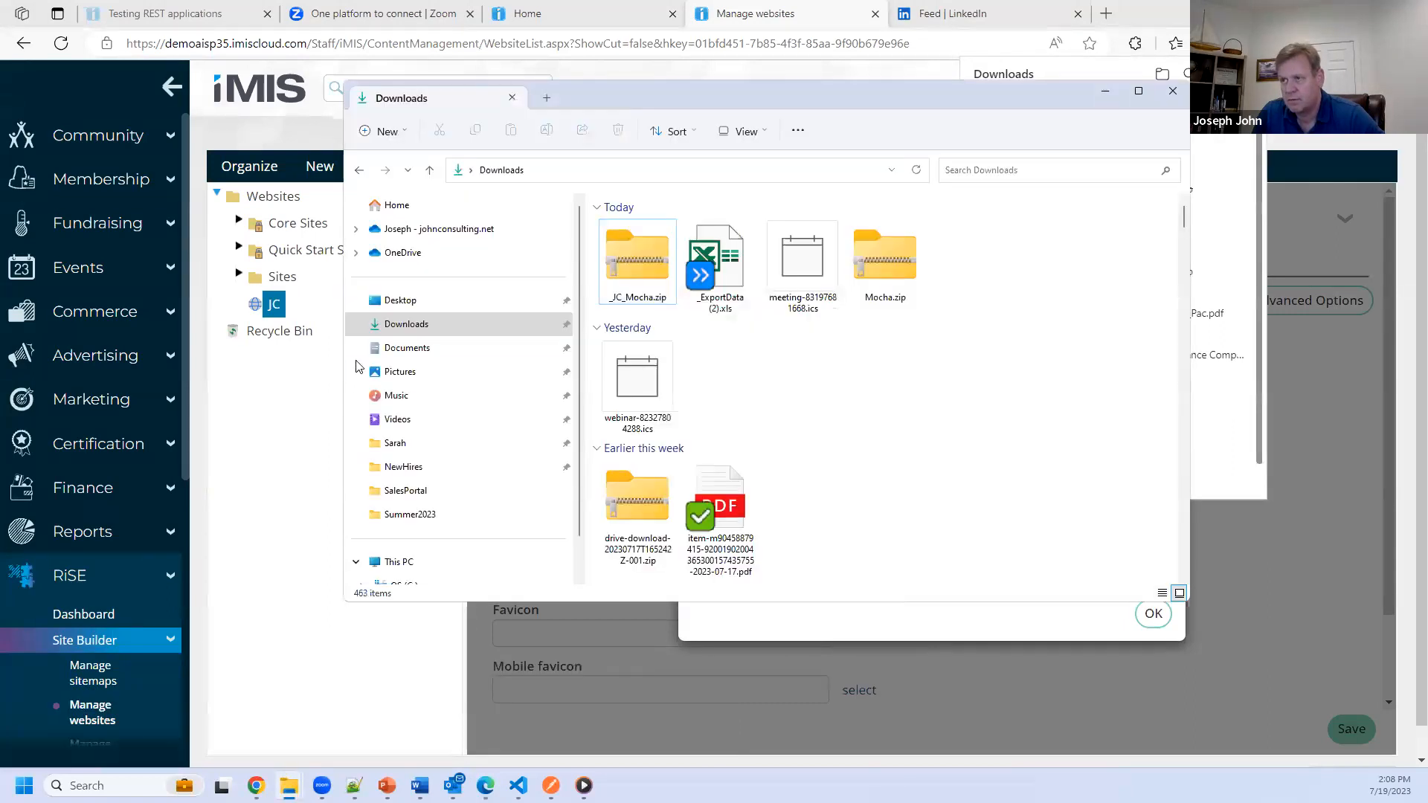
pyautogui.click(402, 325)
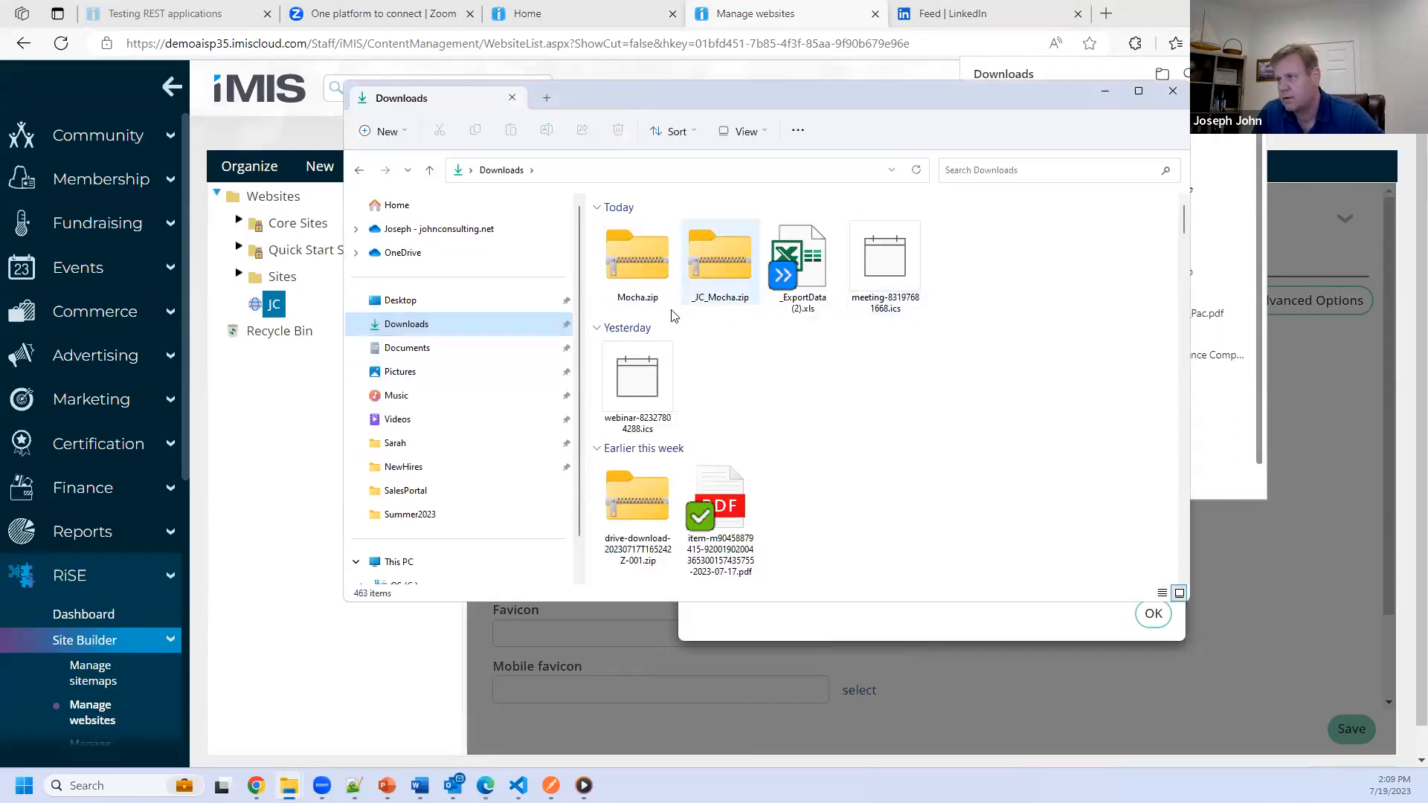
# Step: Rename the downloaded Mocha.zip archive as JC_Mocha.zip
pyautogui.rightClick(634, 263)
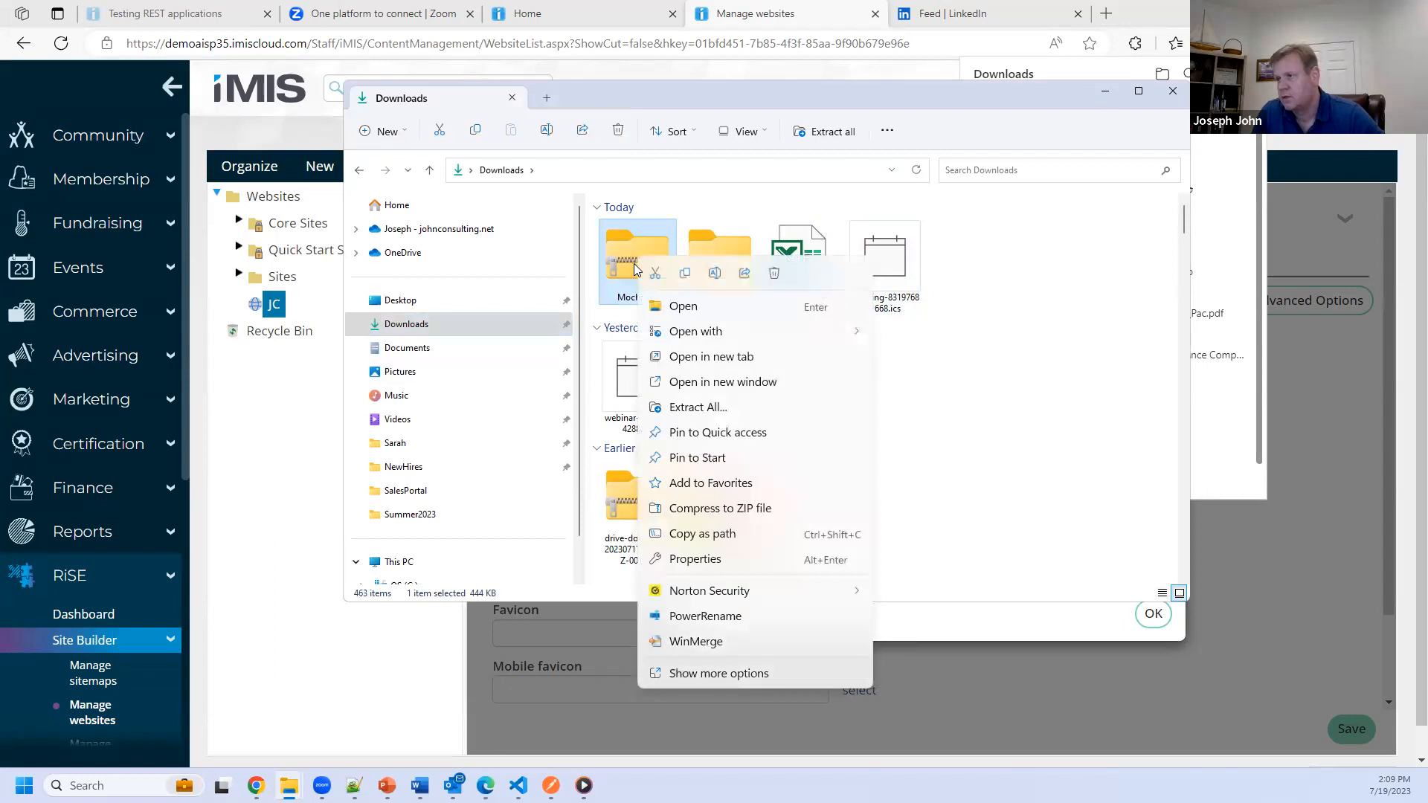
pyautogui.click(621, 273)
pyautogui.rightClick(620, 272)
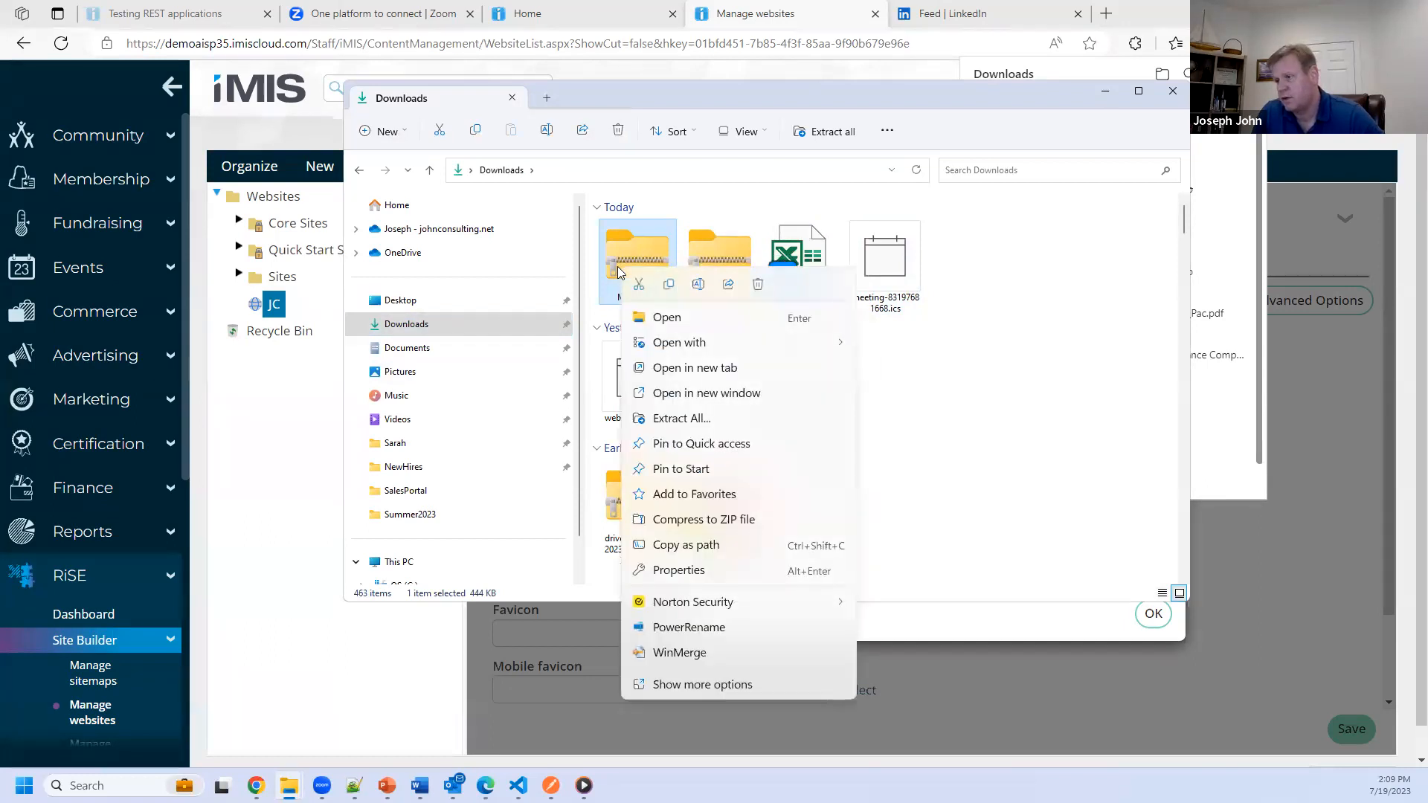
pyautogui.click(698, 286)
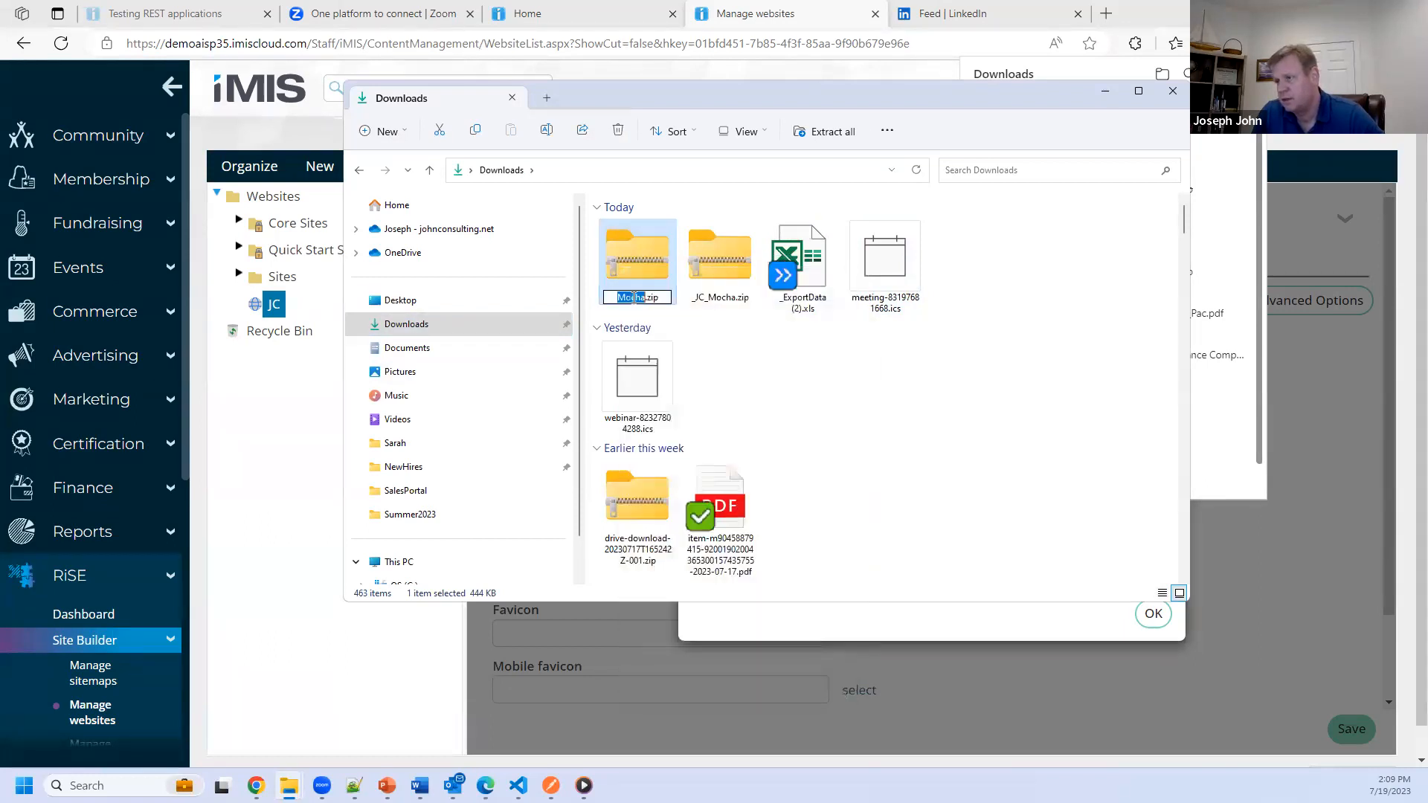
pyautogui.click(617, 296)
pyautogui.write('JC_')
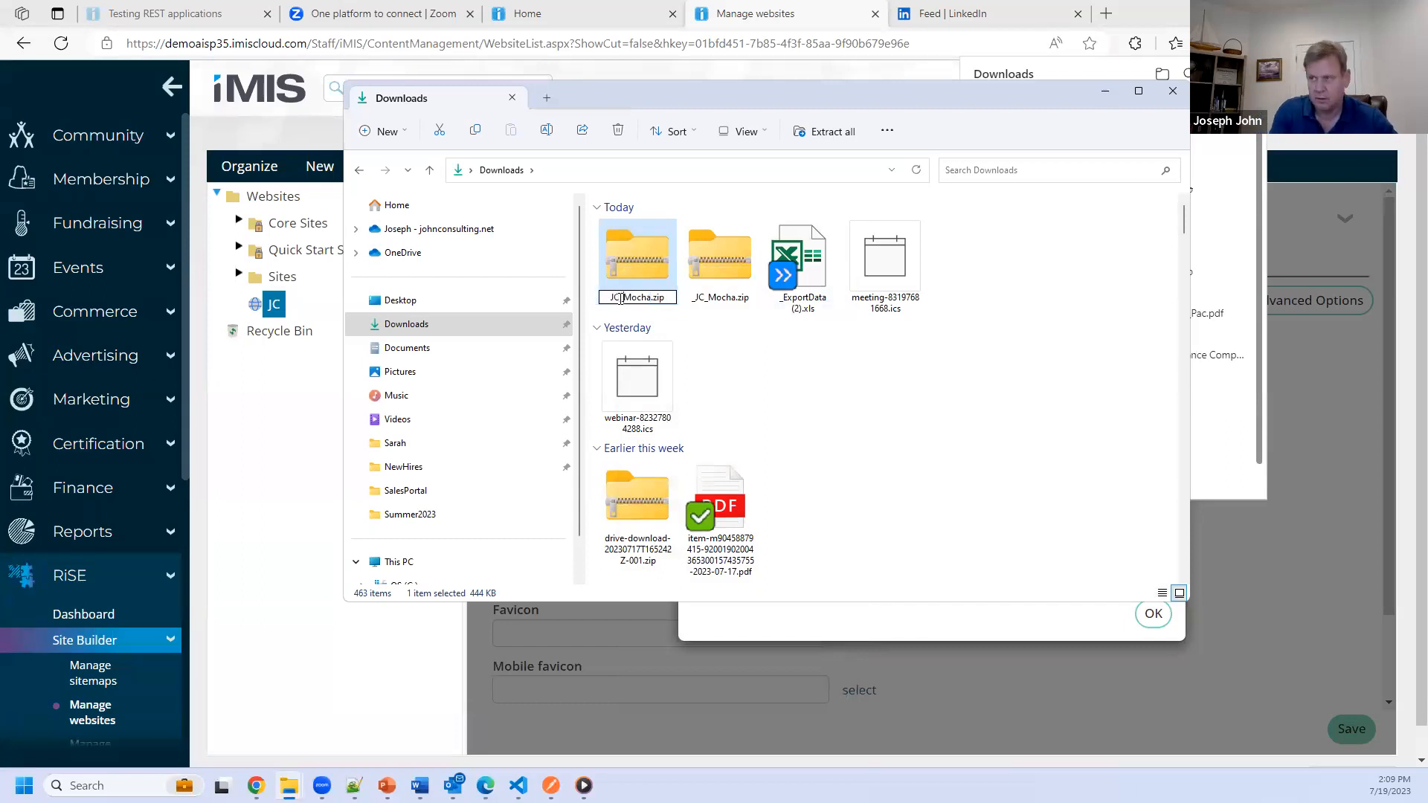
pyautogui.click(873, 399)
# Step: Extract JC_Mocha.zip into a JC_Mocha folder within Downloads
pyautogui.click(641, 277)
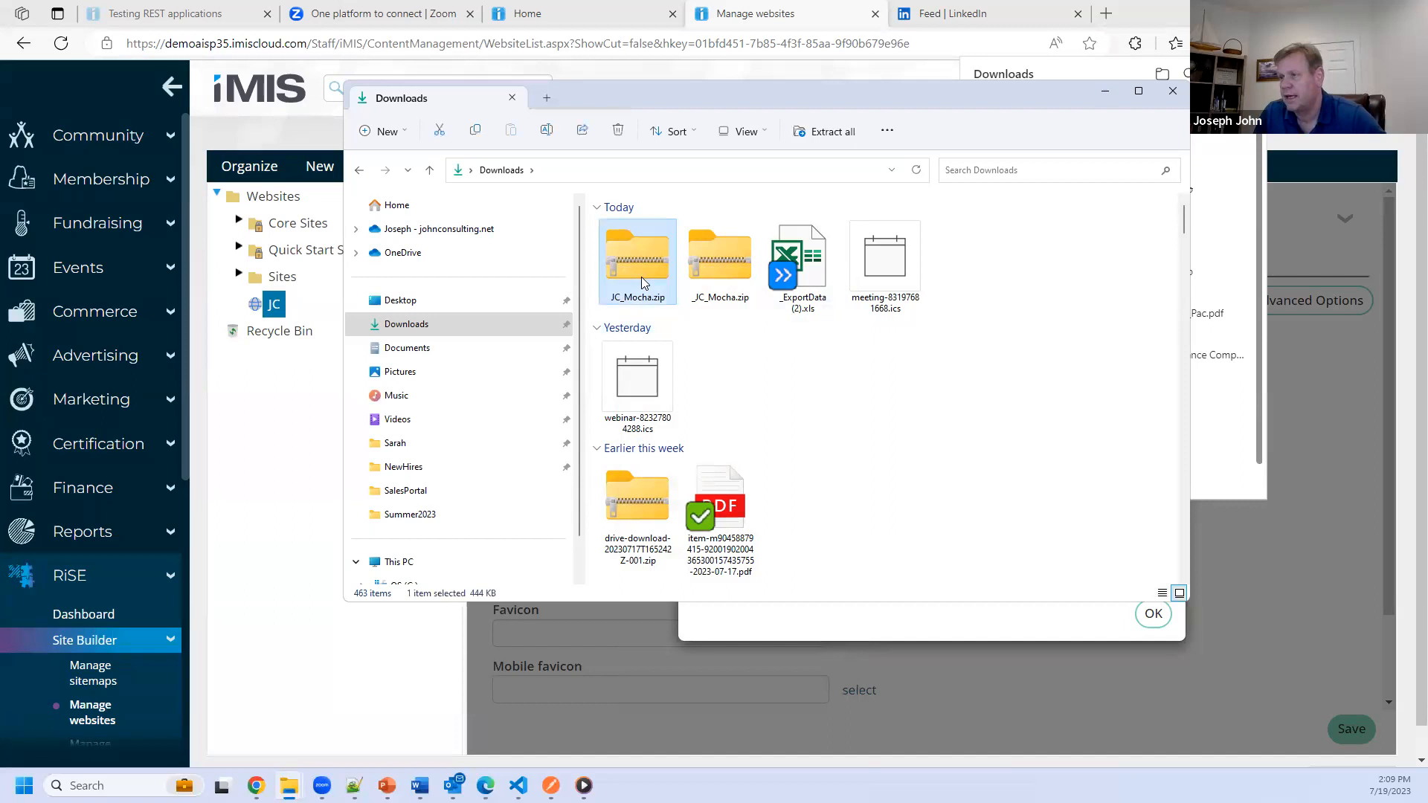
pyautogui.rightClick(641, 277)
pyautogui.click(678, 407)
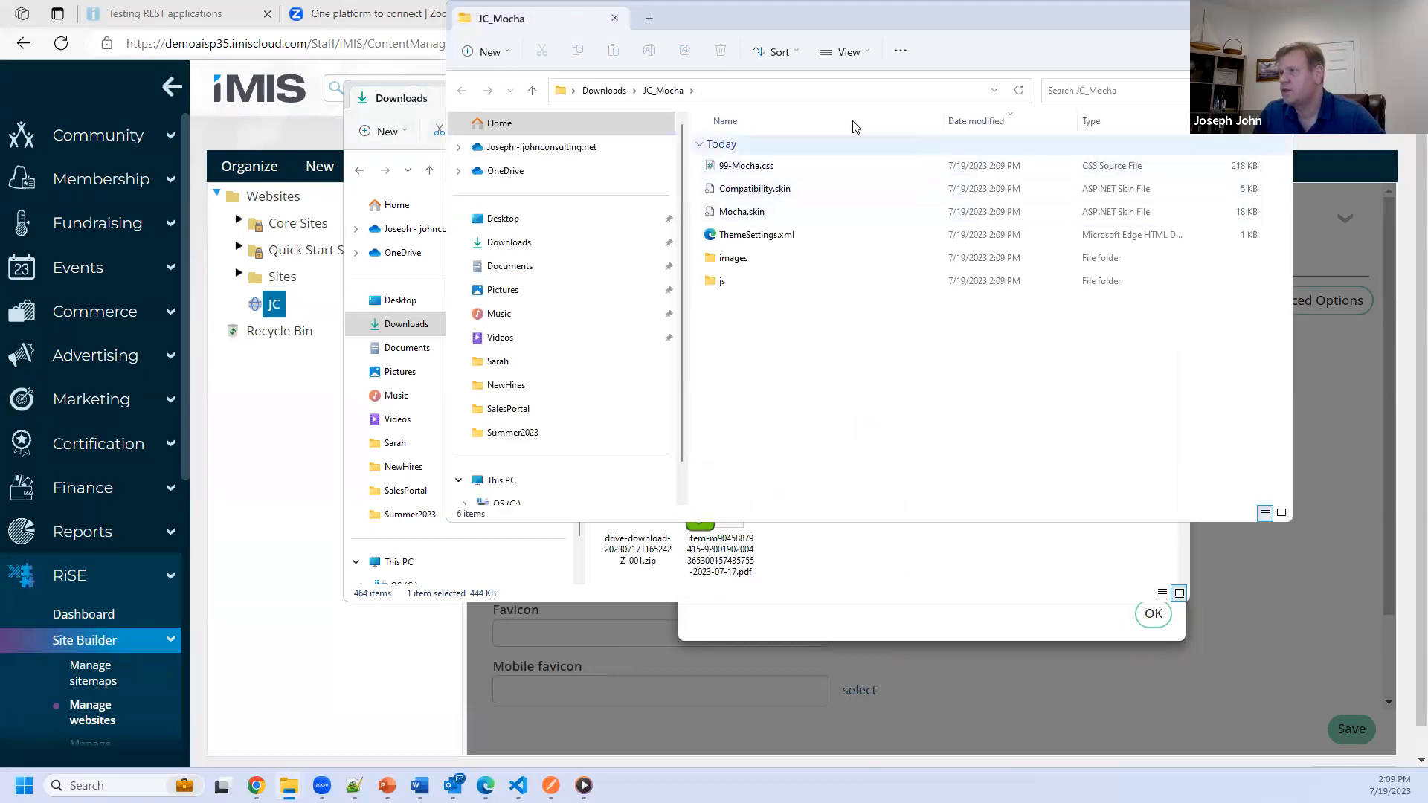
# Step: Sort the extracted JC_Mocha folder by name and look through its CSS file and images folder
pyautogui.click(827, 116)
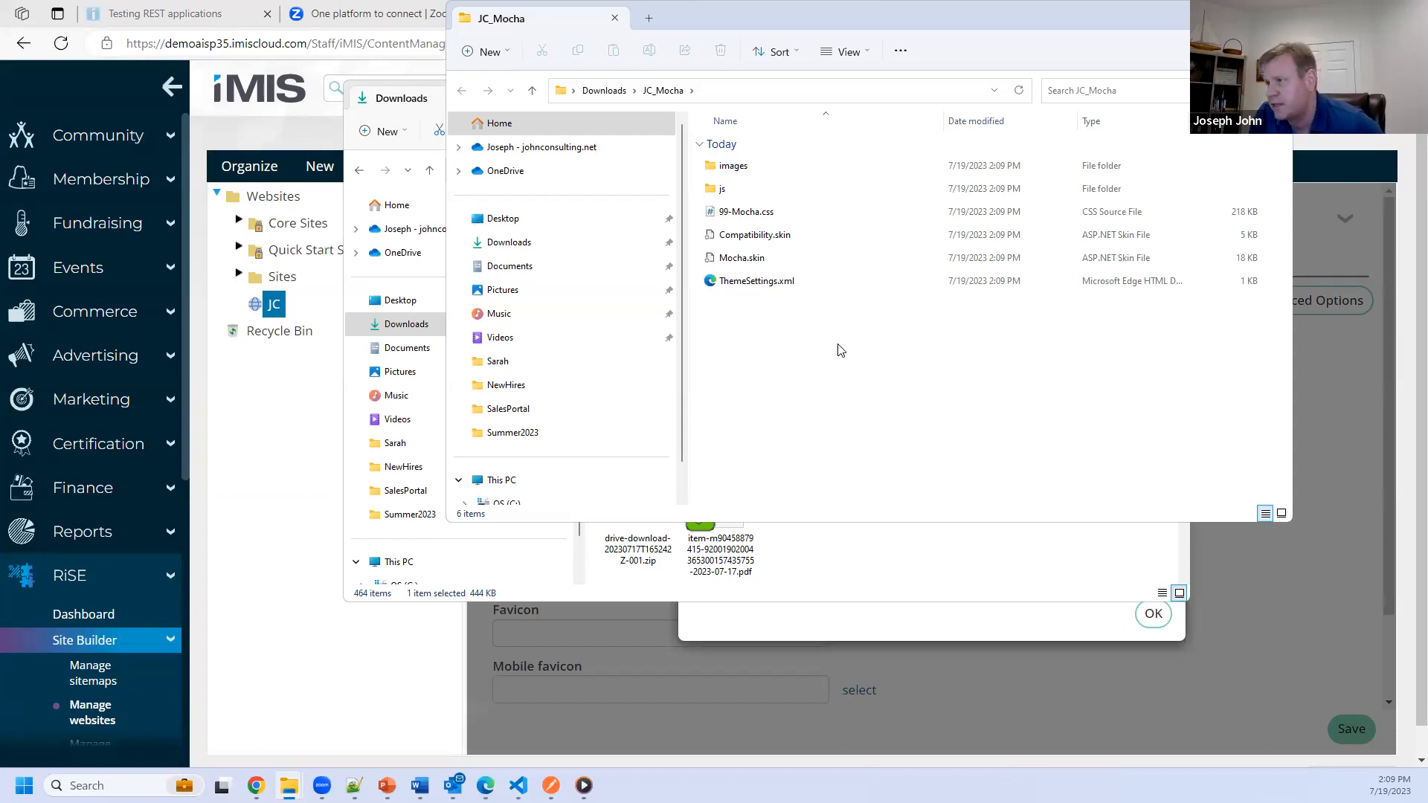
pyautogui.click(732, 212)
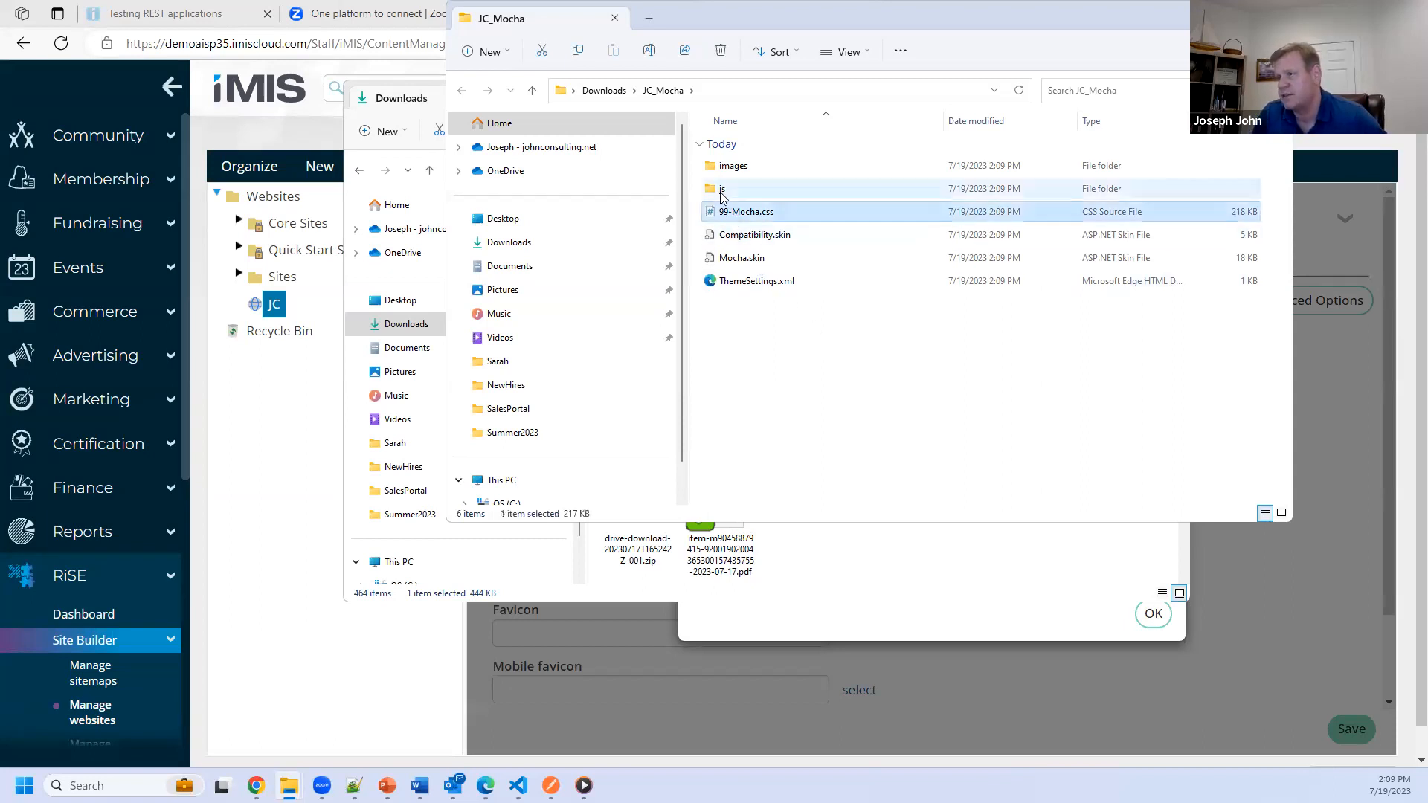
pyautogui.doubleClick(722, 166)
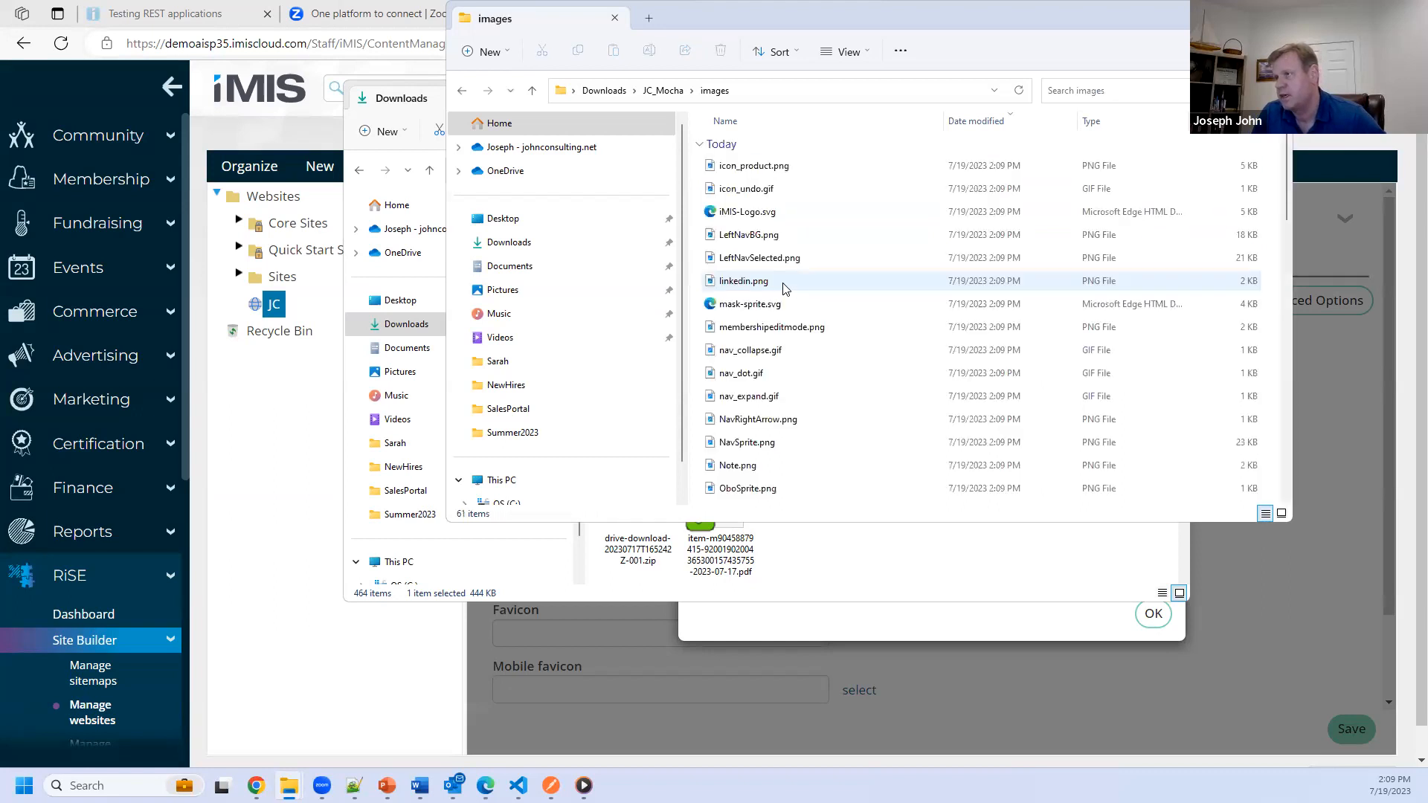
pyautogui.scroll(-5, 836, 310)
pyautogui.scroll(5, 833, 310)
pyautogui.scroll(-5, 831, 310)
pyautogui.scroll(5, 830, 310)
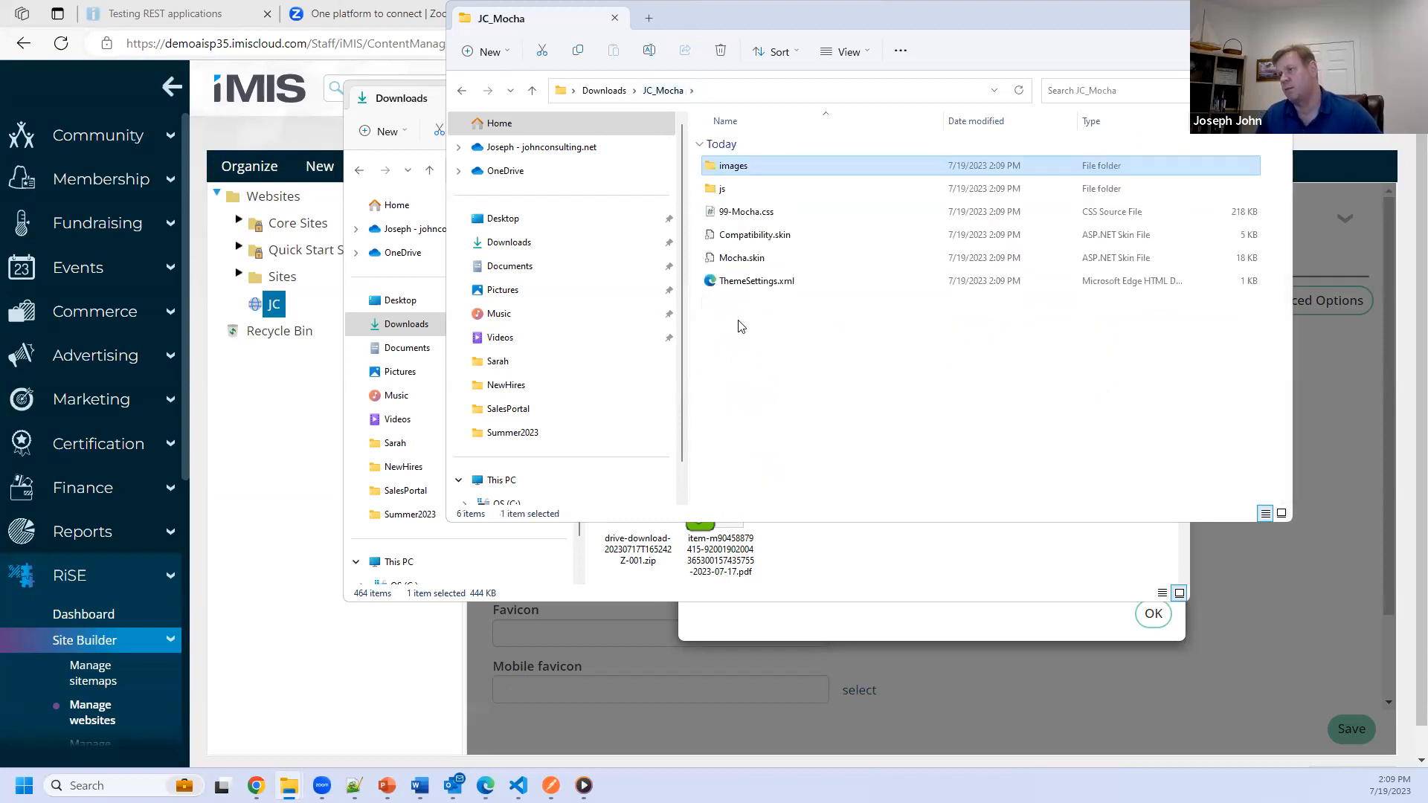
# Step: Try to create a new file in the JC_Mocha theme folder
pyautogui.rightClick(740, 327)
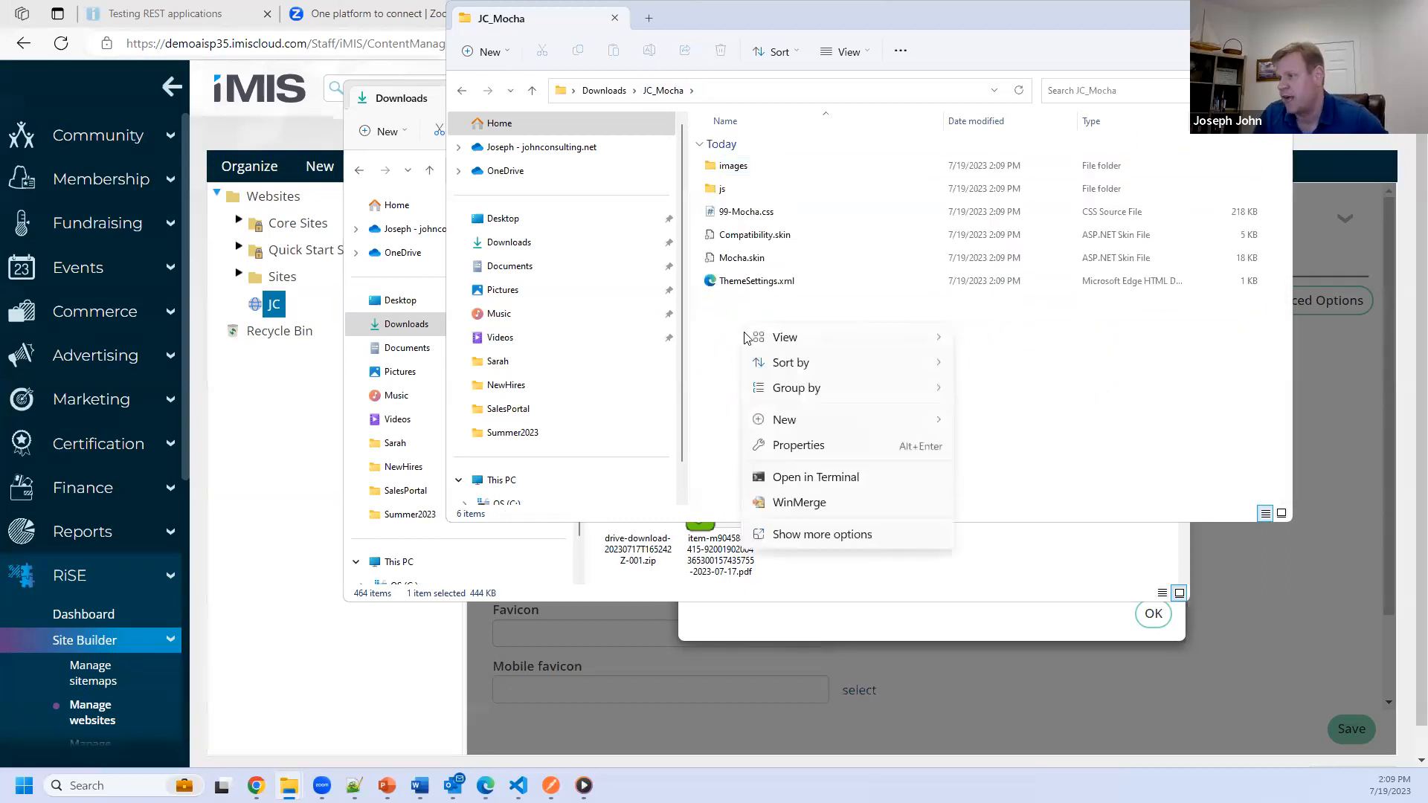
pyautogui.moveTo(793, 423)
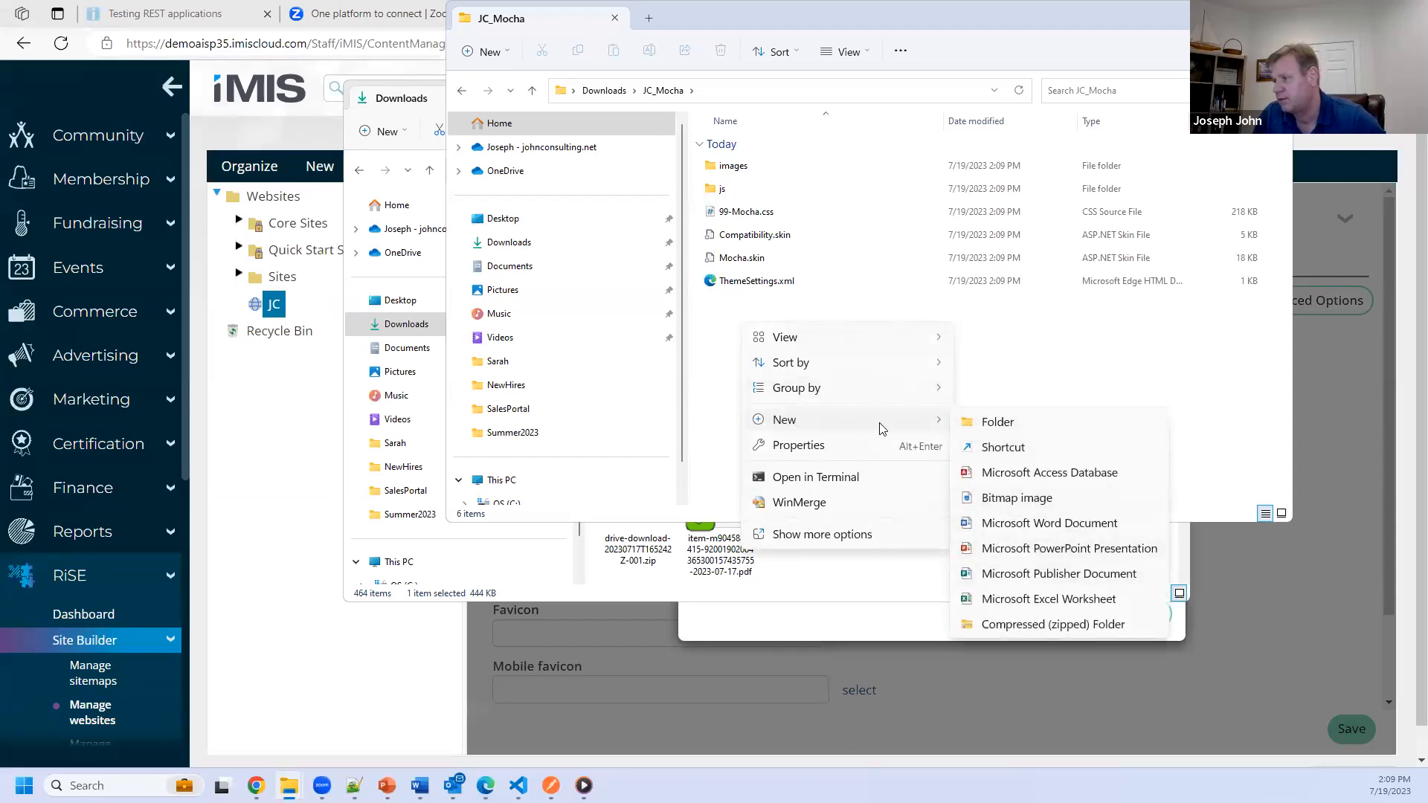
pyautogui.rightClick(737, 322)
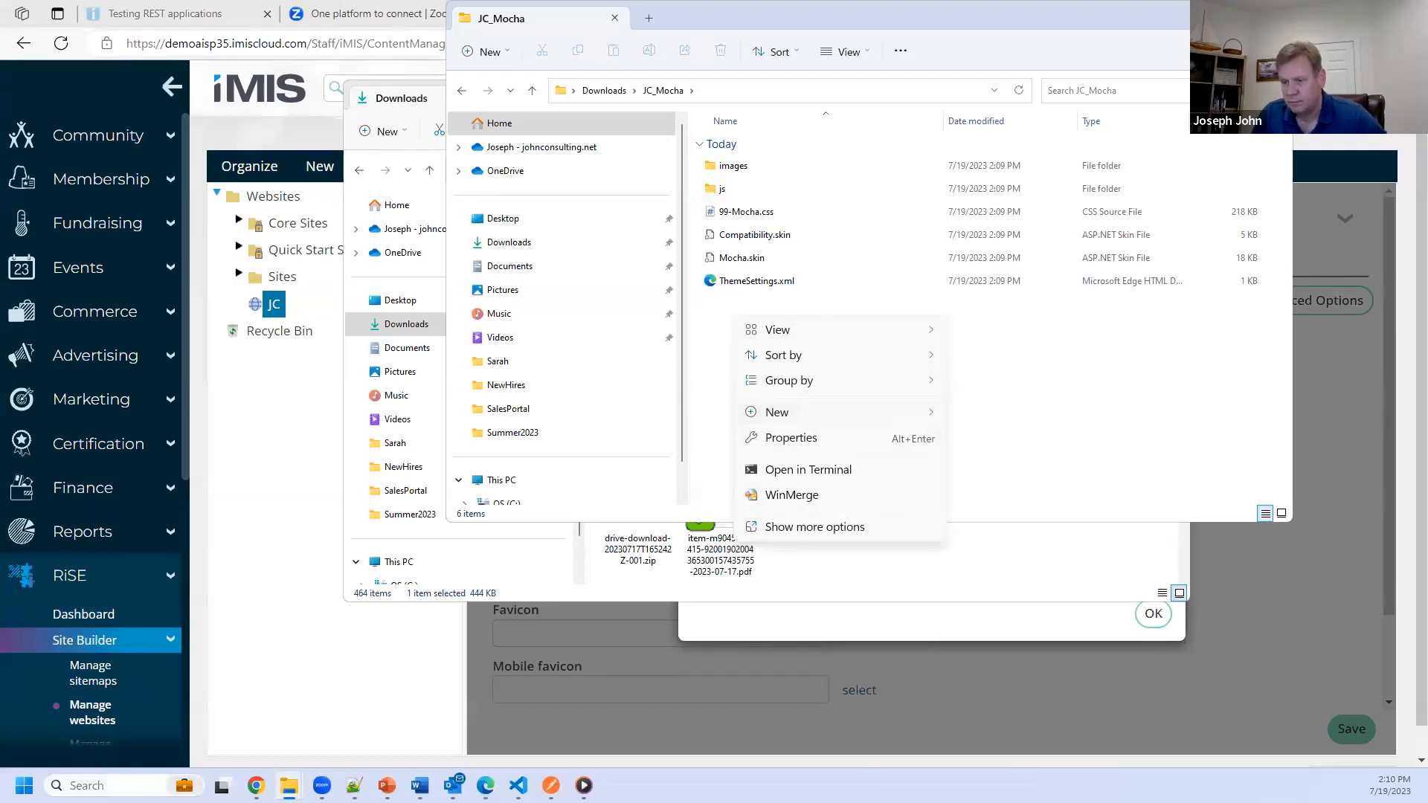
pyautogui.click(24, 785)
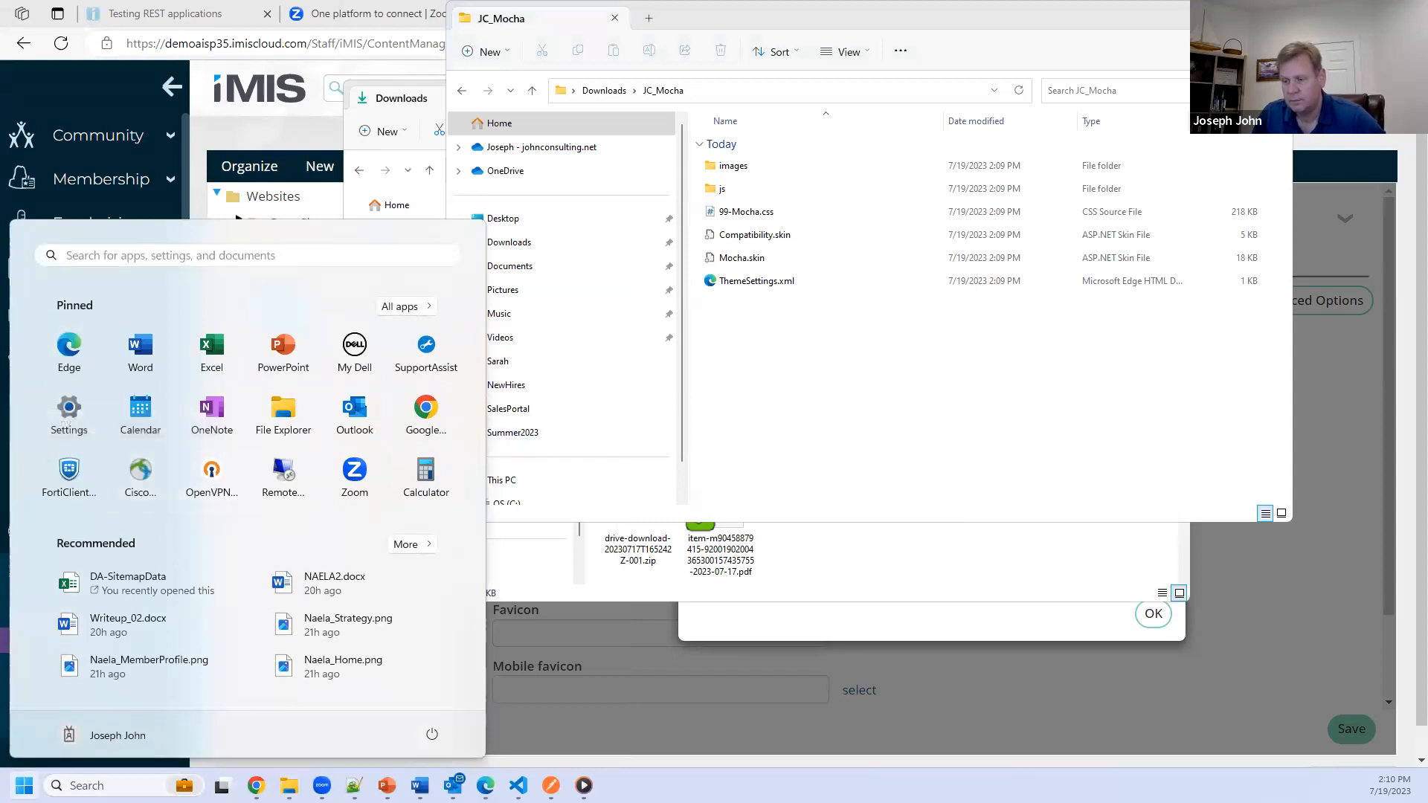
pyautogui.moveTo(256, 785)
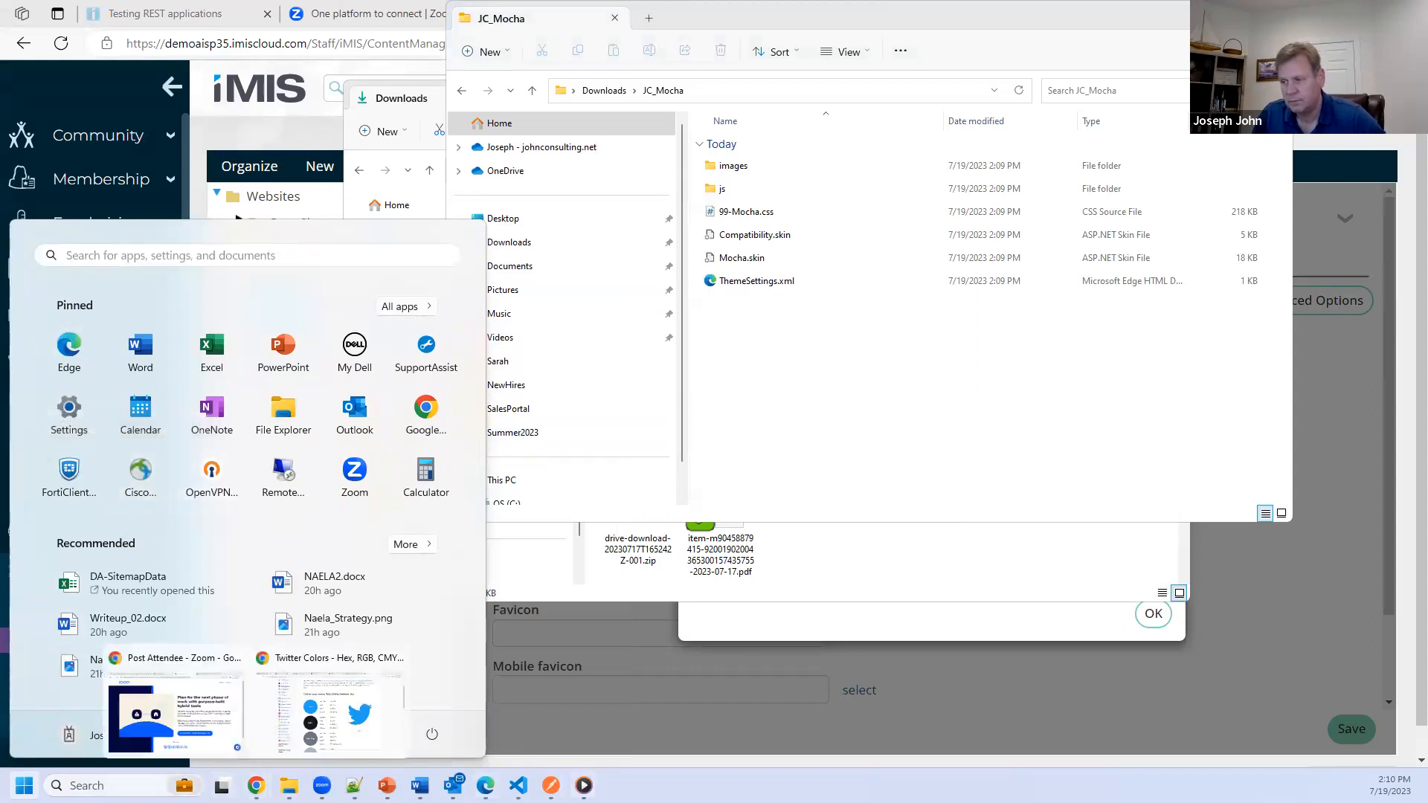
pyautogui.rightClick(647, 777)
pyautogui.click(815, 626)
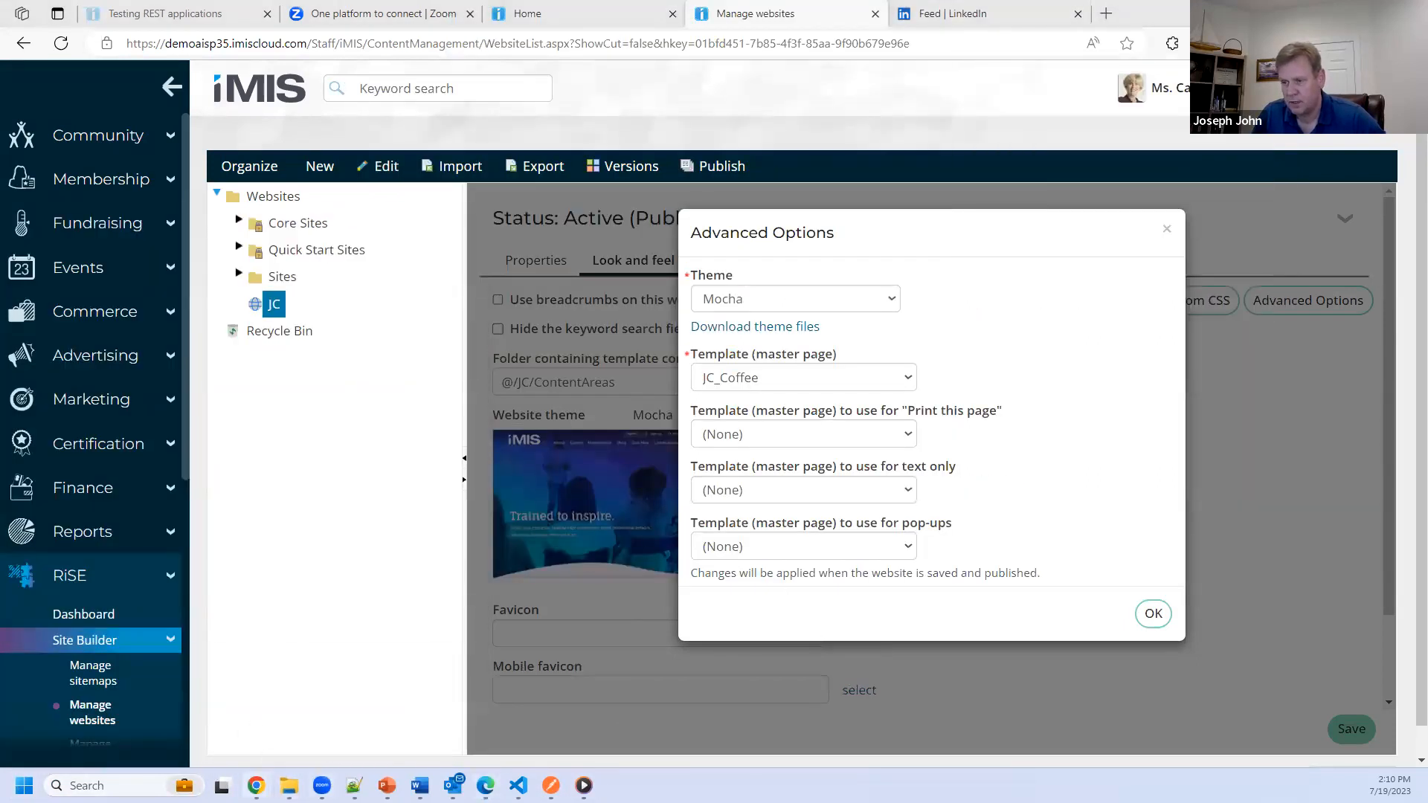
pyautogui.moveTo(289, 785)
pyautogui.click(300, 668)
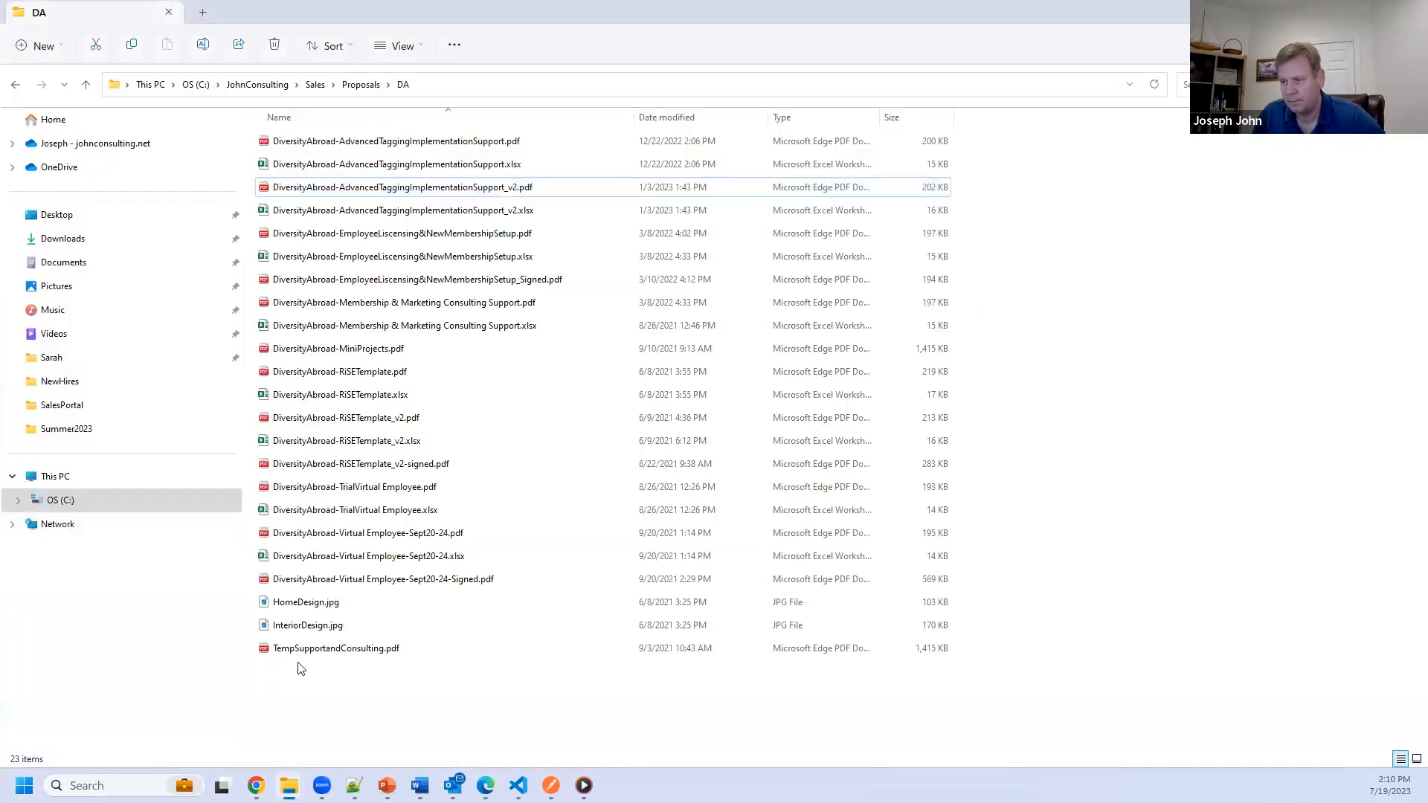
pyautogui.rightClick(300, 668)
pyautogui.moveTo(346, 573)
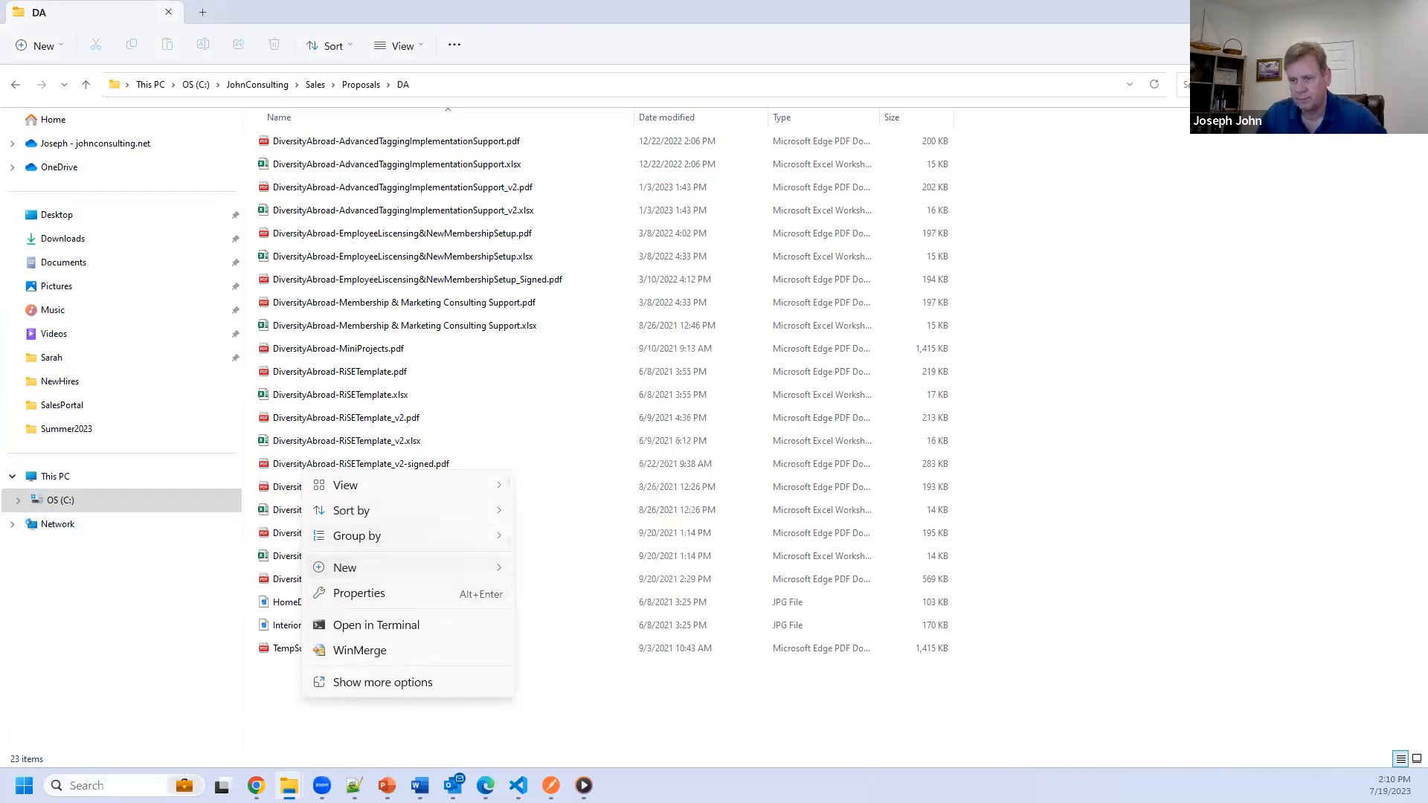
# Step: Switch to Notepad++, create a blank file and start saving it to the JC_Mocha folder in Downloads
pyautogui.click(123, 784)
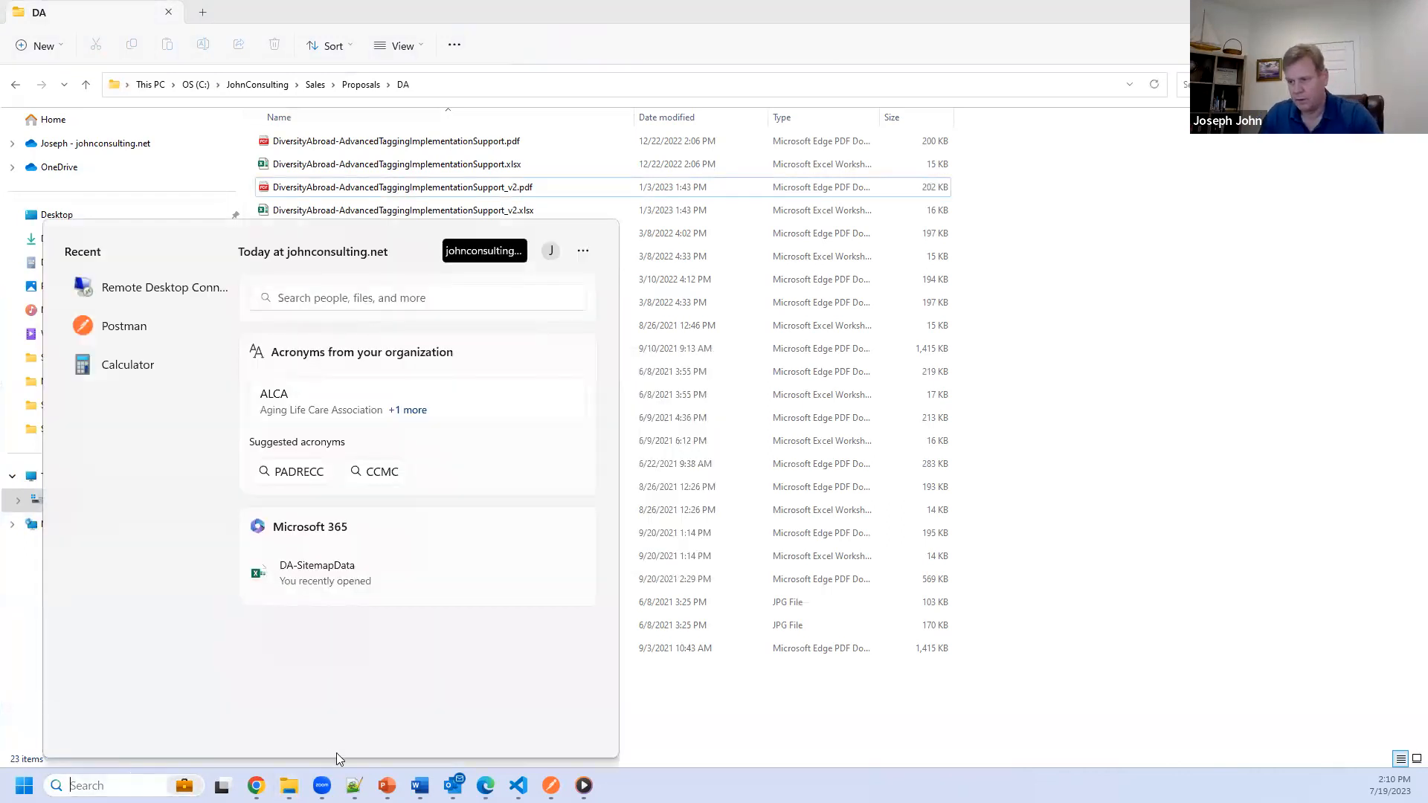
pyautogui.click(354, 783)
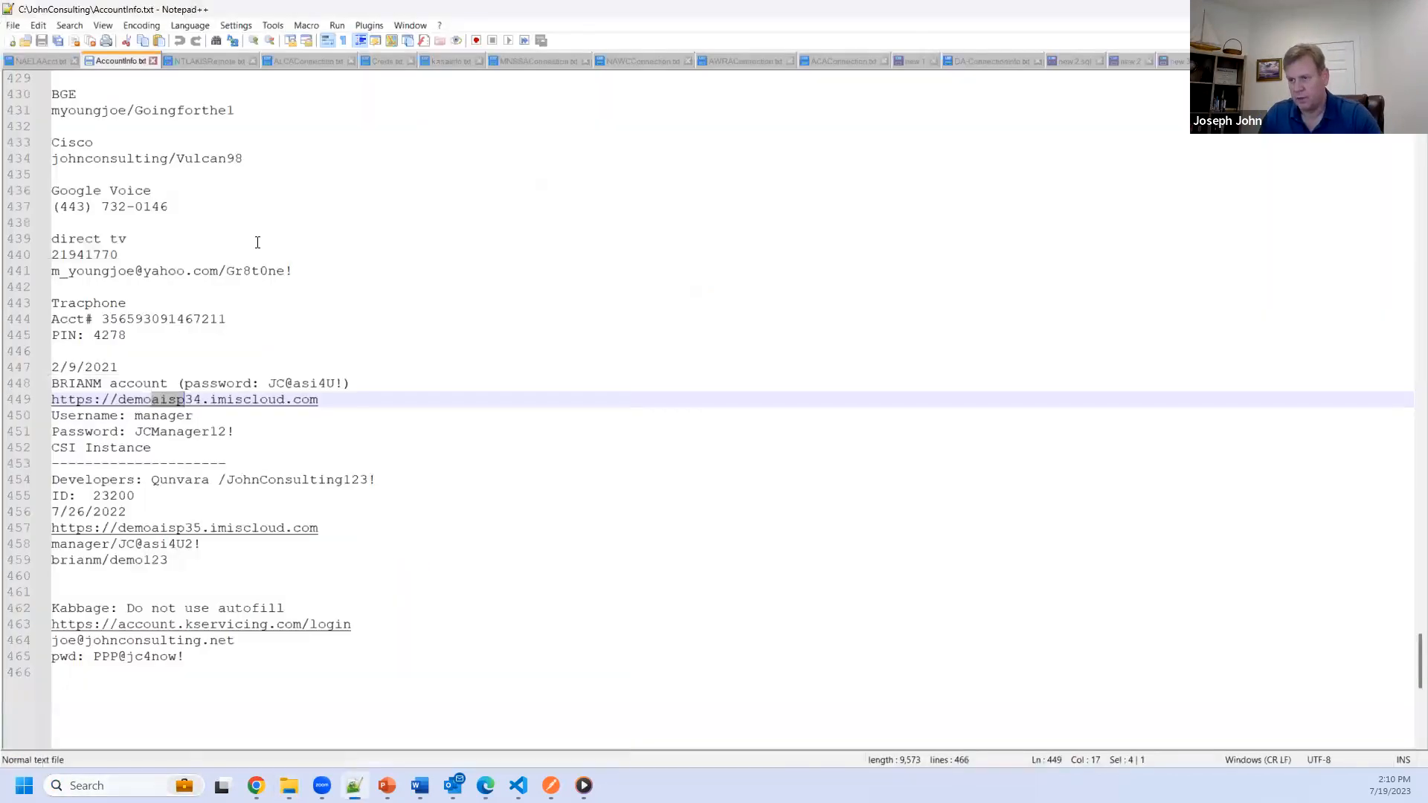
pyautogui.hotkey('ctrl', 'n')
pyautogui.click(15, 26)
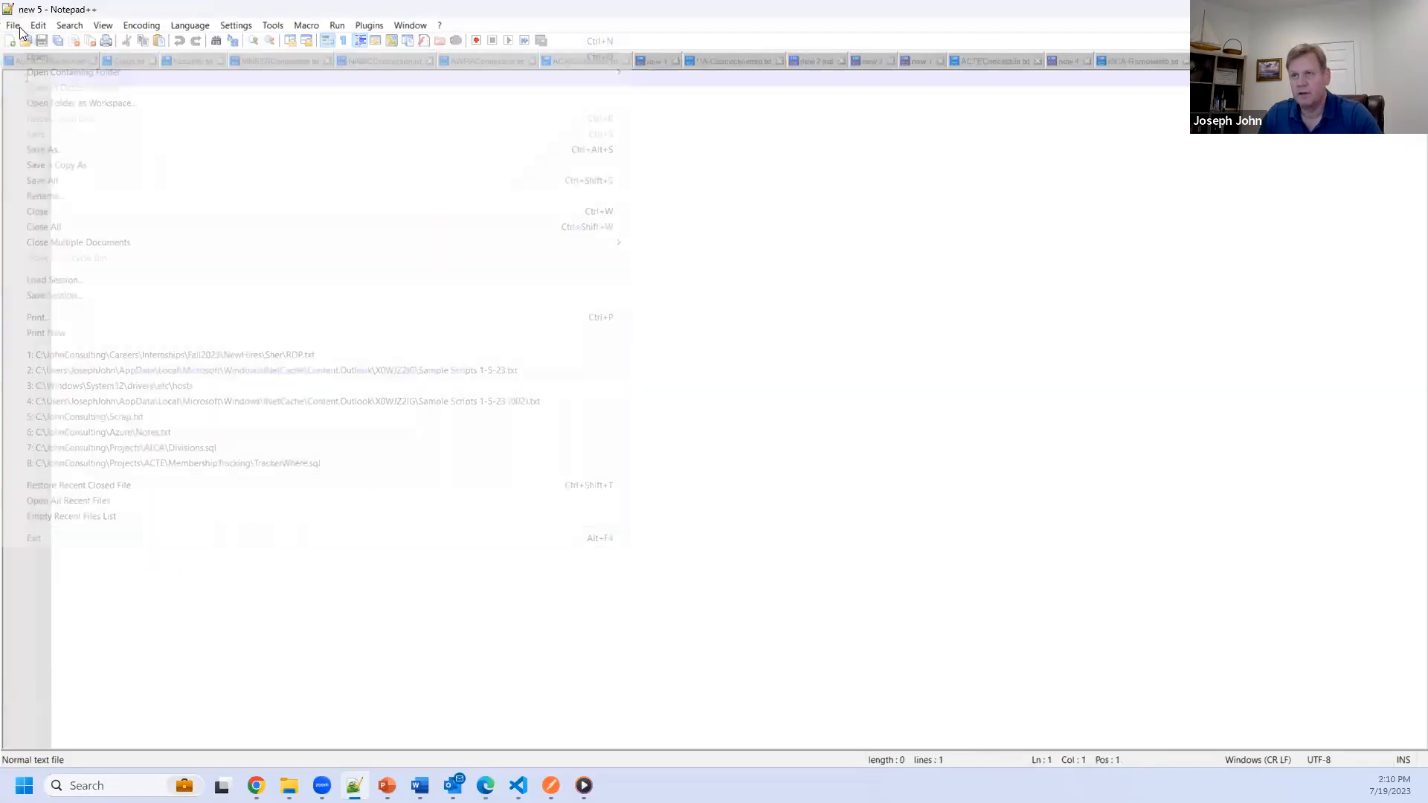
pyautogui.click(43, 153)
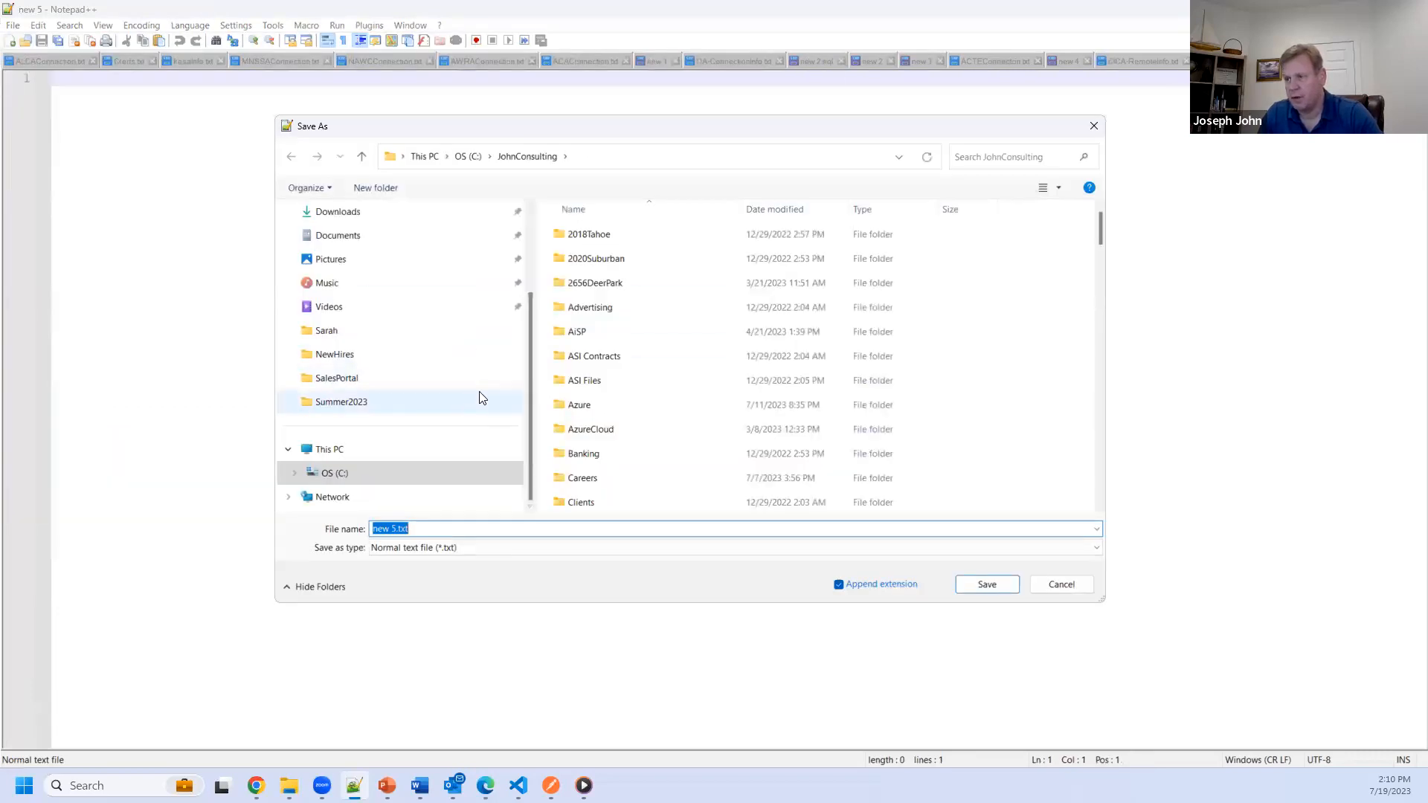
pyautogui.click(376, 336)
pyautogui.click(577, 289)
pyautogui.doubleClick(577, 290)
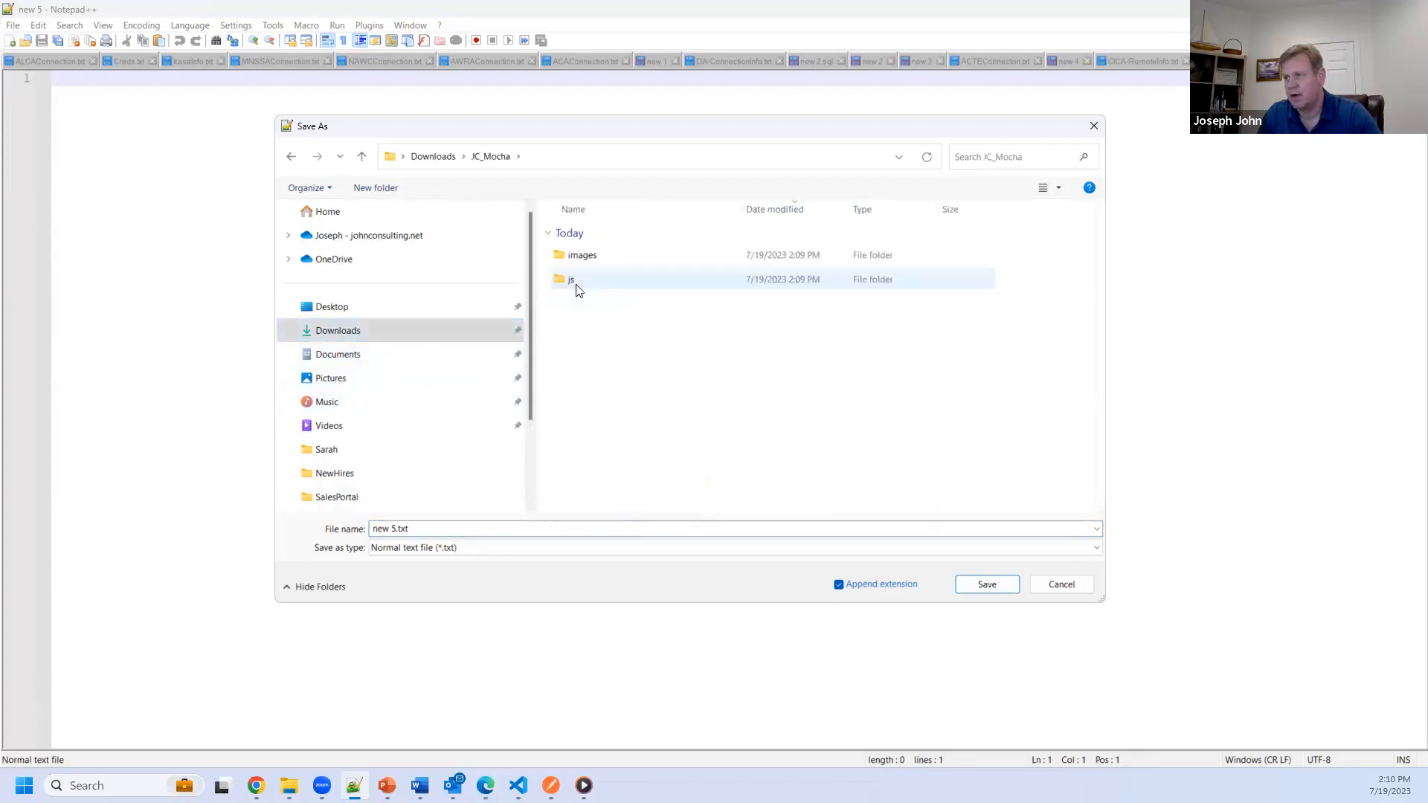
# Step: Save the blank file as a Cascade Style Sheets file named zzJC
pyautogui.click(437, 547)
pyautogui.scroll(-5, 427, 409)
pyautogui.scroll(5, 426, 407)
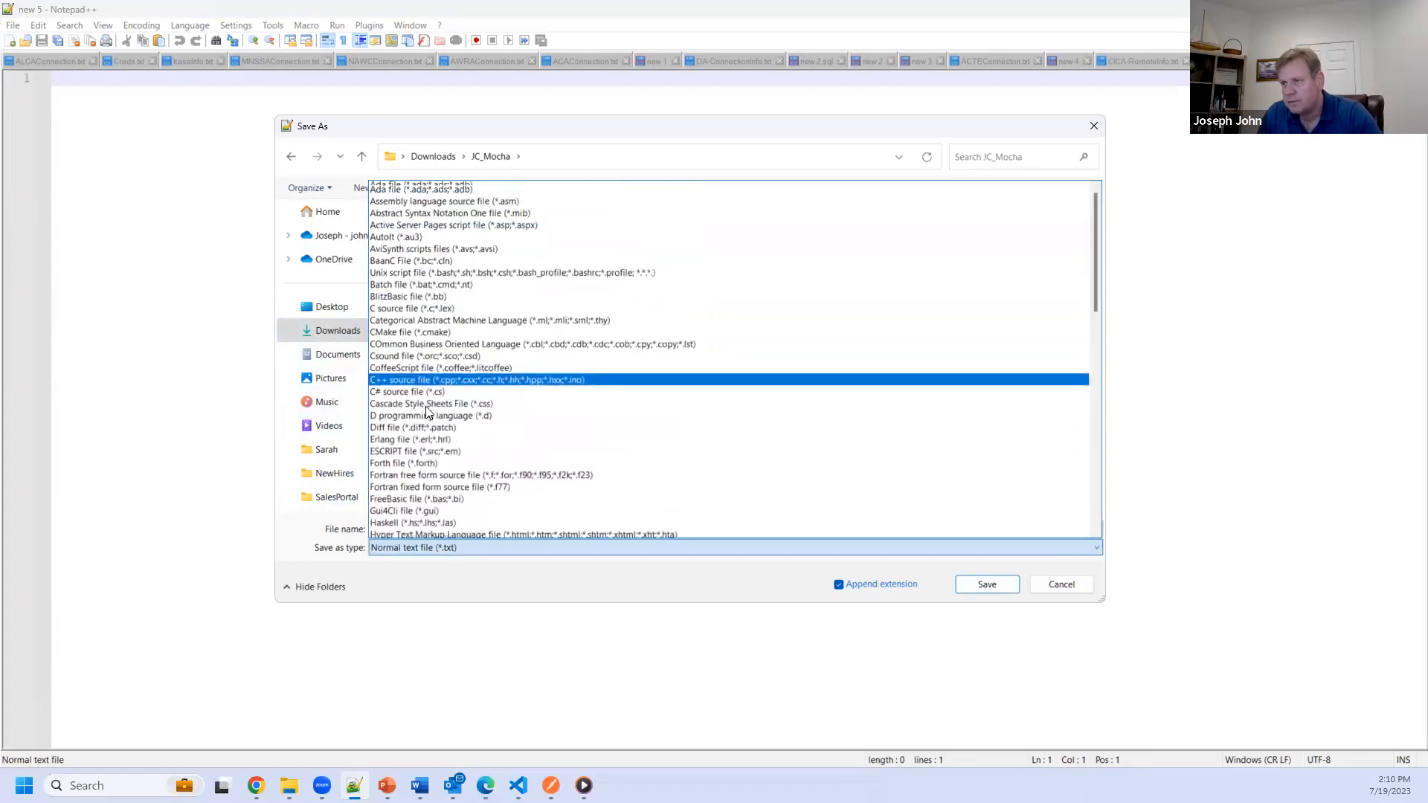
pyautogui.scroll(1, 426, 406)
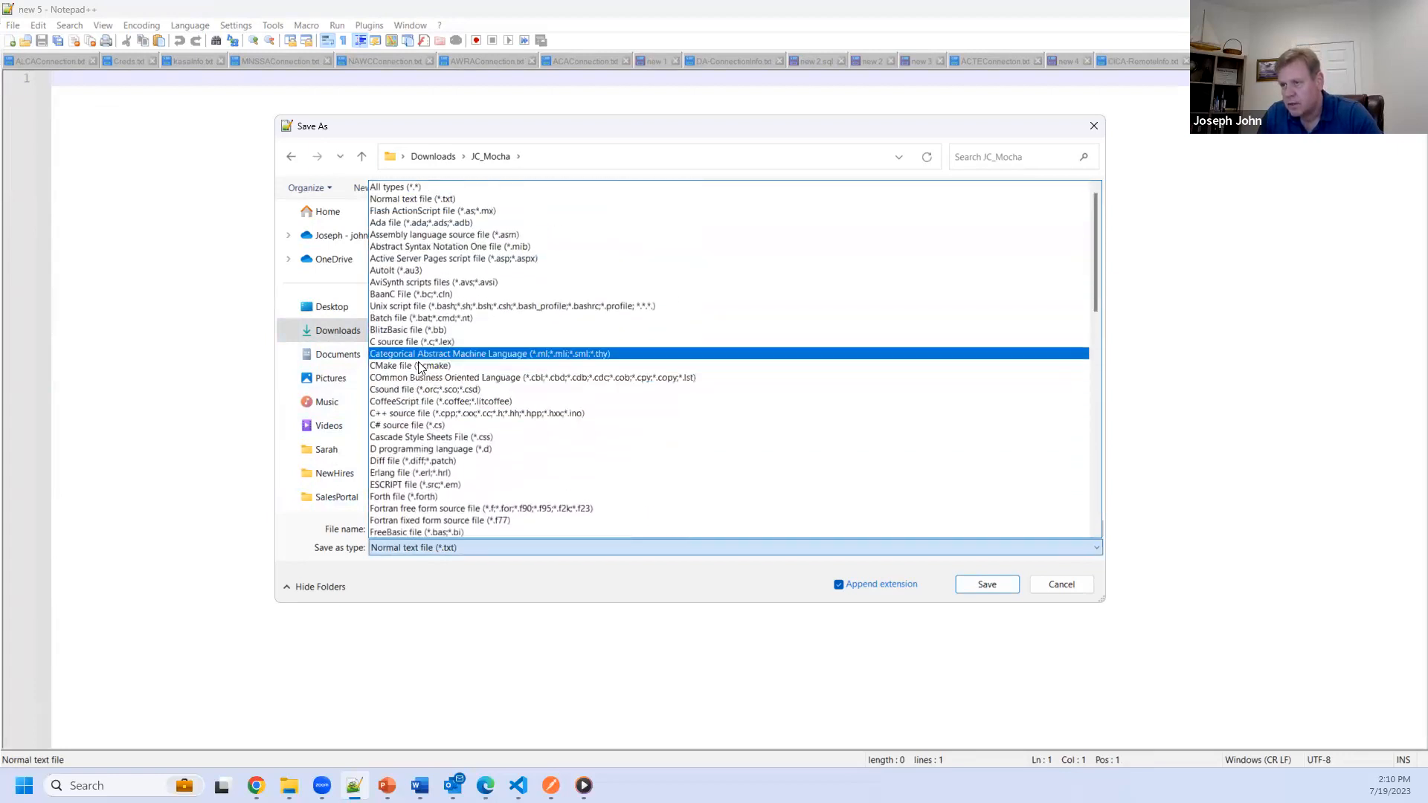
pyautogui.click(423, 437)
pyautogui.click(422, 529)
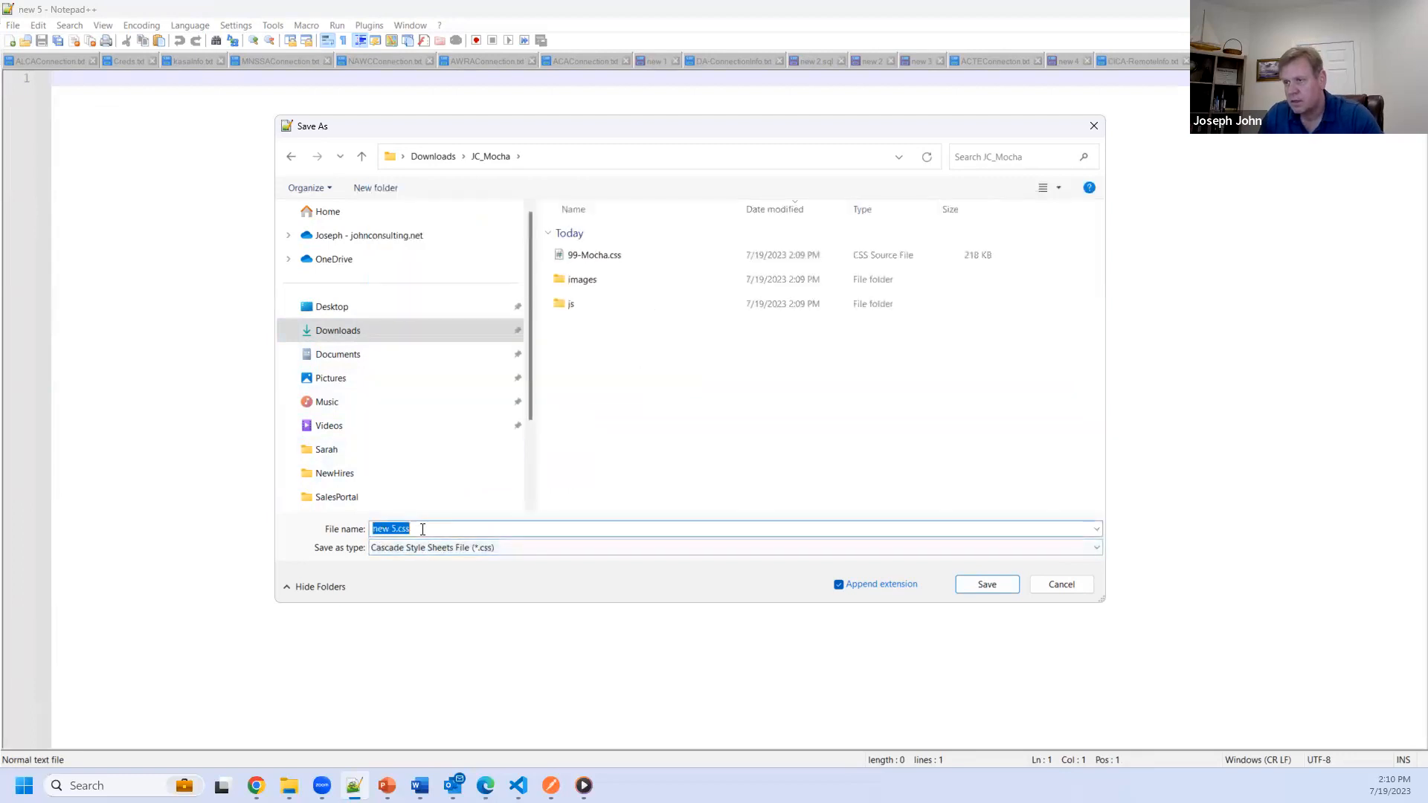
pyautogui.write('jc')
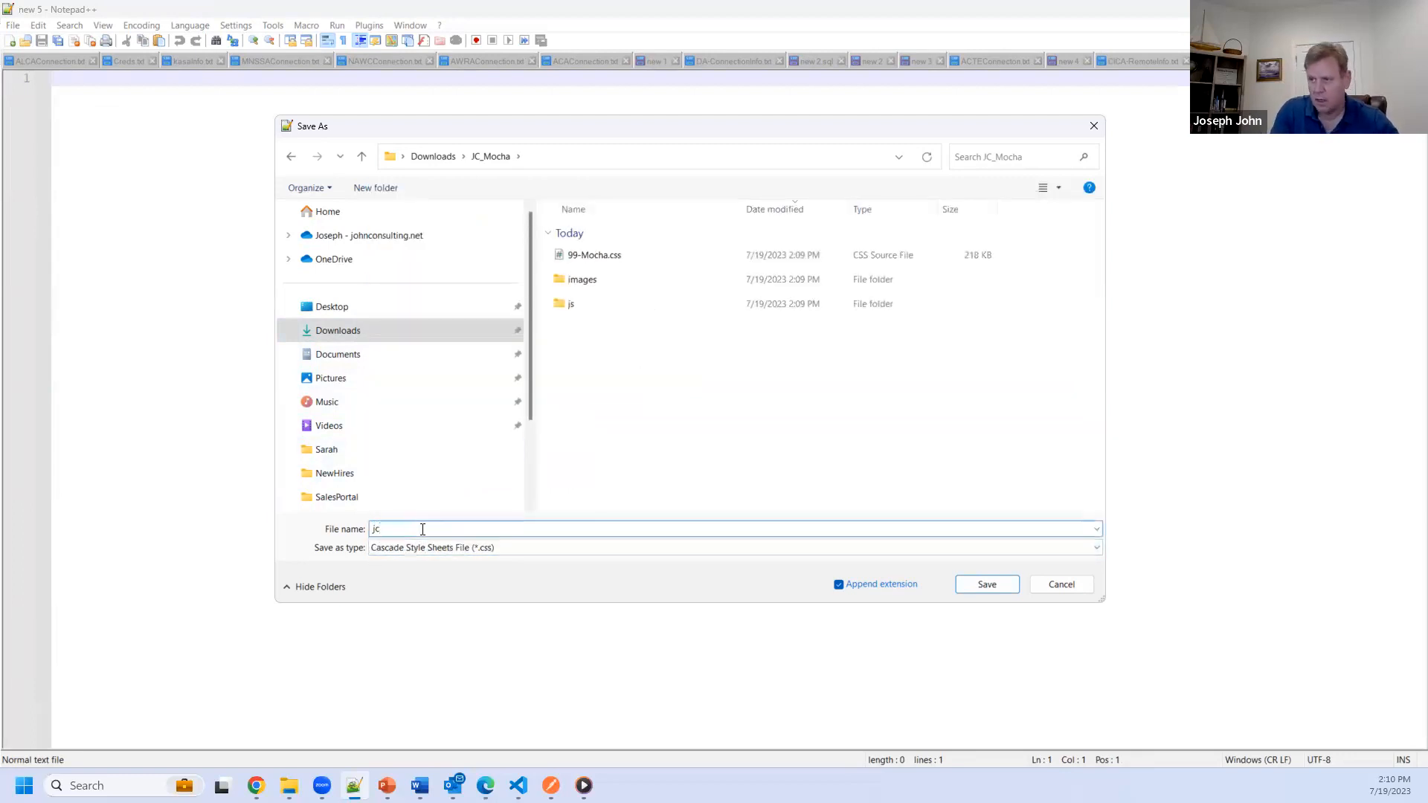
pyautogui.press('BackSpace')
pyautogui.press('BackSpace')
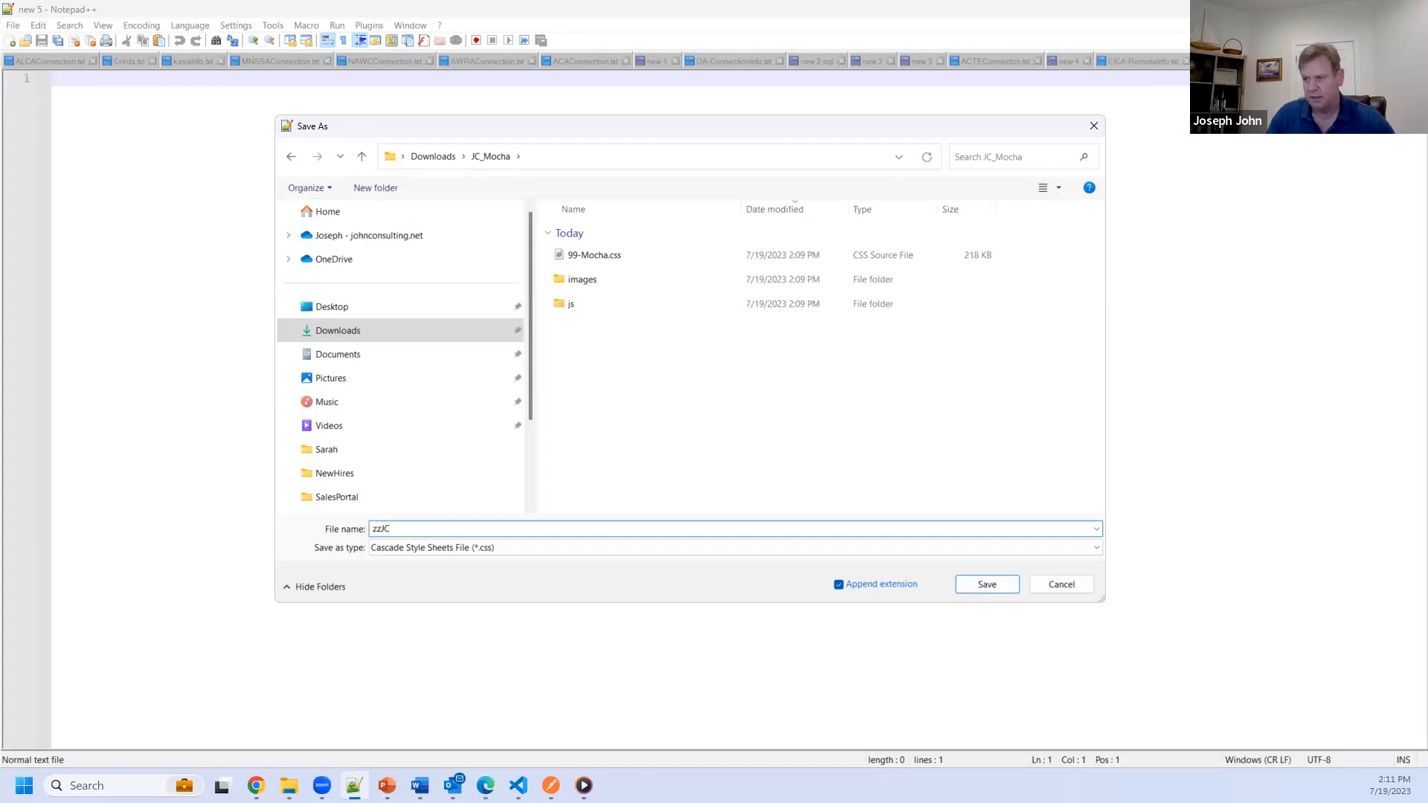
pyautogui.click(960, 585)
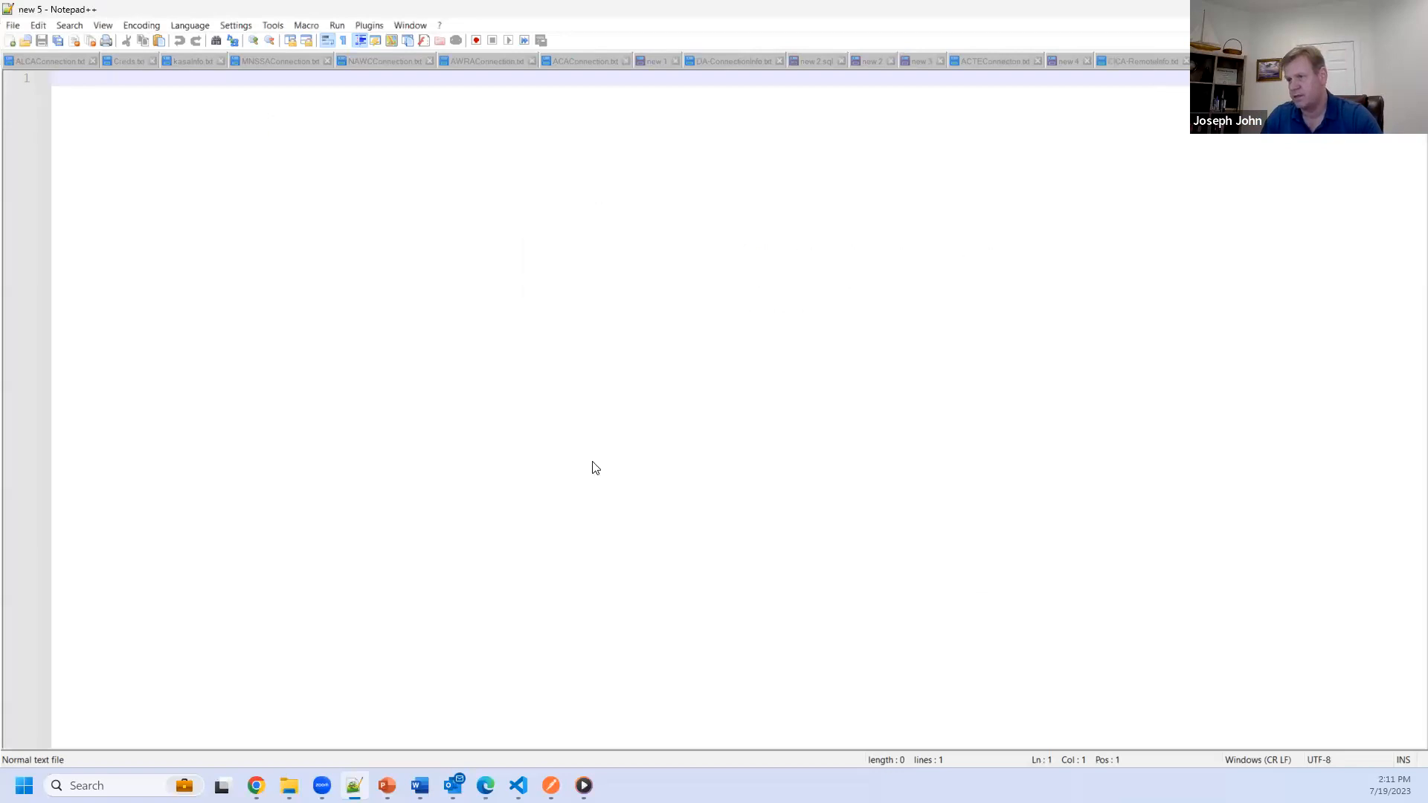
# Step: Create a folder named template inside the images folder of JC_Mocha in File Explorer
pyautogui.moveTo(289, 785)
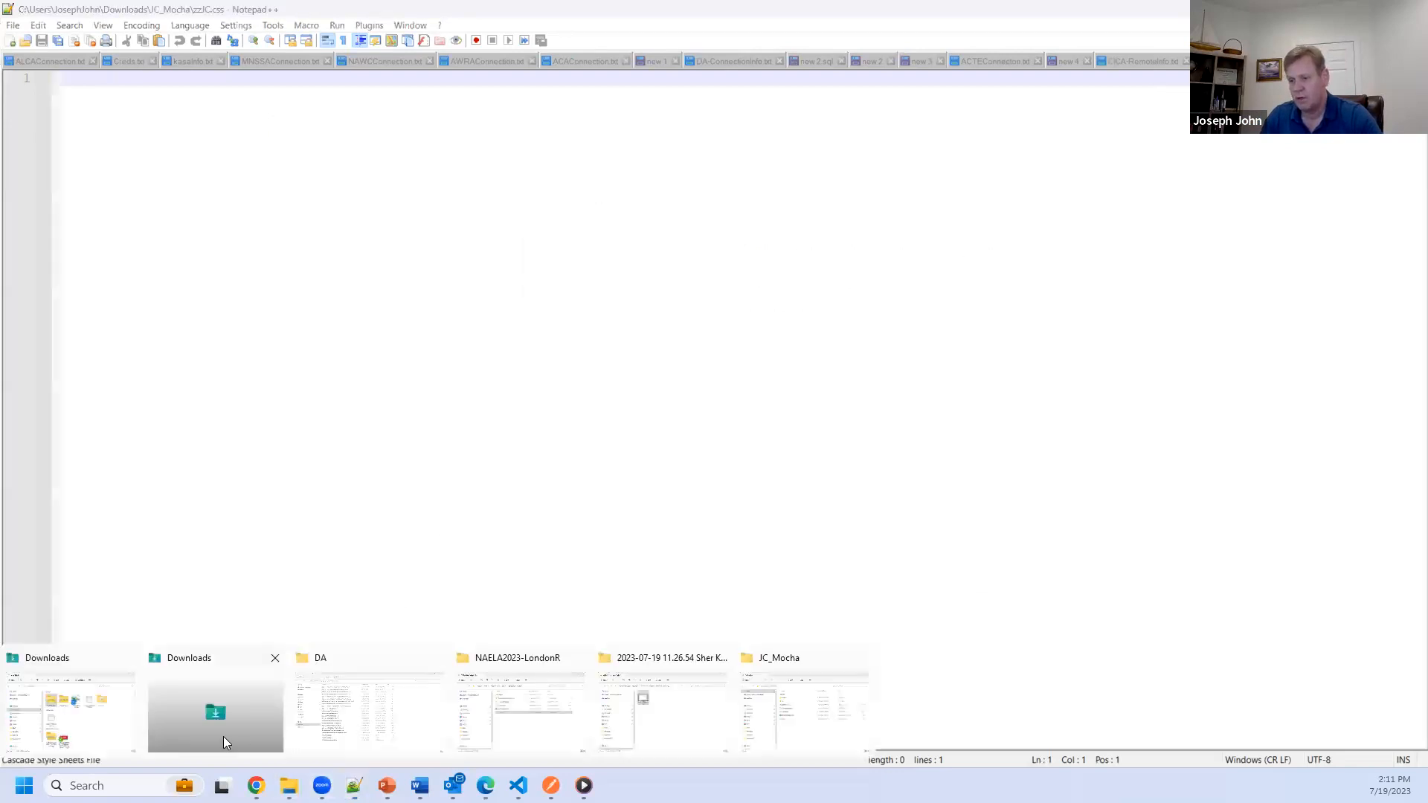
pyautogui.click(819, 738)
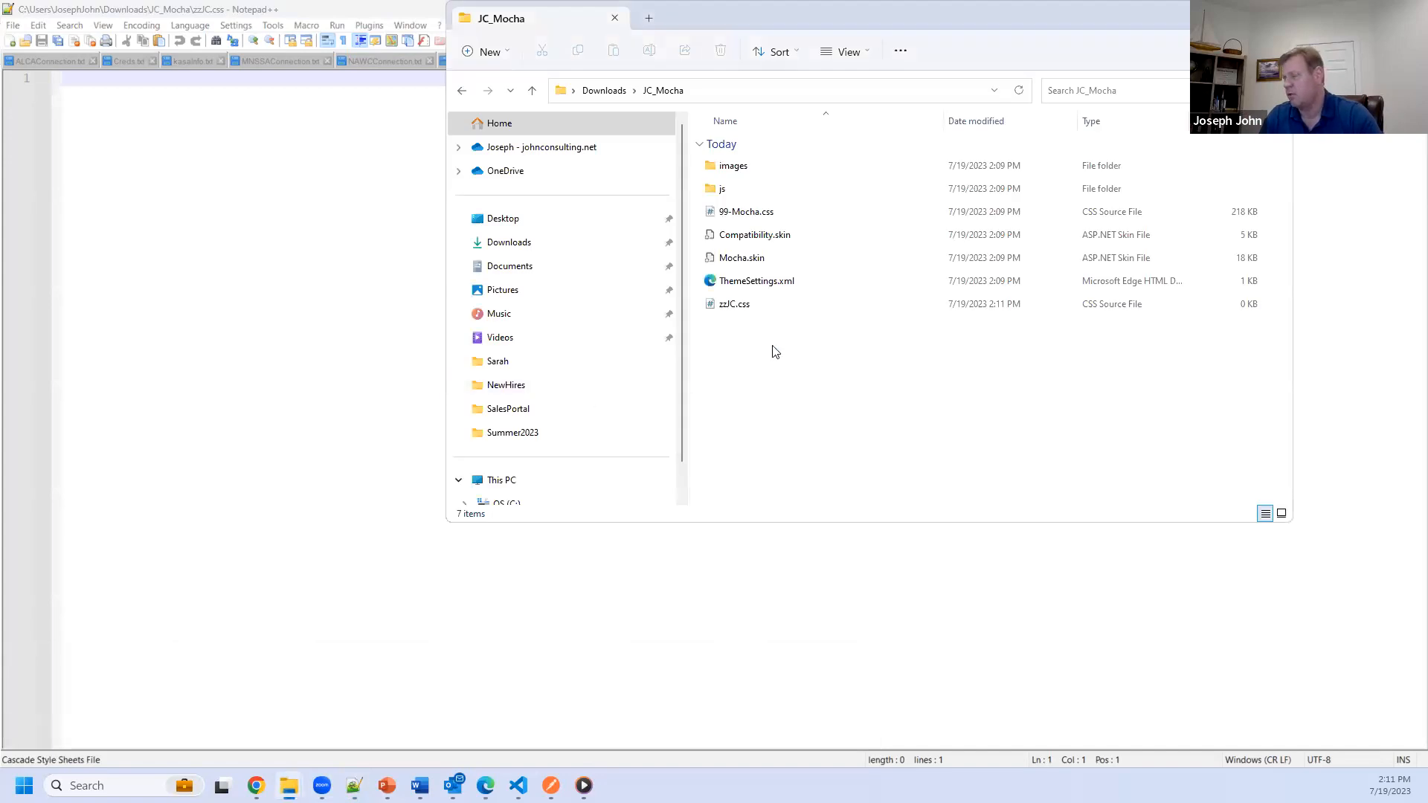
pyautogui.doubleClick(725, 166)
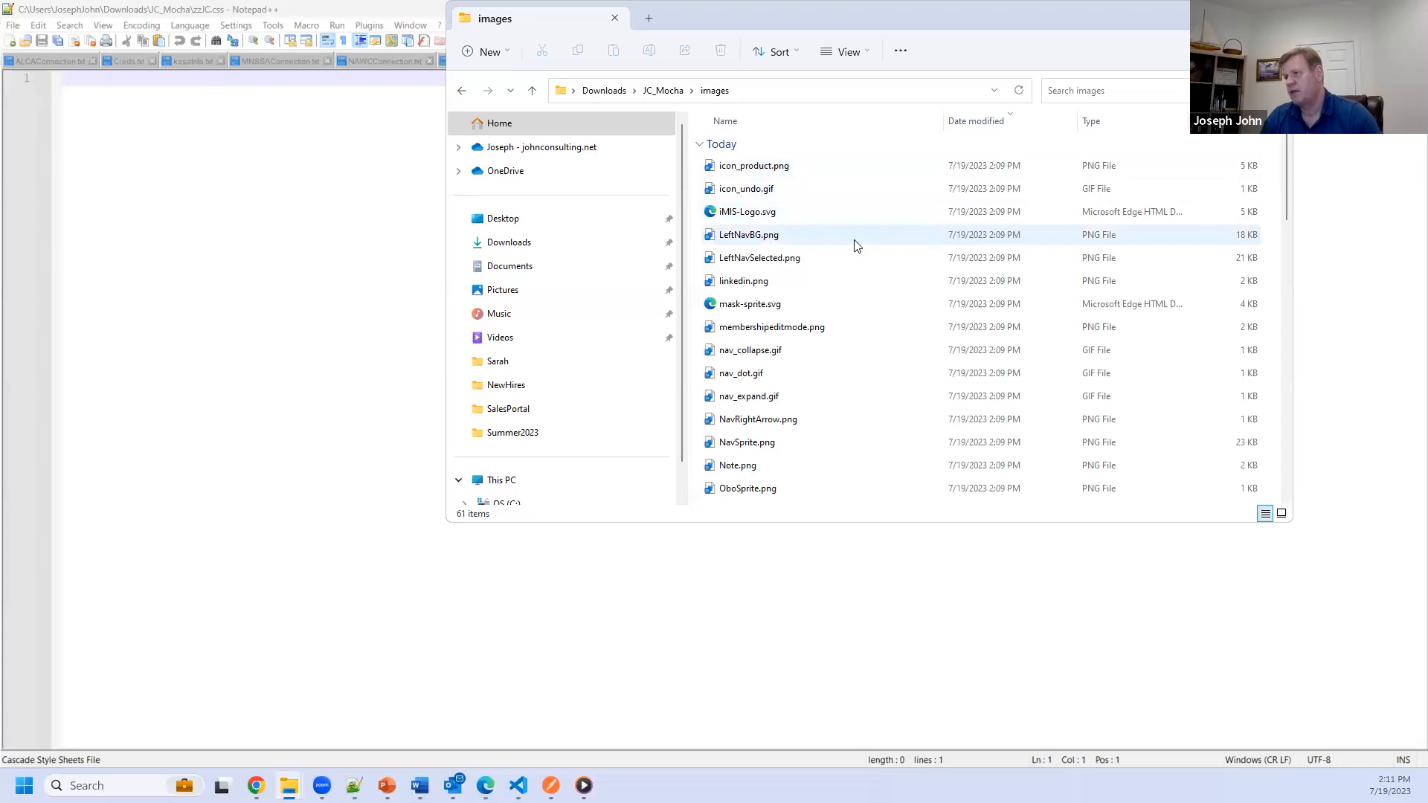
pyautogui.rightClick(856, 246)
pyautogui.moveTo(1060, 348)
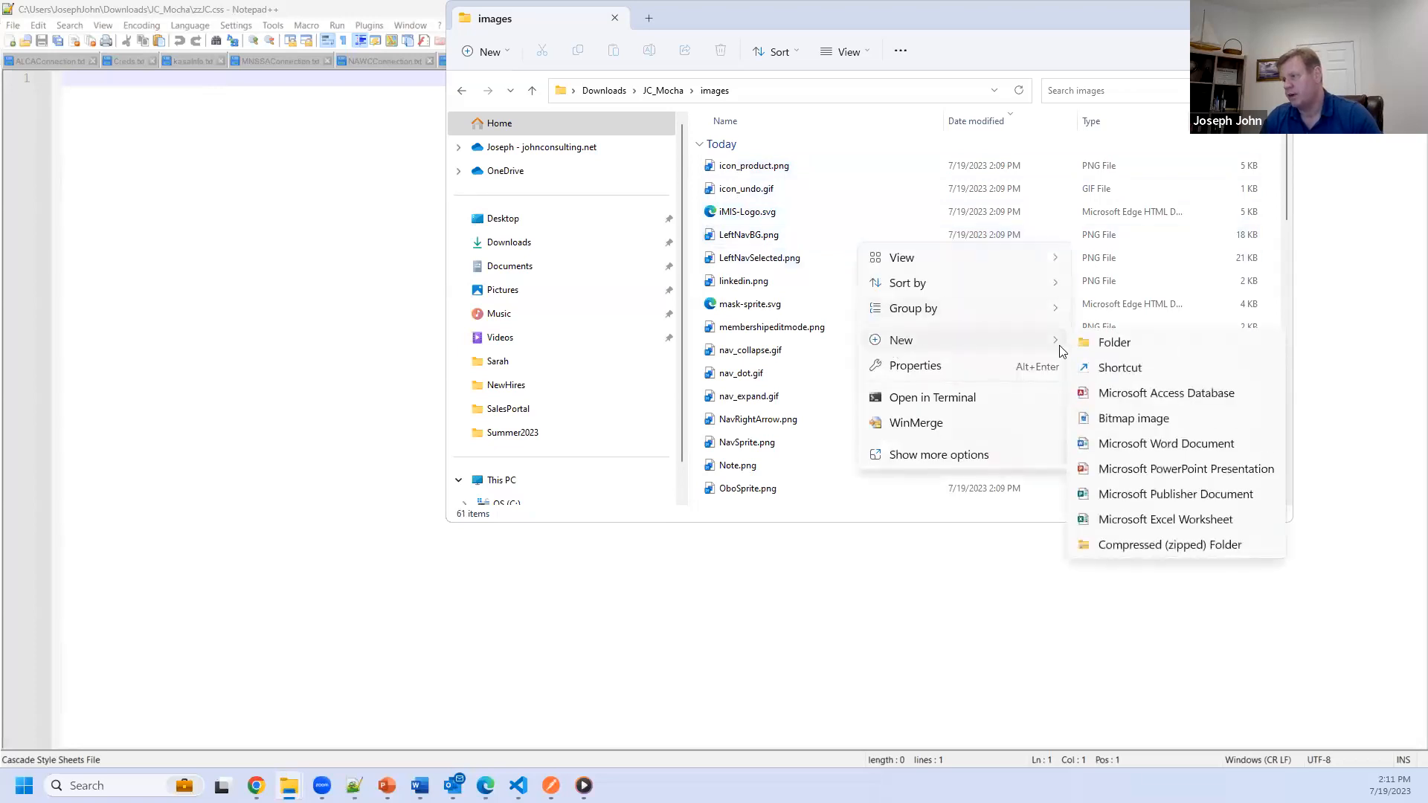
pyautogui.click(1114, 342)
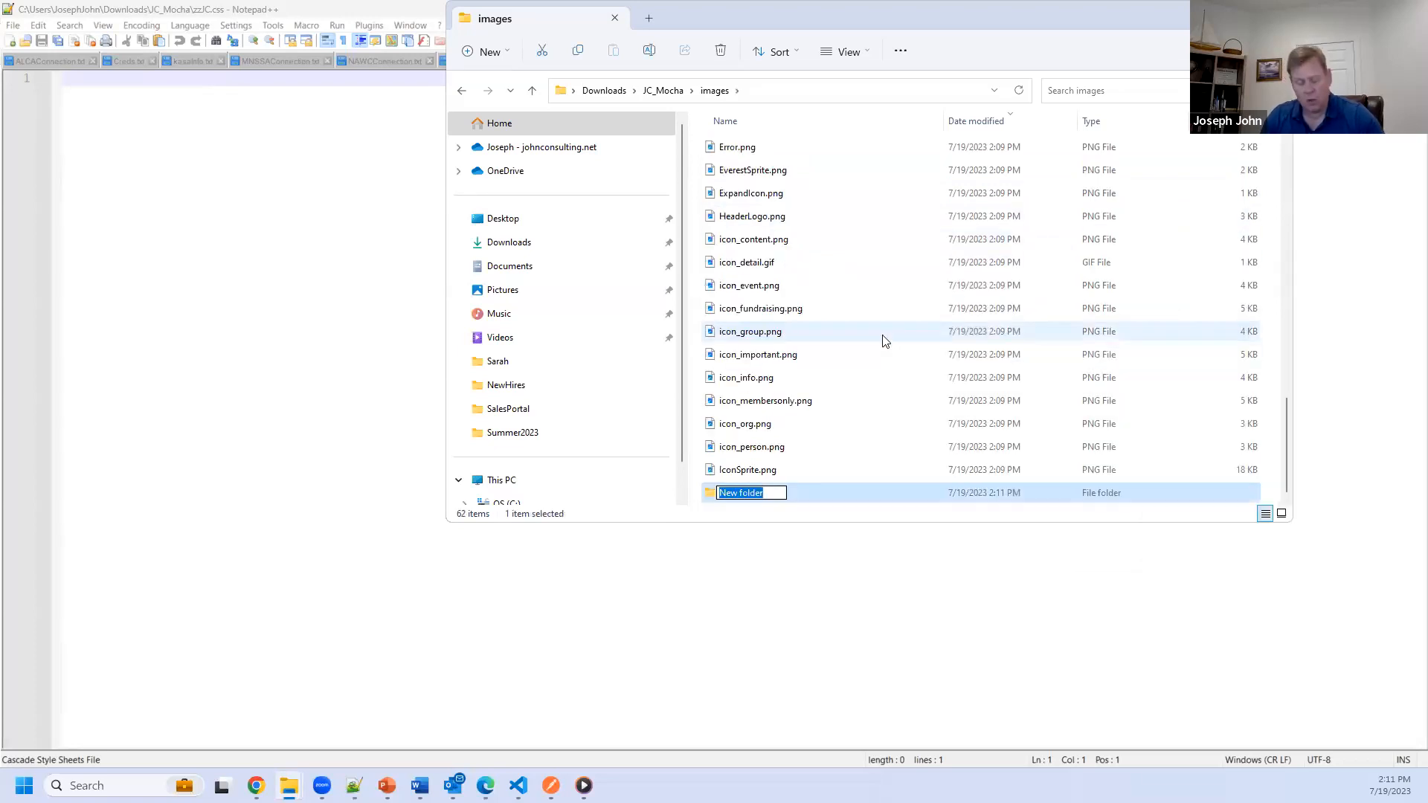
pyautogui.write('templat')
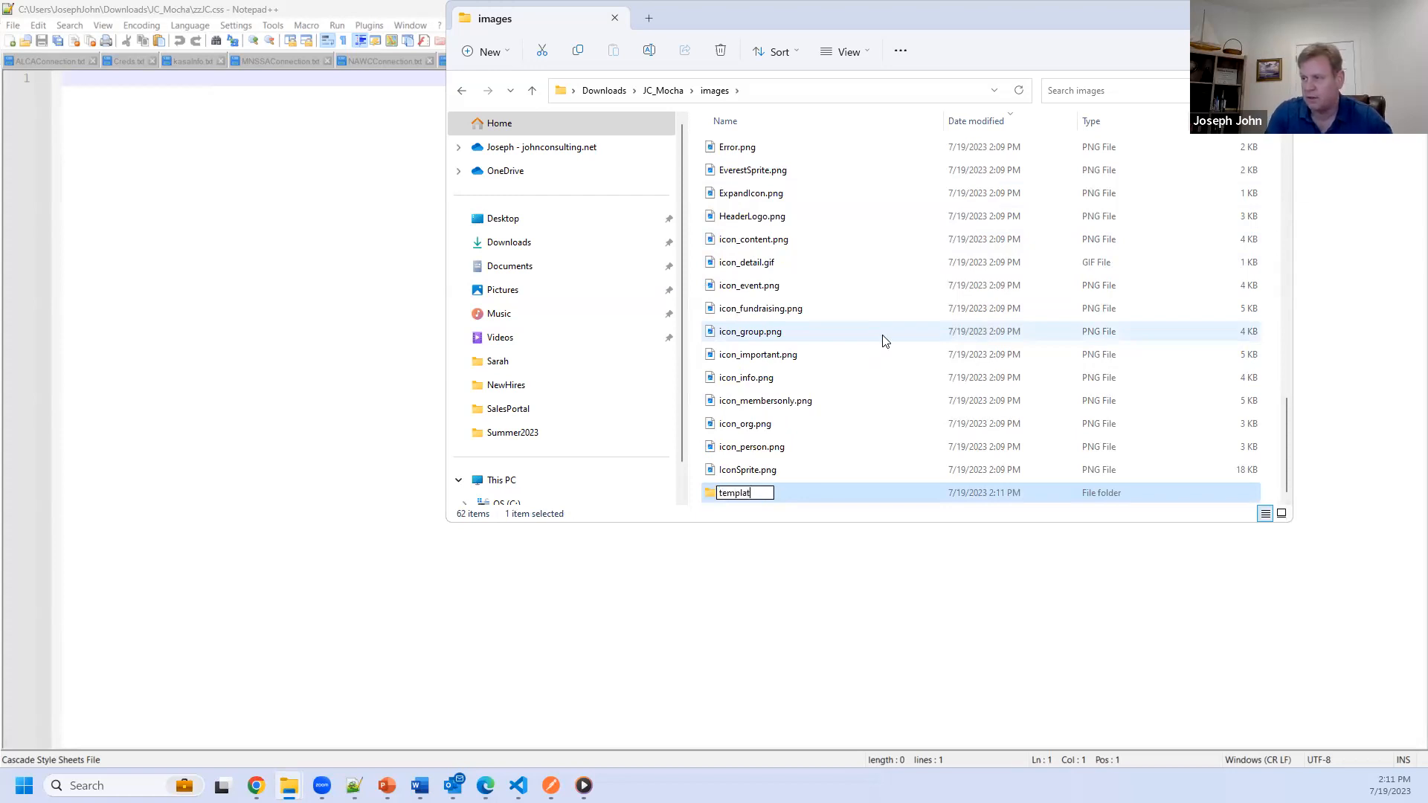
pyautogui.write('e')
pyautogui.click(883, 341)
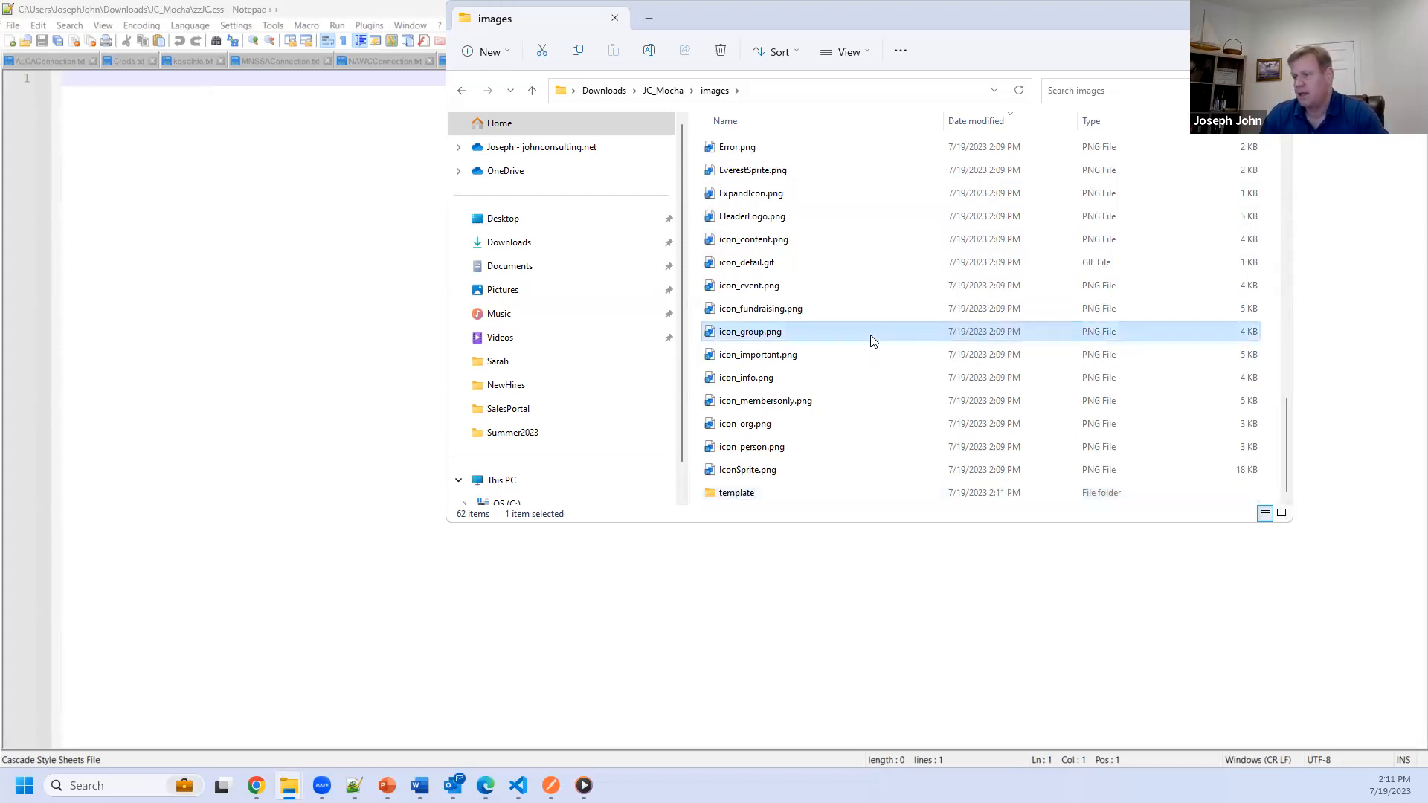
# Step: Look inside the new template folder, then return to the JC_Mocha folder to check the zzJC.css file
pyautogui.doubleClick(721, 494)
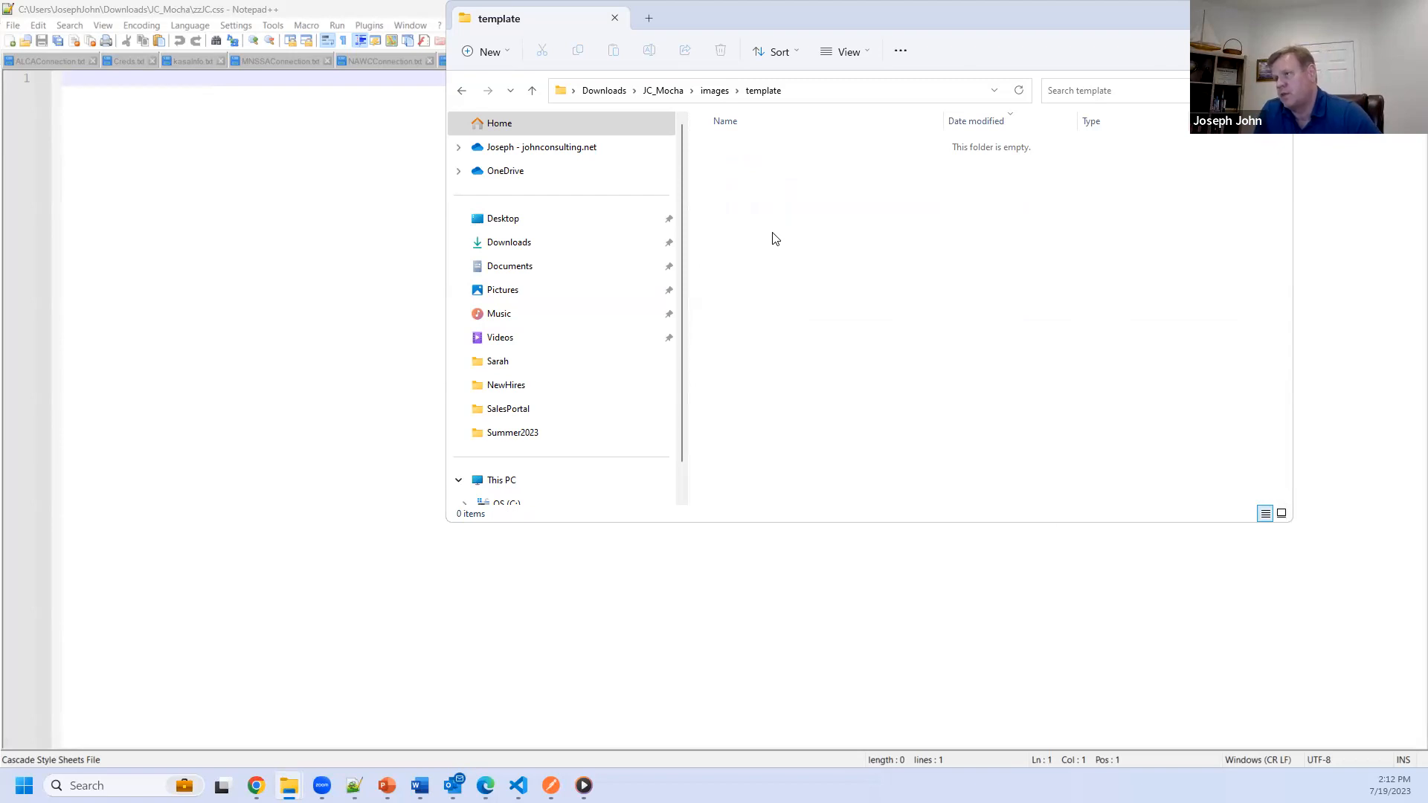
pyautogui.click(664, 90)
pyautogui.click(730, 310)
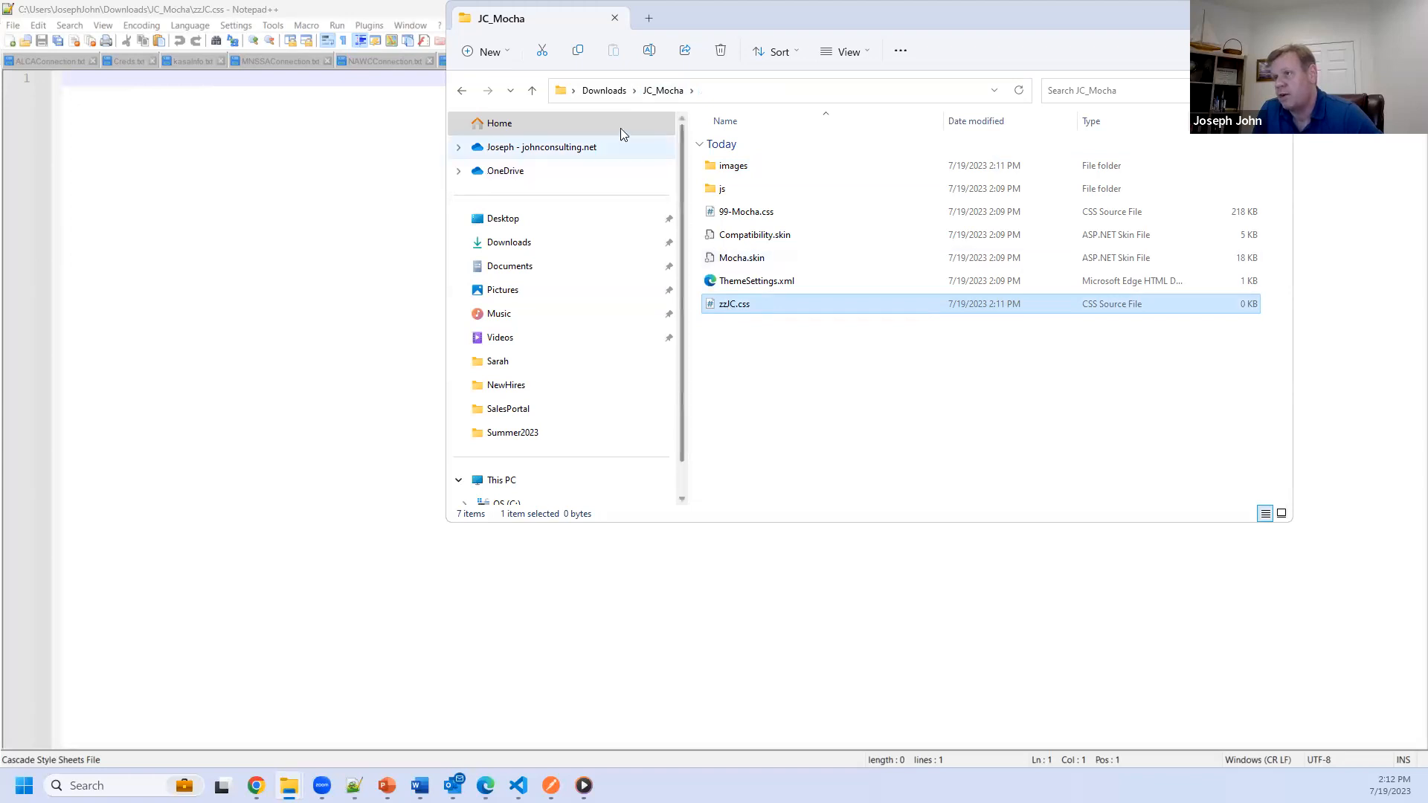
pyautogui.click(398, 131)
pyautogui.moveTo(289, 785)
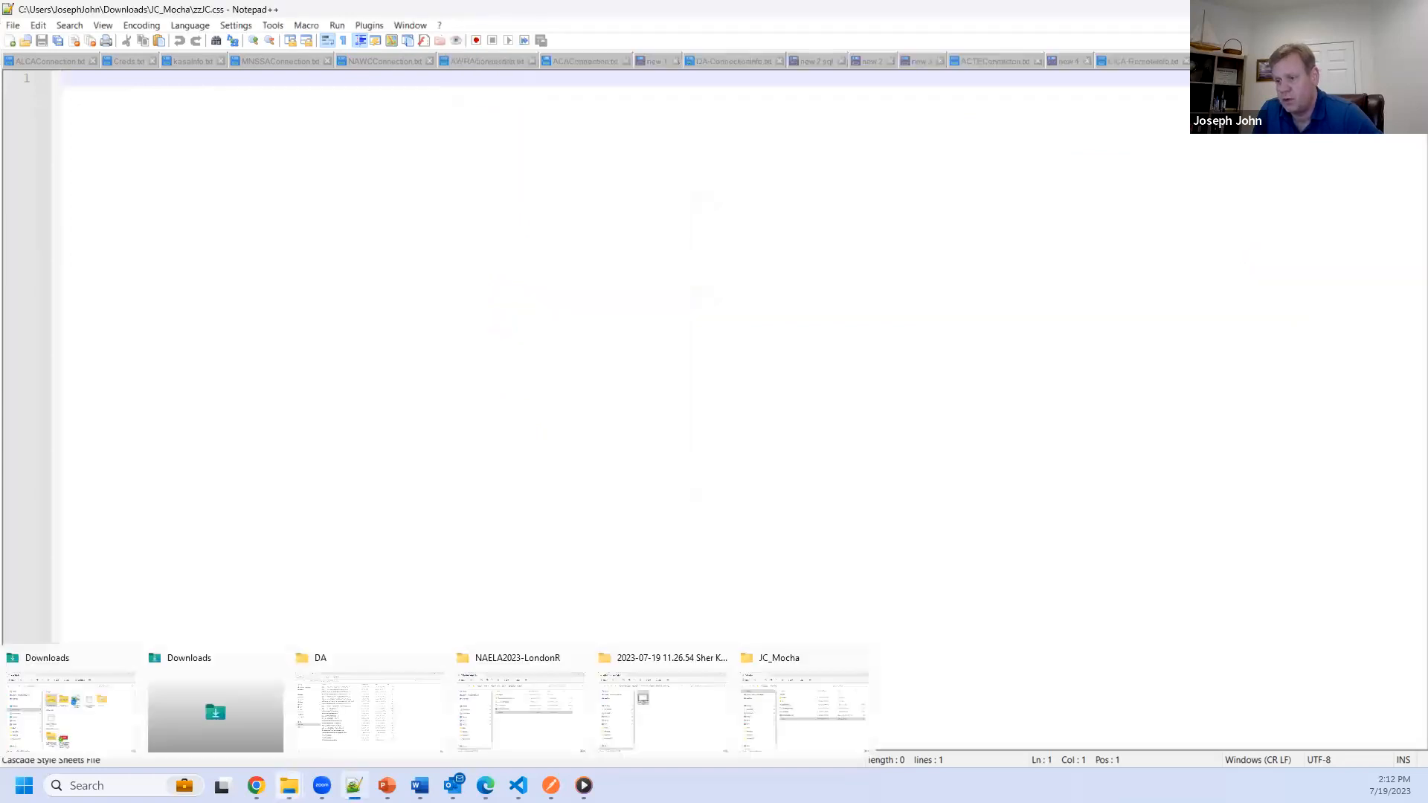
pyautogui.click(799, 713)
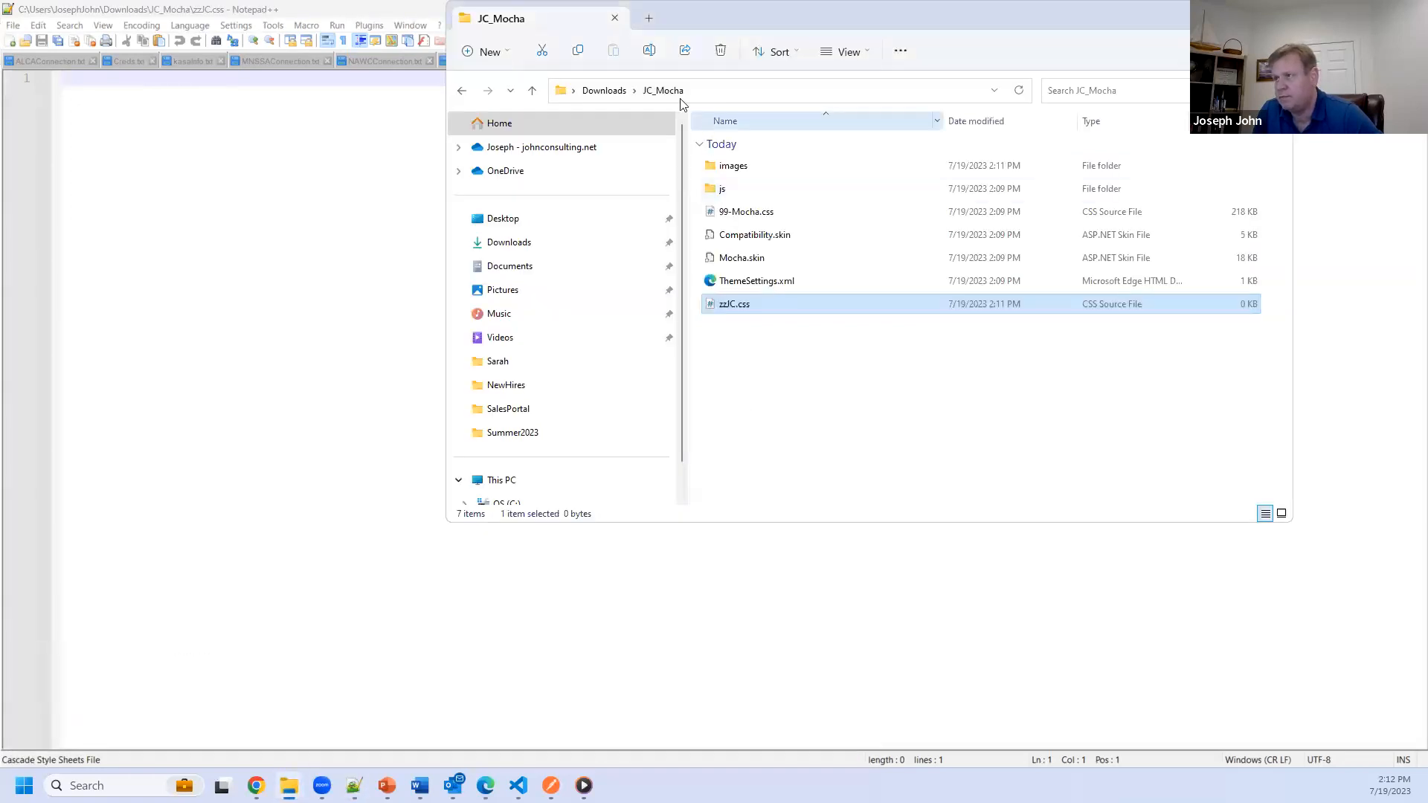
# Step: Delete the old _JC_Mocha.zip and JC_Mocha.zip archives from Downloads
pyautogui.click(595, 90)
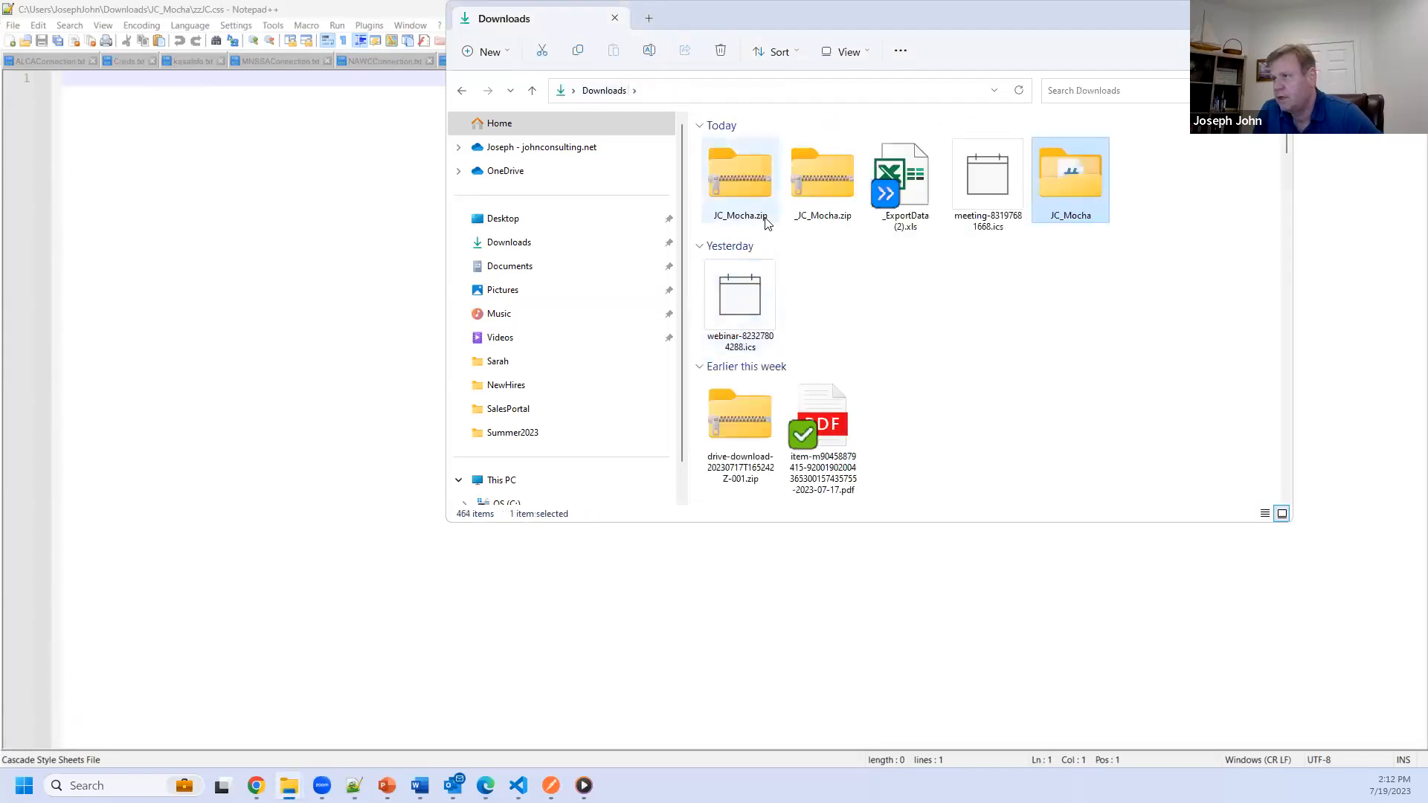
pyautogui.click(812, 195)
pyautogui.press('Delete')
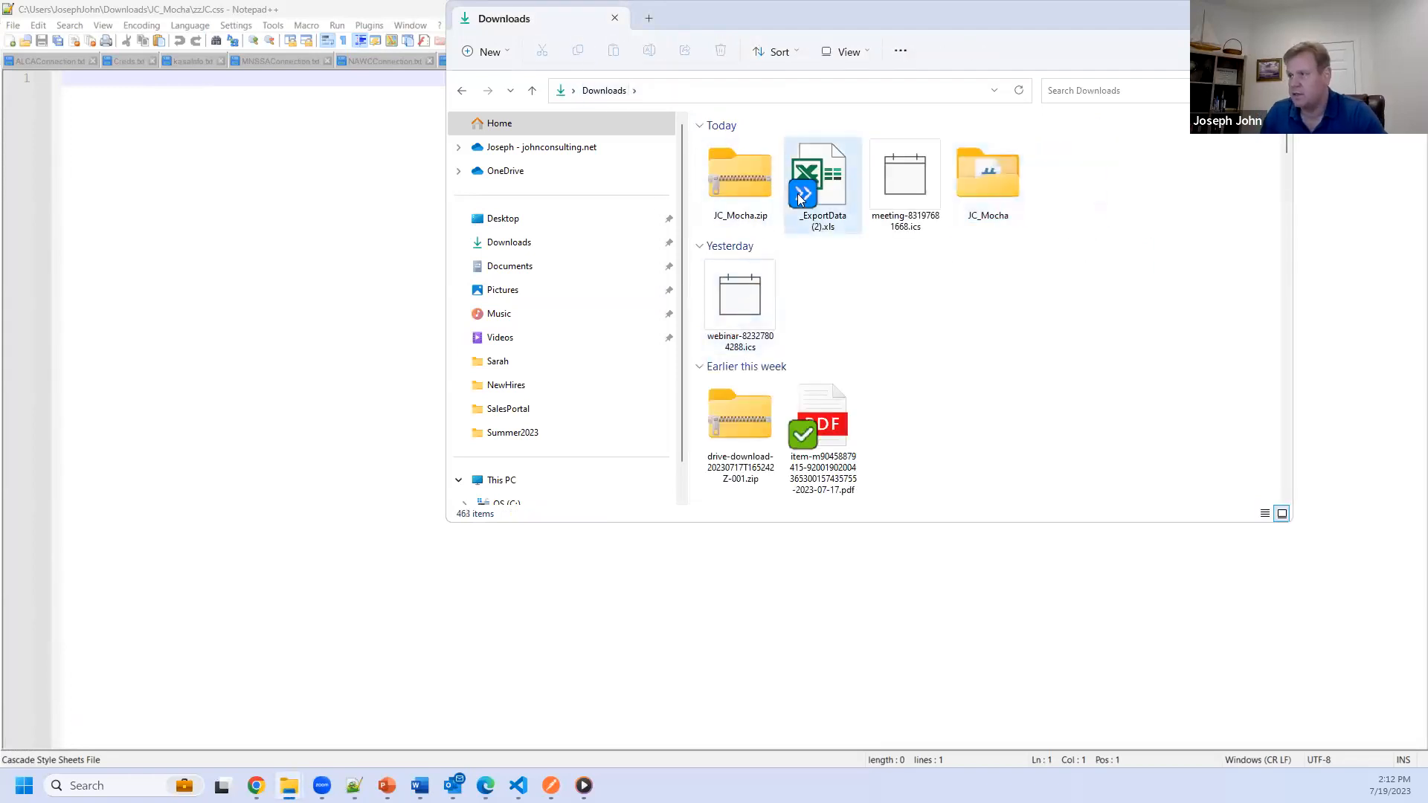
pyautogui.click(729, 214)
pyautogui.press('Delete')
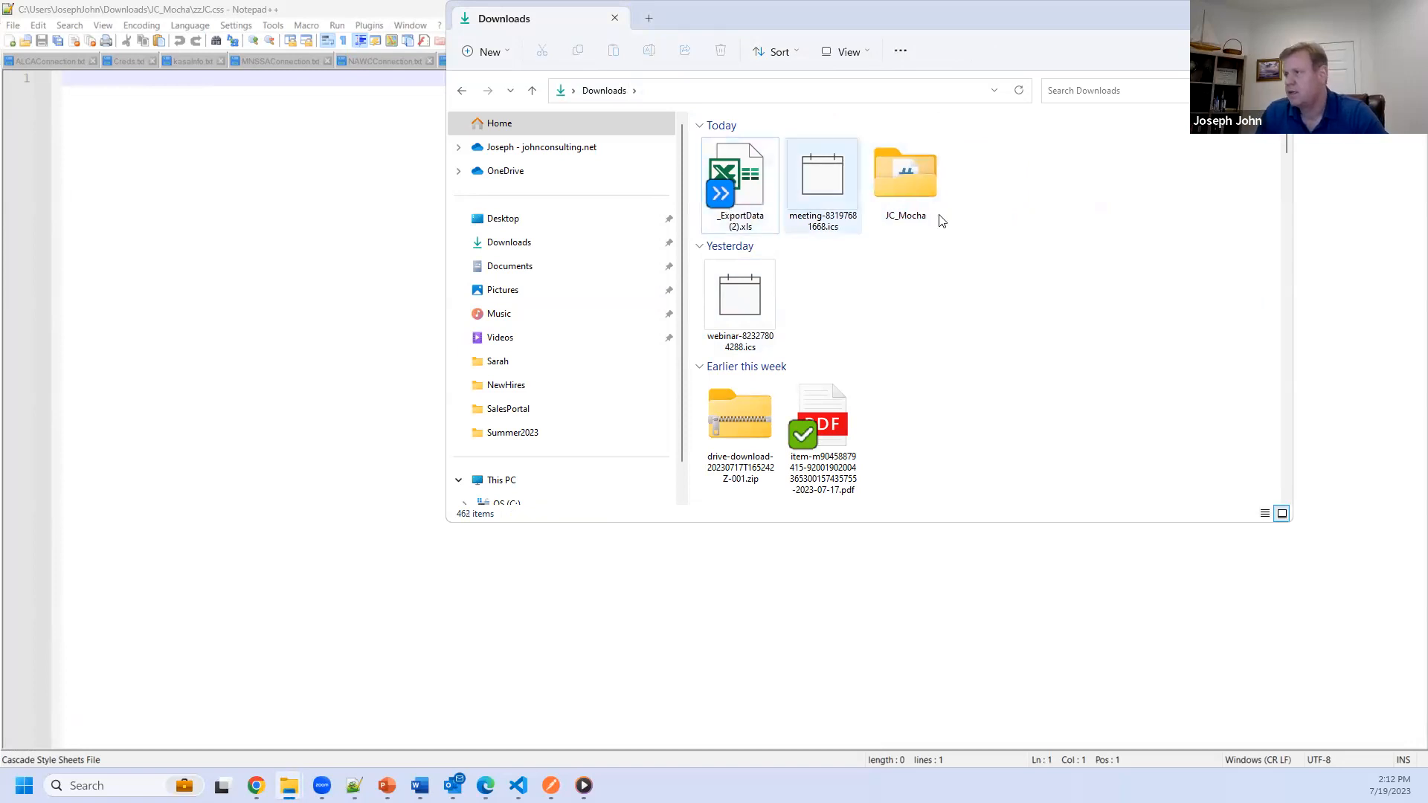
# Step: Compress the JC_Mocha folder into a ZIP archive named JC_Mocha.zip in Downloads
pyautogui.rightClick(910, 199)
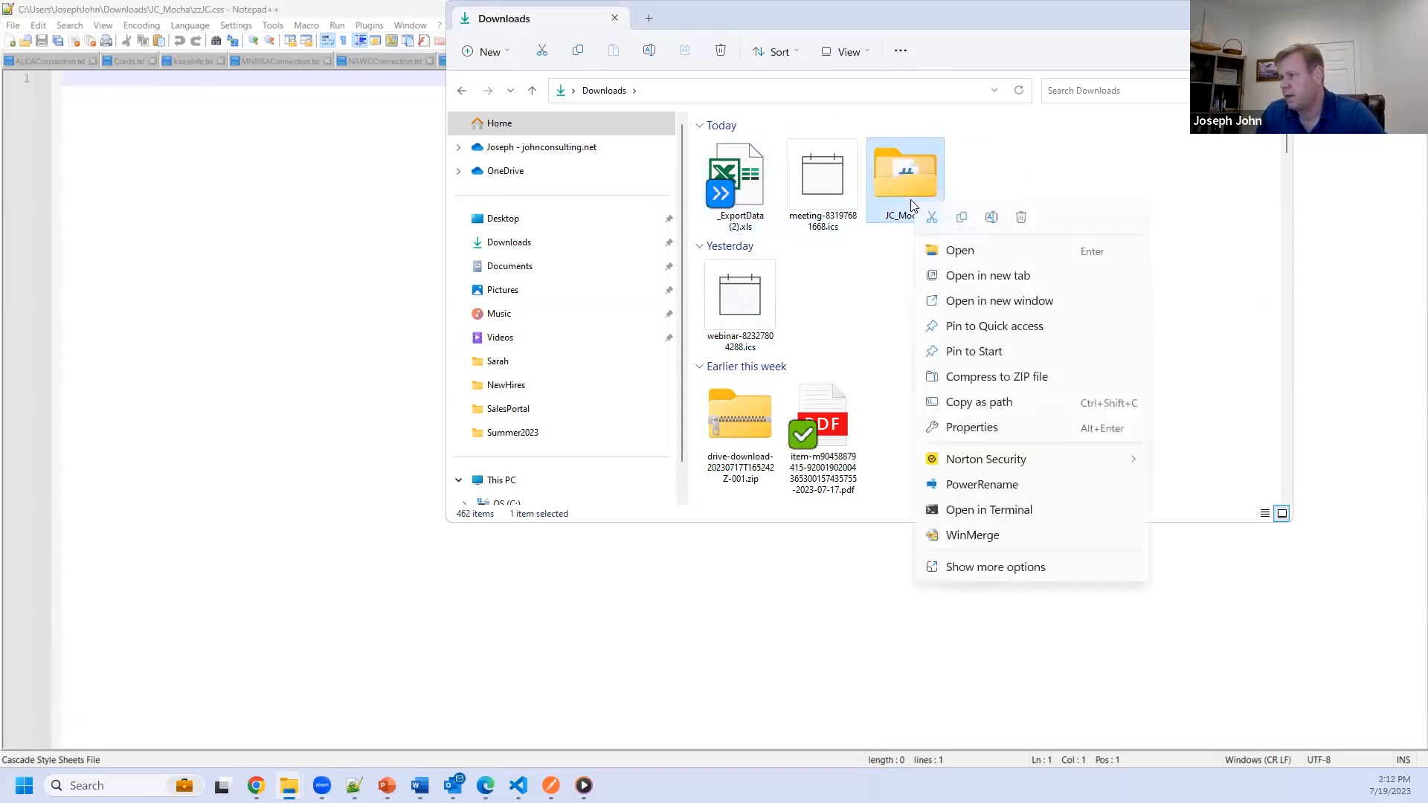
pyautogui.click(989, 376)
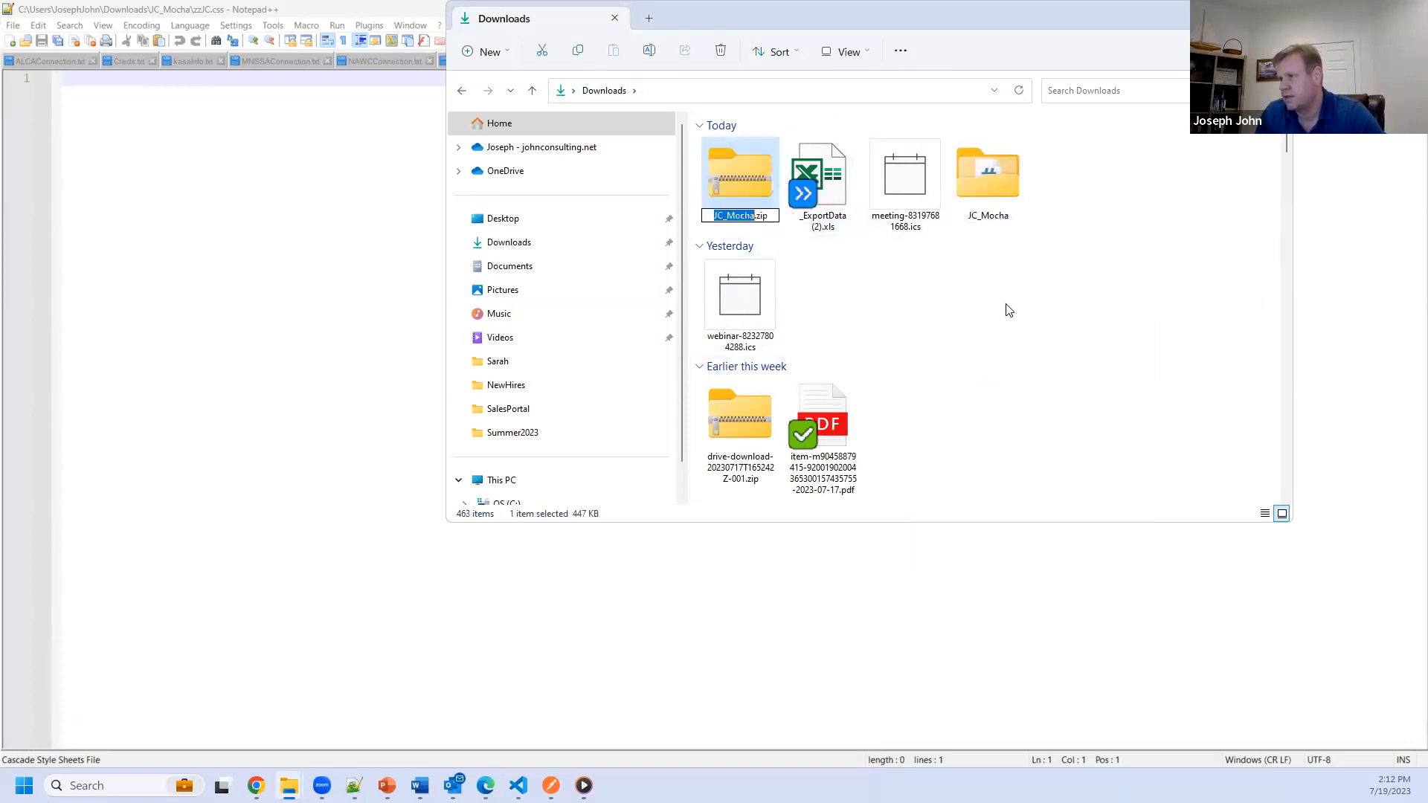
pyautogui.click(975, 306)
pyautogui.click(749, 187)
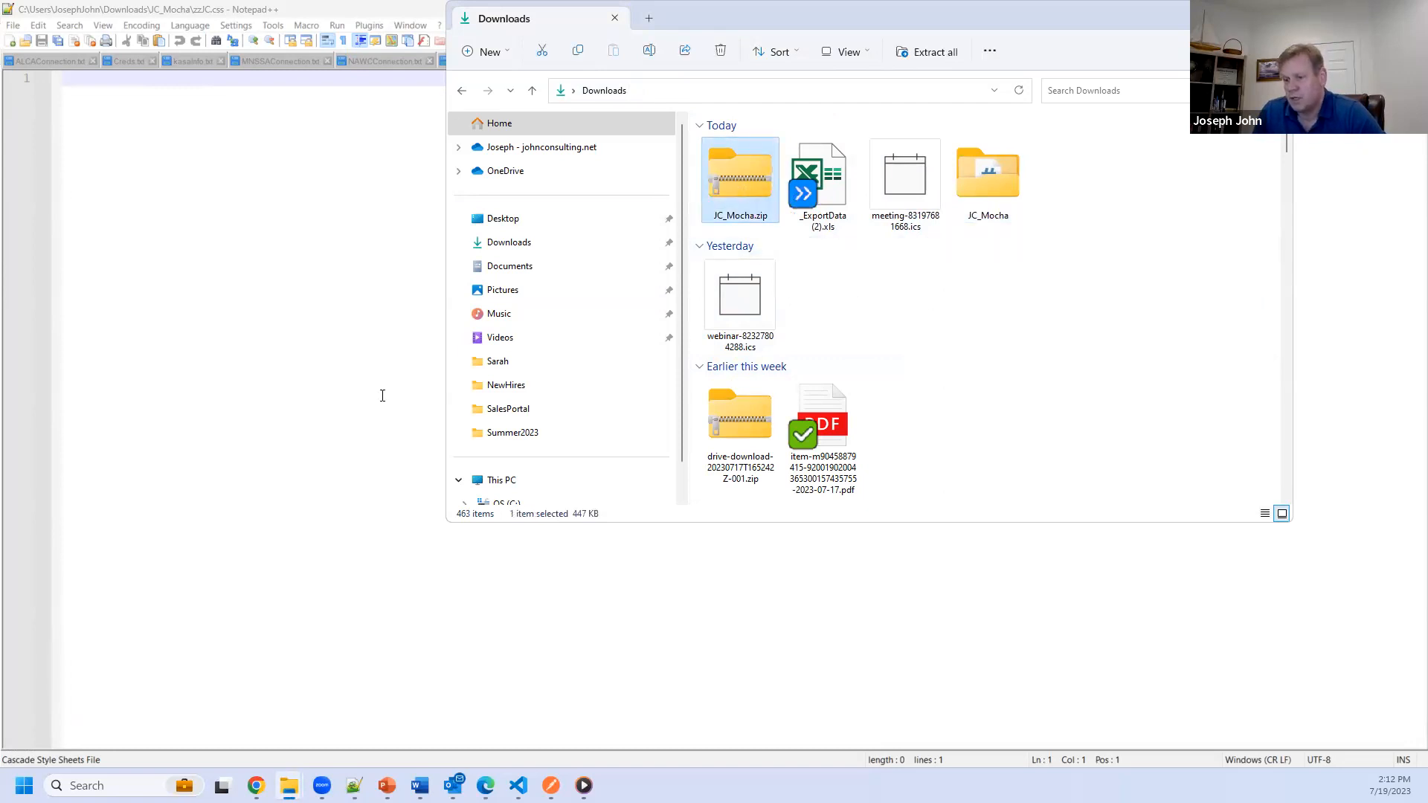
# Step: Switch to iMIS in the Edge browser and close the JC website's Advanced Options without changes
pyautogui.moveTo(267, 774)
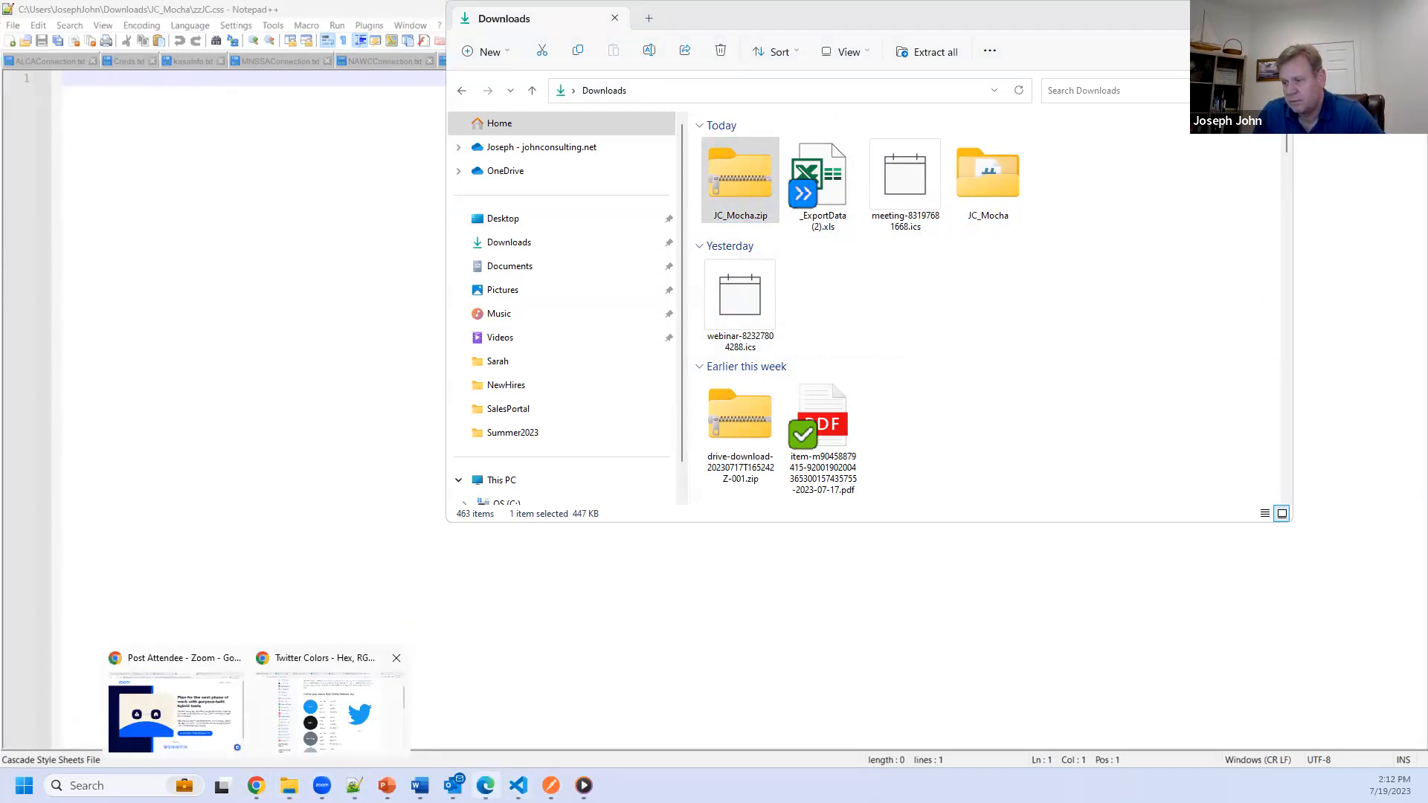
pyautogui.click(485, 786)
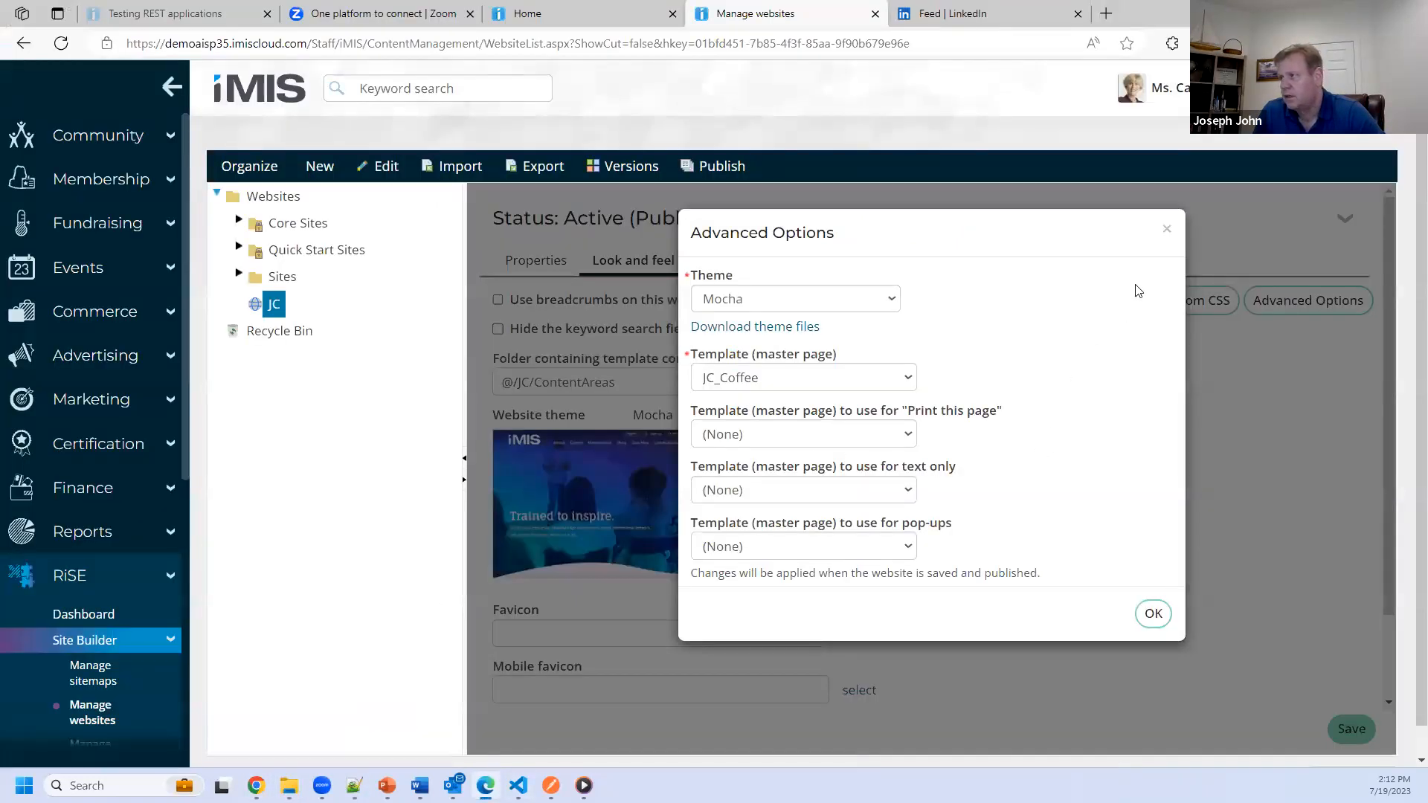
pyautogui.click(1166, 229)
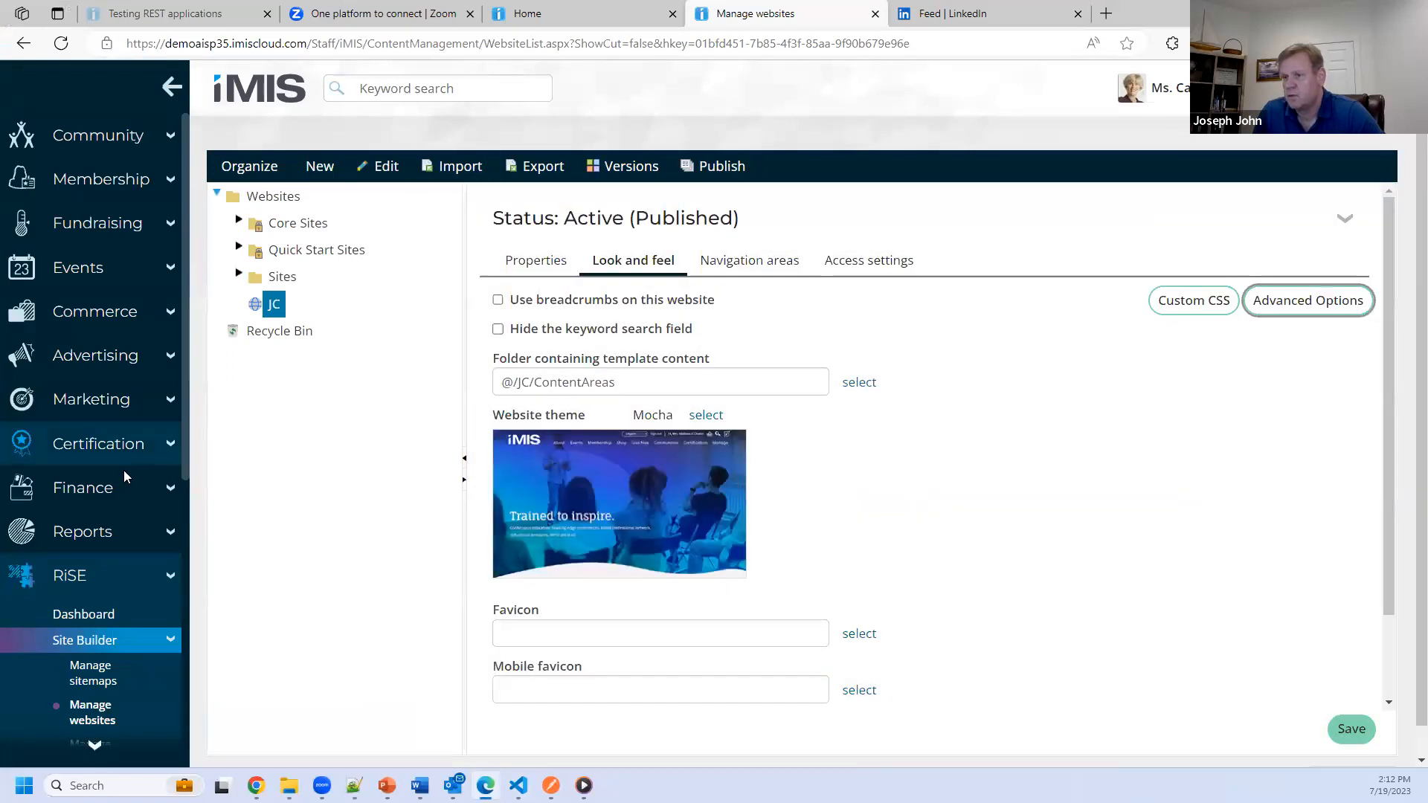
# Step: Start a new app theme in Theme Builder named JC_Coffee, with publish file name JC-Coffee and website template JC_Coffee
pyautogui.scroll(-7, 97, 493)
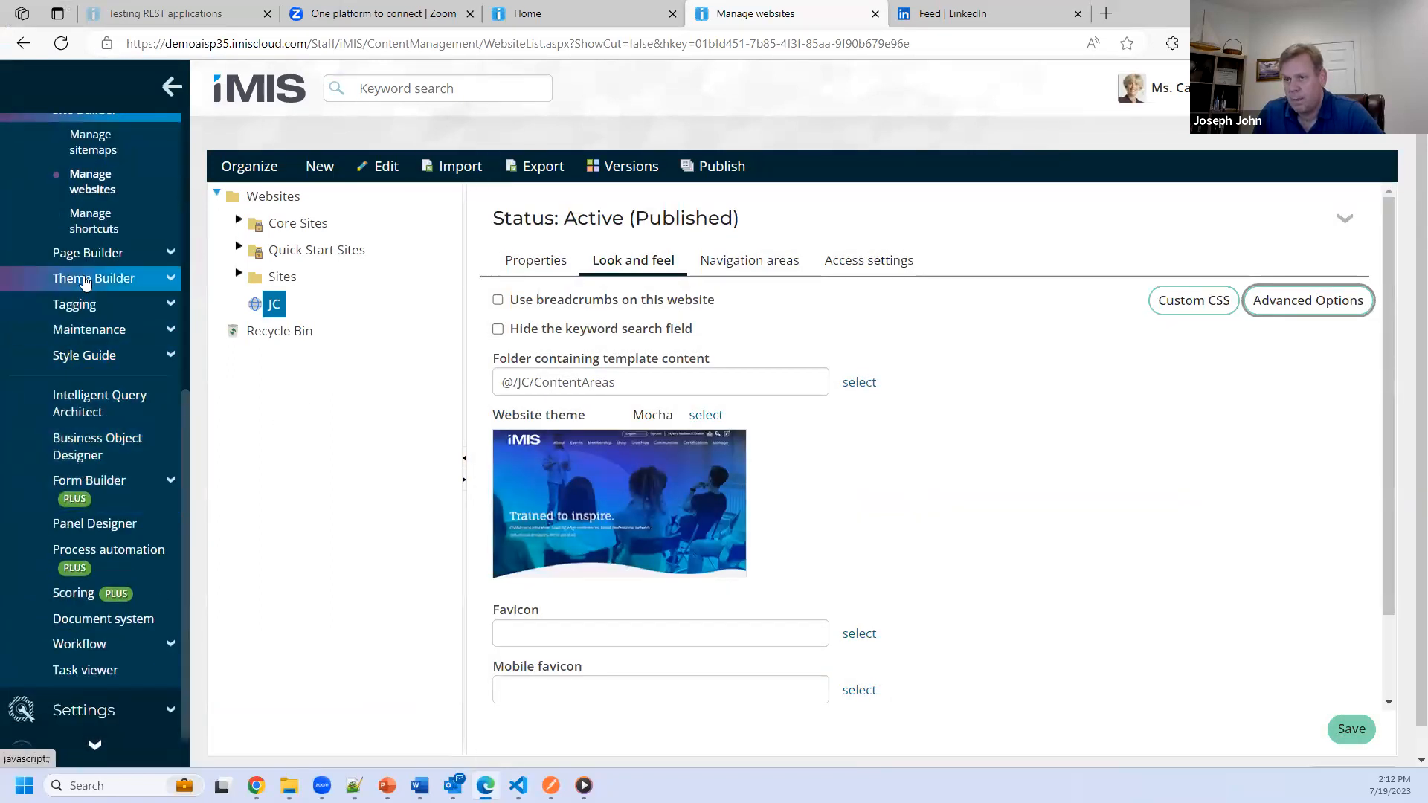
pyautogui.click(84, 280)
pyautogui.click(88, 249)
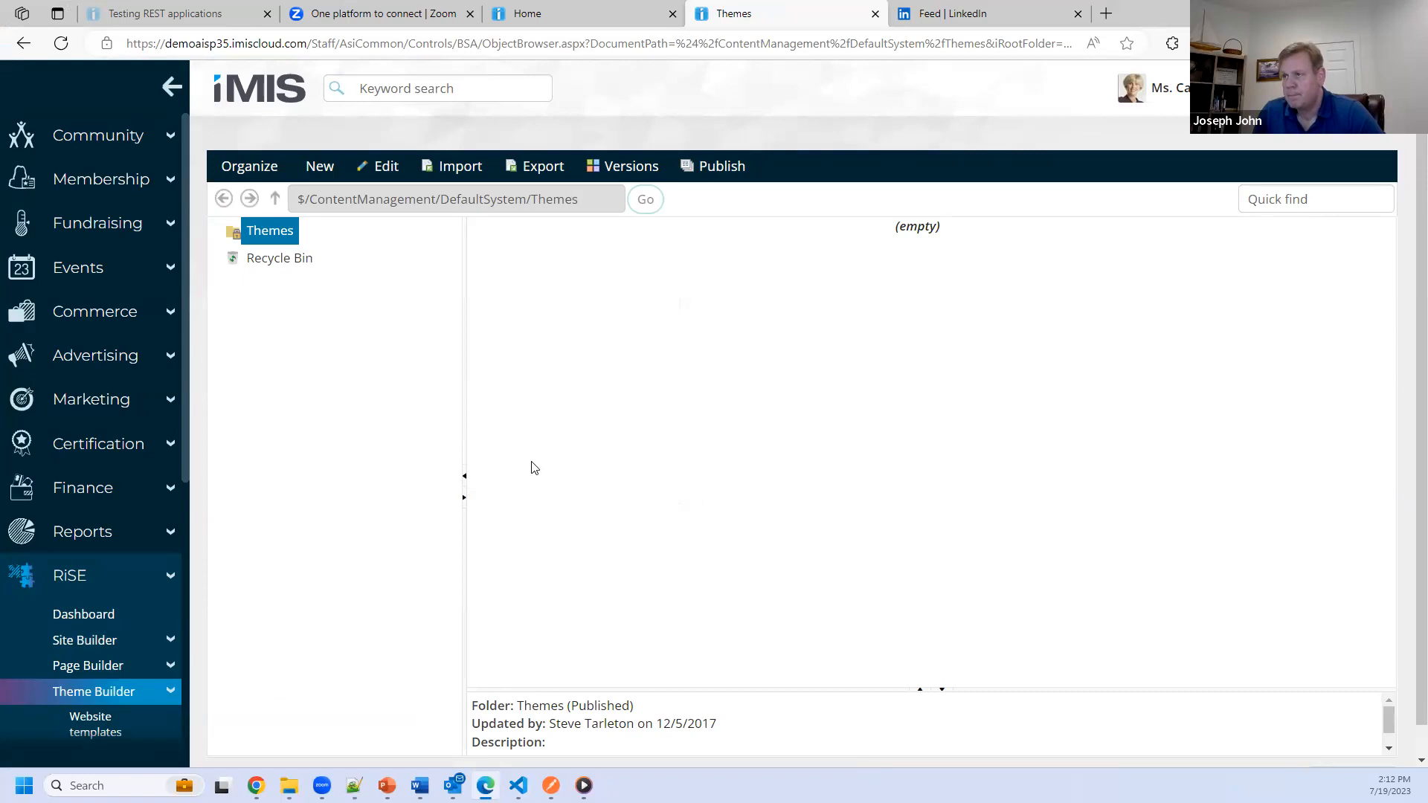
pyautogui.click(317, 166)
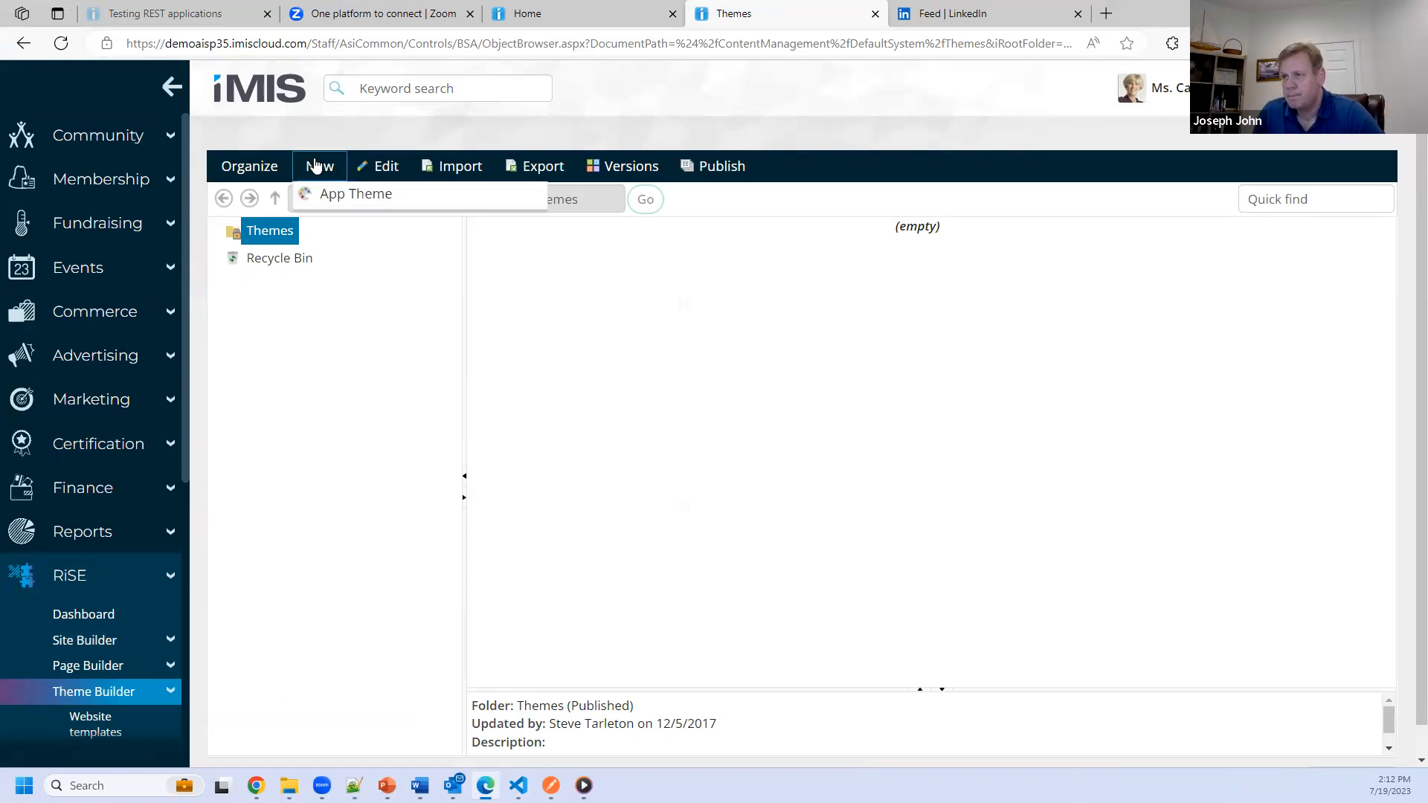
pyautogui.click(325, 196)
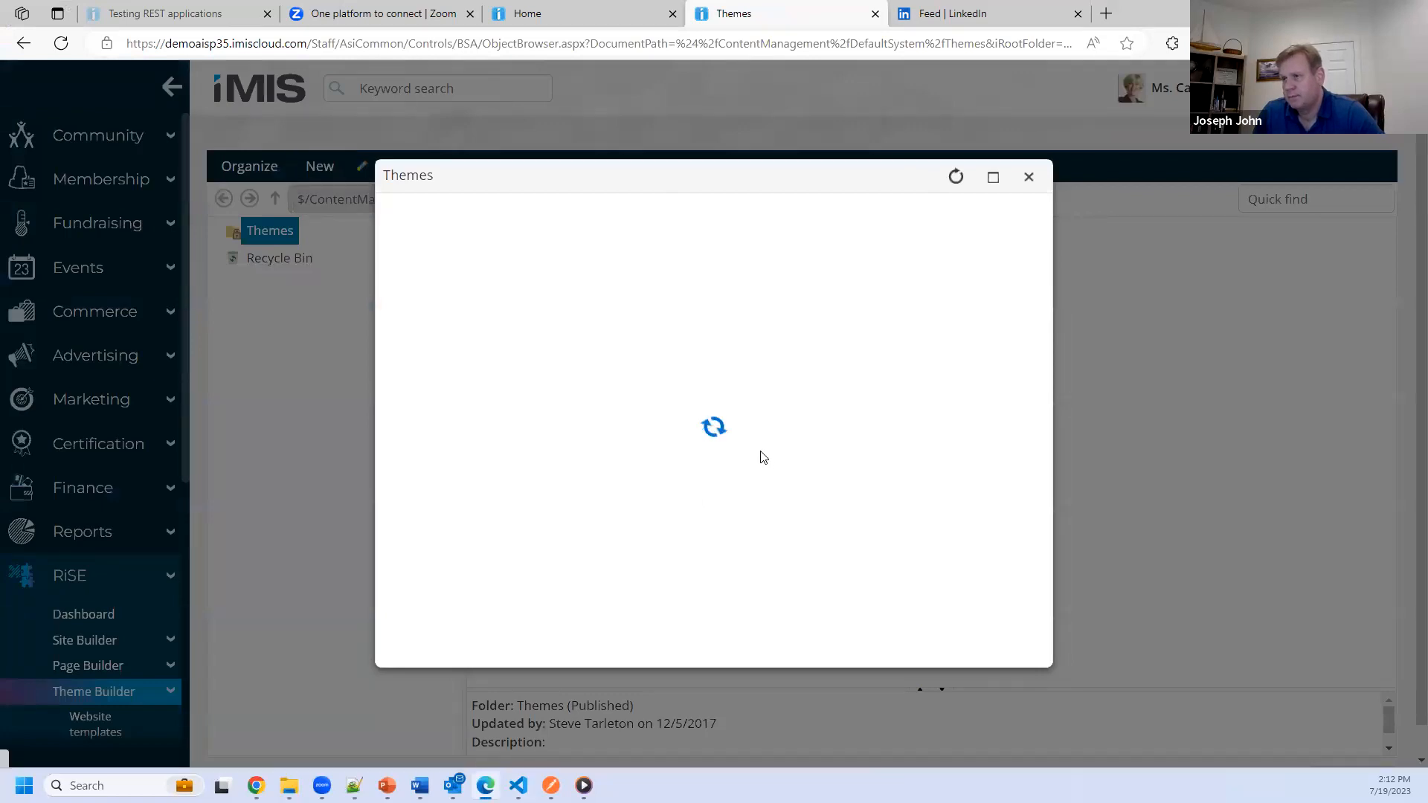
pyautogui.click(550, 227)
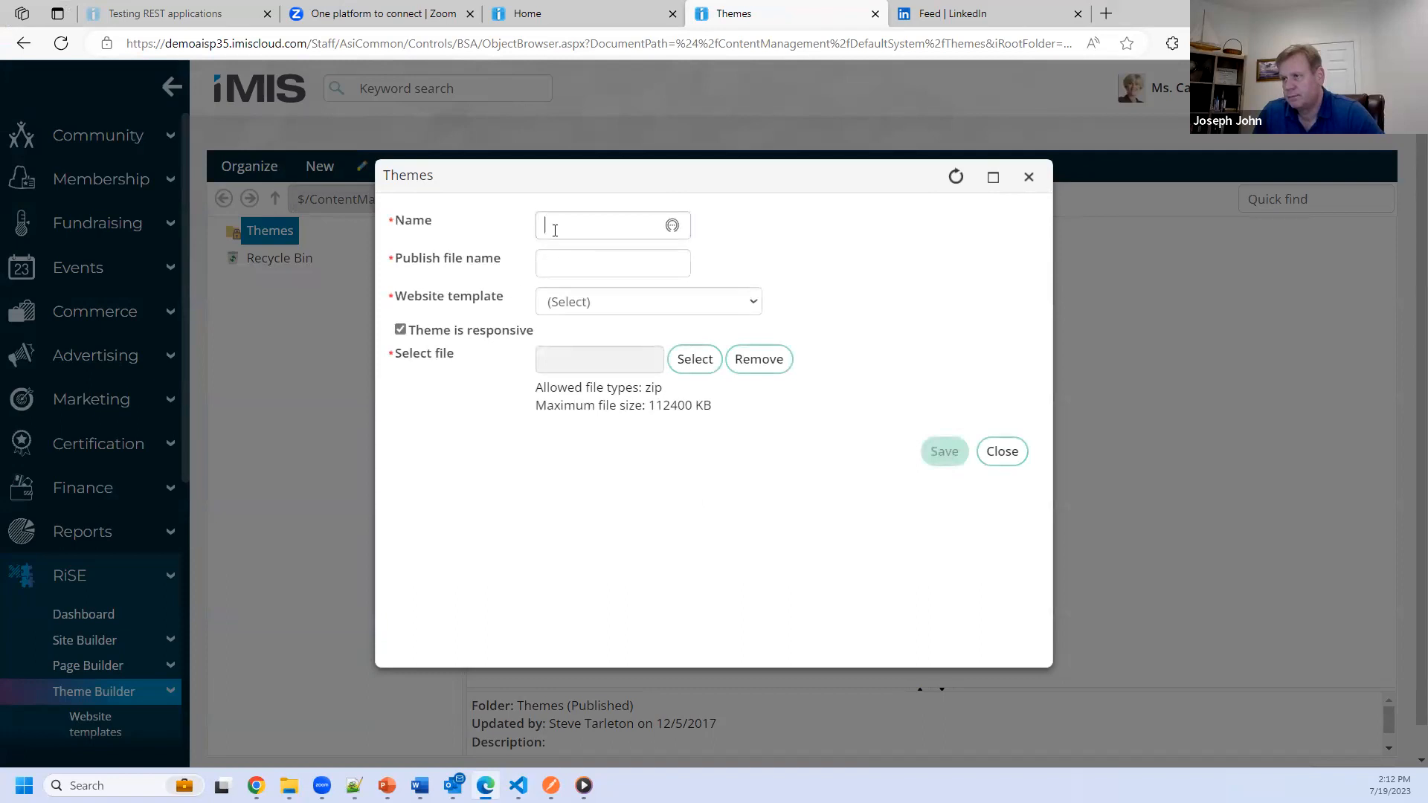
pyautogui.write('JC-Coffee')
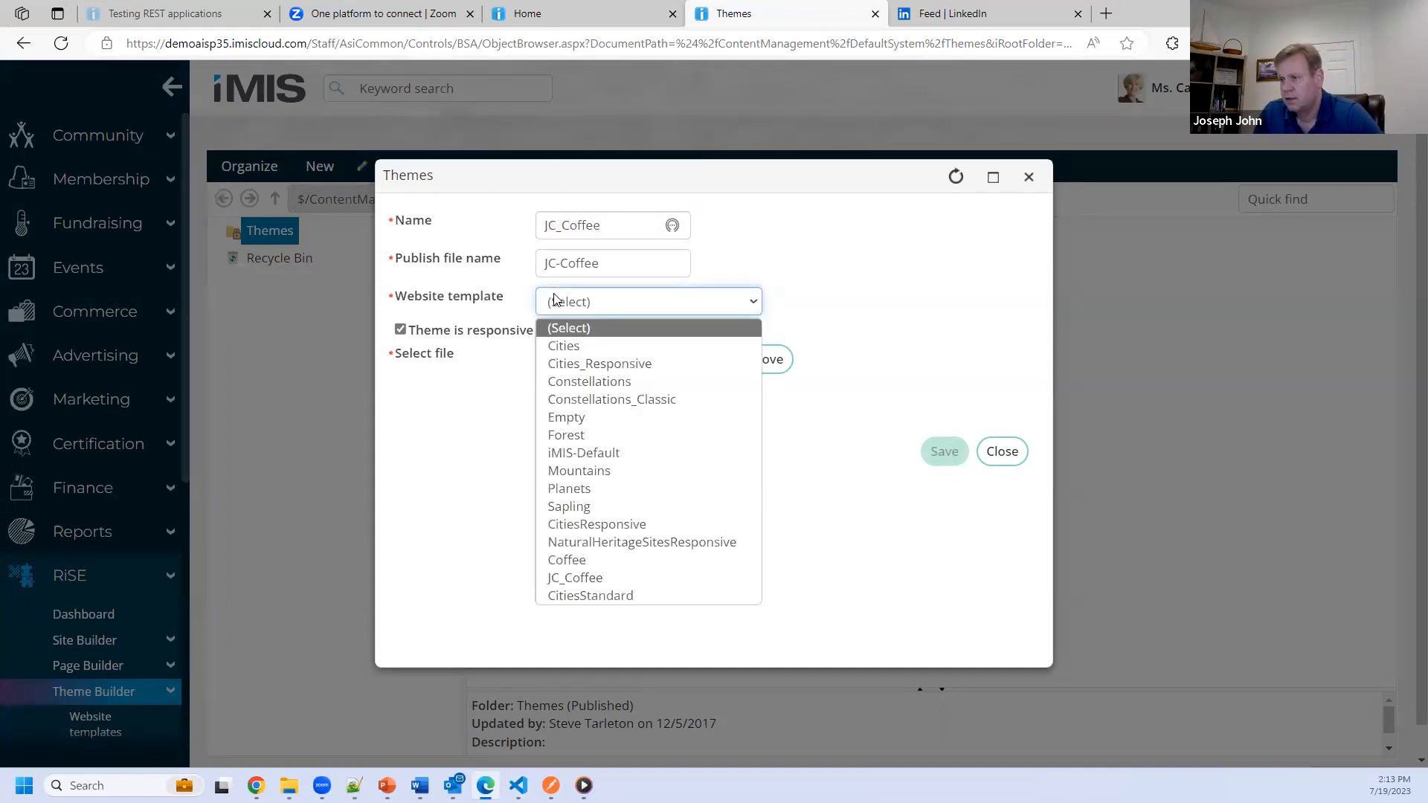
pyautogui.click(575, 578)
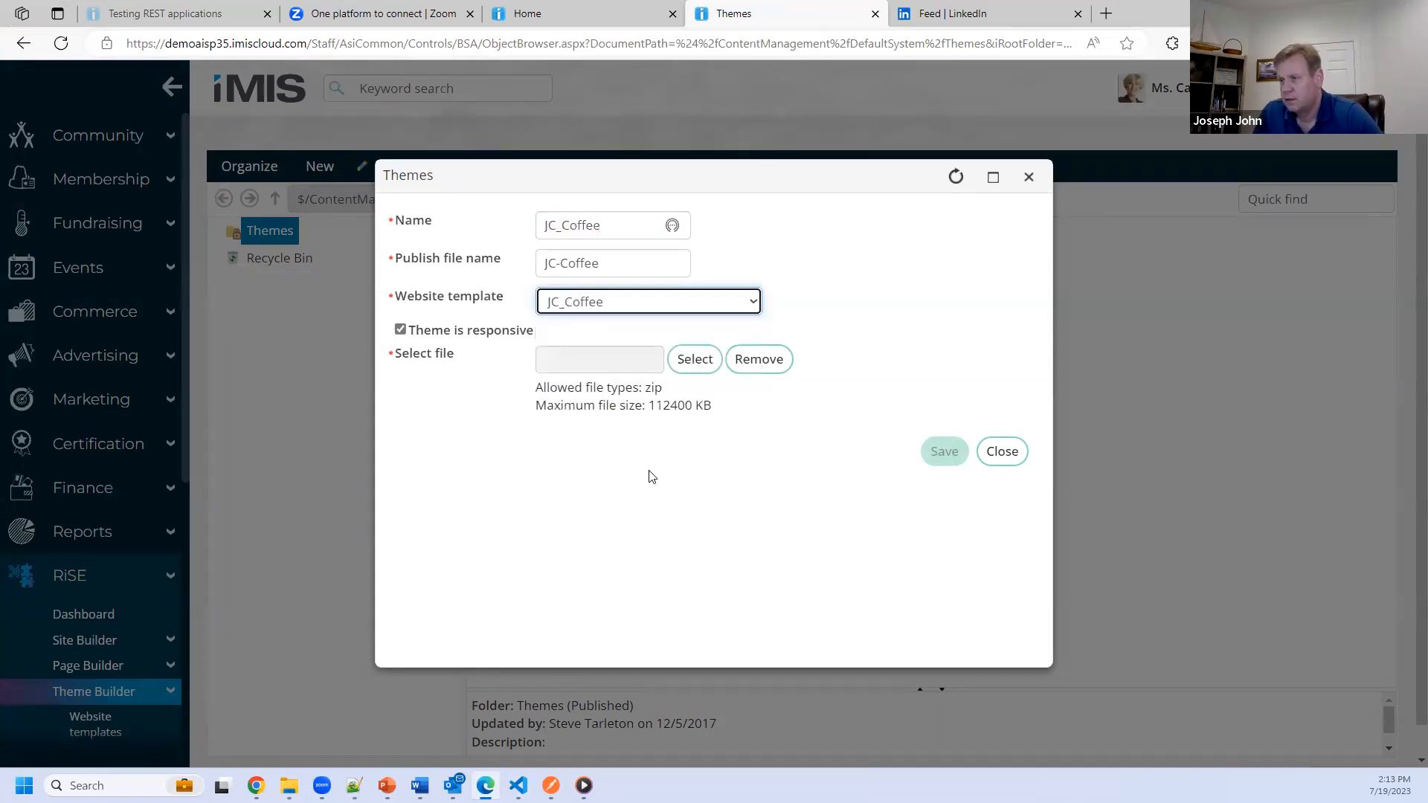
# Step: Attach JC_Mocha.zip from Downloads as the theme file, save the theme, and select it in the Themes folder
pyautogui.click(692, 366)
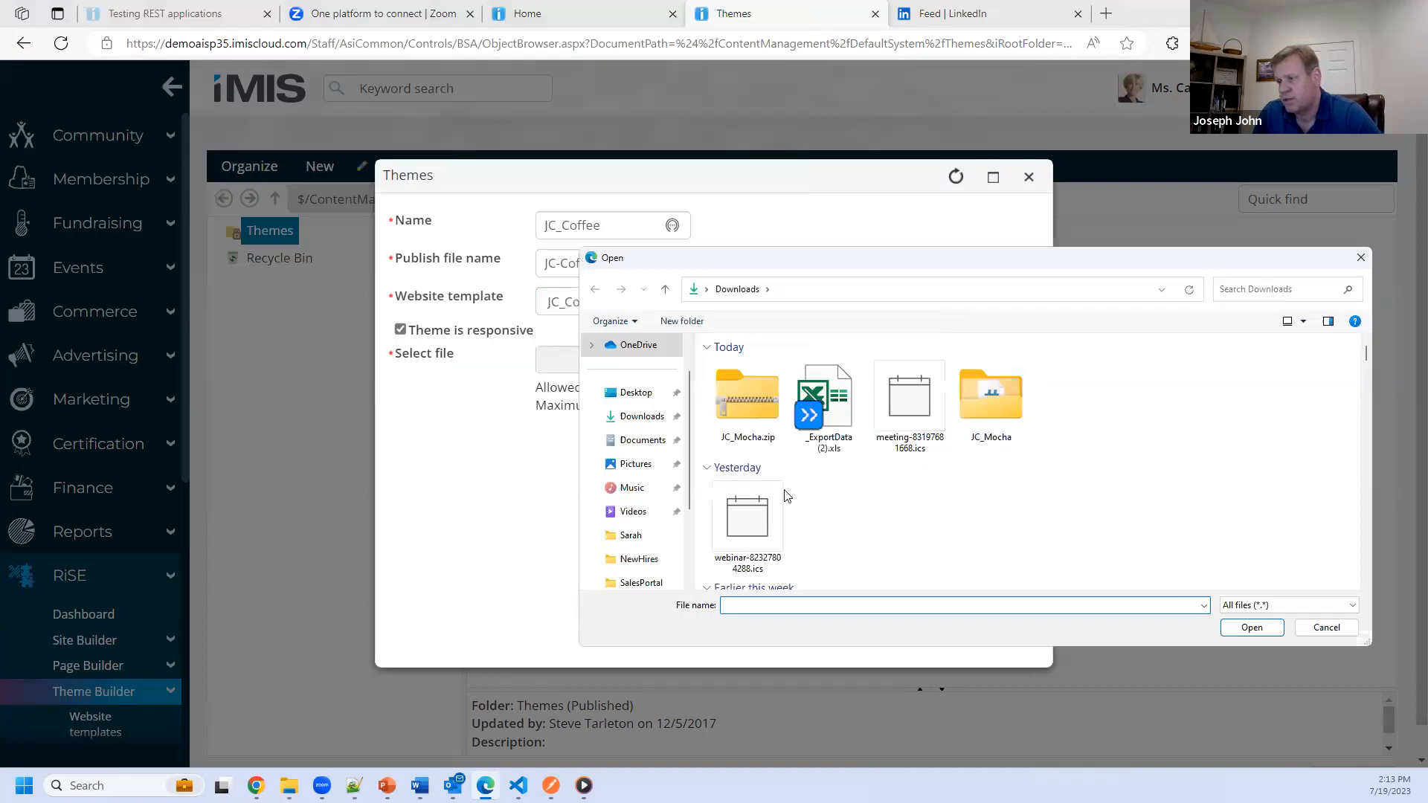
pyautogui.click(734, 417)
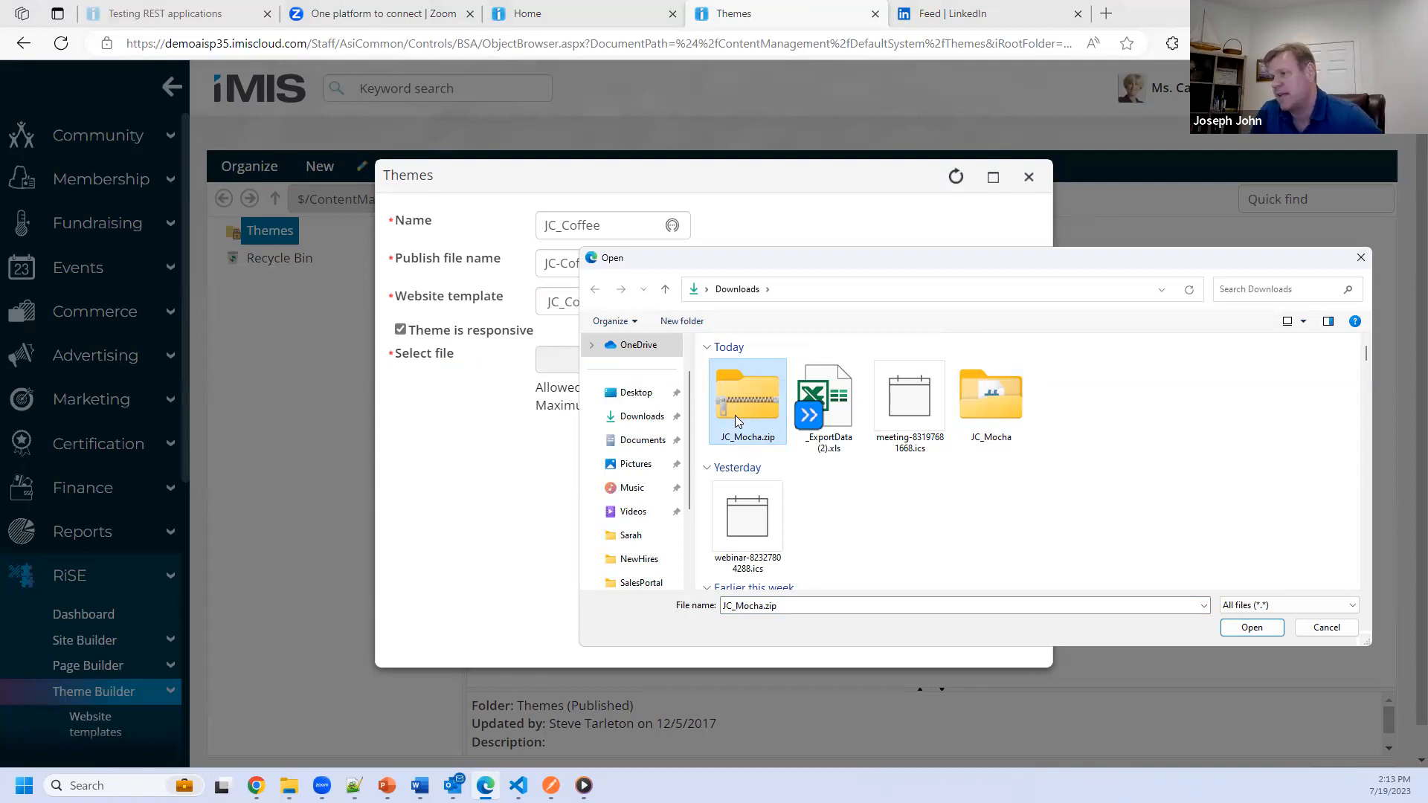
pyautogui.click(1252, 626)
pyautogui.click(943, 450)
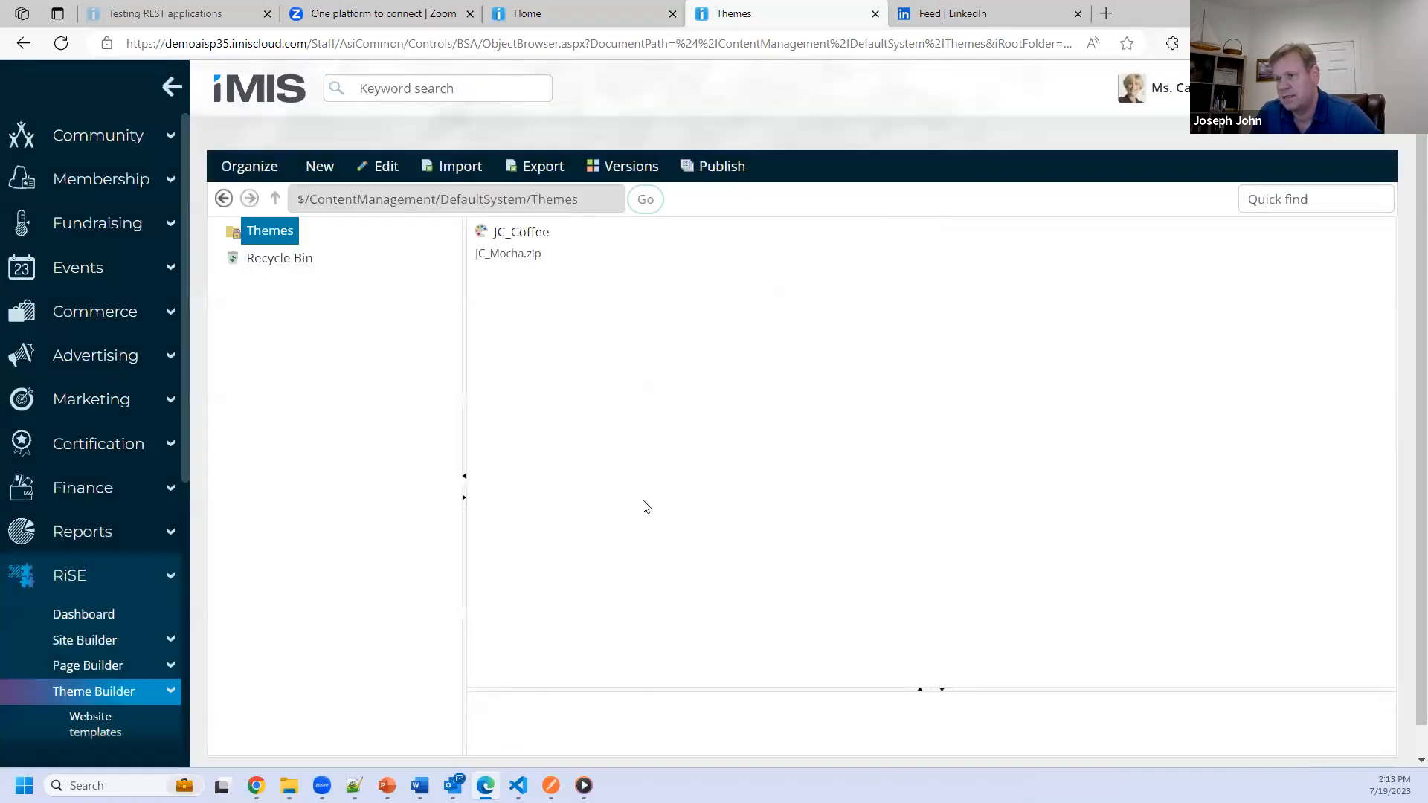
pyautogui.click(510, 255)
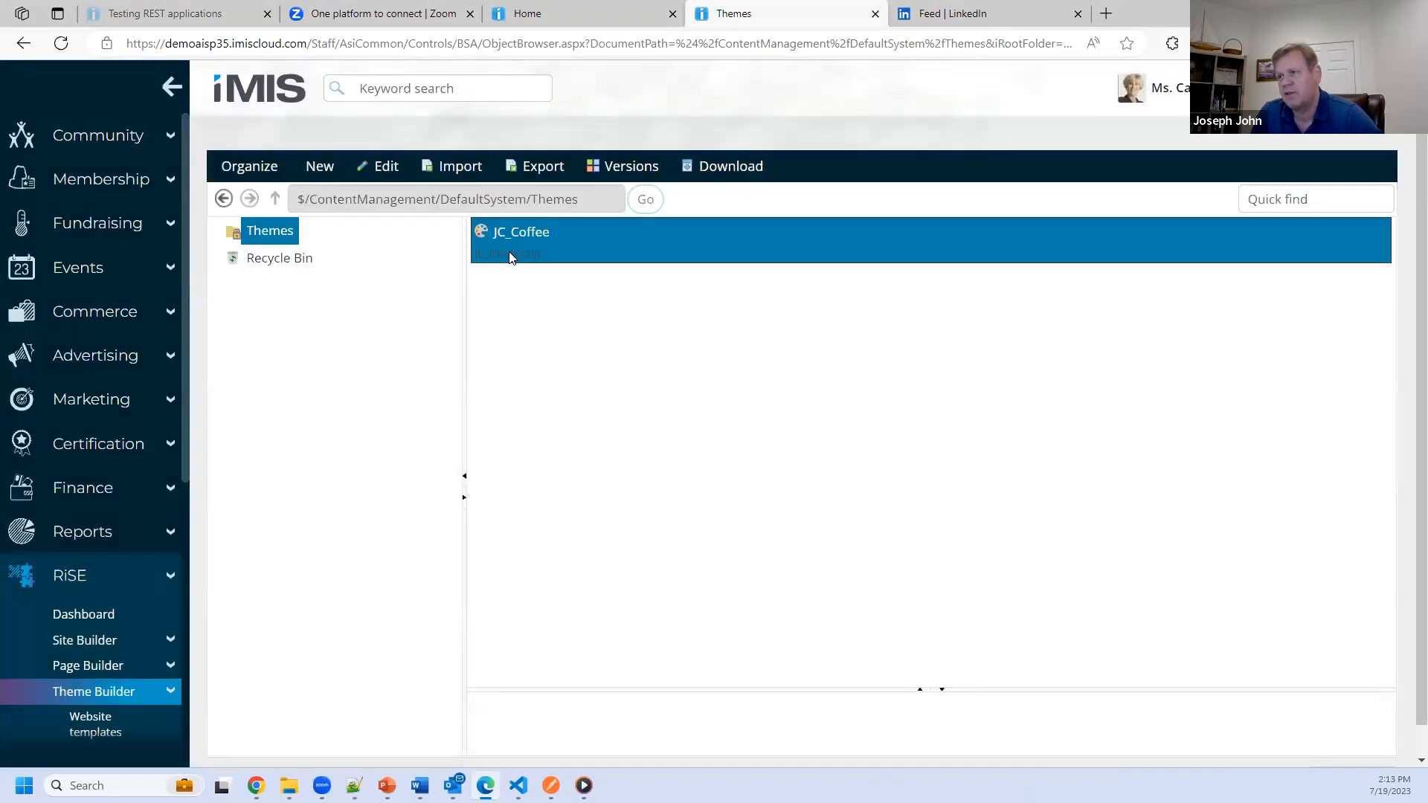
# Step: Purge the system cache from the About iMIS settings page and reload the page
pyautogui.scroll(-8, 75, 521)
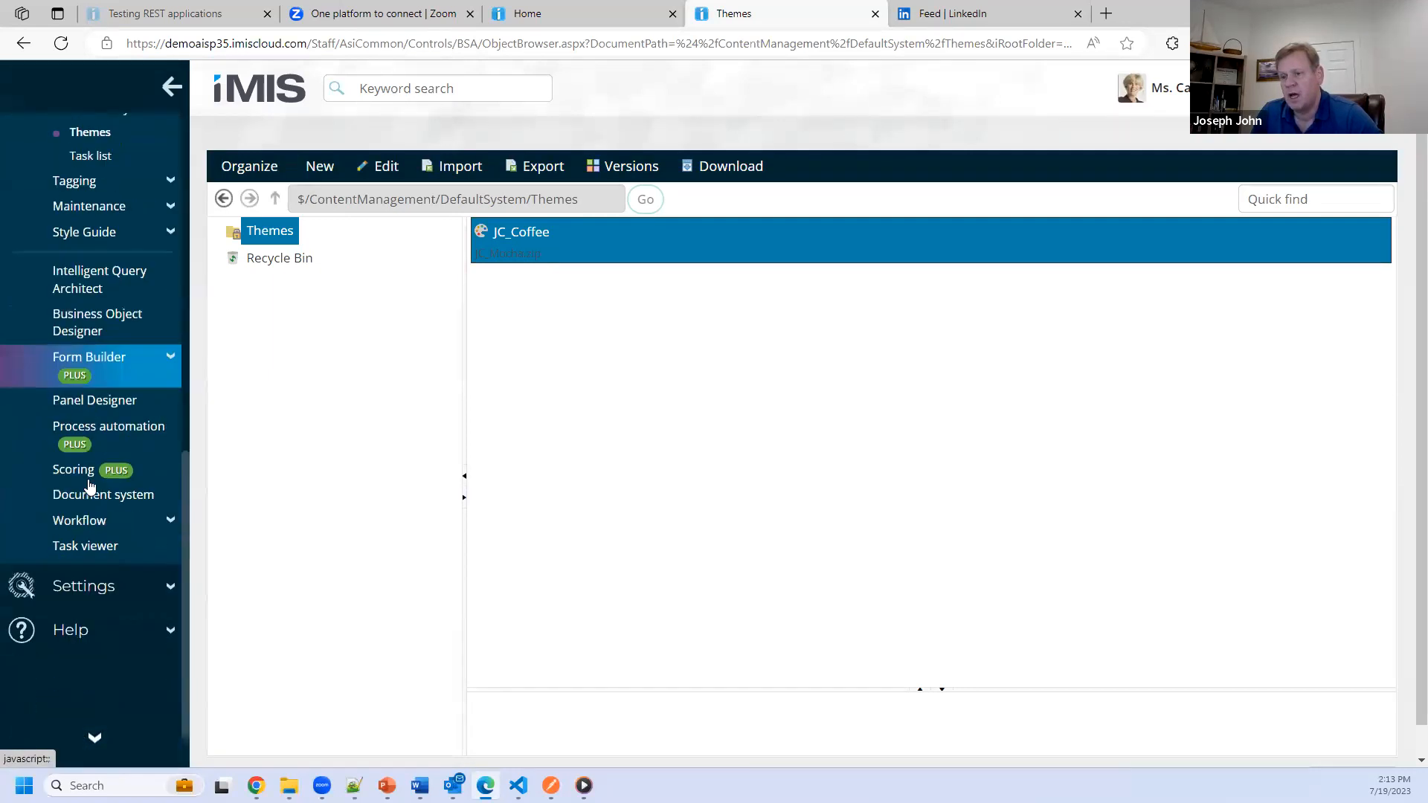
pyautogui.click(75, 598)
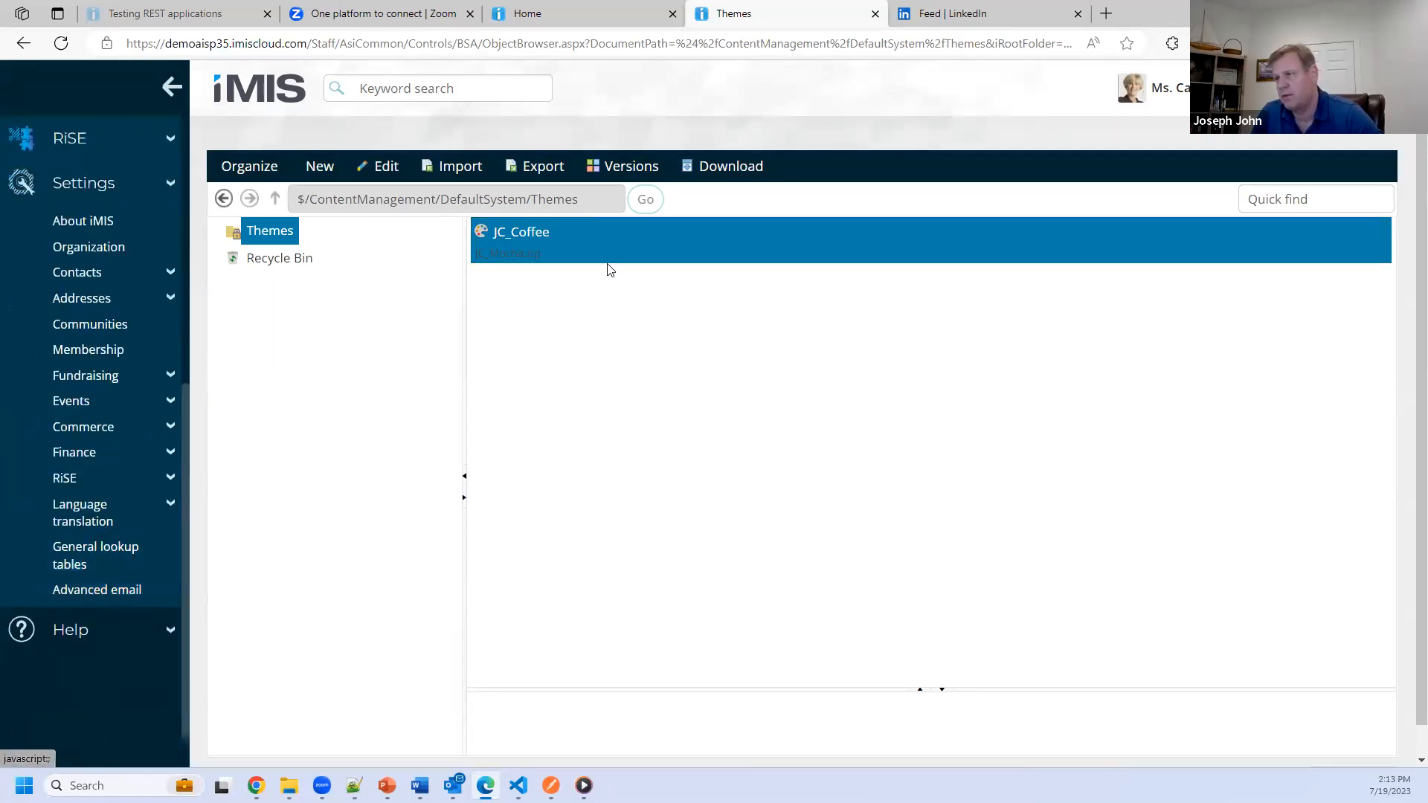
pyautogui.click(89, 223)
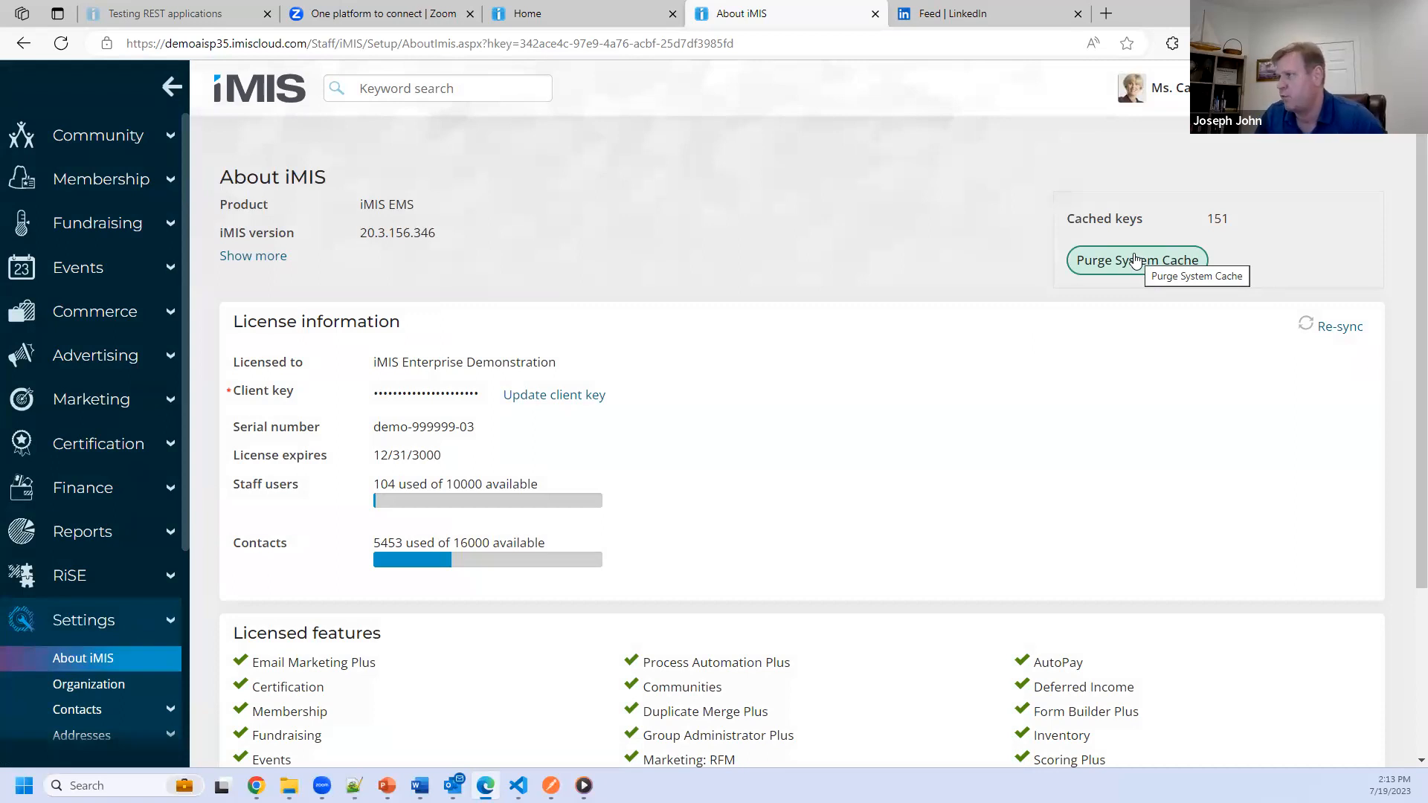
pyautogui.click(1132, 260)
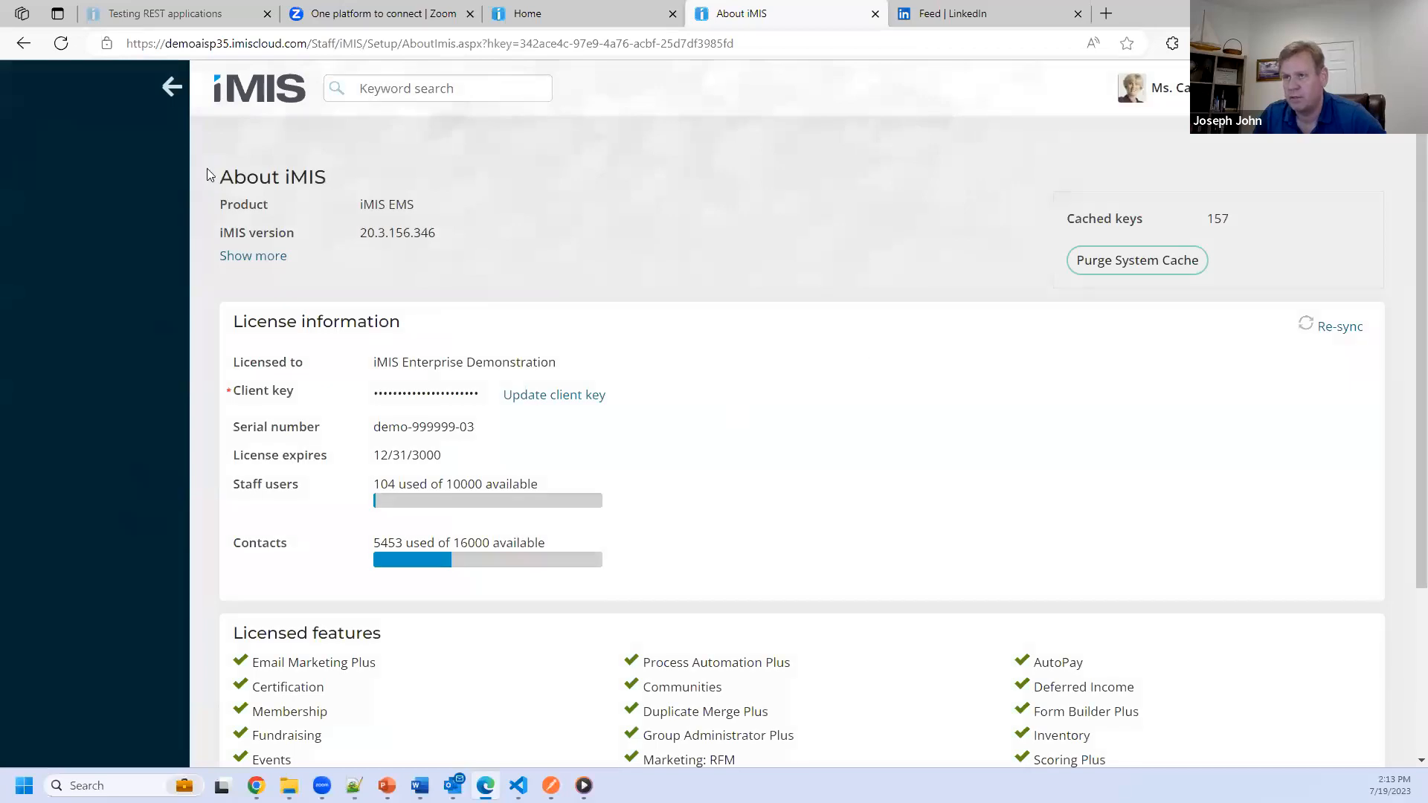
pyautogui.click(61, 43)
pyautogui.click(841, 173)
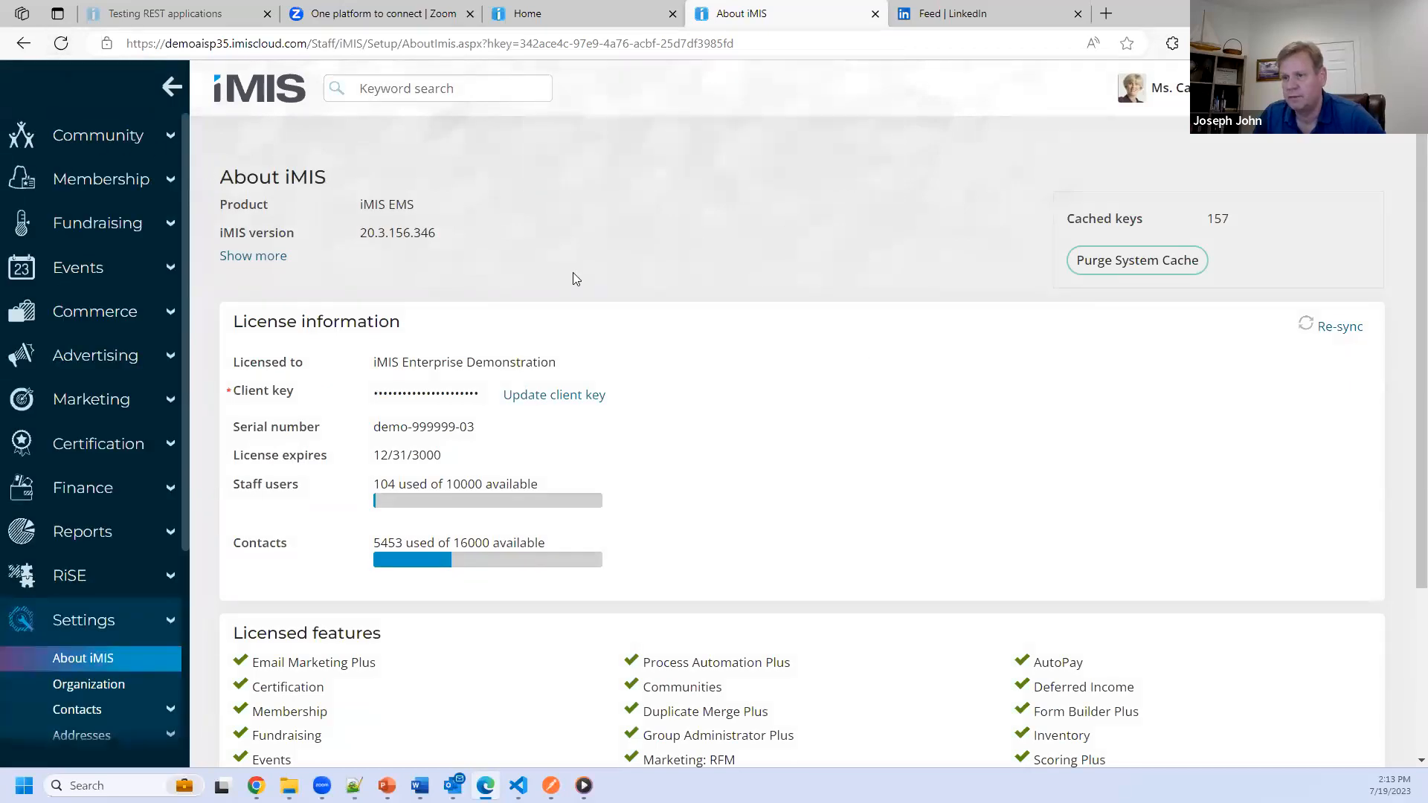
# Step: Return to website management in Site Builder and open the JC website's look and feel settings
pyautogui.scroll(-2, 105, 501)
pyautogui.click(78, 468)
pyautogui.scroll(-2, 81, 457)
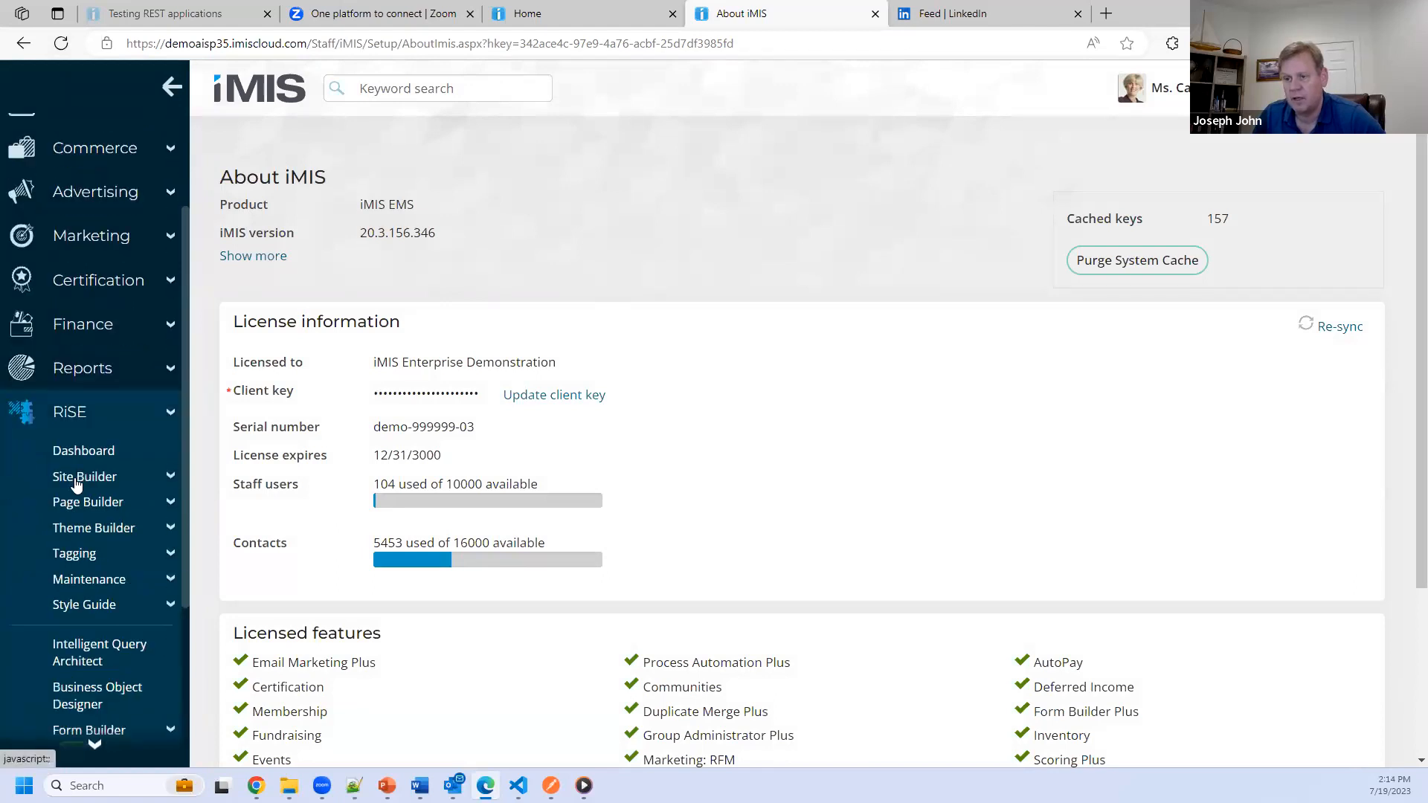
pyautogui.click(86, 436)
pyautogui.click(90, 500)
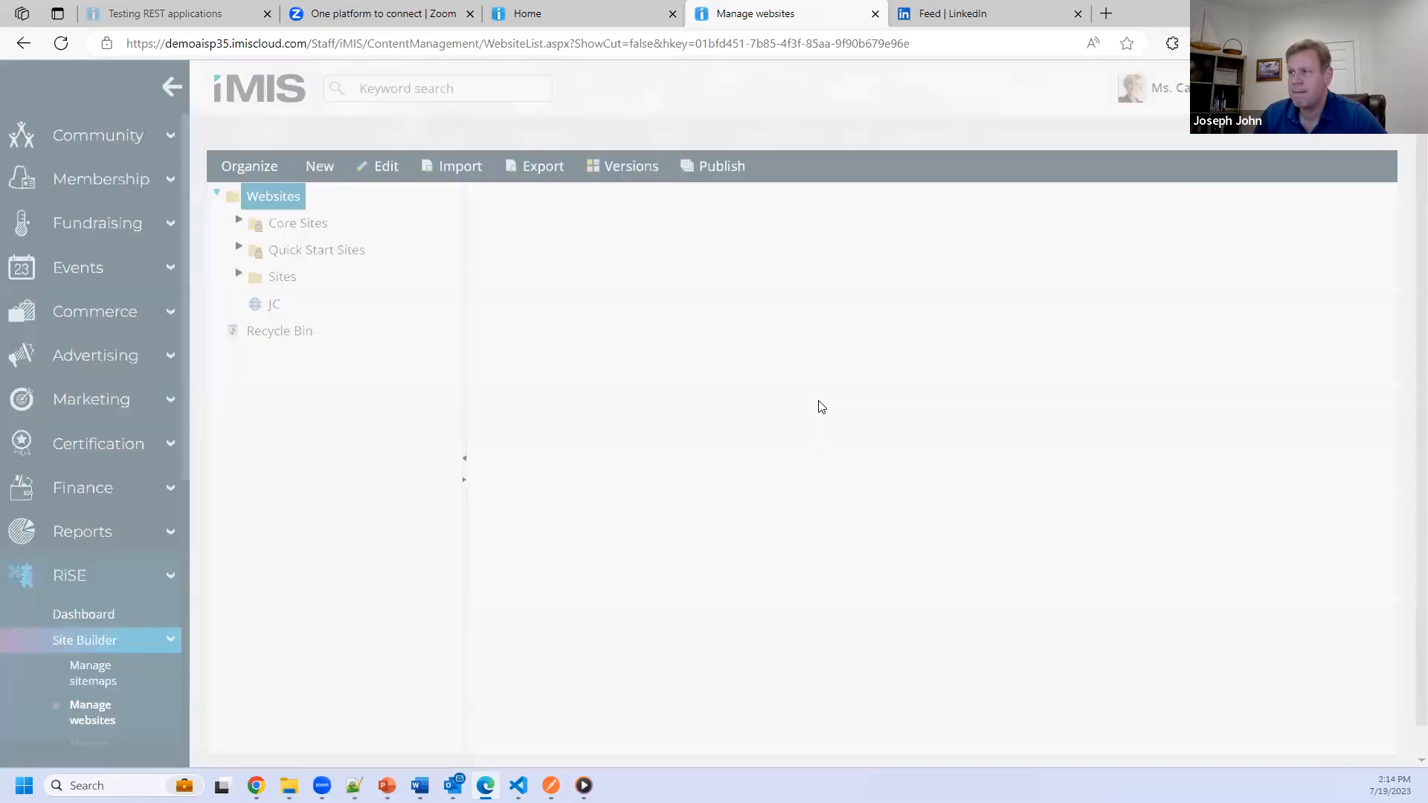
pyautogui.click(275, 305)
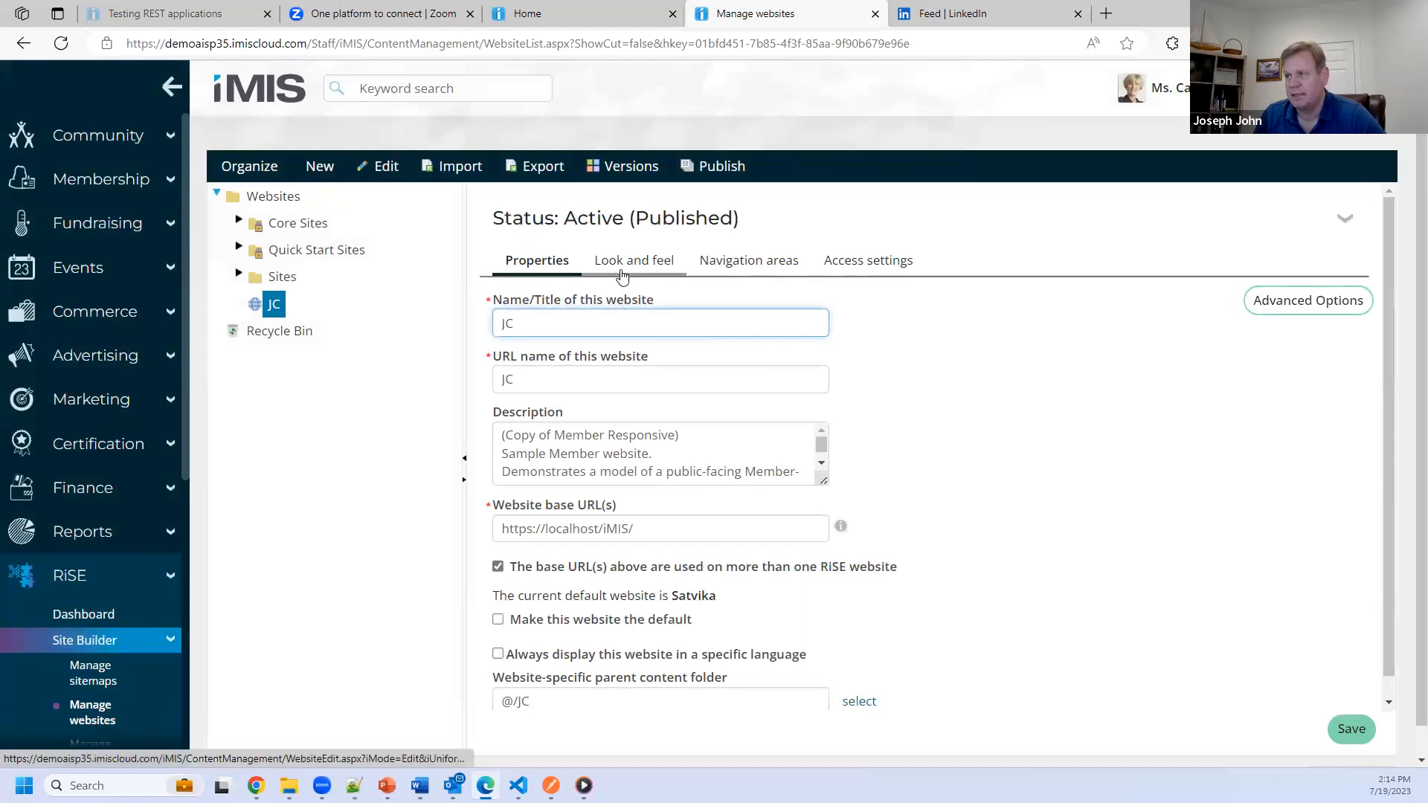
pyautogui.click(625, 272)
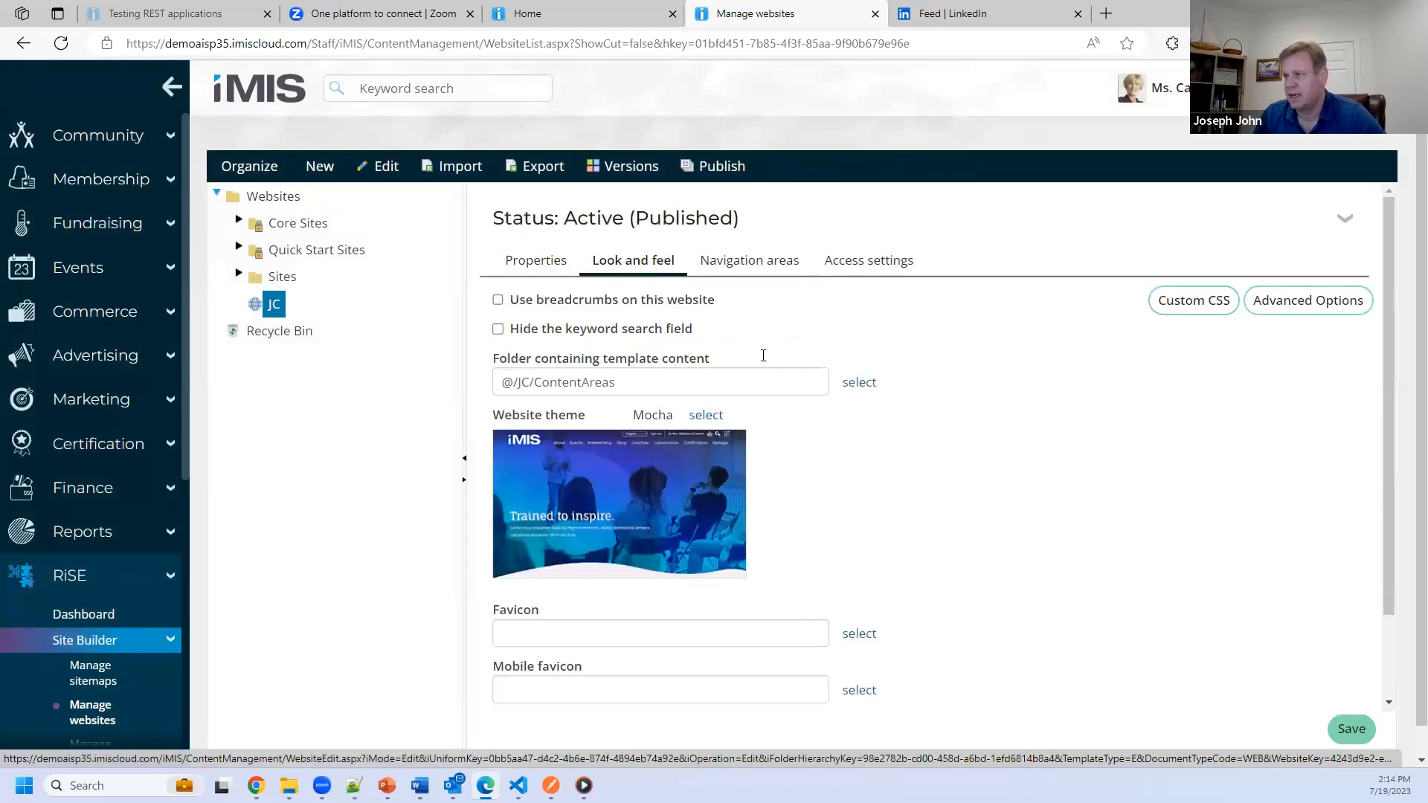
# Step: Set the JC website's theme to JC-Coffee in its advanced options, save the website, and publish it with its children
pyautogui.click(1303, 300)
pyautogui.click(774, 298)
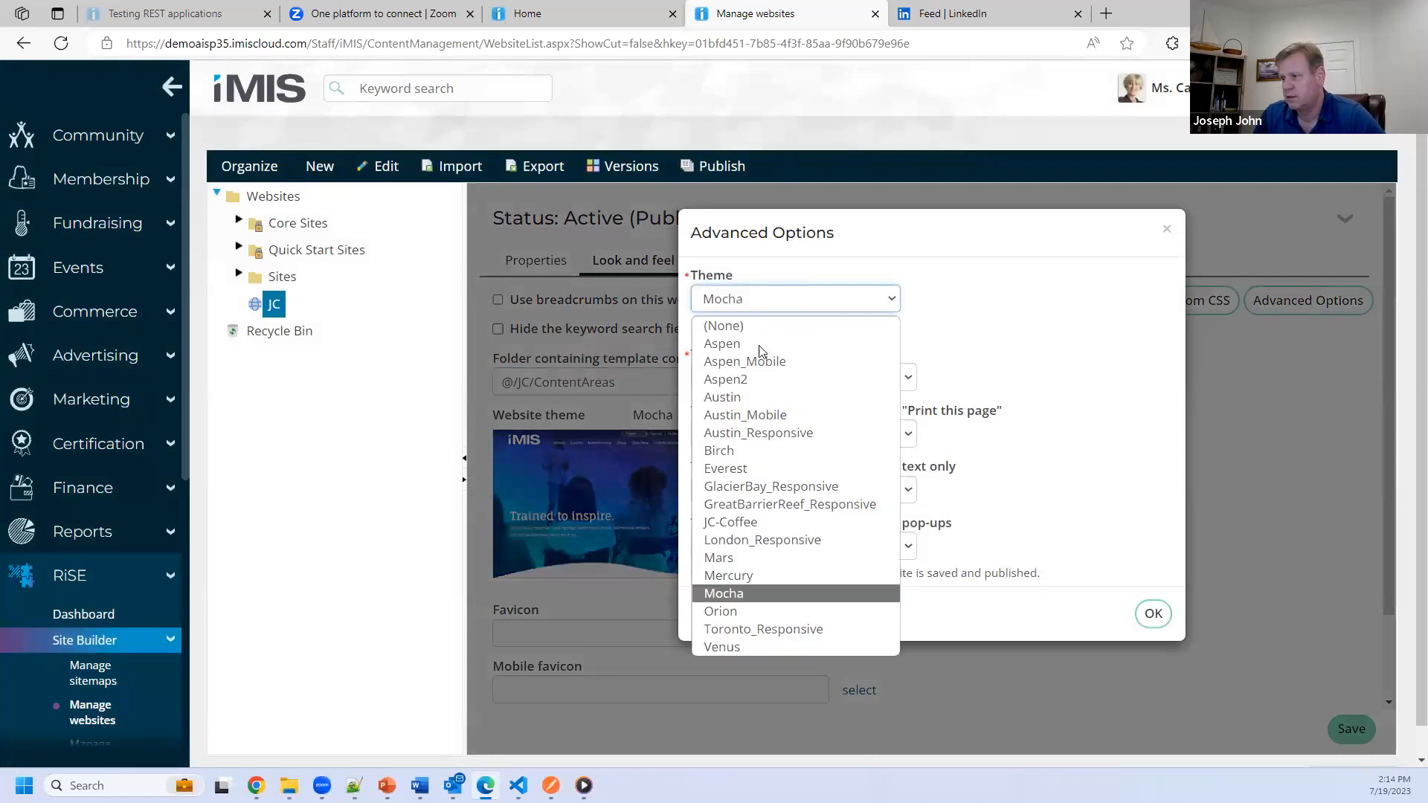
pyautogui.click(719, 523)
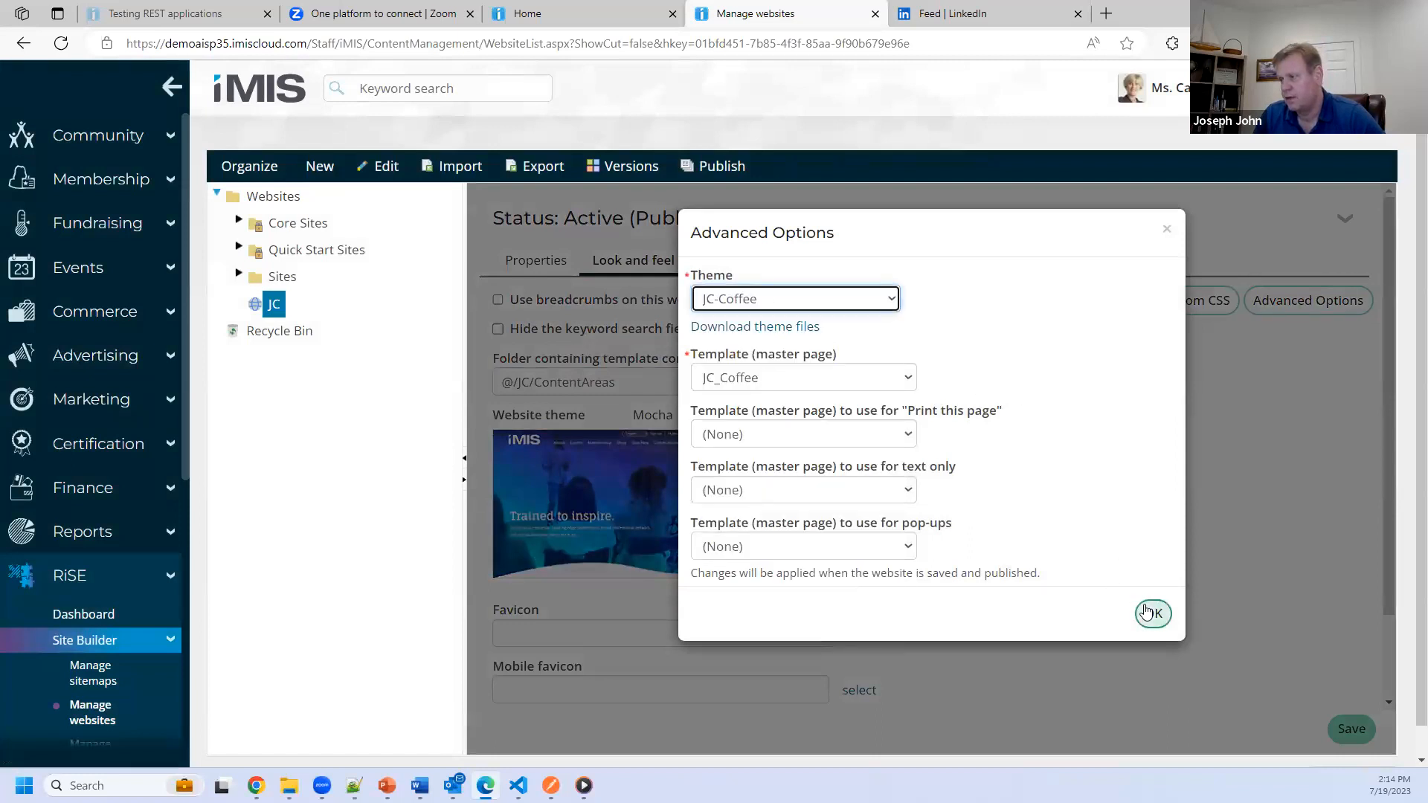
pyautogui.click(1153, 613)
pyautogui.click(1351, 729)
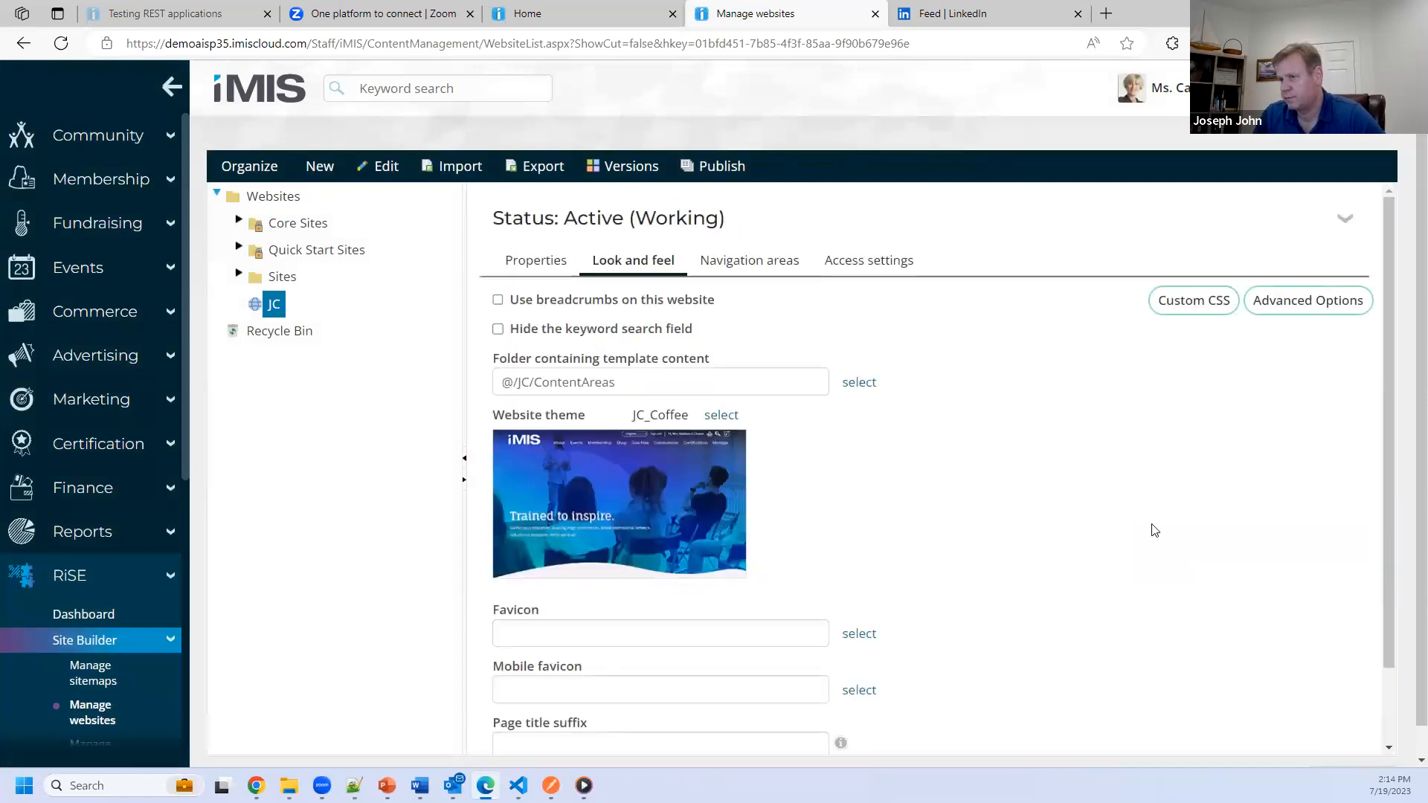
pyautogui.click(714, 166)
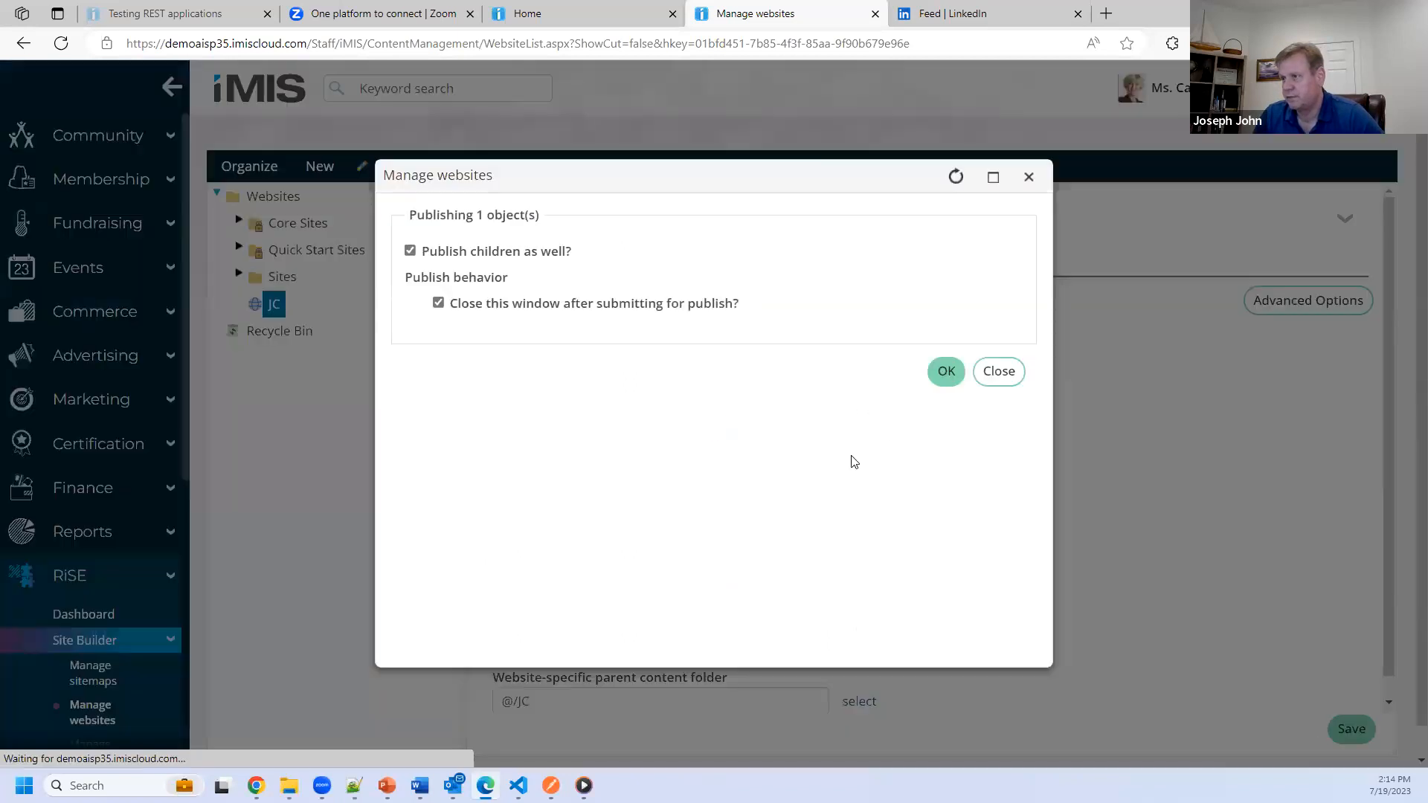
pyautogui.click(937, 640)
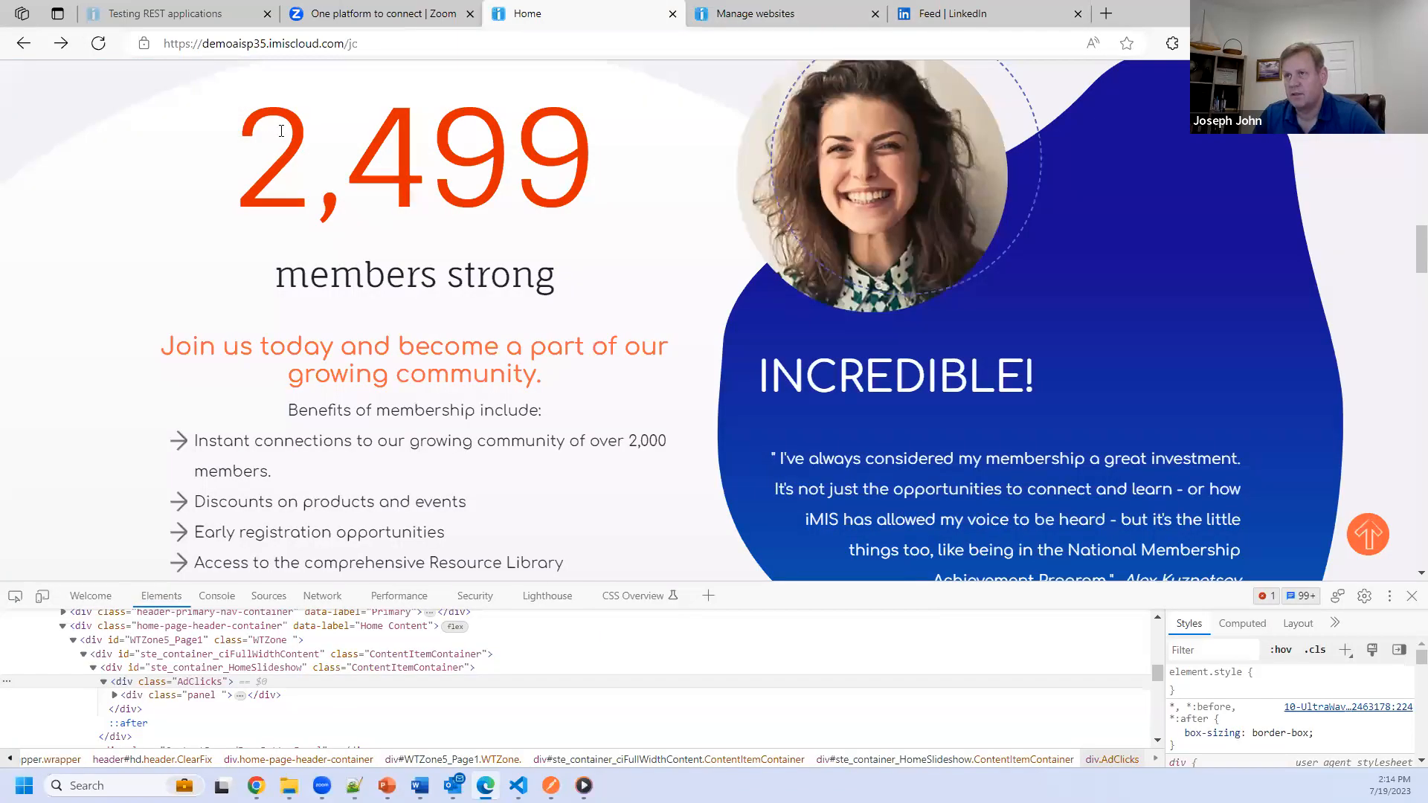
# Step: Reload the JC home page and check how it renders from the header through the membership sections
pyautogui.click(536, 13)
pyautogui.click(98, 43)
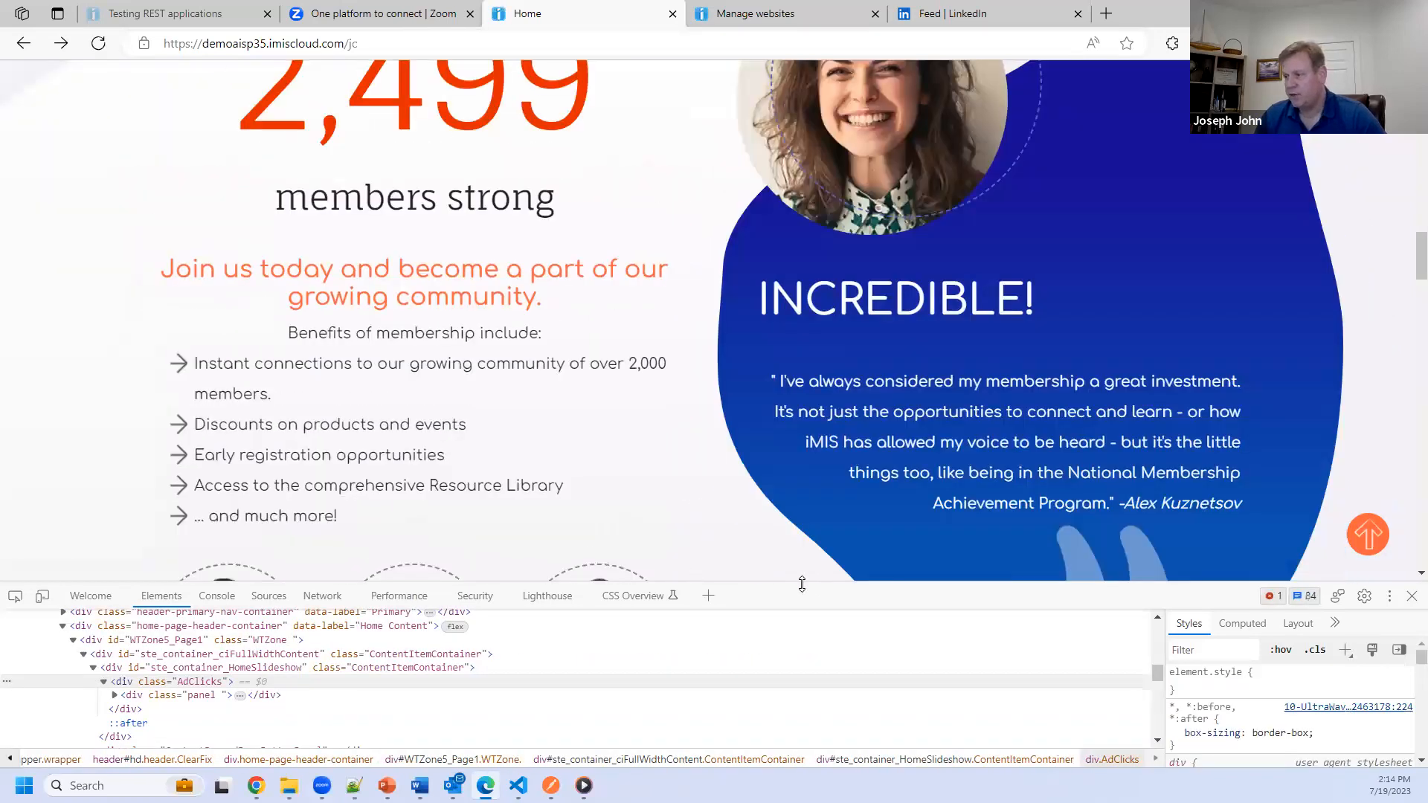
pyautogui.scroll(10, 758, 523)
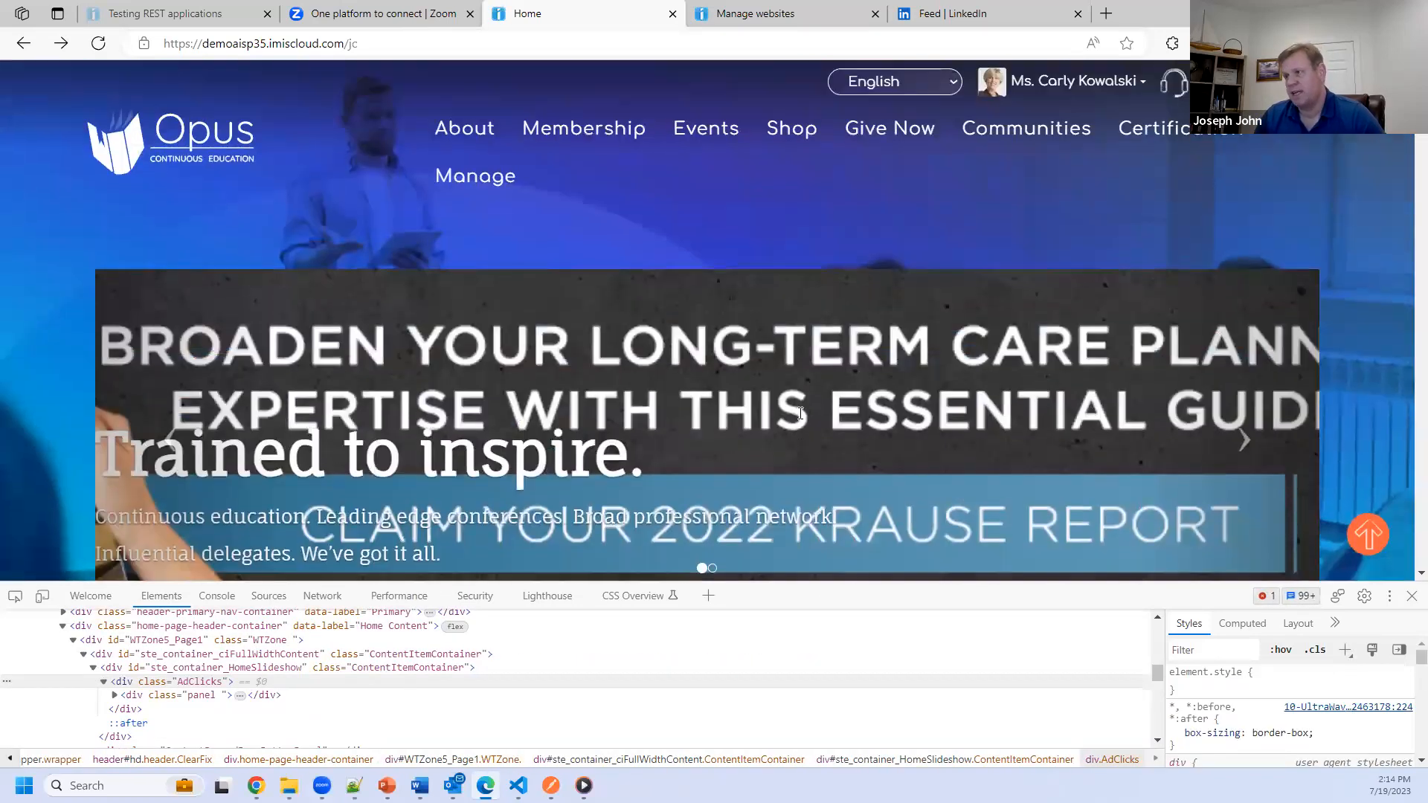
pyautogui.scroll(-12, 800, 414)
pyautogui.scroll(-7, 801, 414)
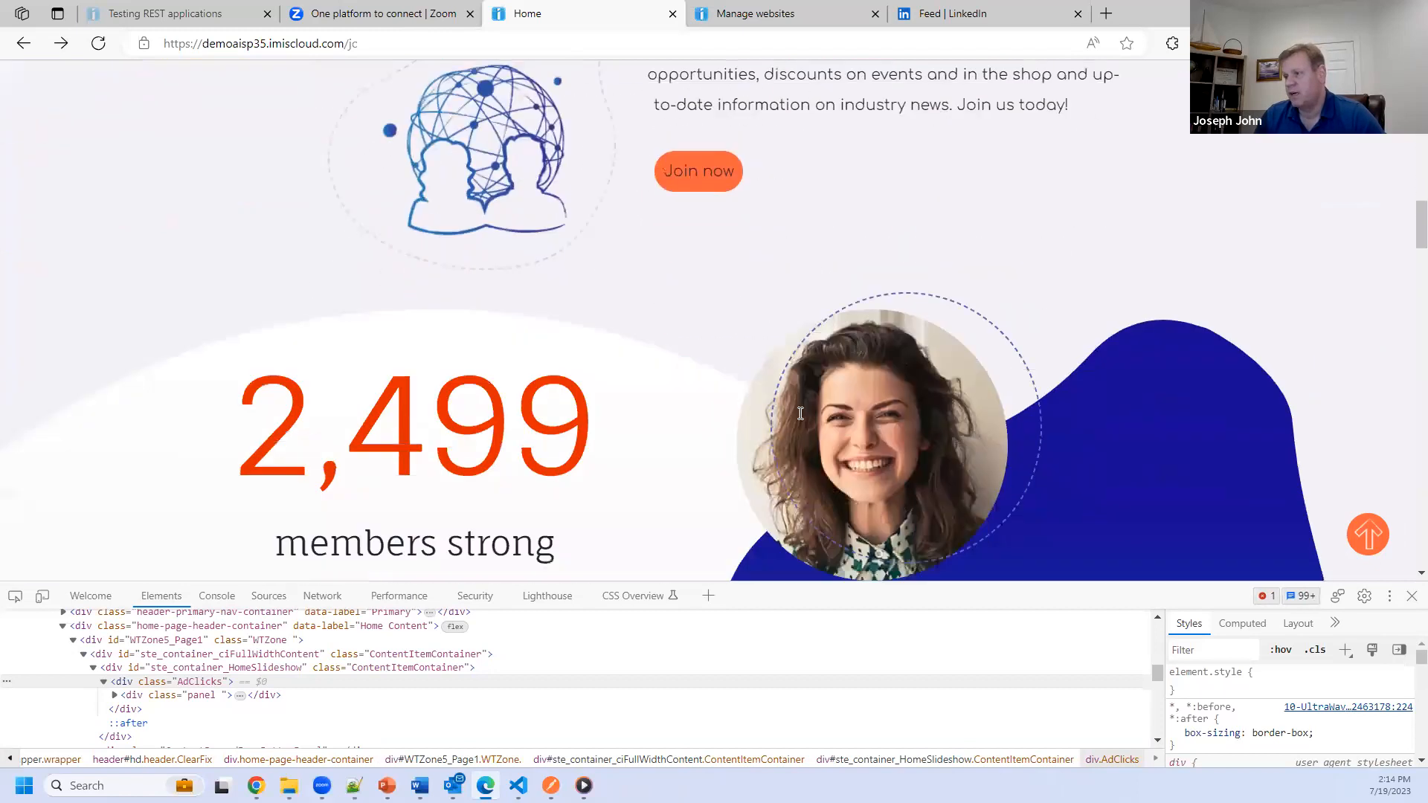
# Step: Enlarge the developer tools and examine the stylesheet links inside the page's head element for the JC-Coffee theme files
pyautogui.moveTo(841, 584); pyautogui.dragTo(841, 440)
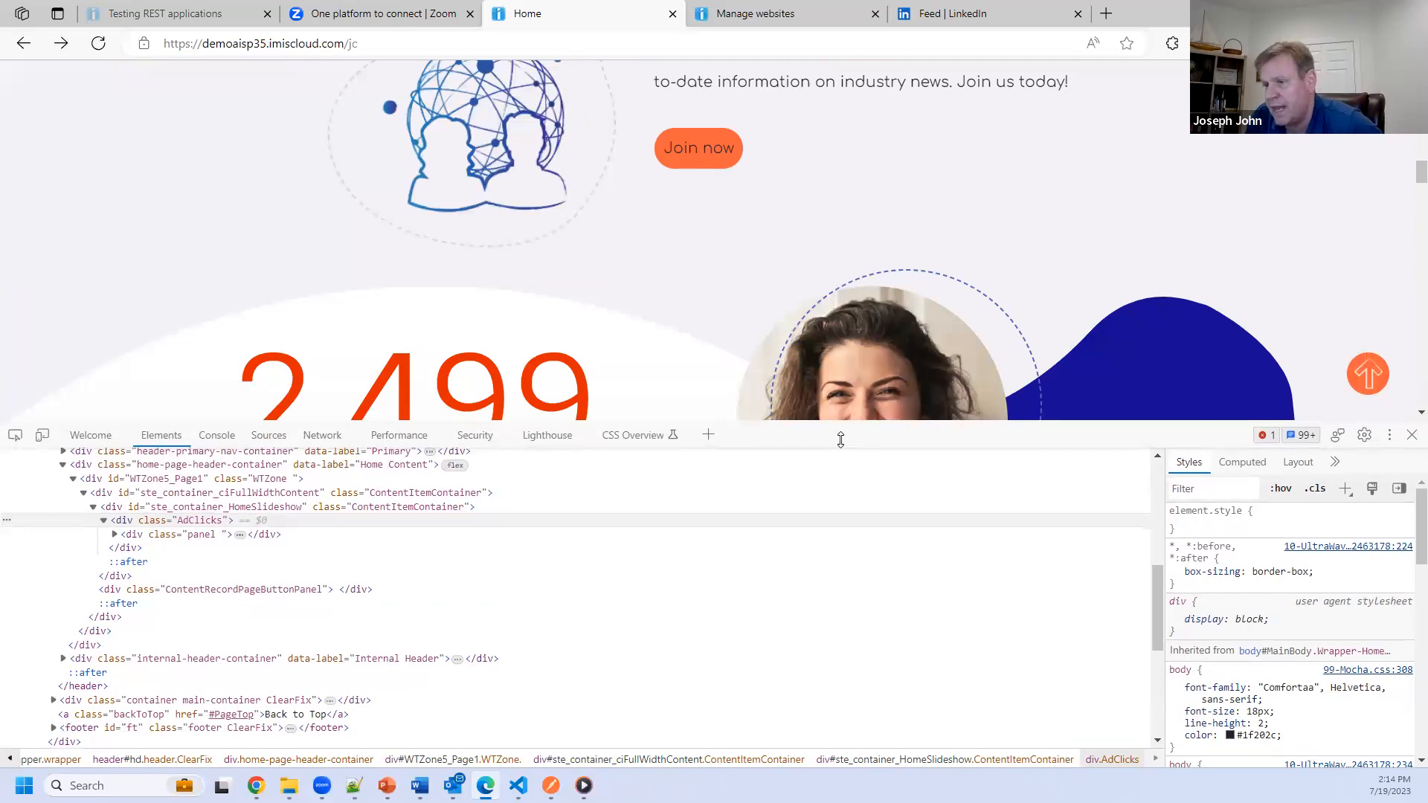
pyautogui.scroll(10, 602, 617)
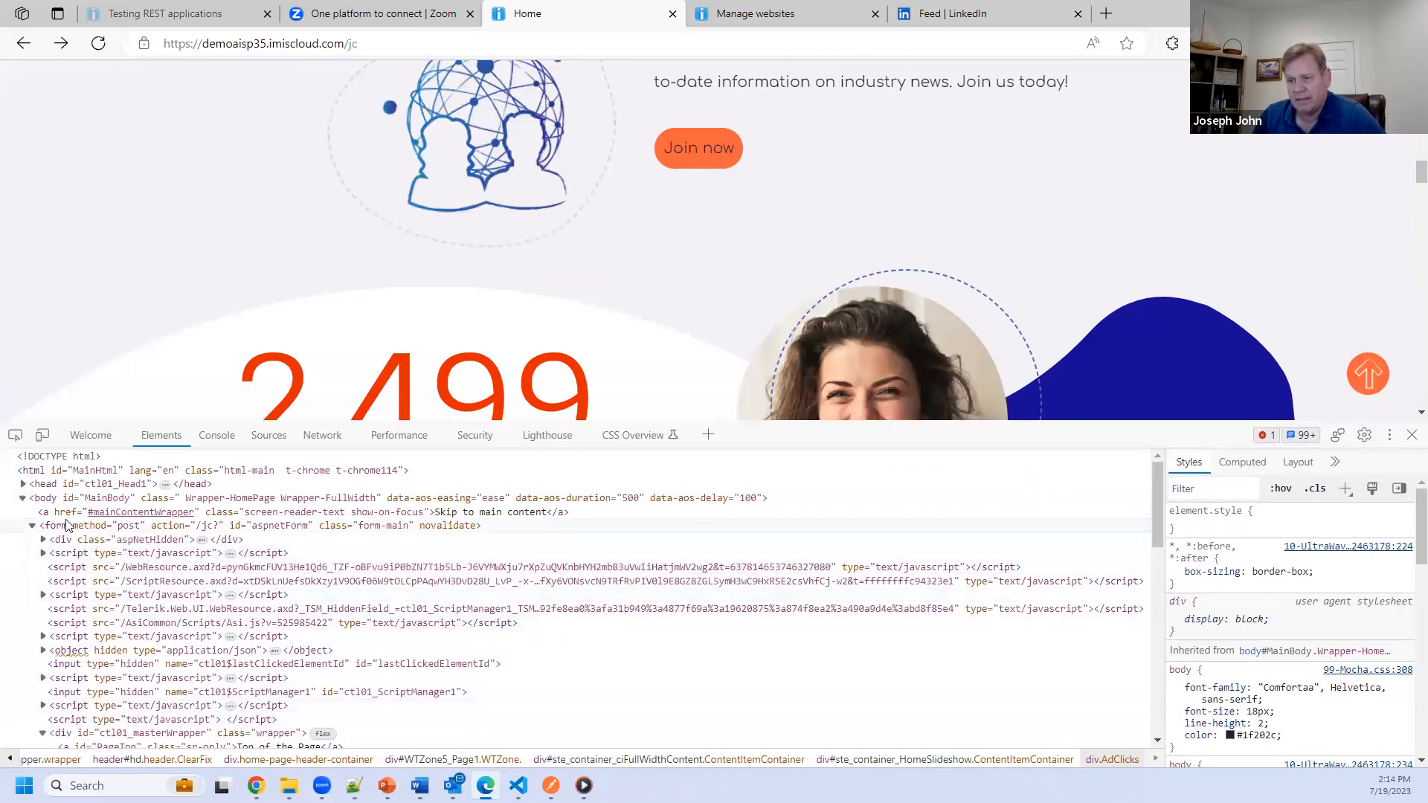
pyautogui.click(23, 485)
pyautogui.click(23, 485)
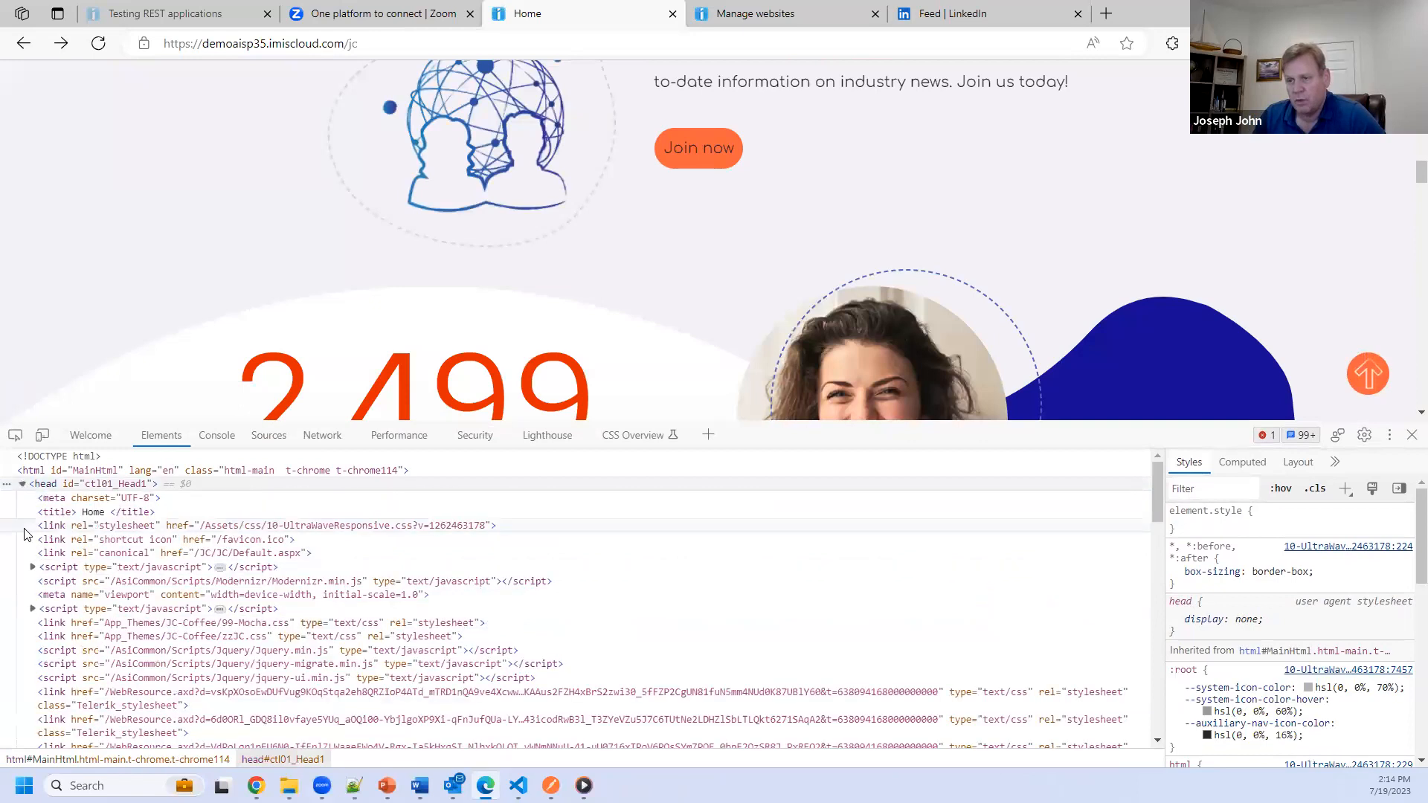
pyautogui.scroll(-4, 25, 533)
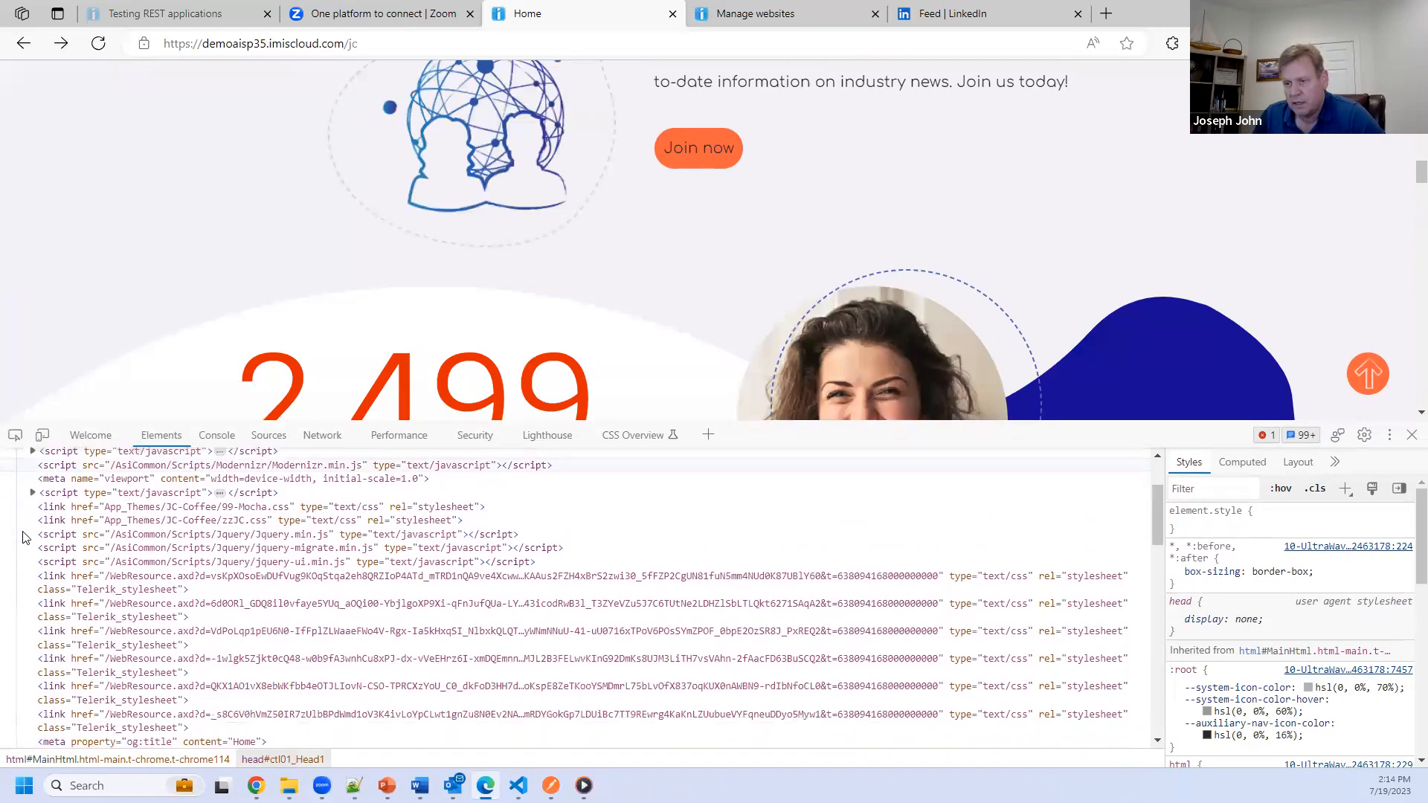
pyautogui.scroll(-1, 23, 536)
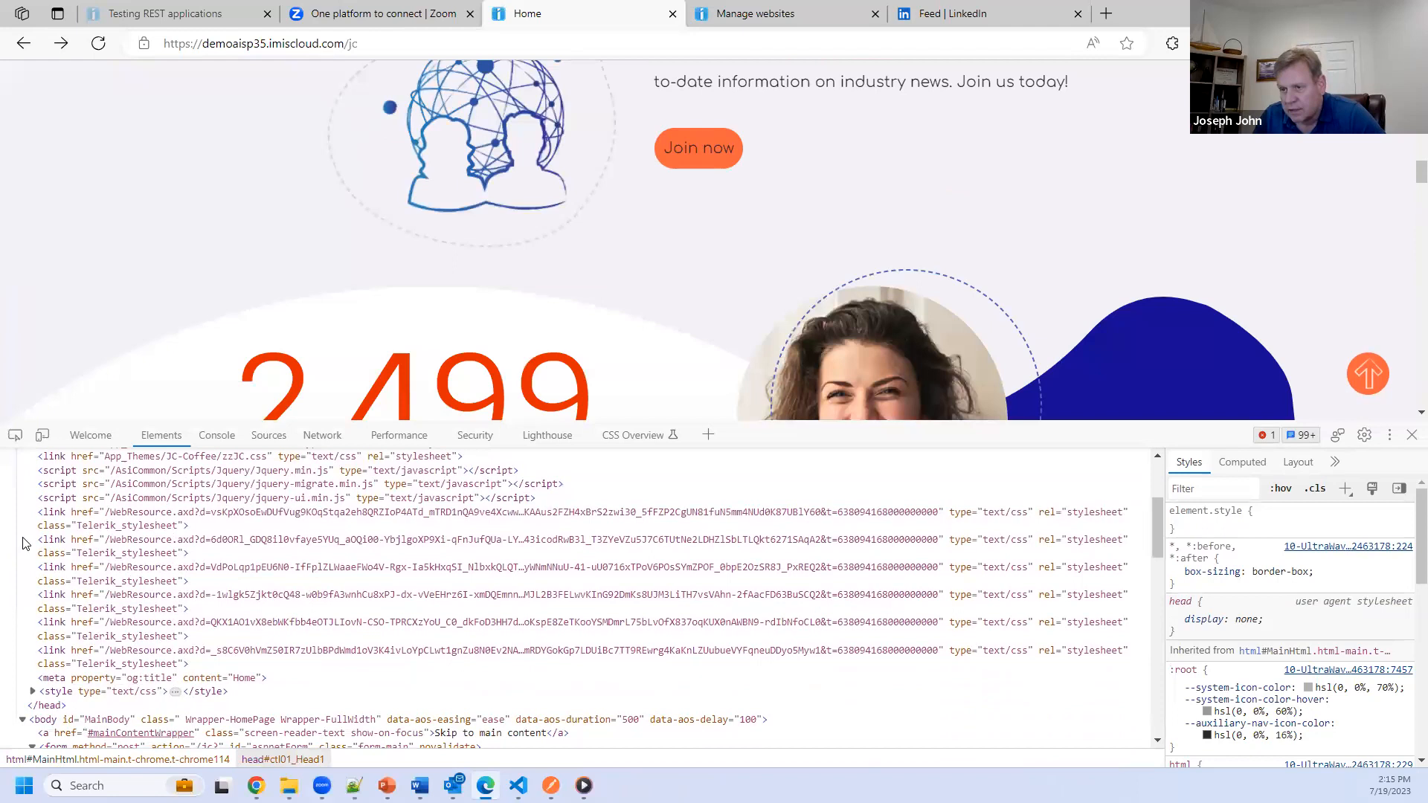
pyautogui.scroll(-1, 23, 544)
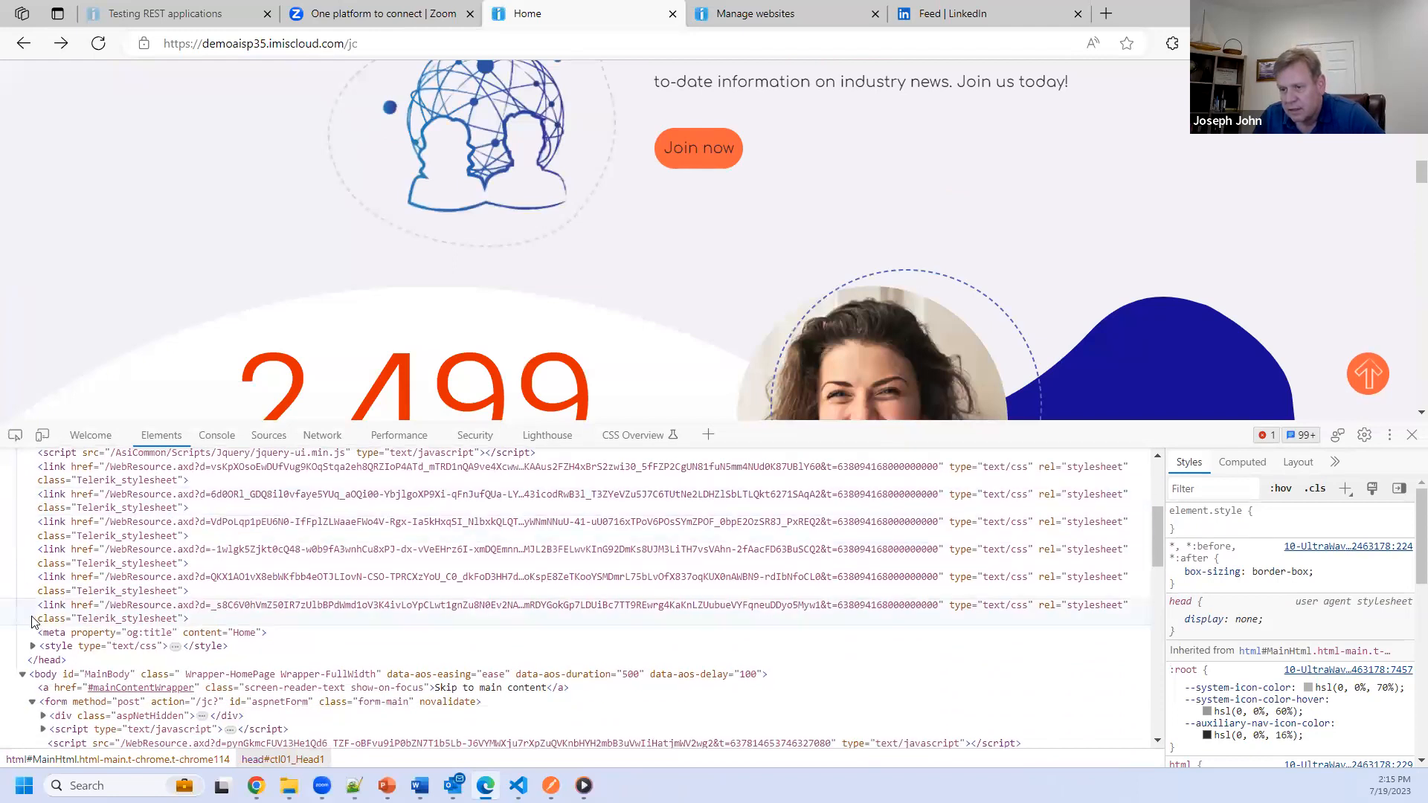
pyautogui.scroll(3, 24, 621)
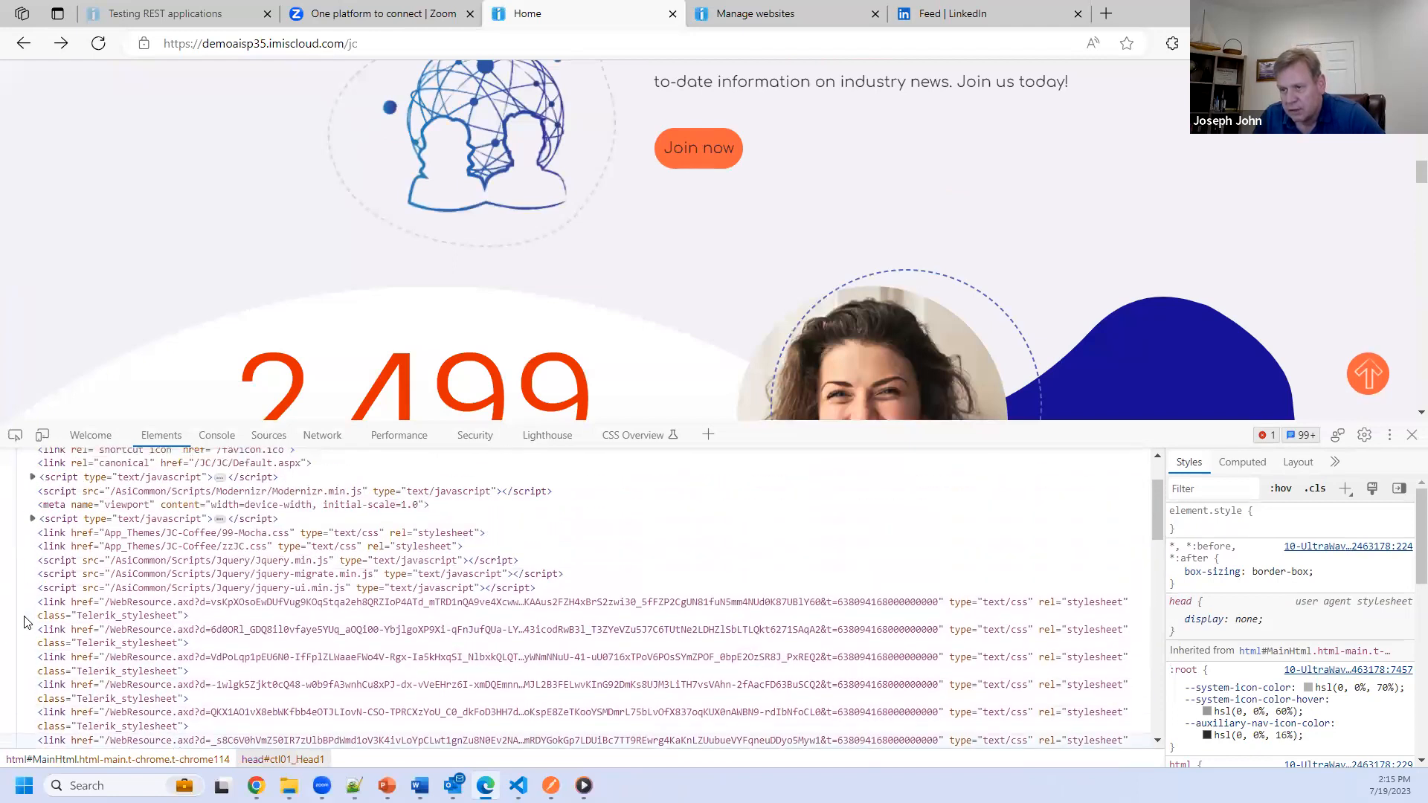
# Step: Select the link element for the JC-Coffee theme's zzJC.css stylesheet inside the page's head
pyautogui.click(191, 549)
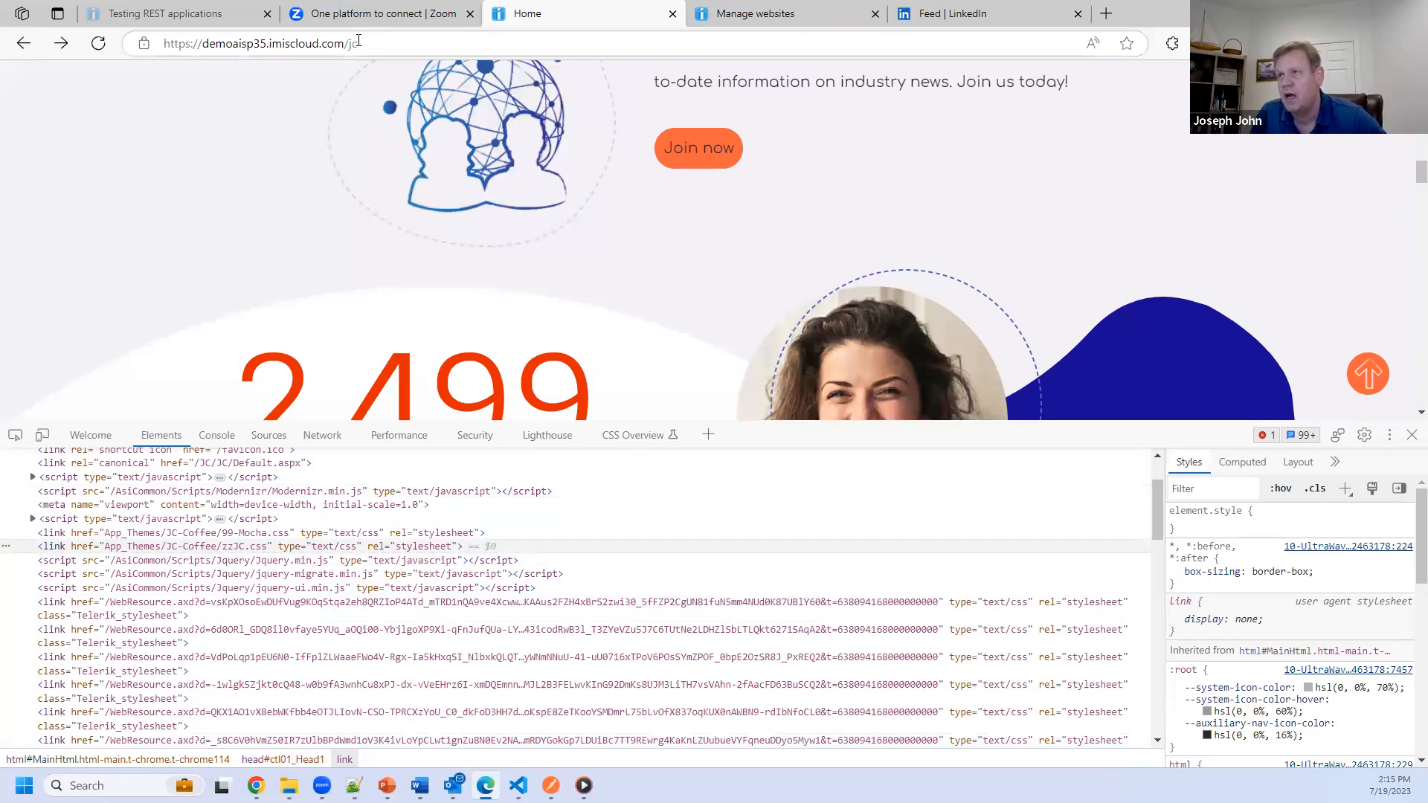
pyautogui.click(1107, 15)
pyautogui.write('www.aa')
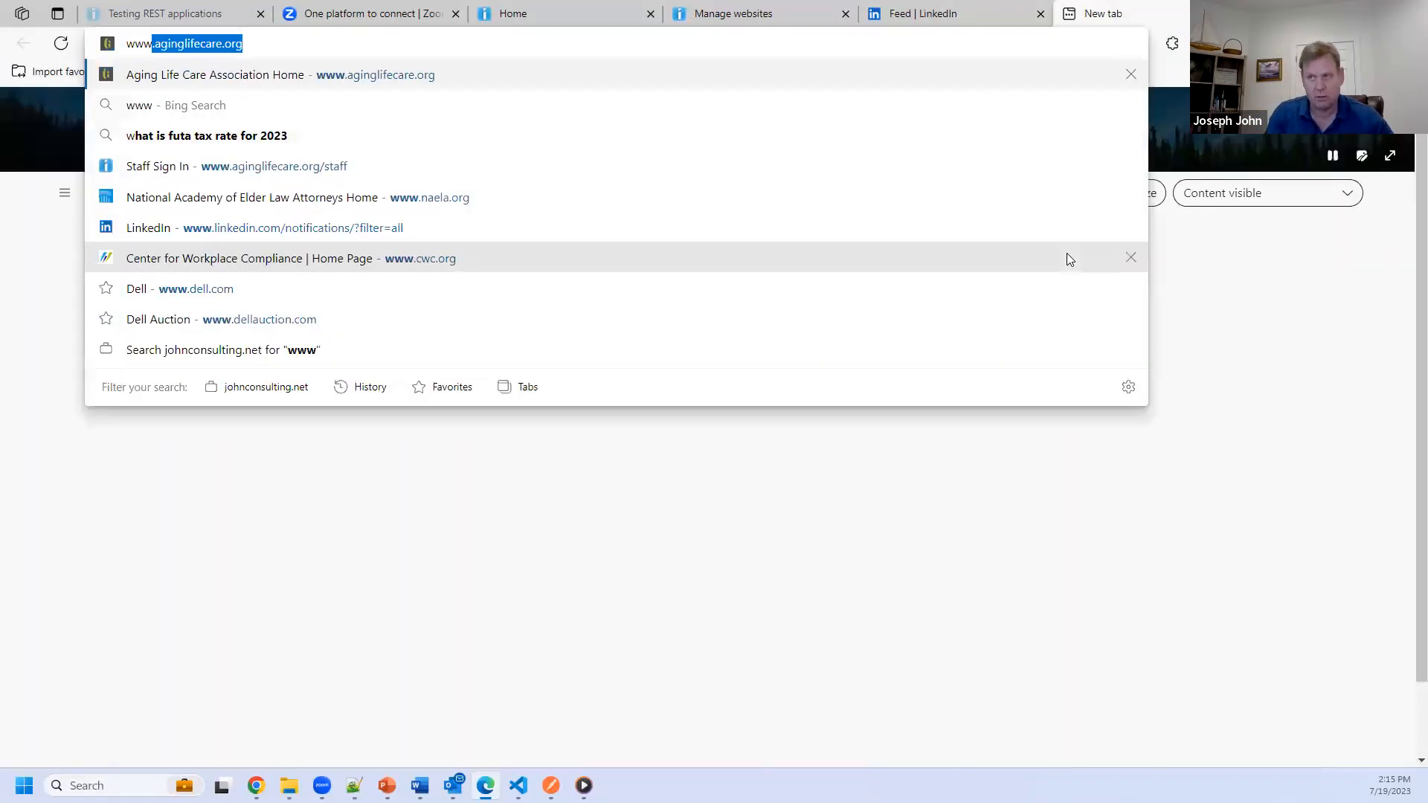
pyautogui.write('f.org')
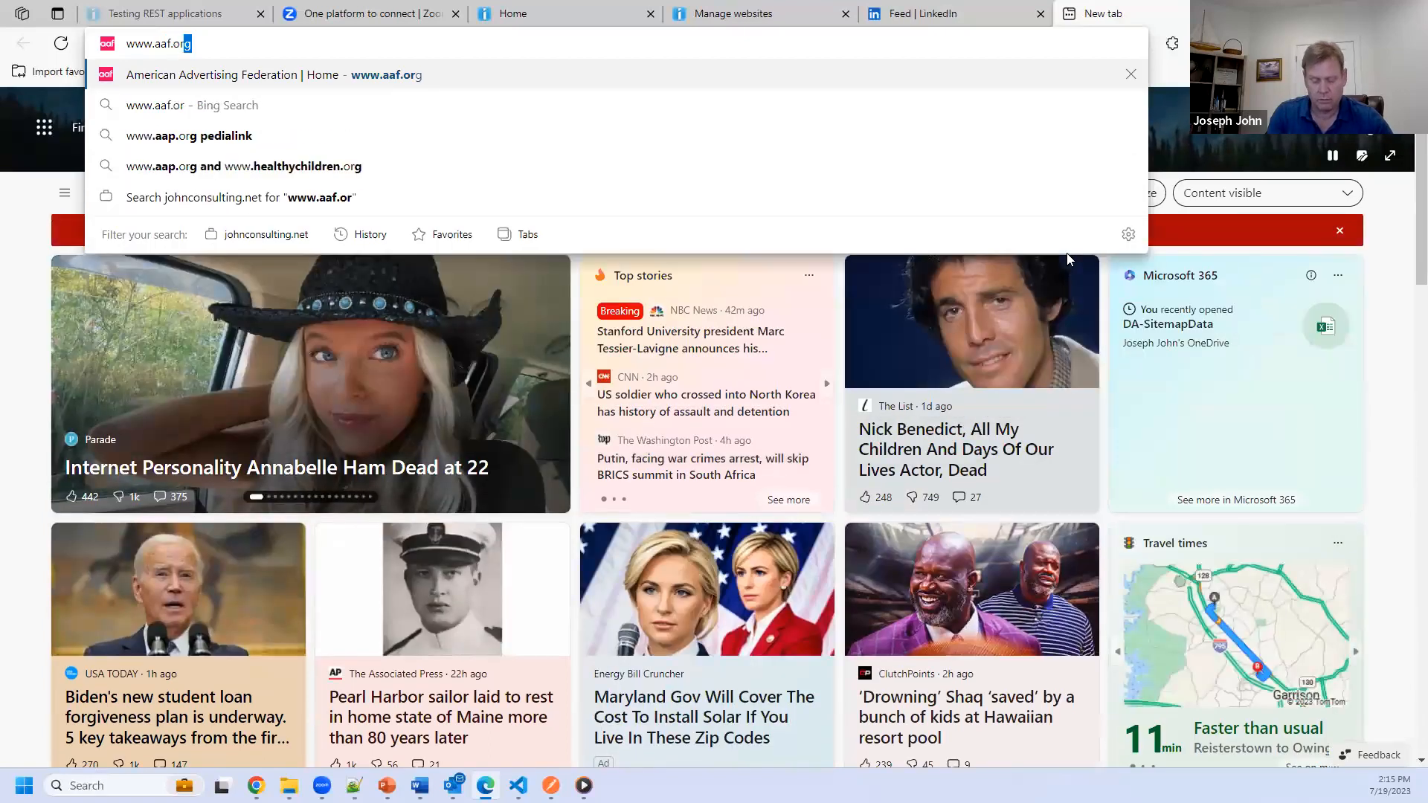
pyautogui.press('Return')
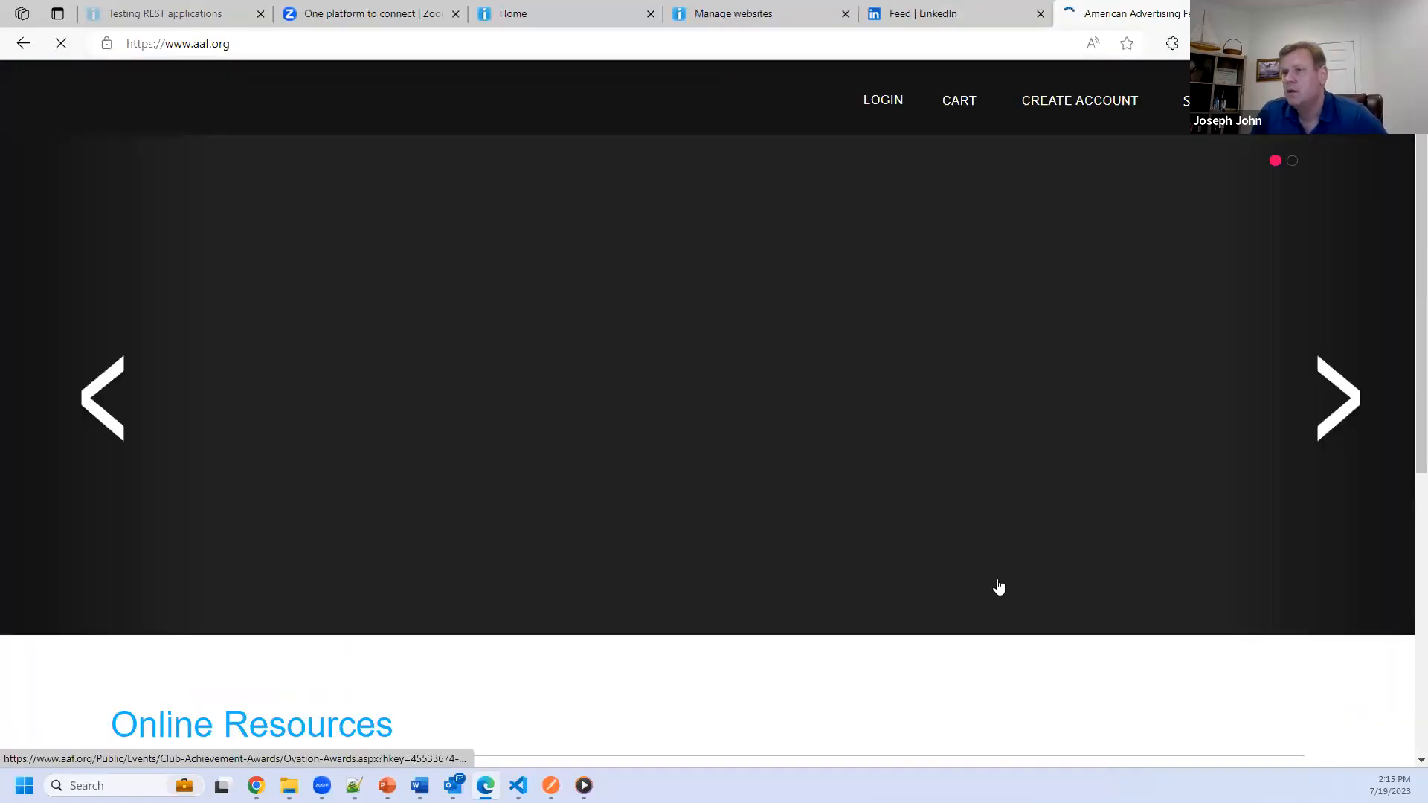
# Step: Review the AAF home page's content and its full-width site menu, expanding and collapsing the Who We Are section
pyautogui.scroll(-11, 908, 518)
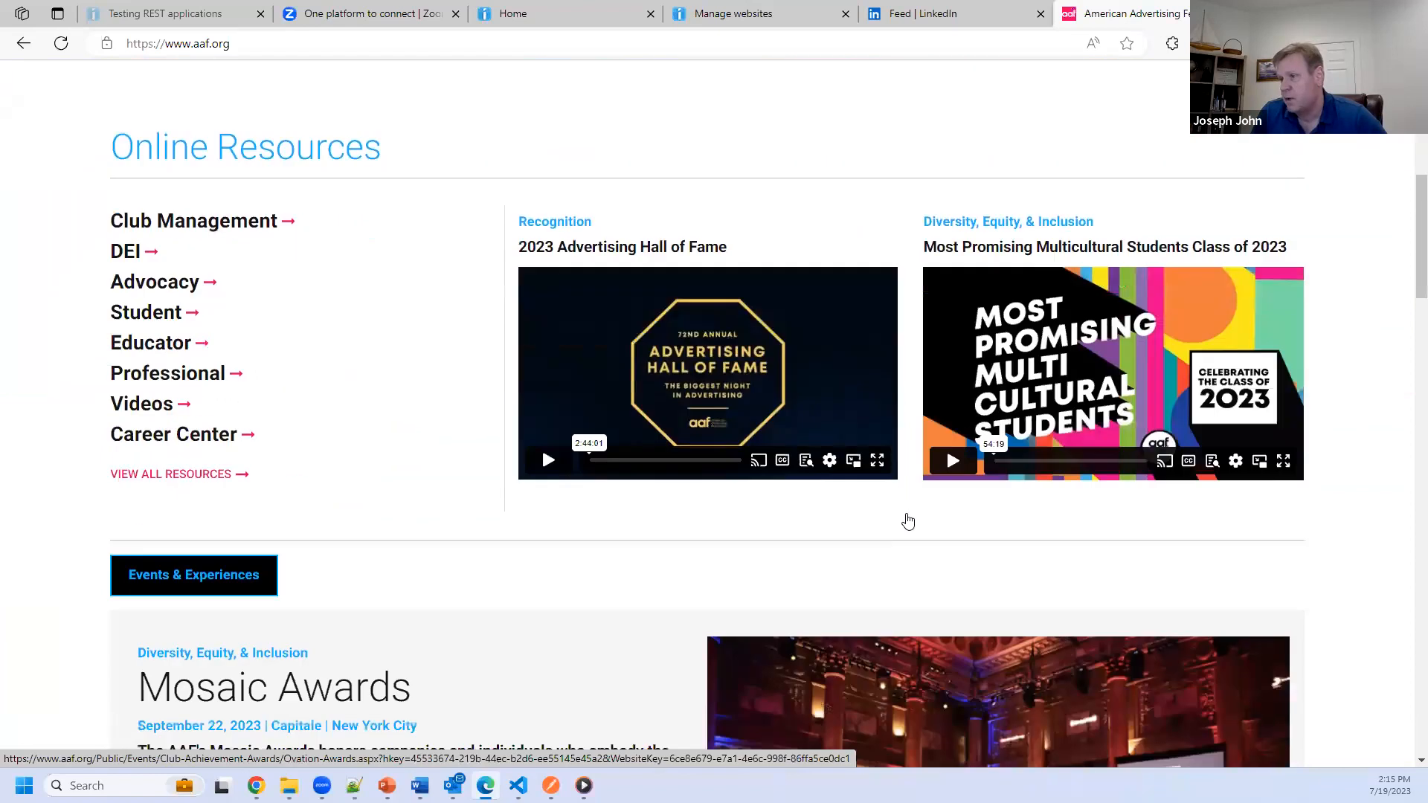
pyautogui.scroll(8, 907, 519)
pyautogui.scroll(3, 908, 519)
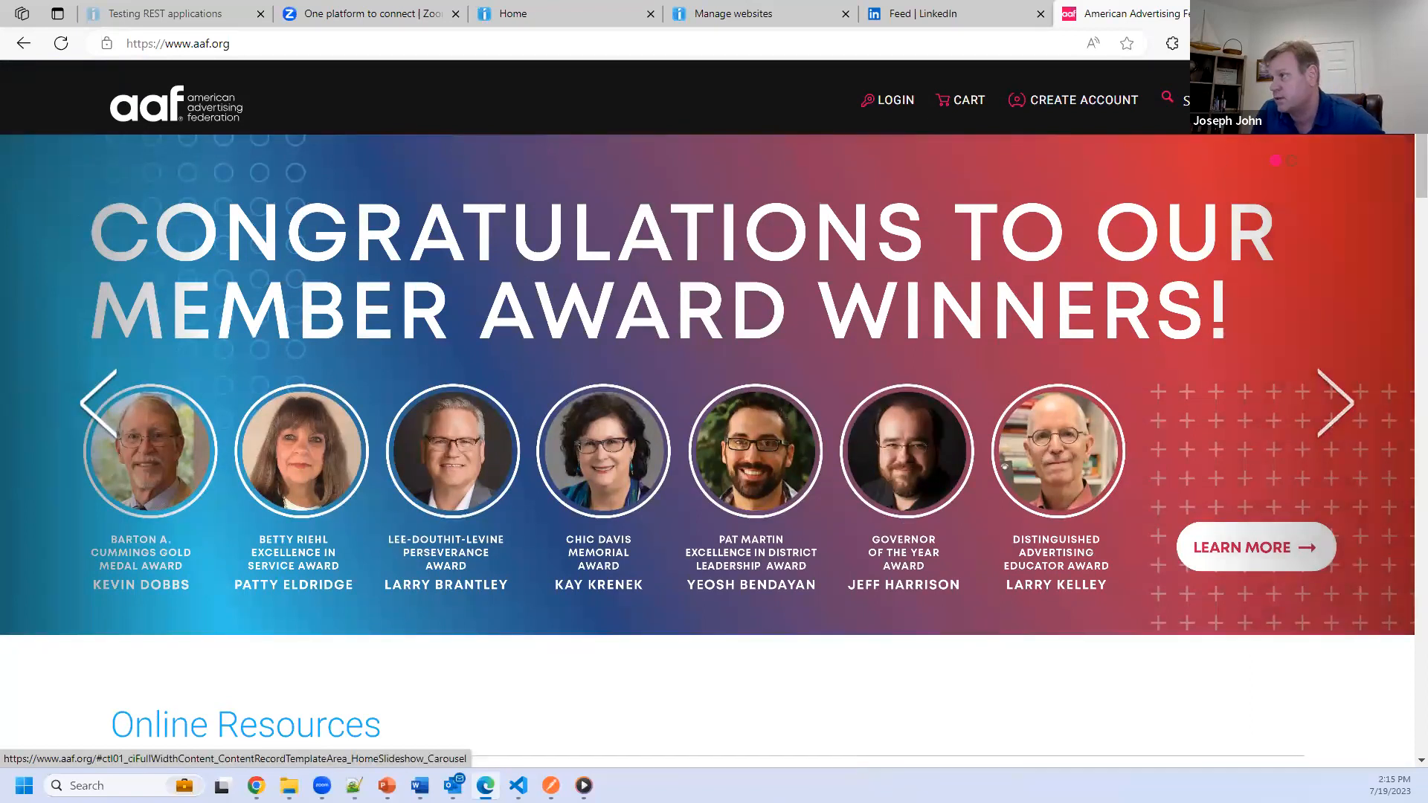
pyautogui.click(1288, 101)
pyautogui.click(938, 174)
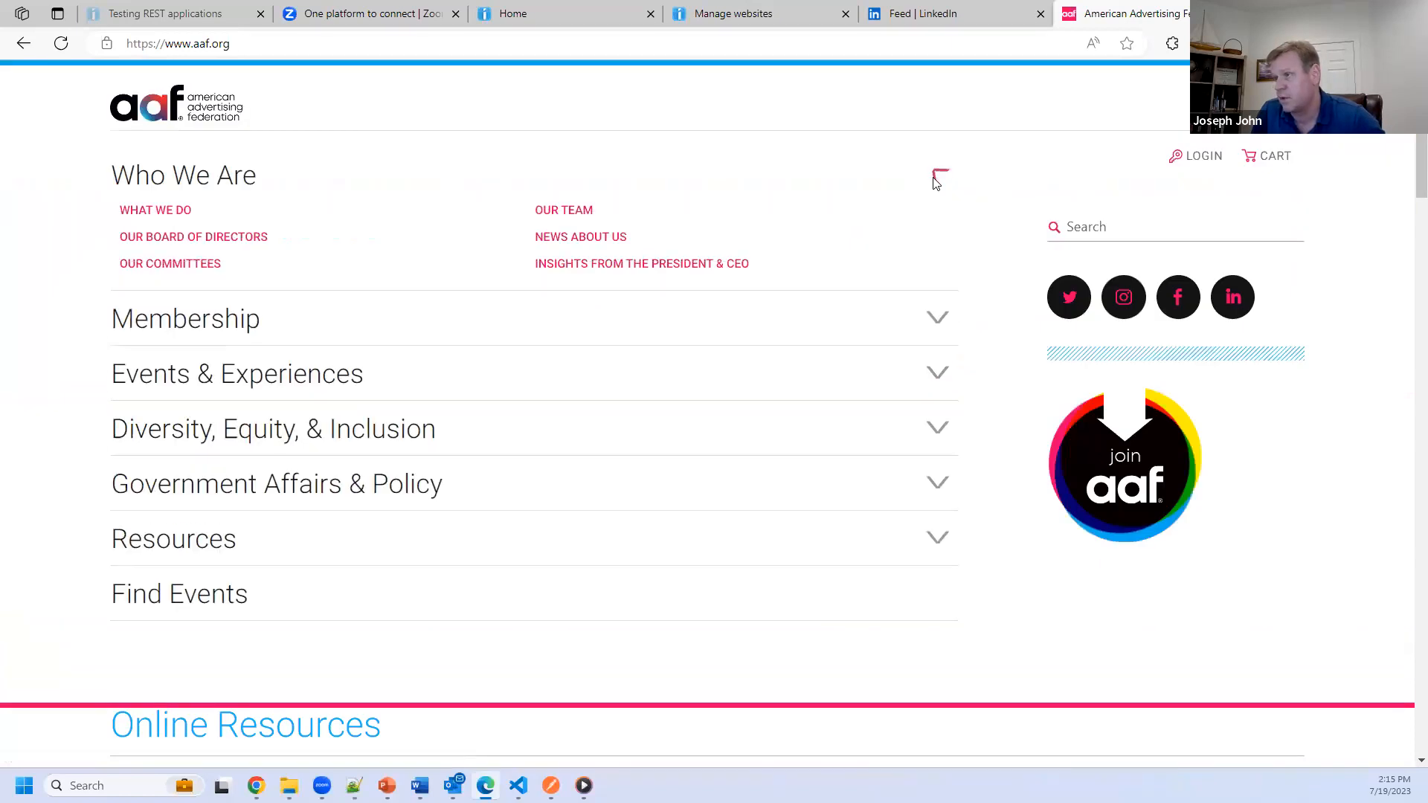
pyautogui.click(937, 174)
pyautogui.click(1288, 100)
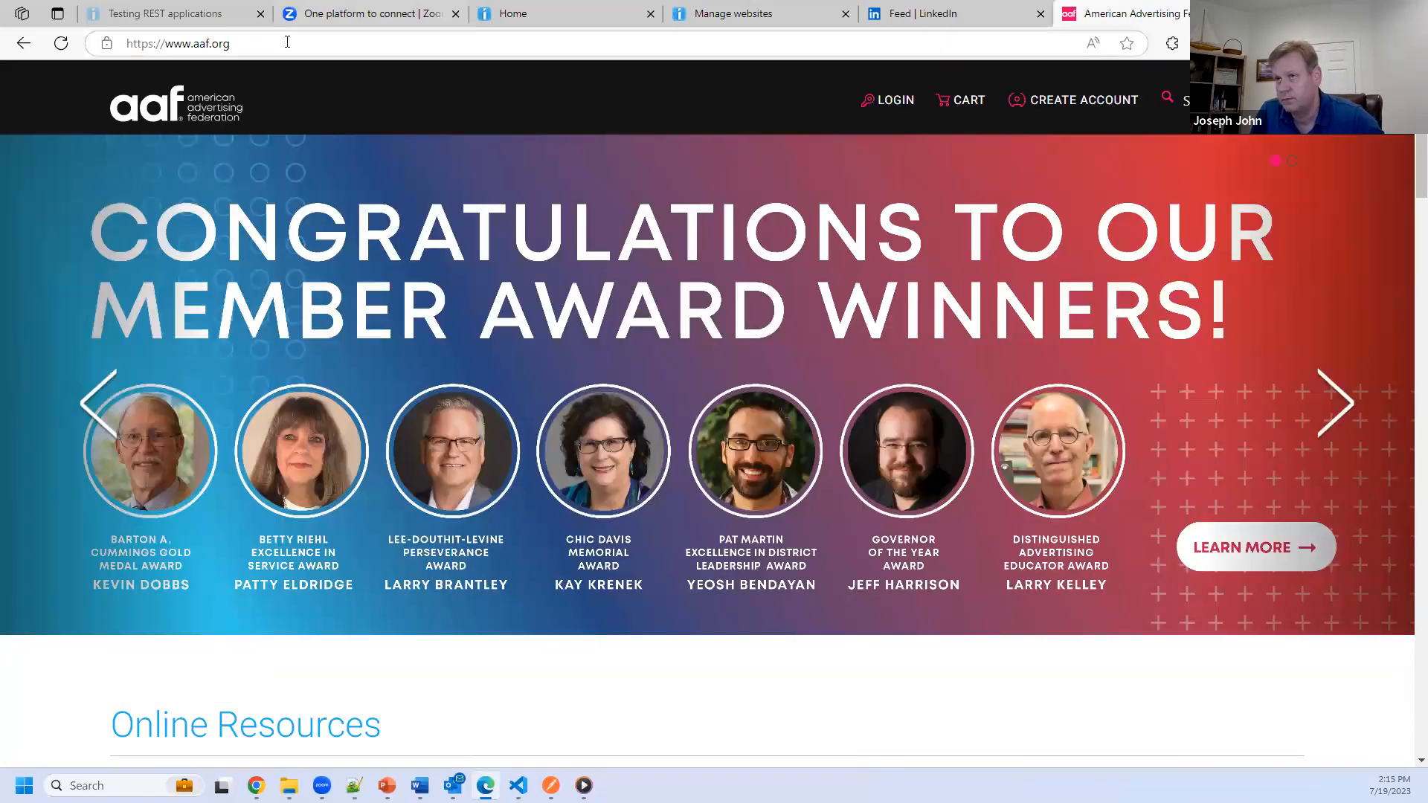
pyautogui.moveTo(193, 43); pyautogui.dragTo(317, 49)
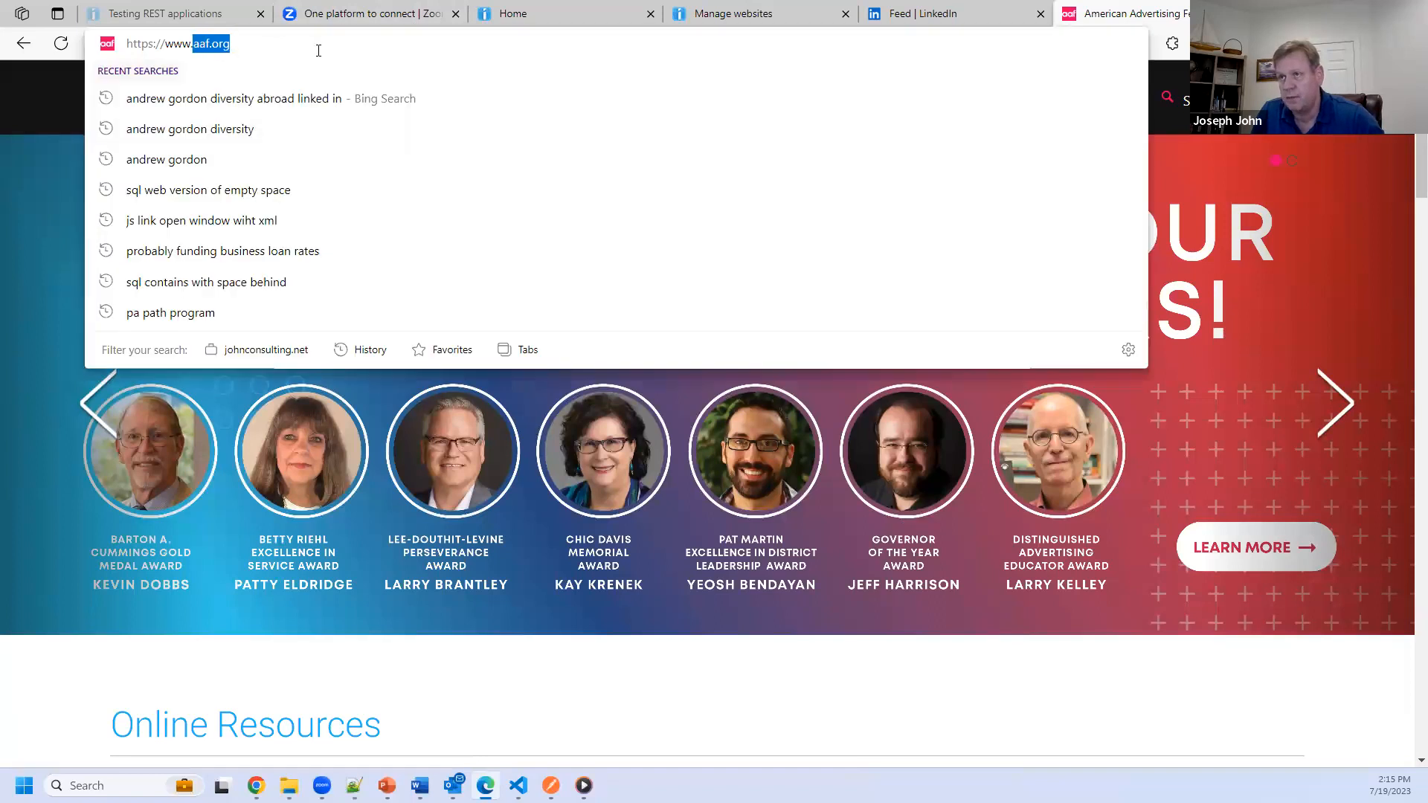
pyautogui.write('naela.')
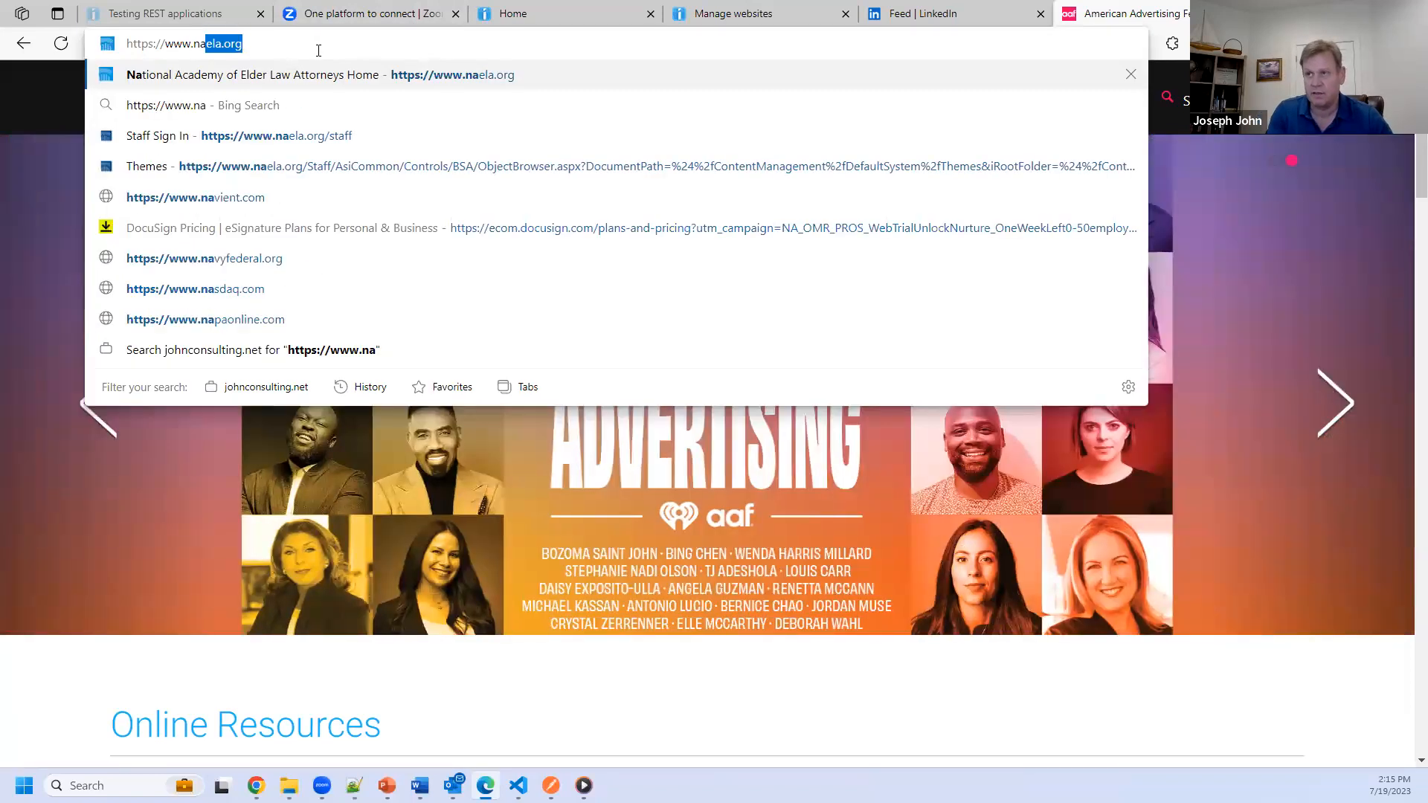
pyautogui.write('org')
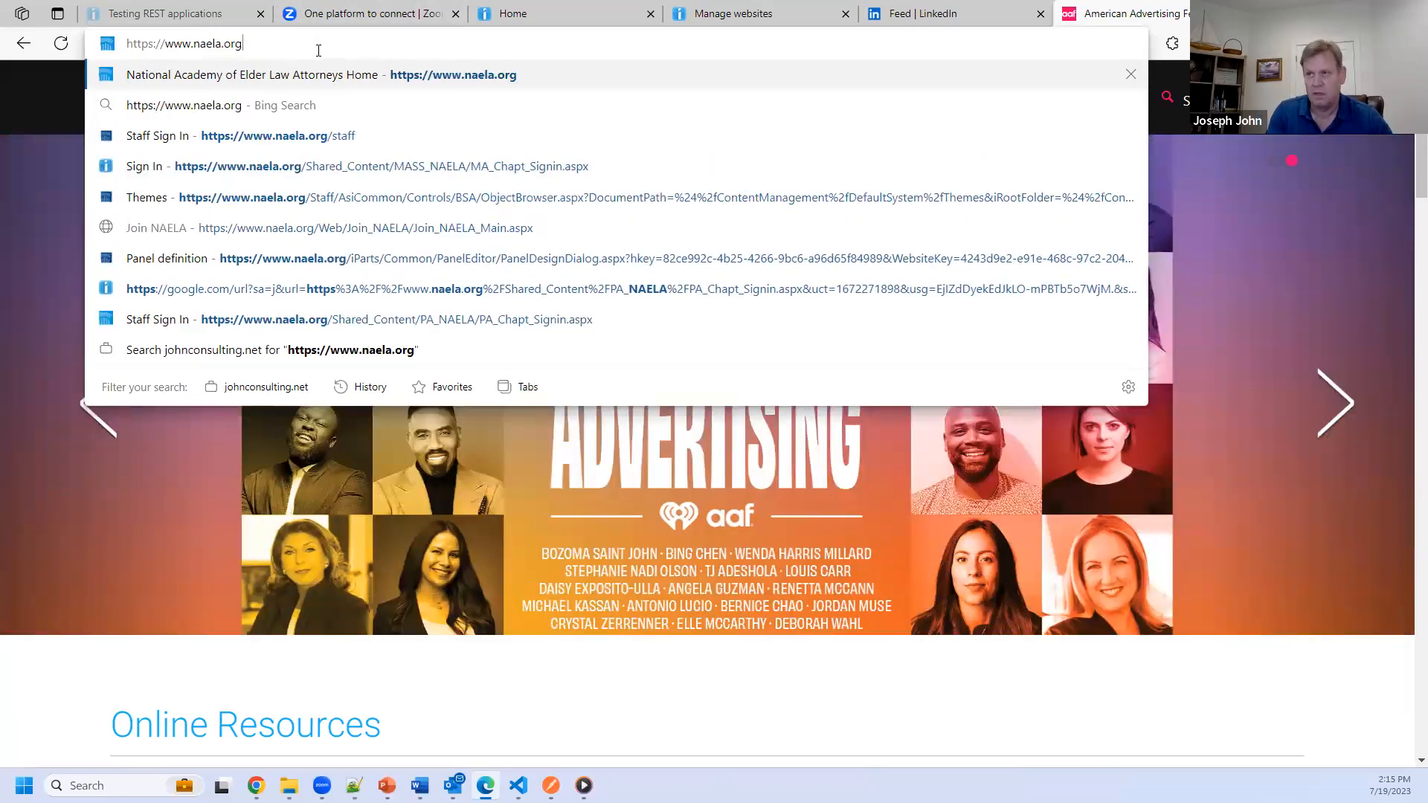
pyautogui.press('Return')
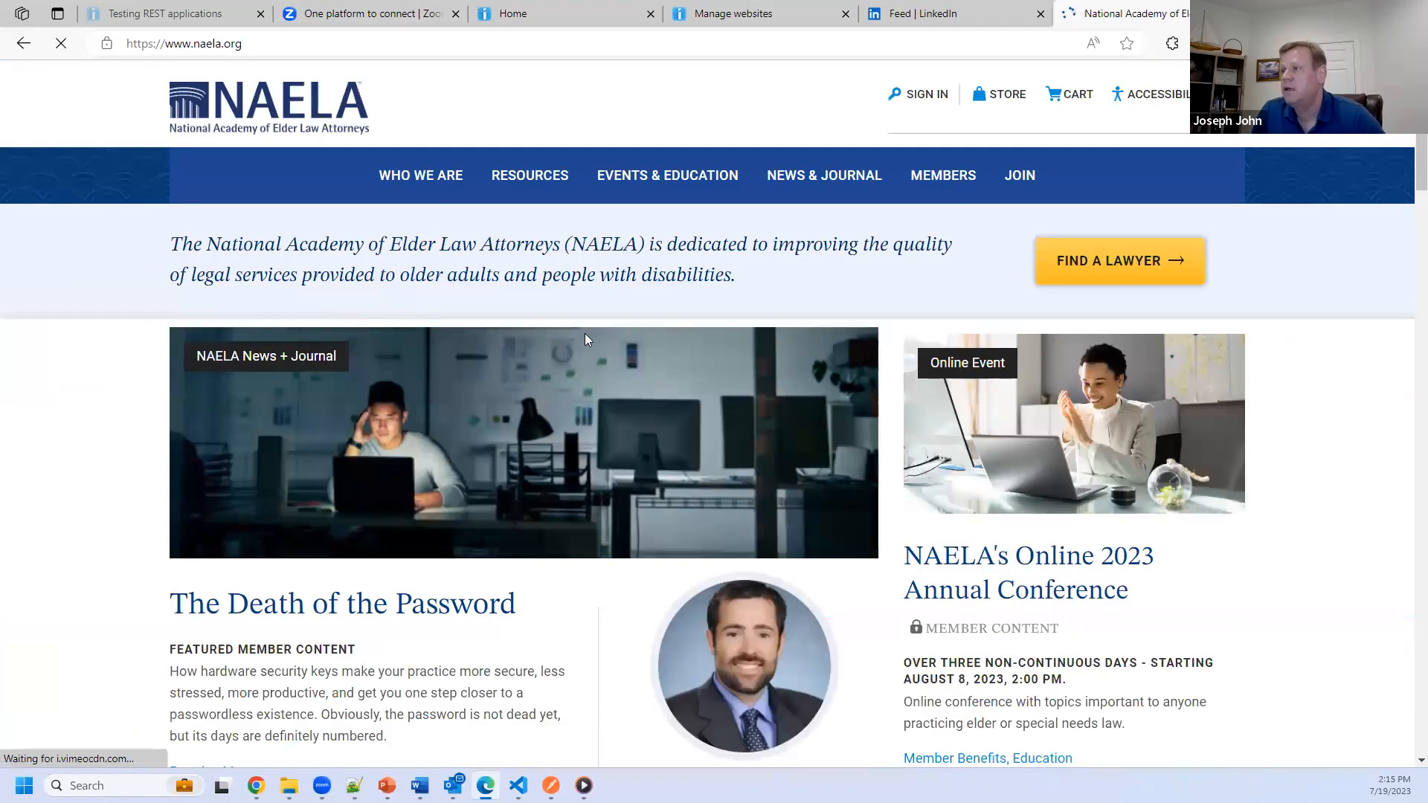
# Step: Examine the NAELA home page's navigation dropdowns and its content sections down to the member spotlight
pyautogui.moveTo(492, 174)
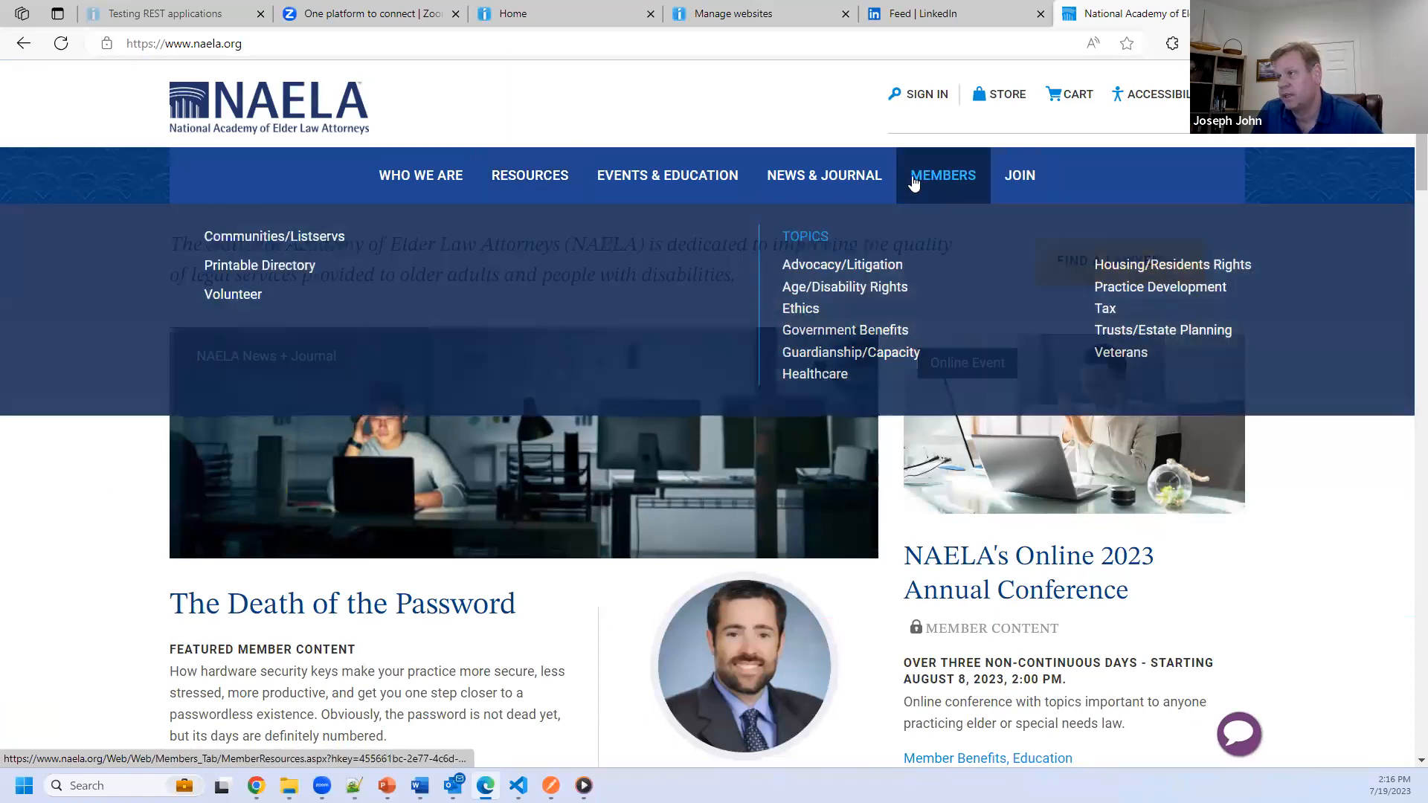
pyautogui.moveTo(846, 175)
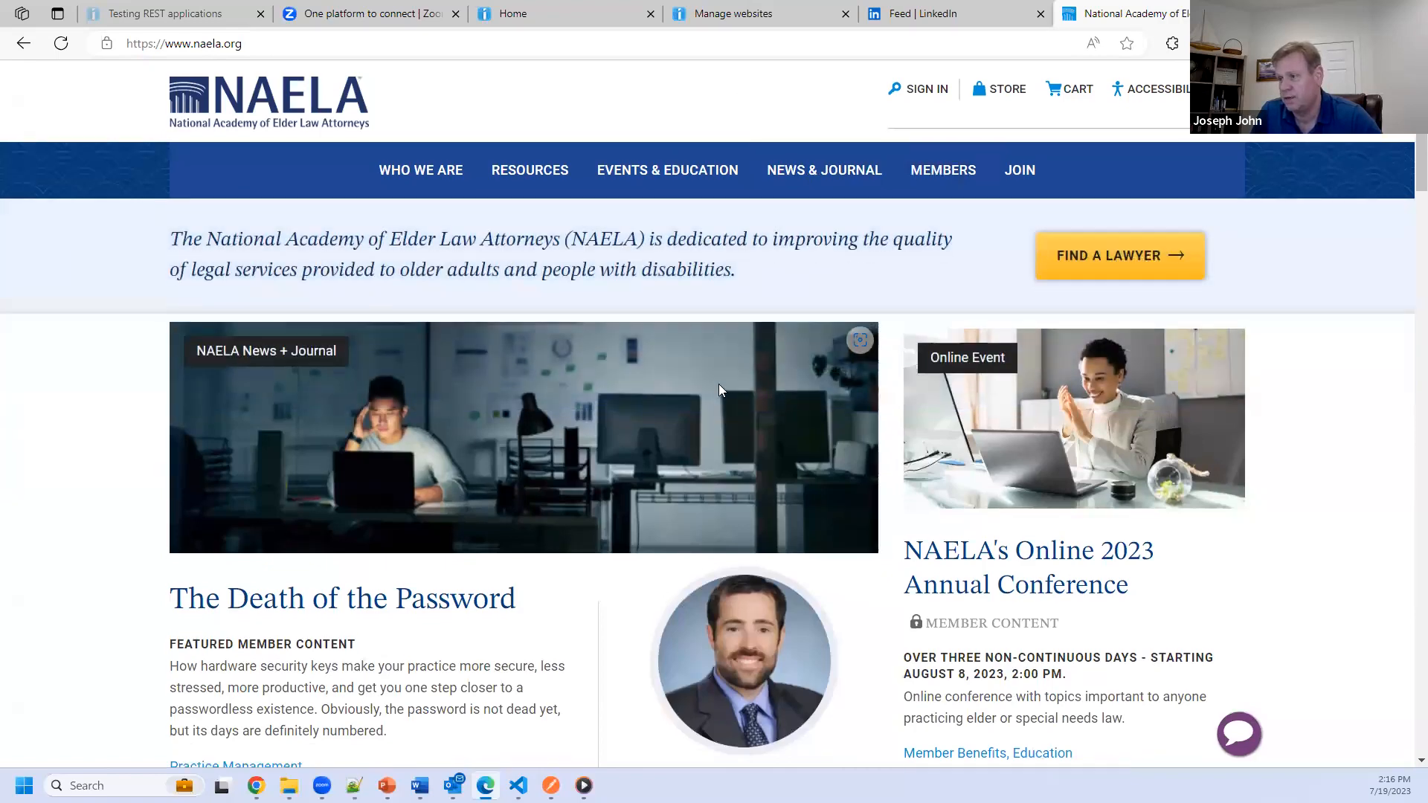
pyautogui.scroll(-15, 718, 384)
pyautogui.scroll(-10, 717, 389)
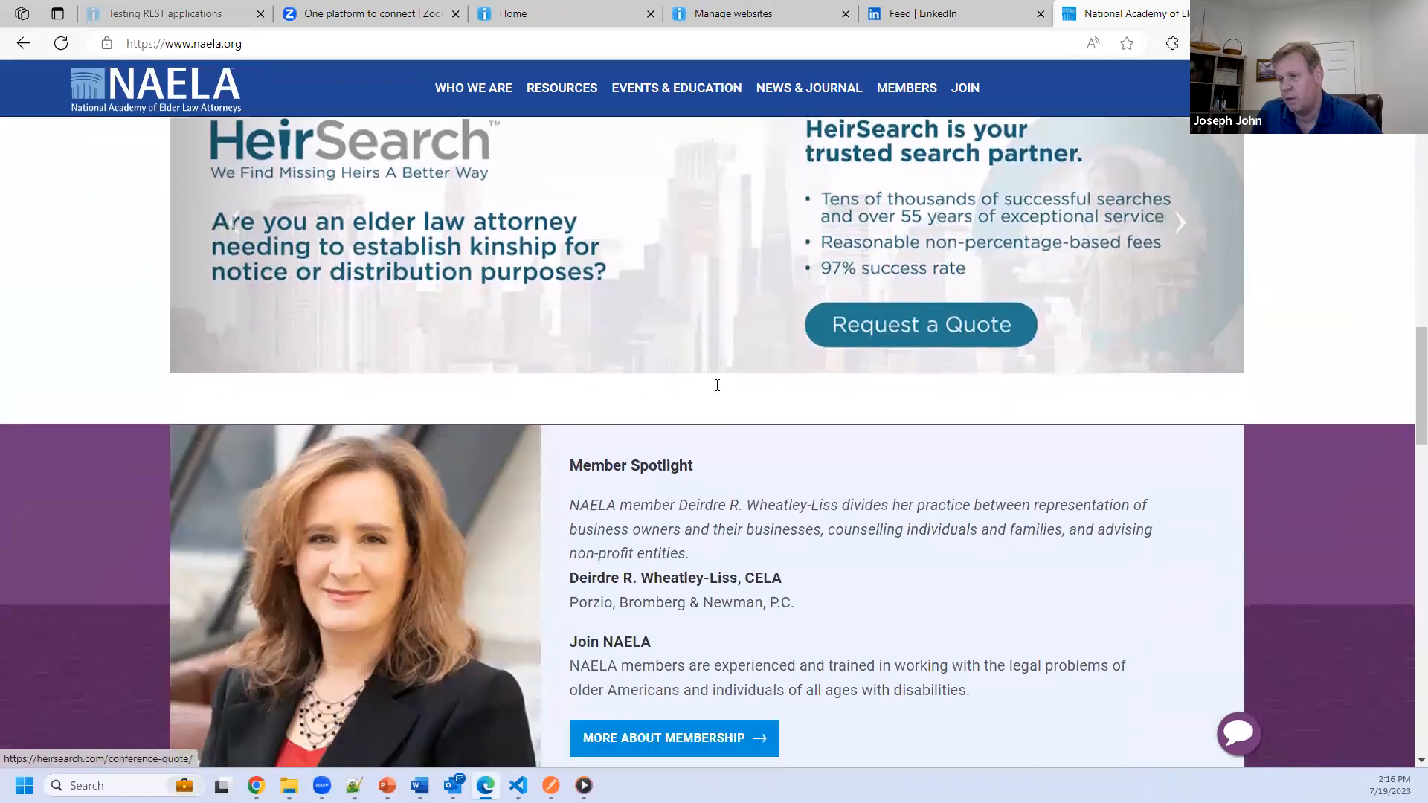
pyautogui.scroll(12, 717, 390)
pyautogui.scroll(15, 716, 391)
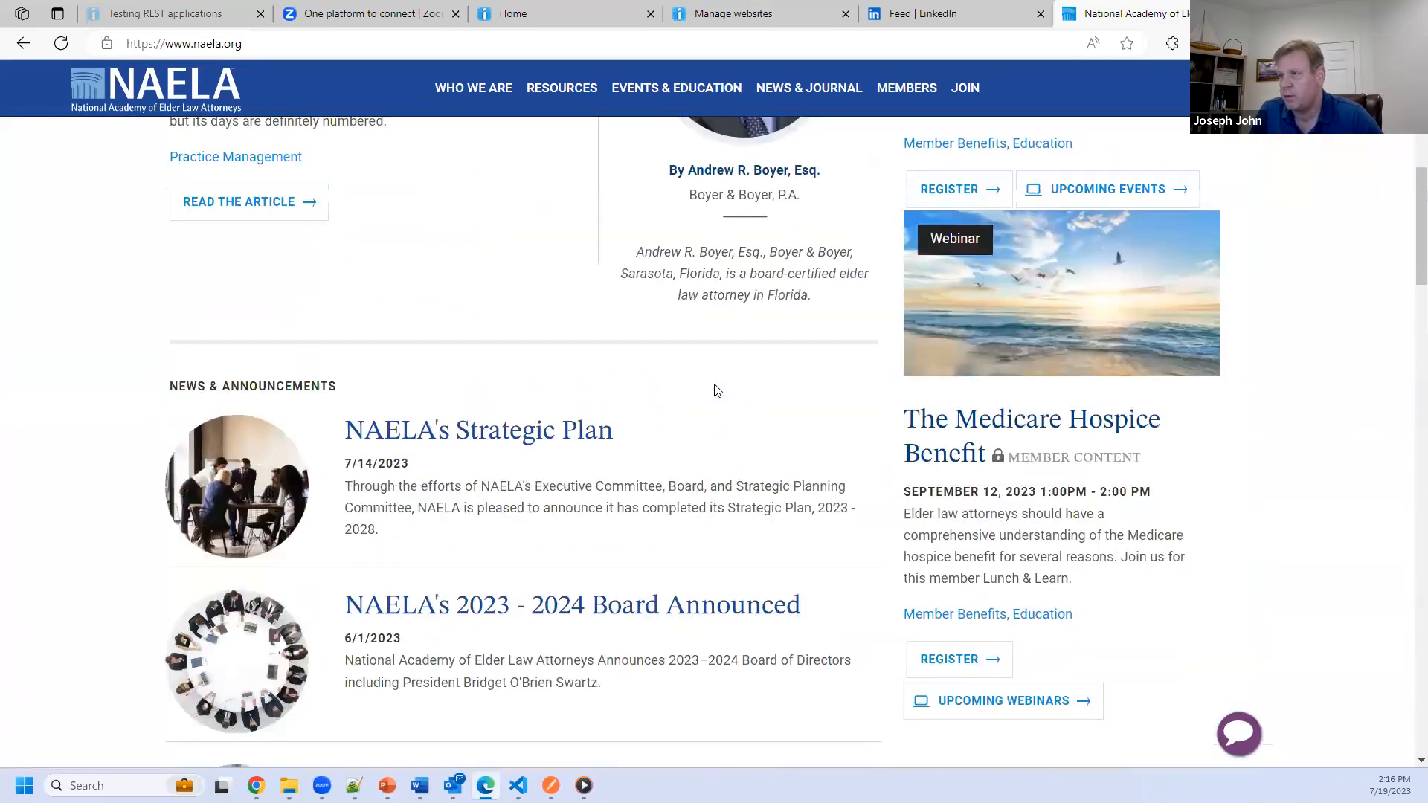